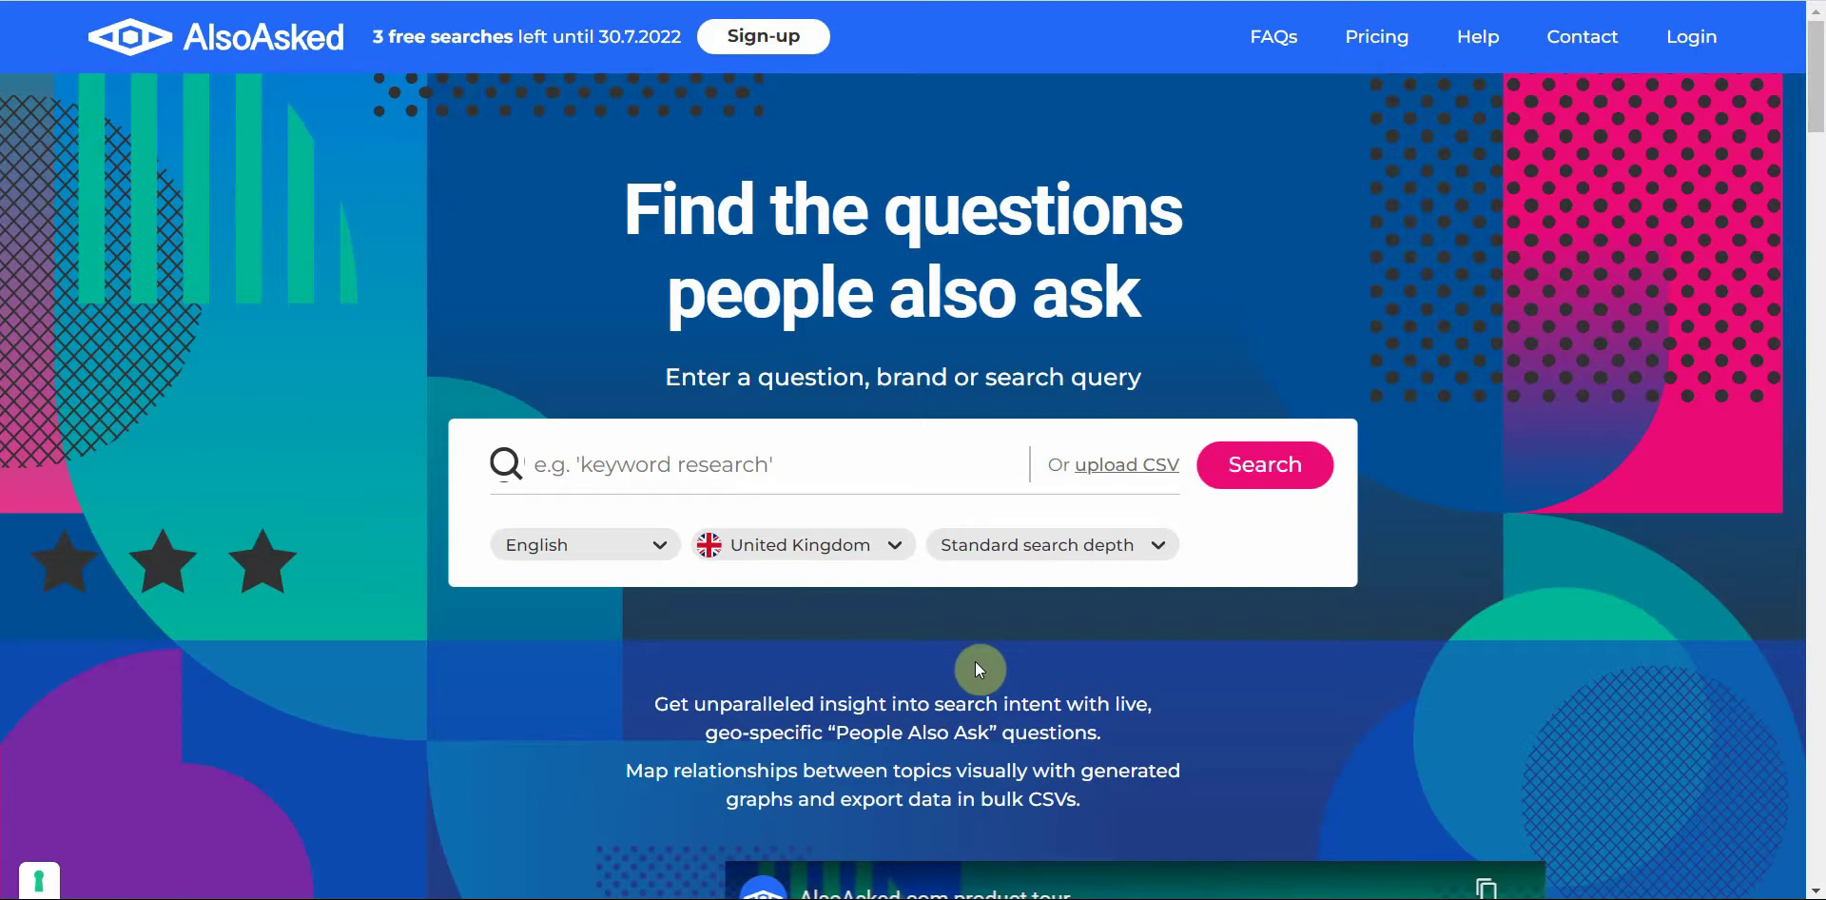
Step: Search AlsoAsked for 'dog walking' with United Kingdom English
left_click(814, 468)
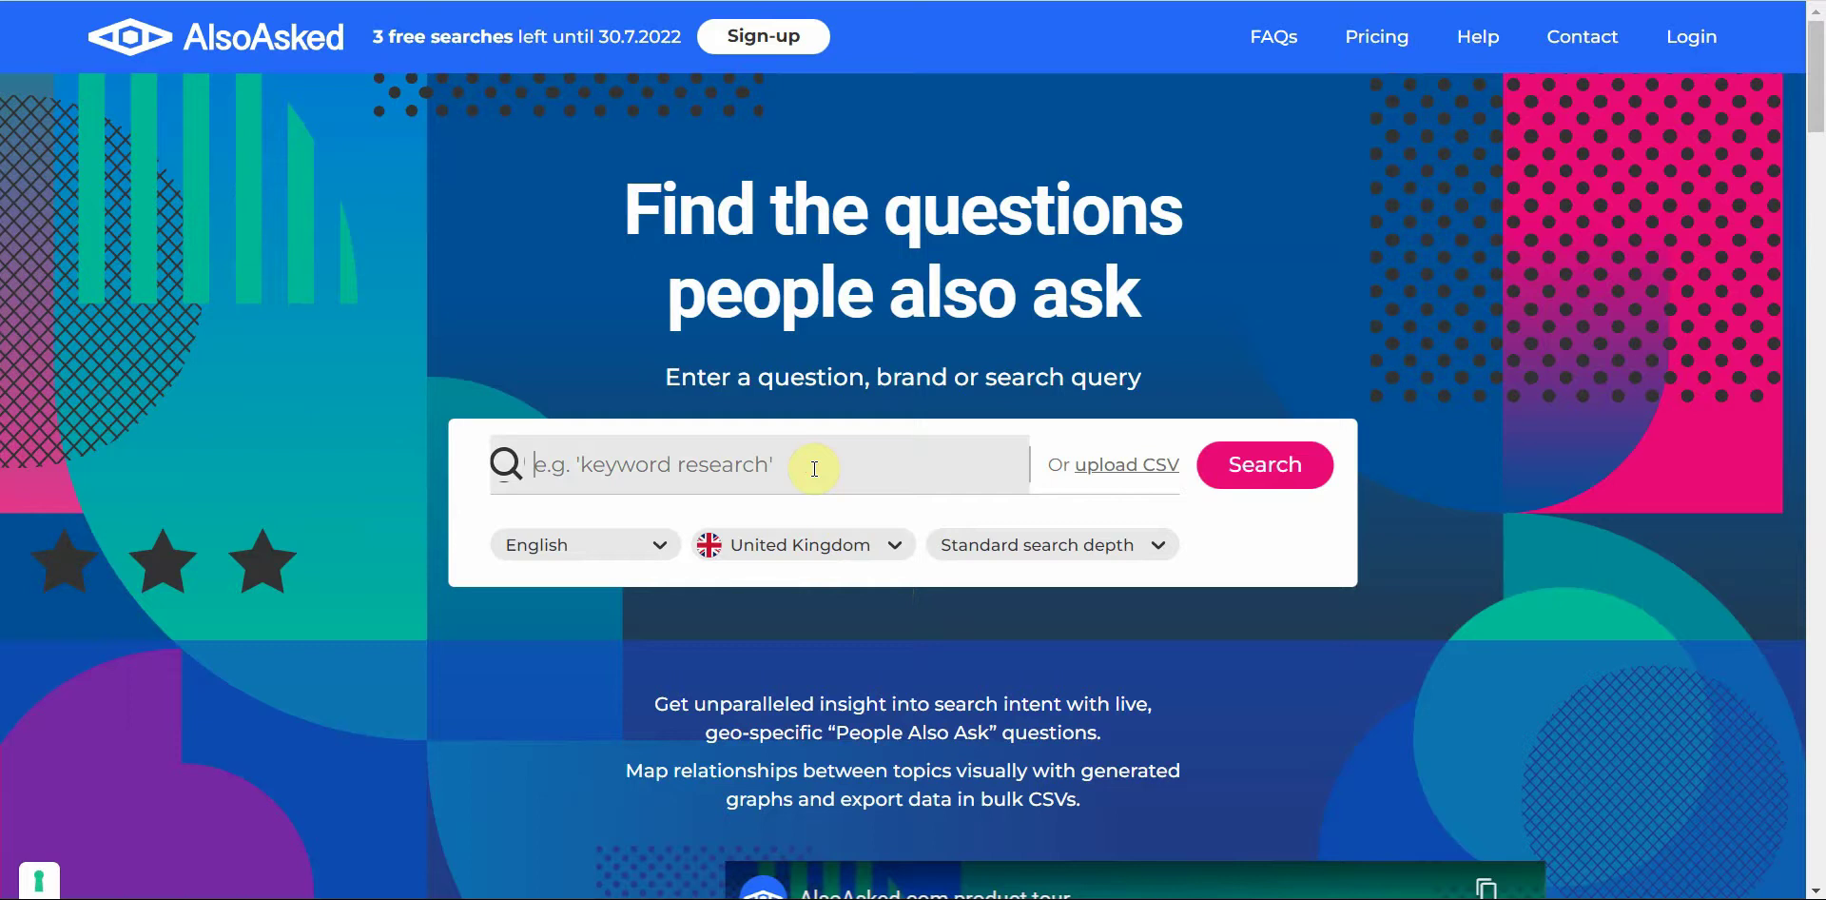
type("dog walking")
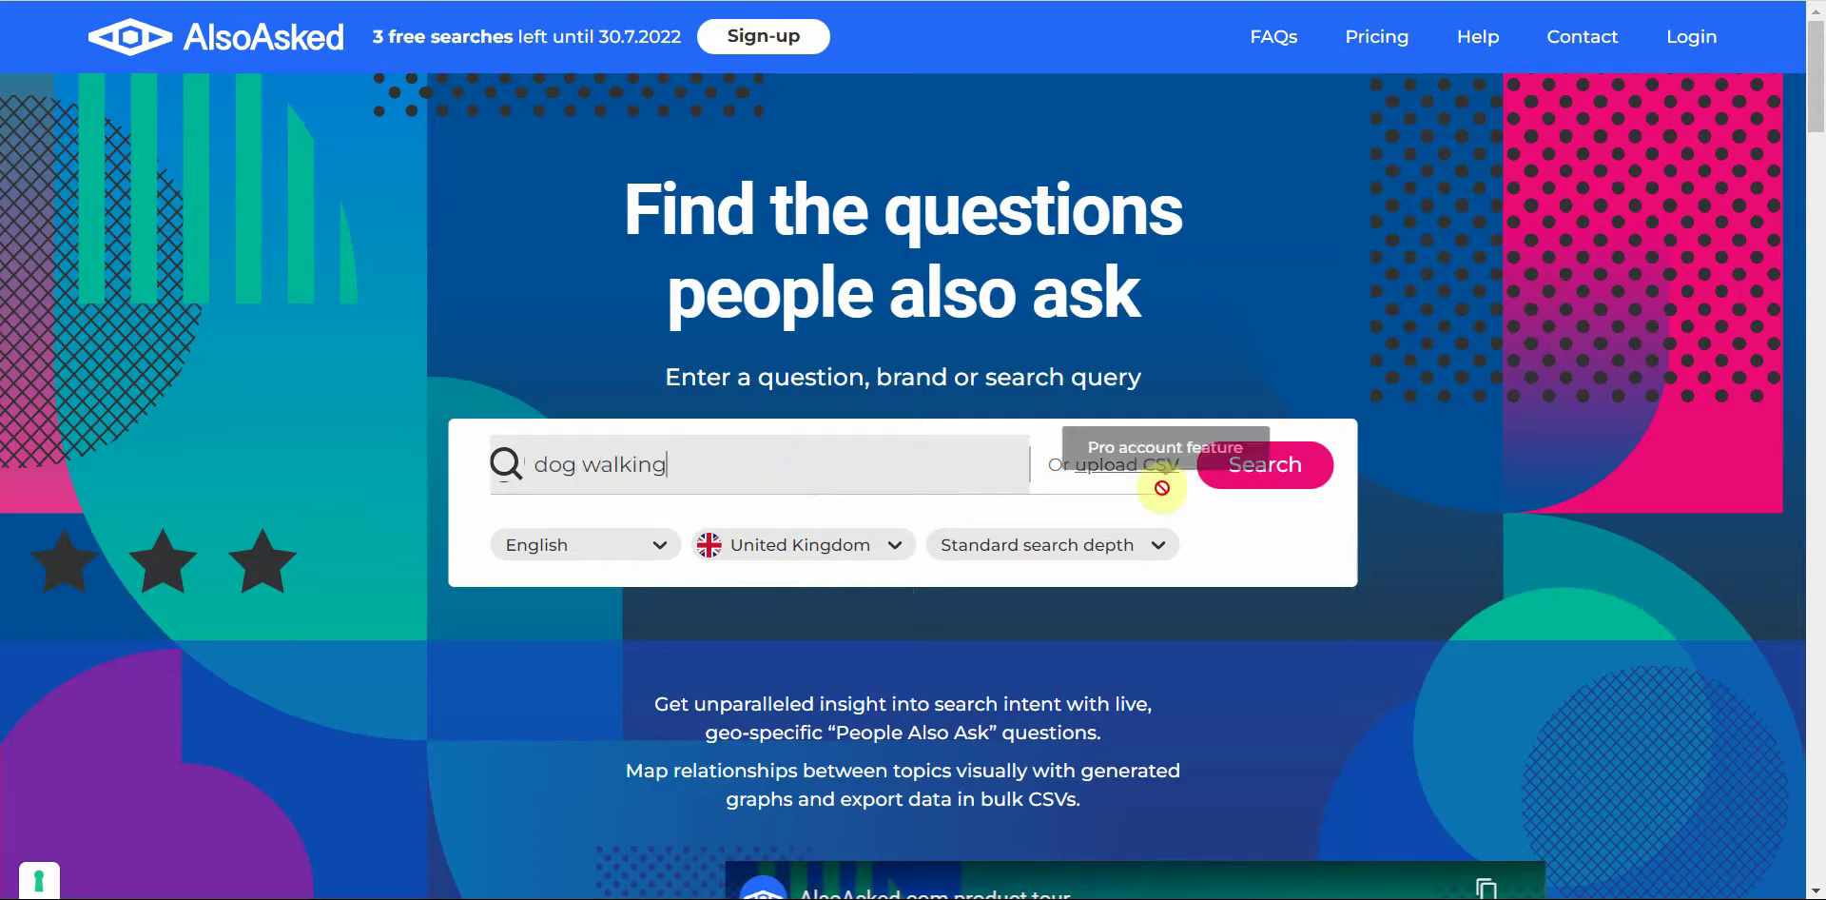
left_click(1241, 472)
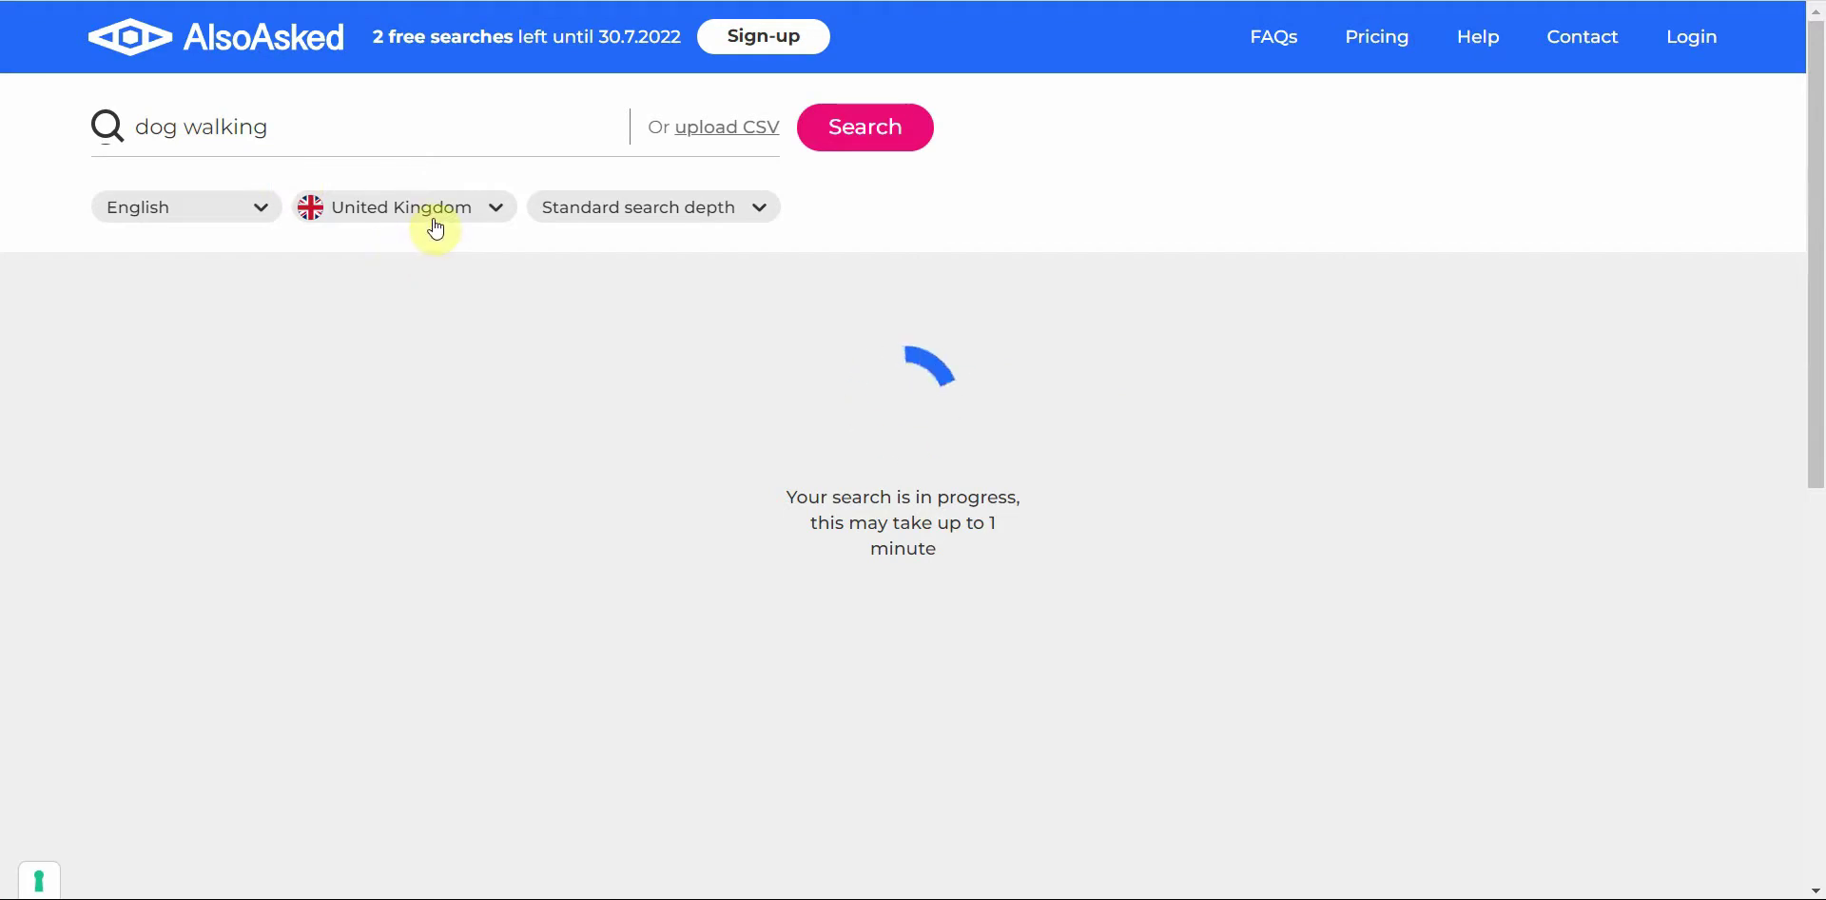
Step: Keep United Kingdom as the country and expand the question 'Is dog walking good money?' in the mind map
left_click(495, 213)
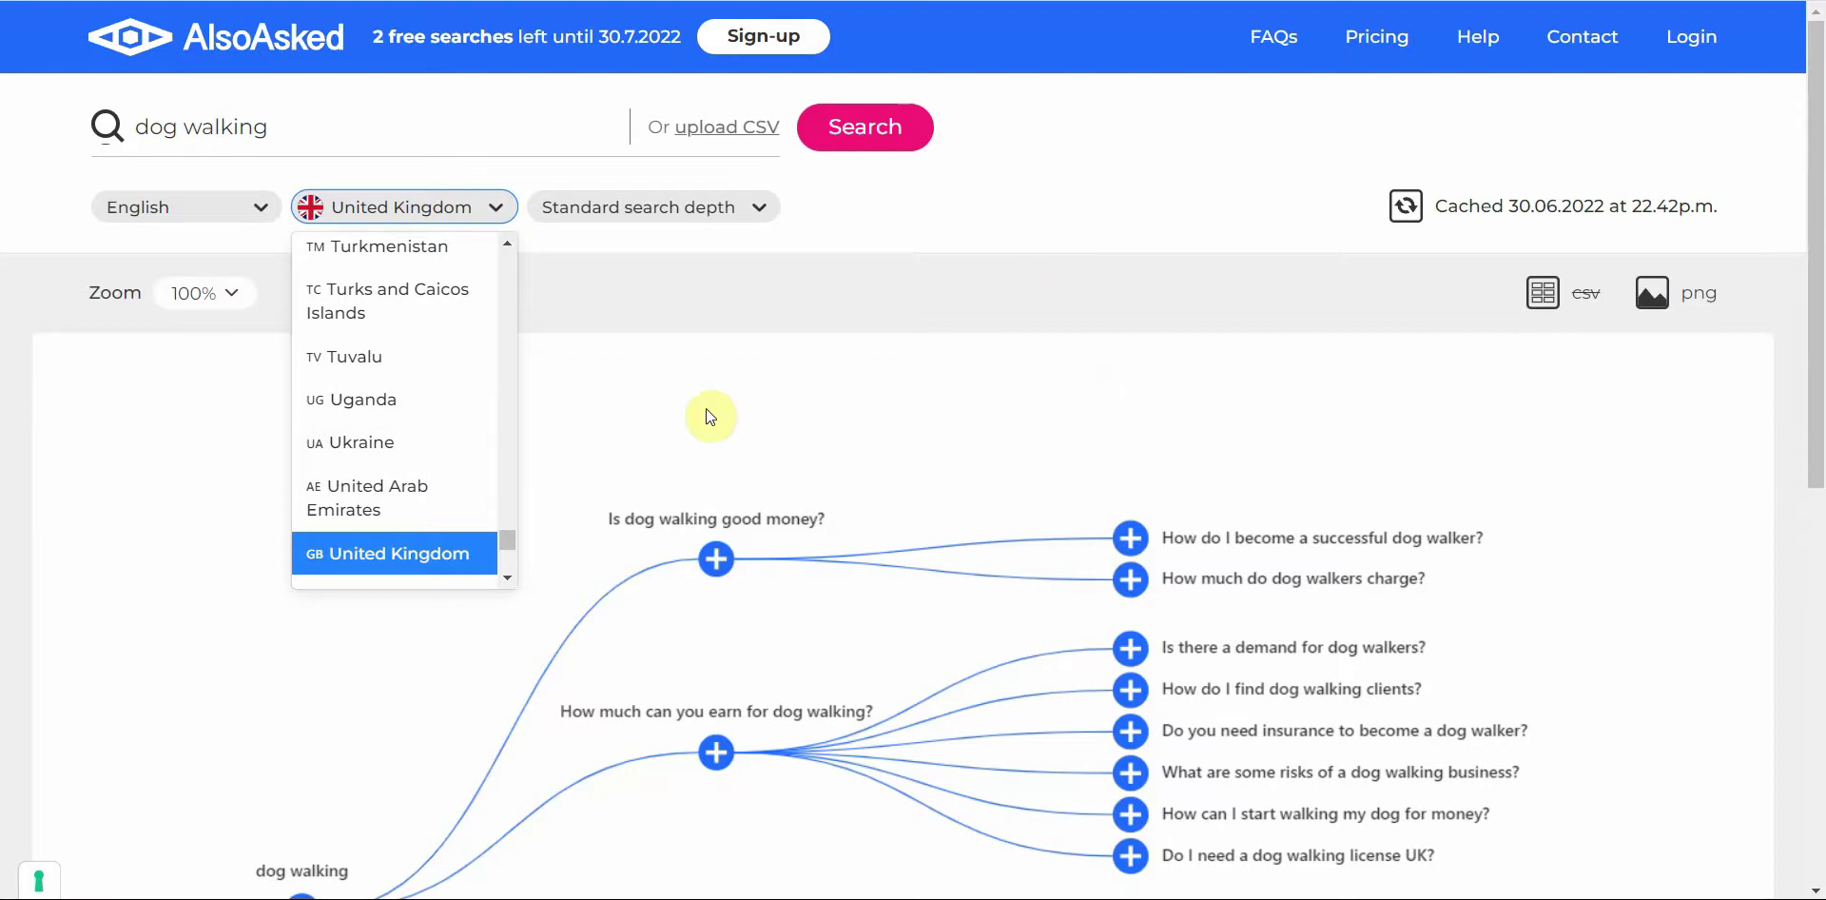
left_click(1070, 202)
left_click_drag(1812, 227, 1804, 407)
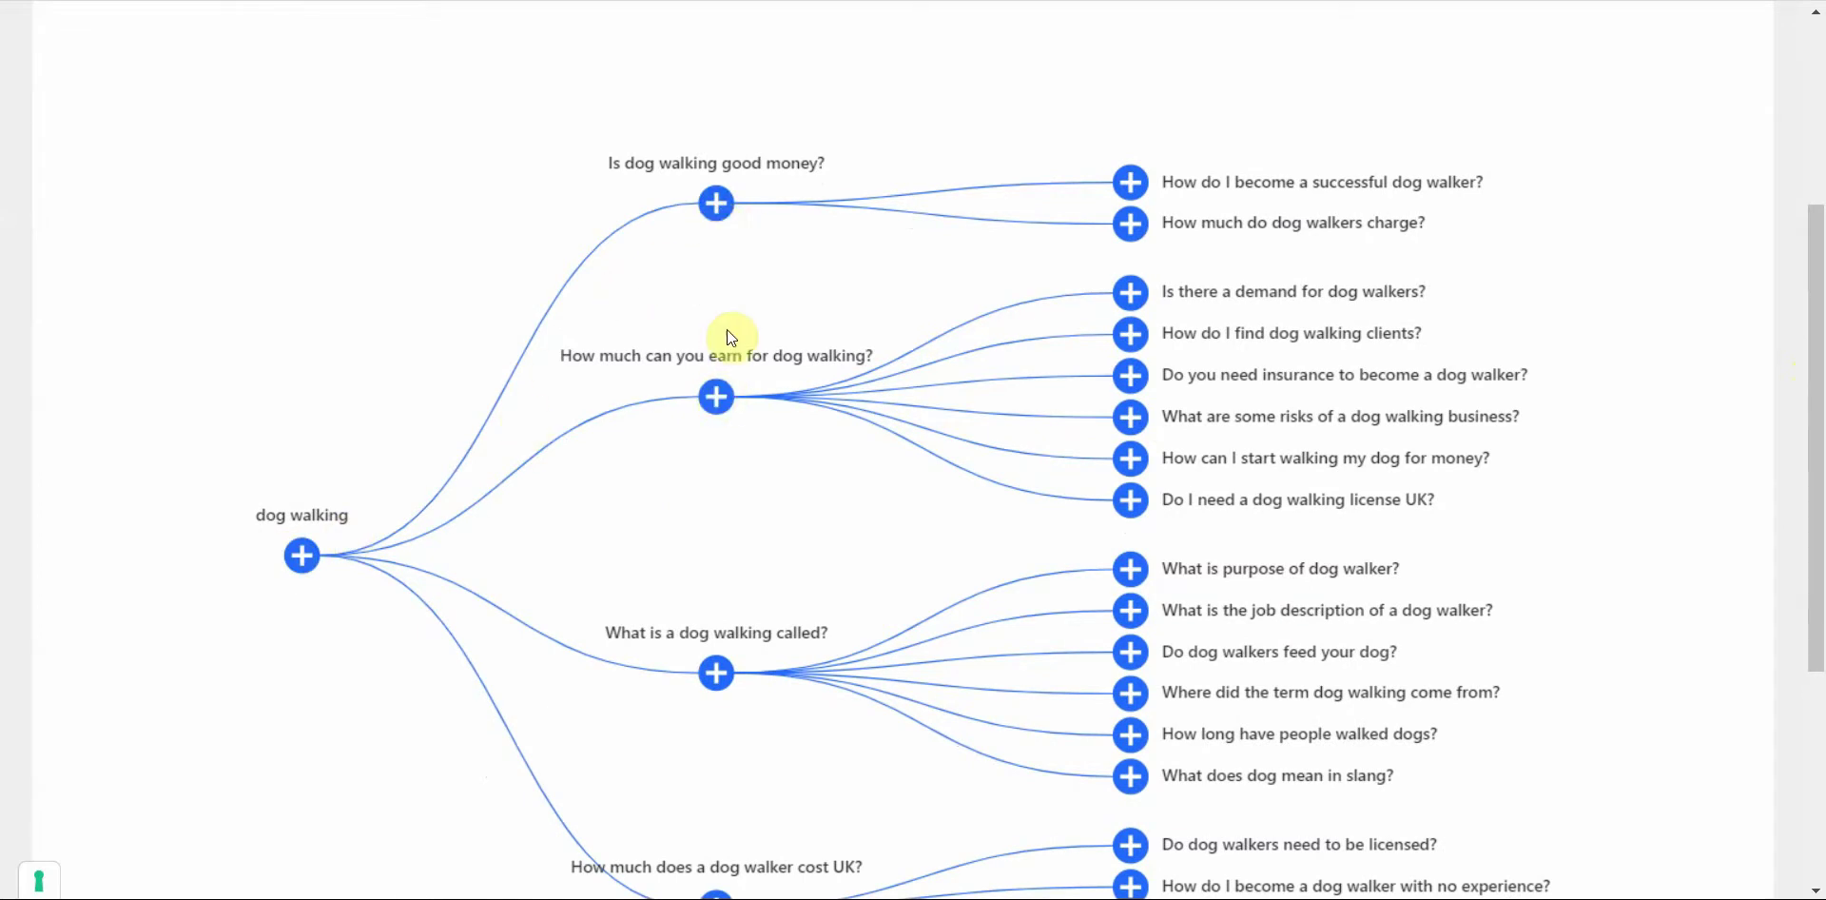
left_click(715, 201)
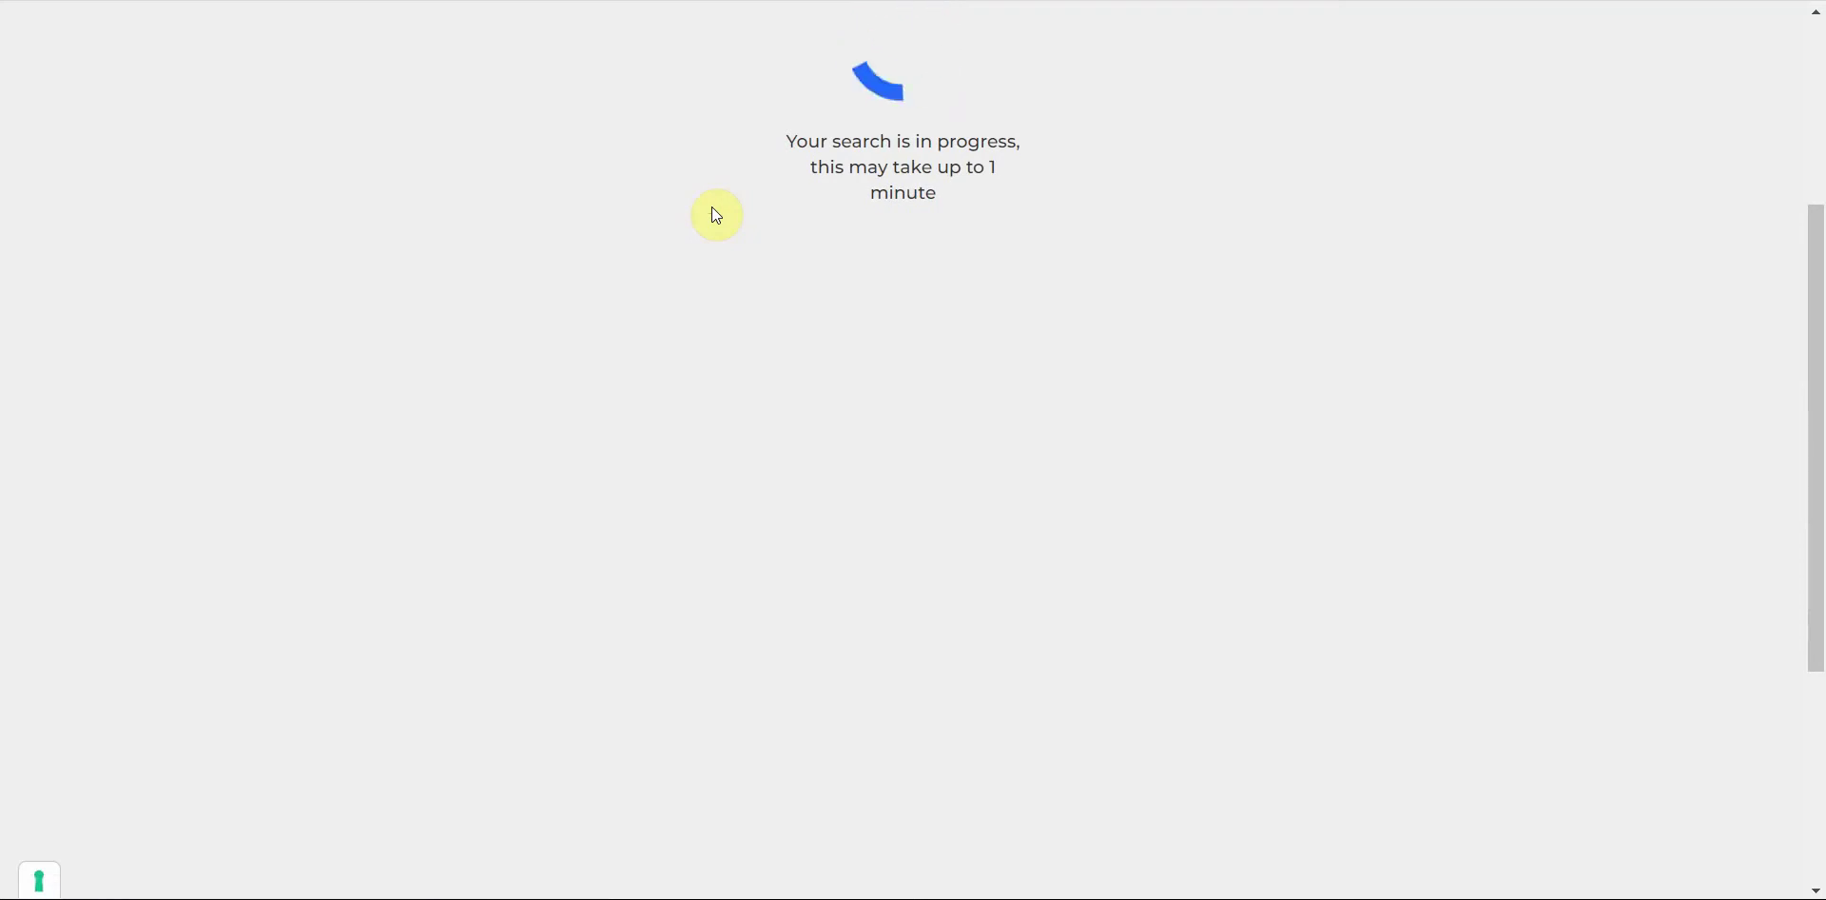
scroll(972, 304, "up", 4)
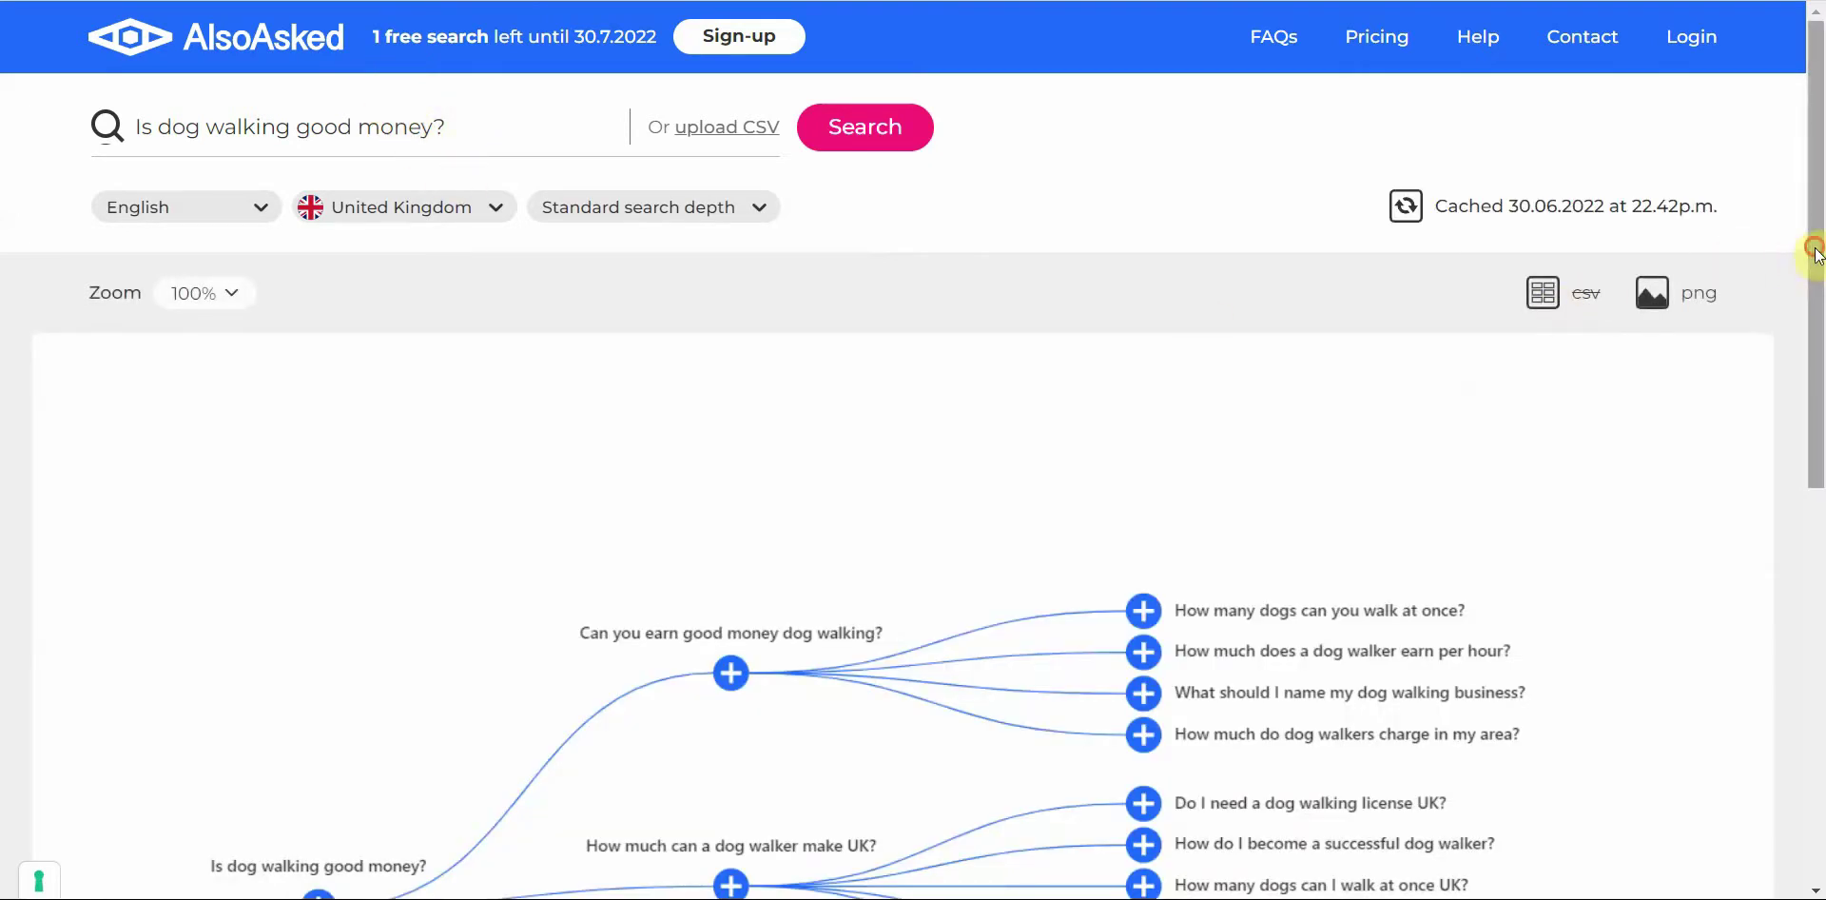
left_click_drag(1813, 252, 1777, 444)
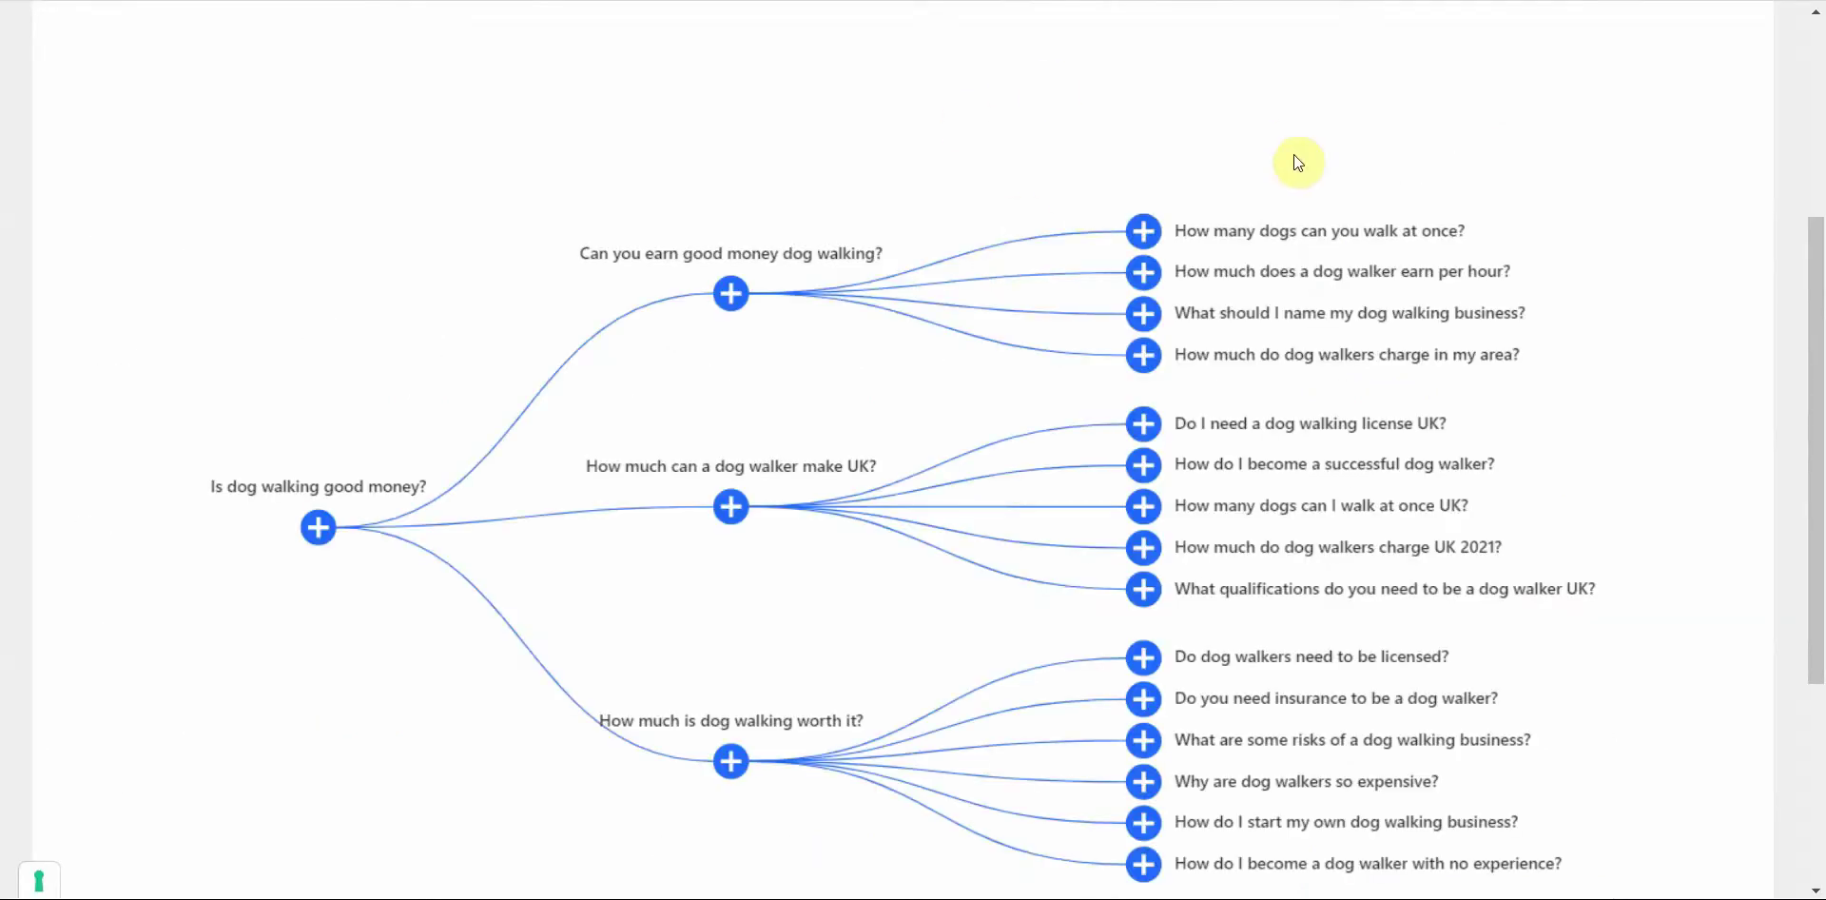
scroll(1371, 121, "up", 1)
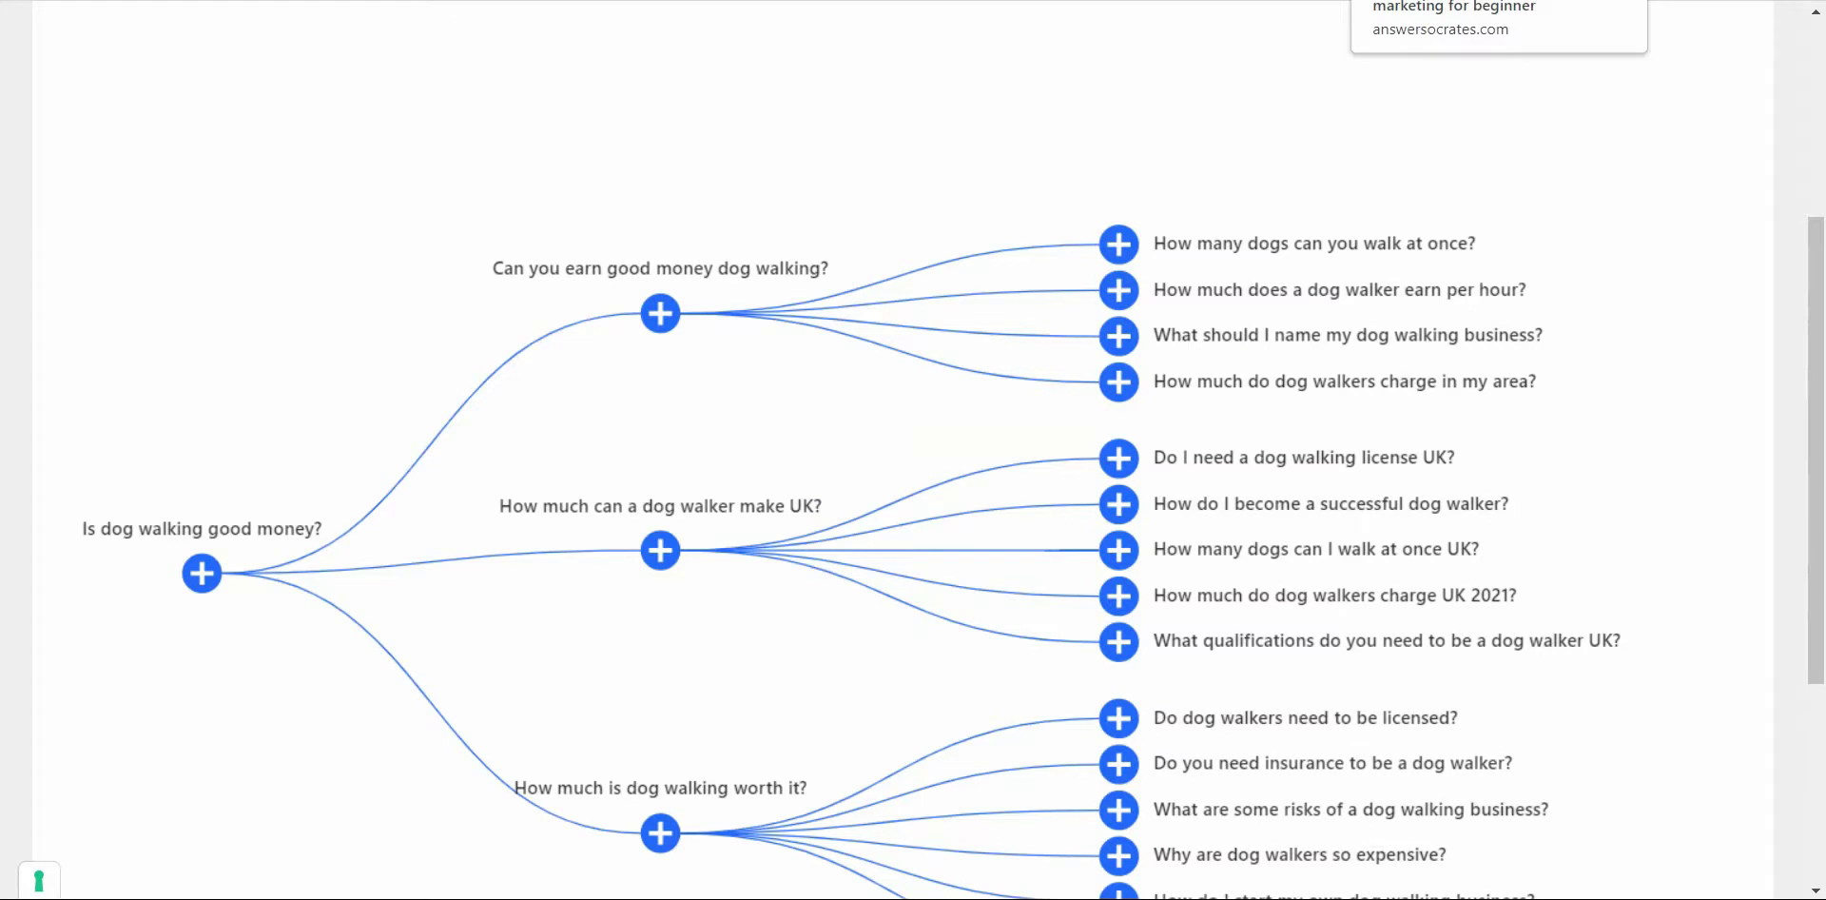
Step: Replace the Answer Socrates topic 'affiliate marketing for beginner' with 'dog walking' and search
left_click(1499, 0)
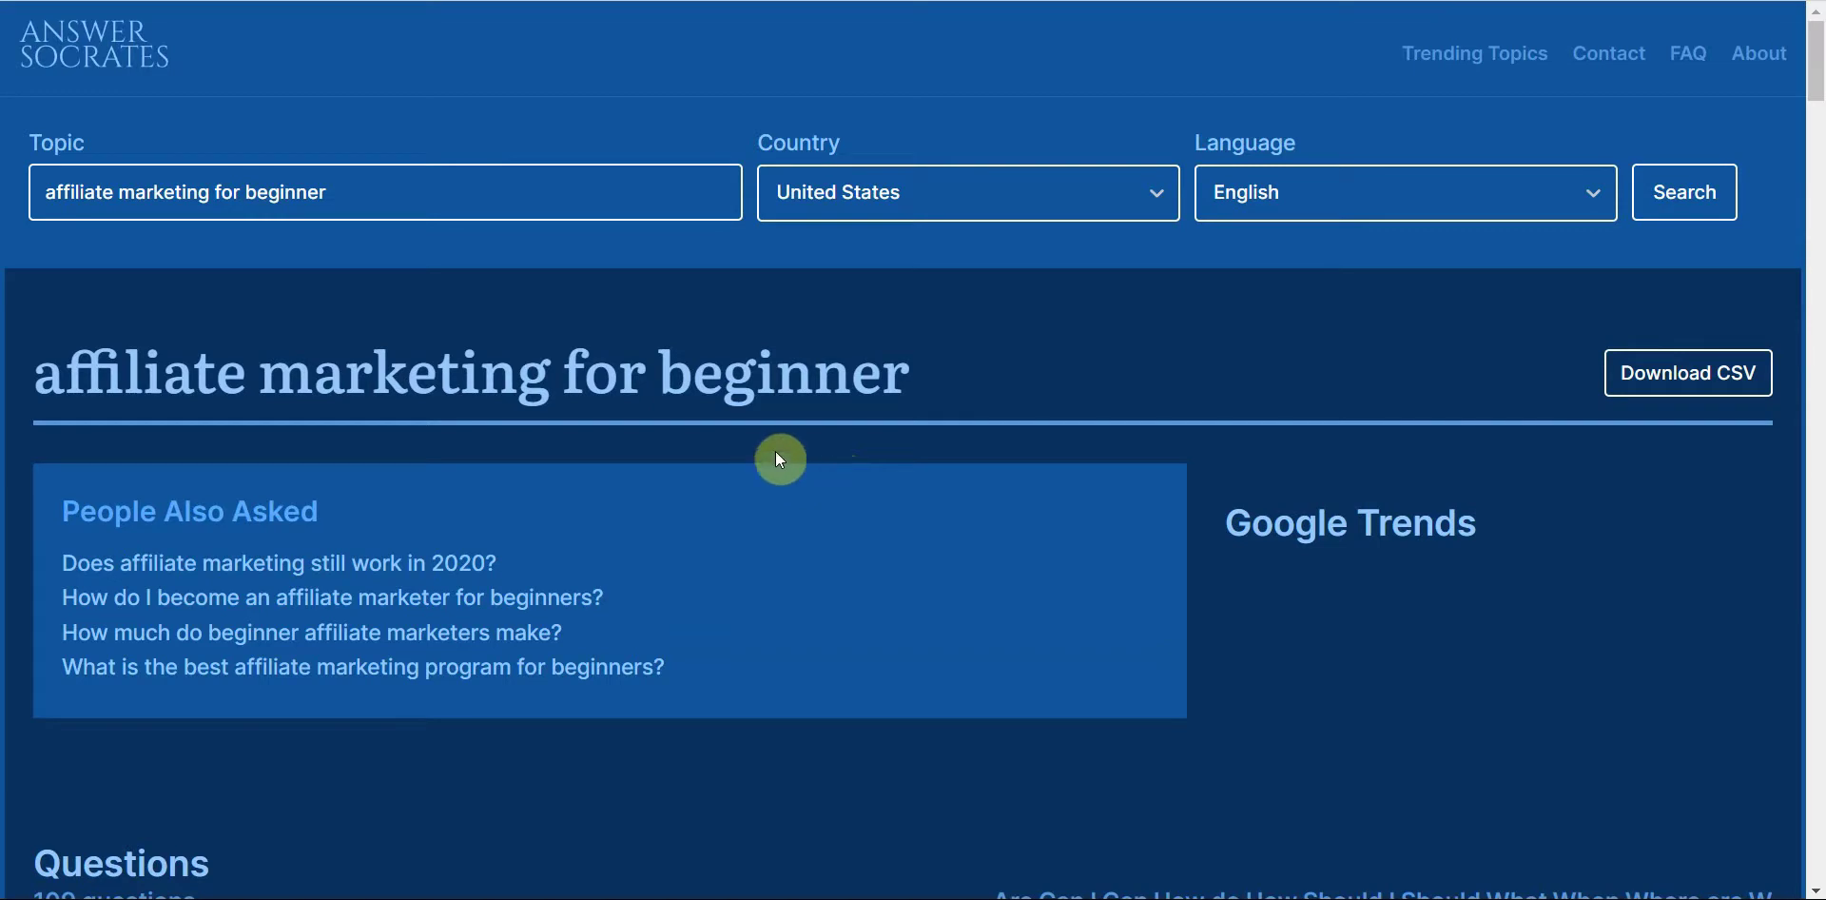
left_click_drag(385, 202, 12, 225)
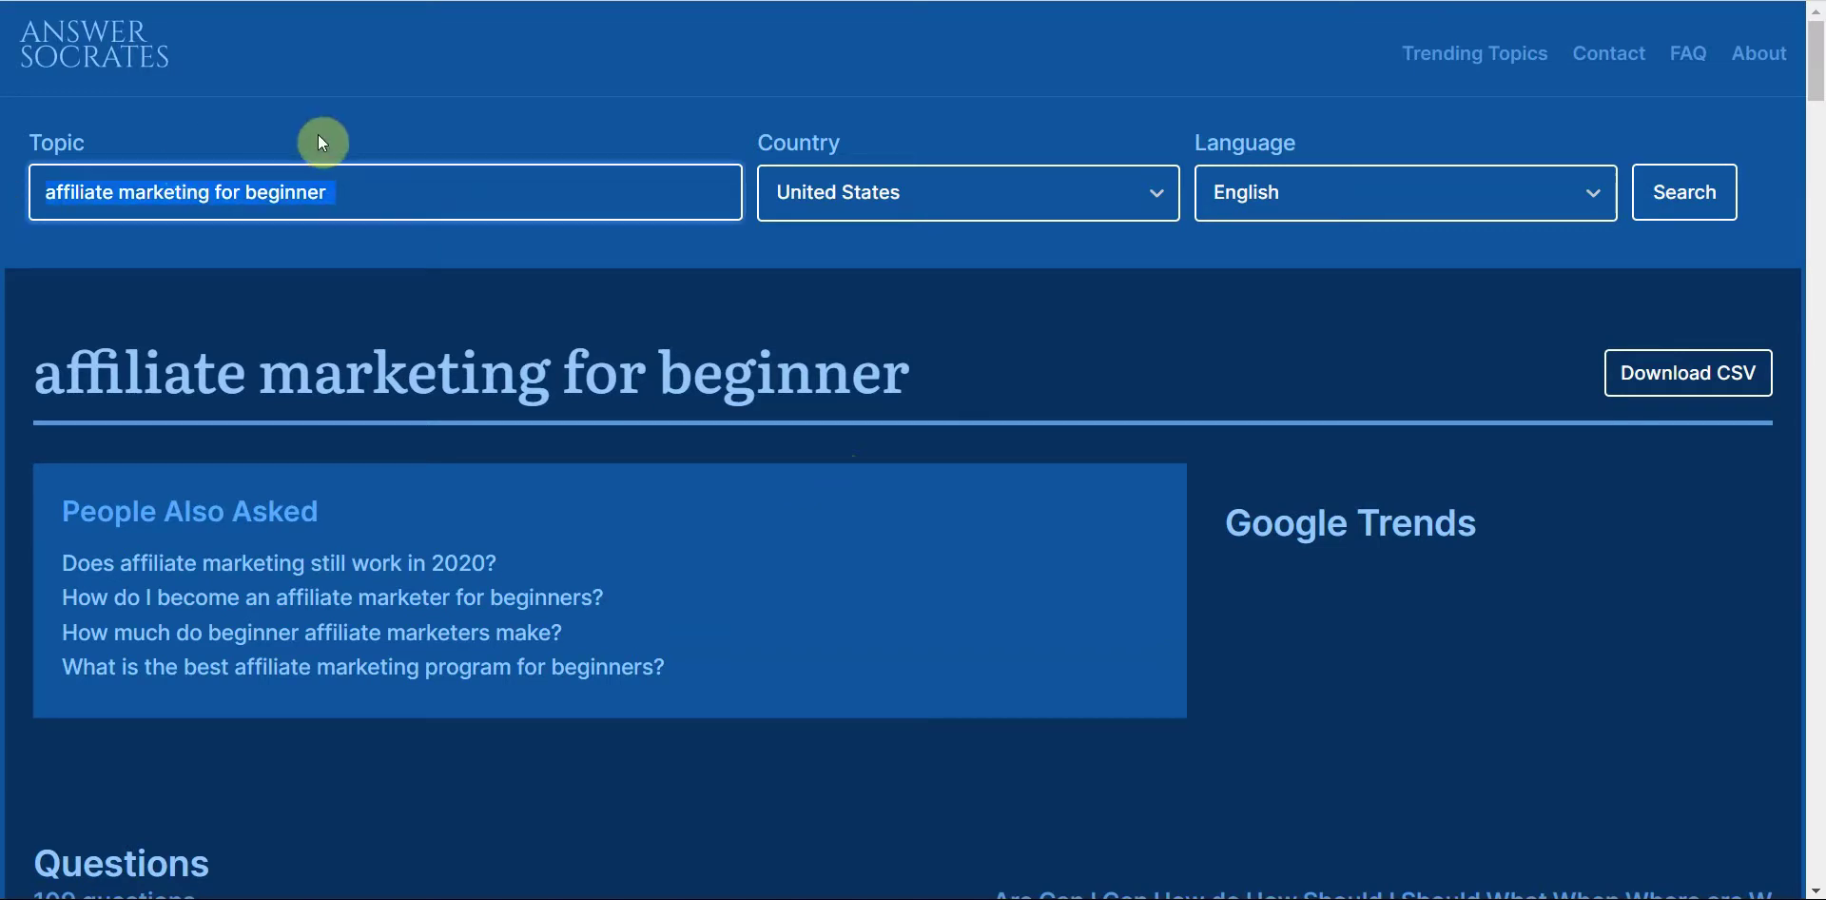
key("BackSpace")
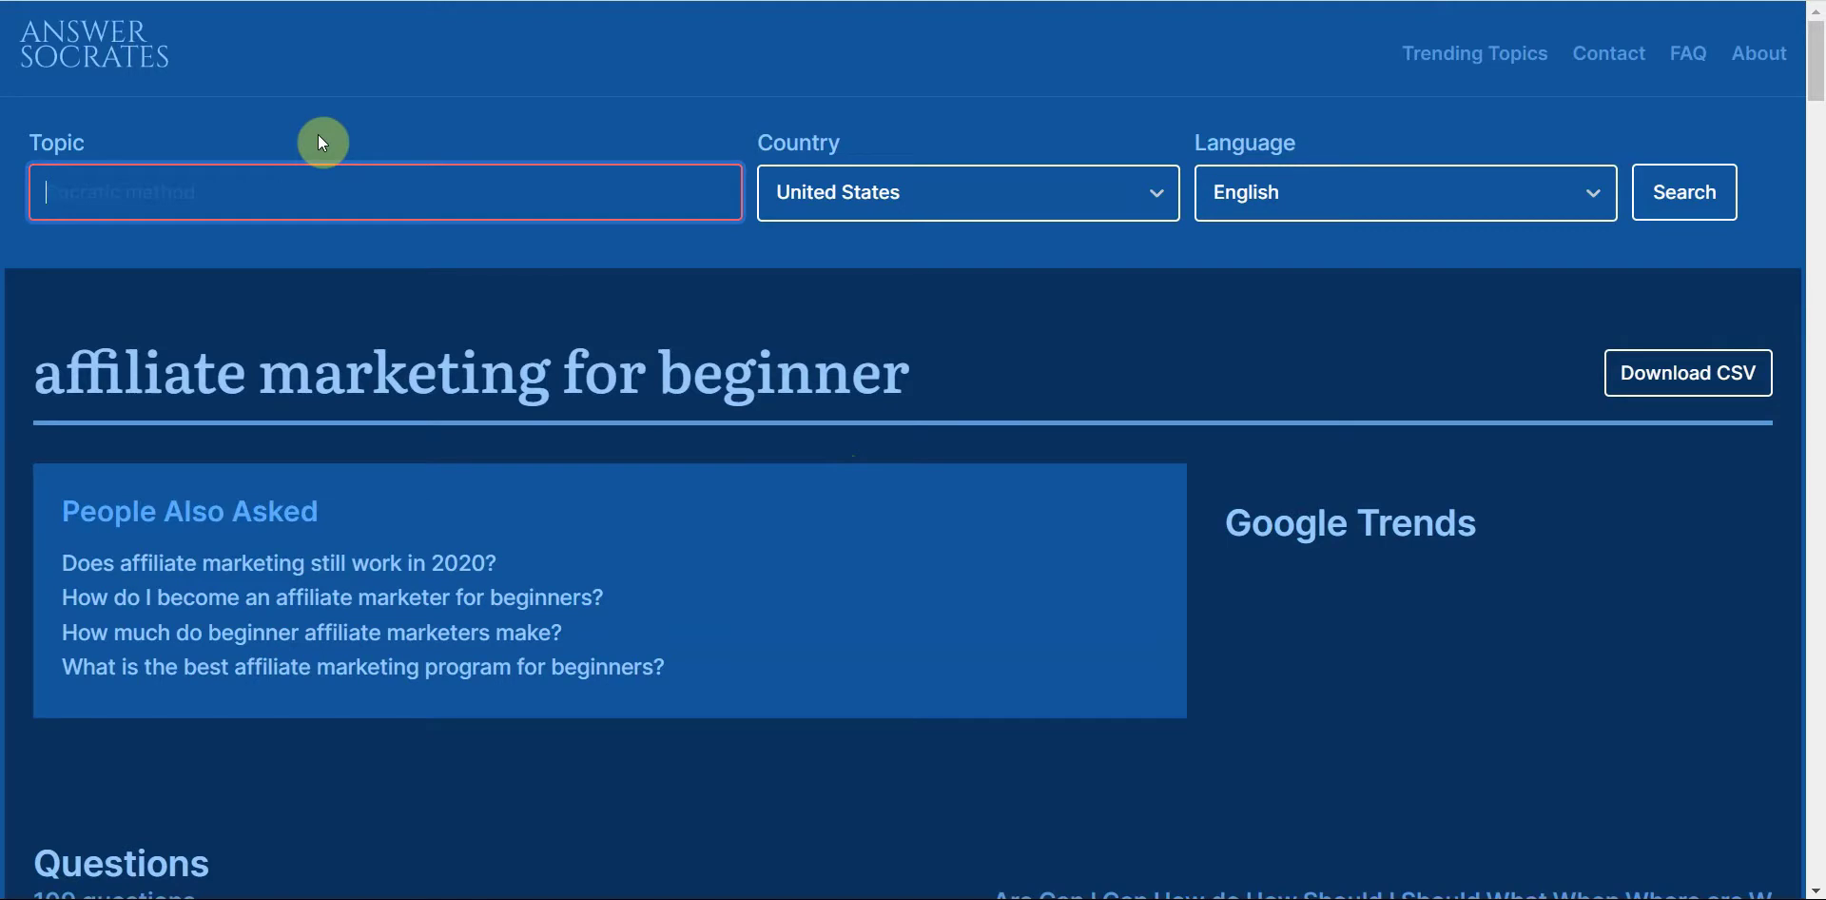
type("dog walking")
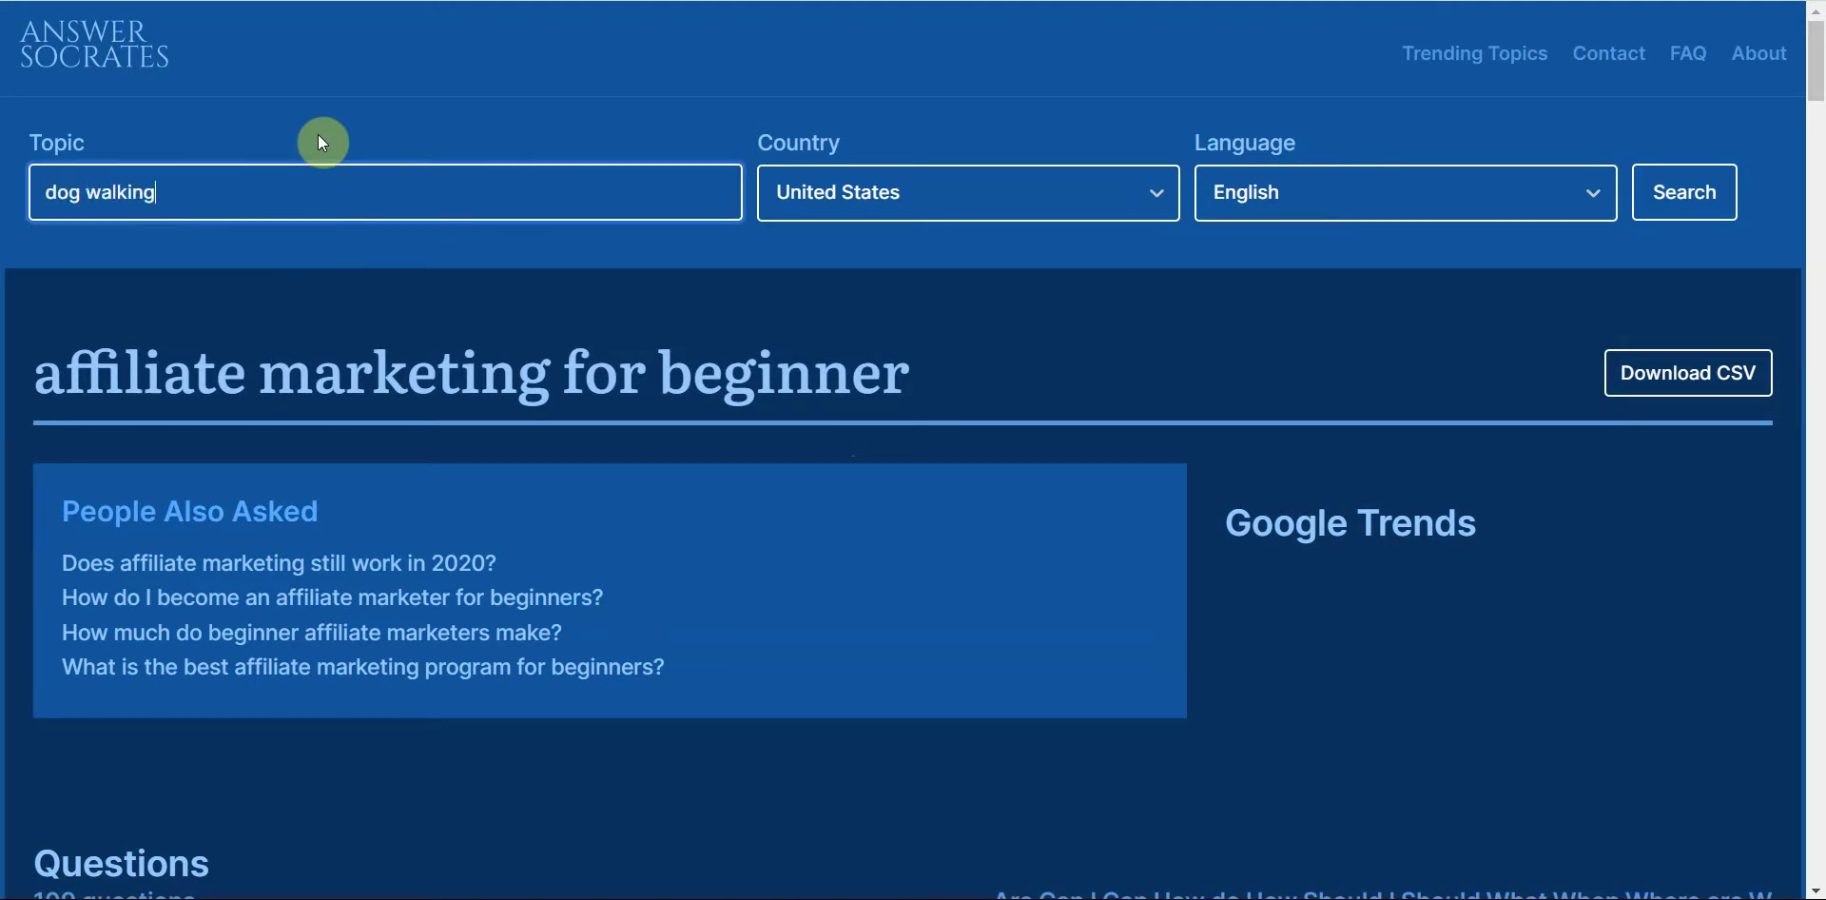
key("Return")
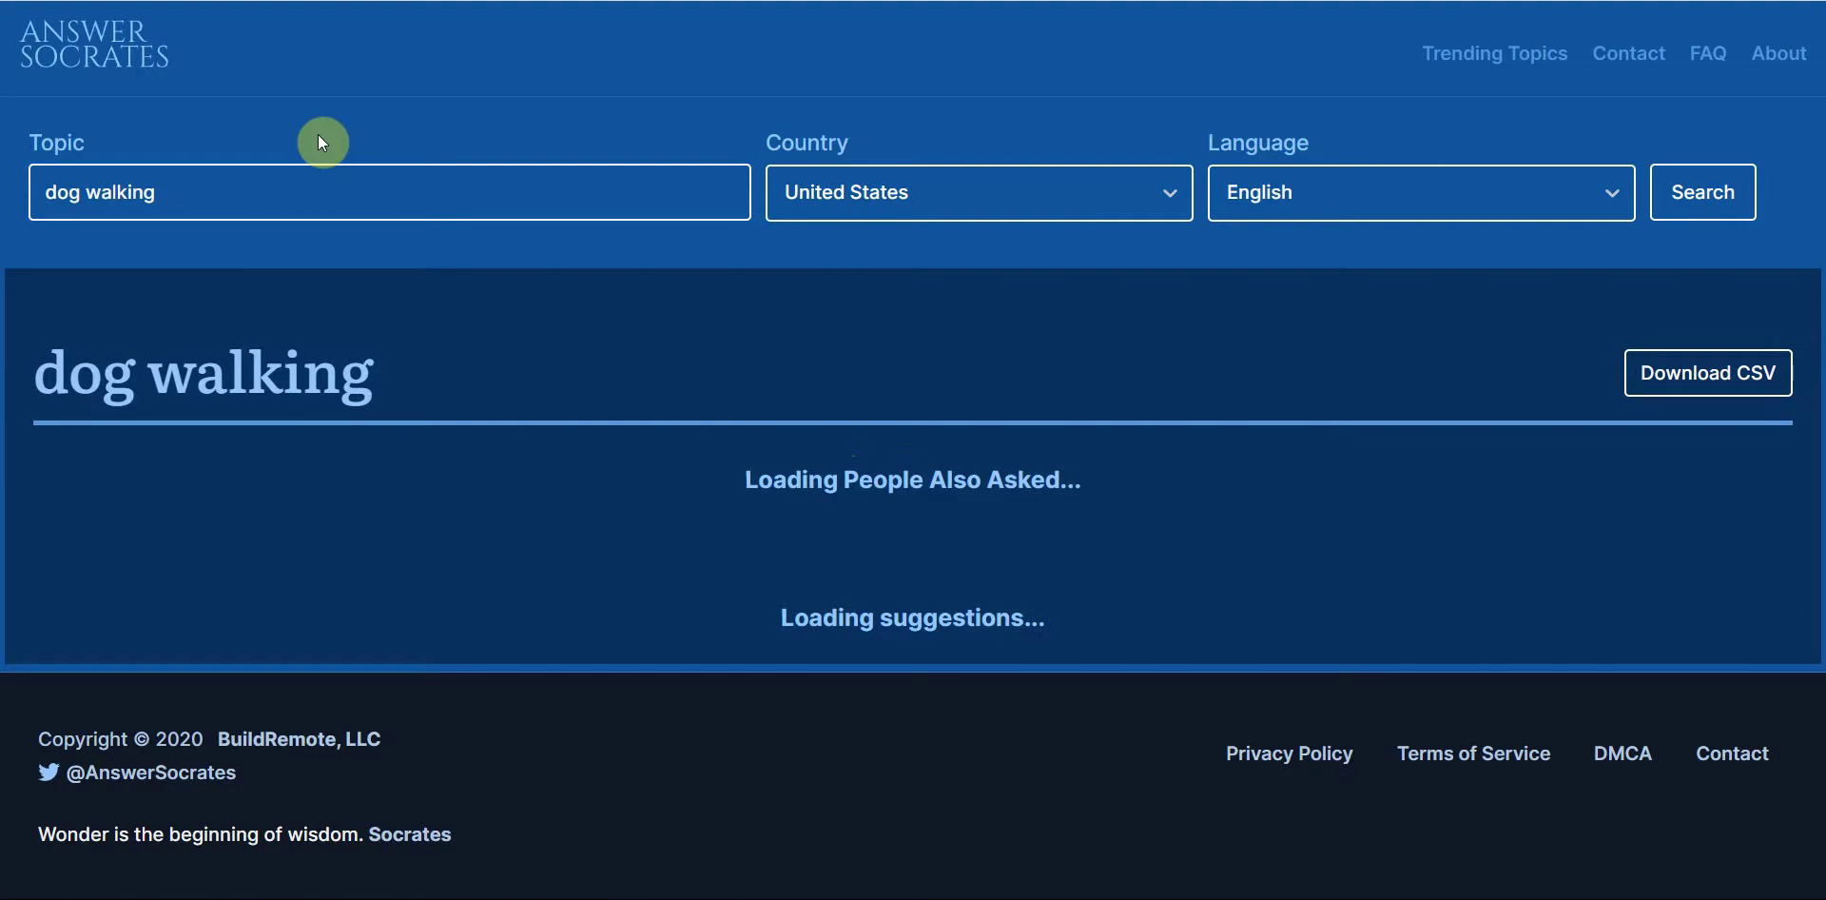
Step: Scroll through the 106 dog walking questions grouped by Are, Can, How, Should, What
scroll(1806, 94, "down", 4)
scroll(1796, 151, "down", 2)
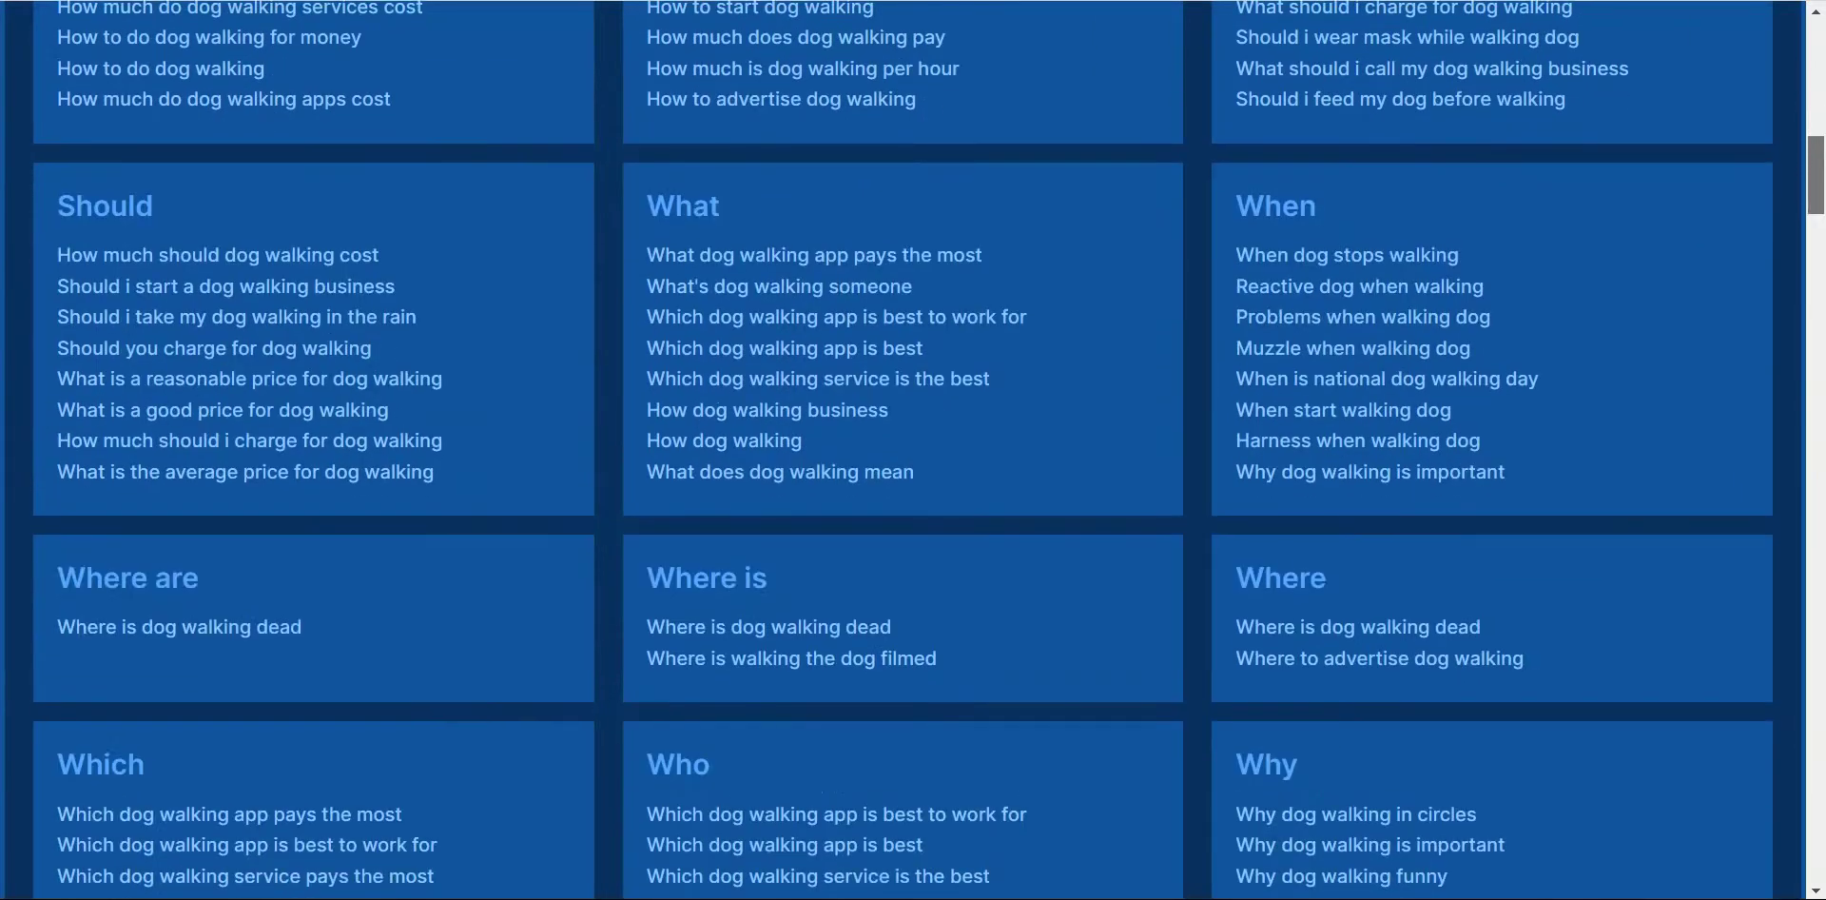
scroll(913, 450, "down", 11)
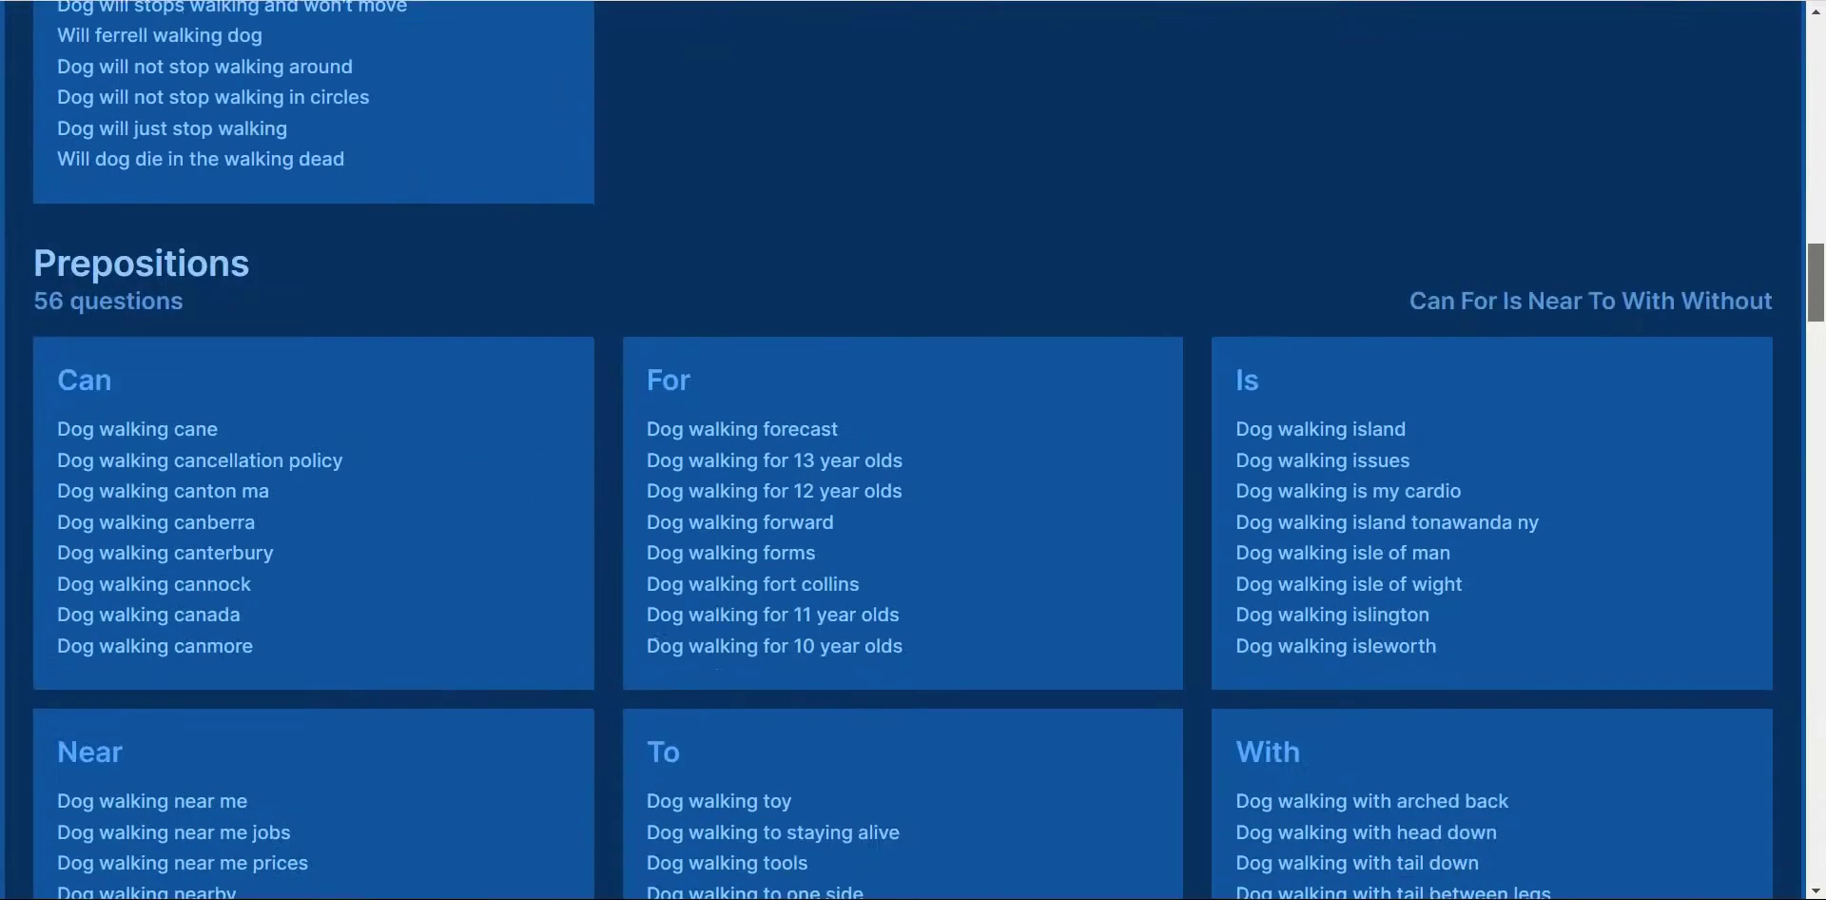
scroll(913, 450, "down", 11)
scroll(914, 450, "down", 11)
scroll(913, 450, "down", 8)
left_click_drag(1813, 539, 1812, 39)
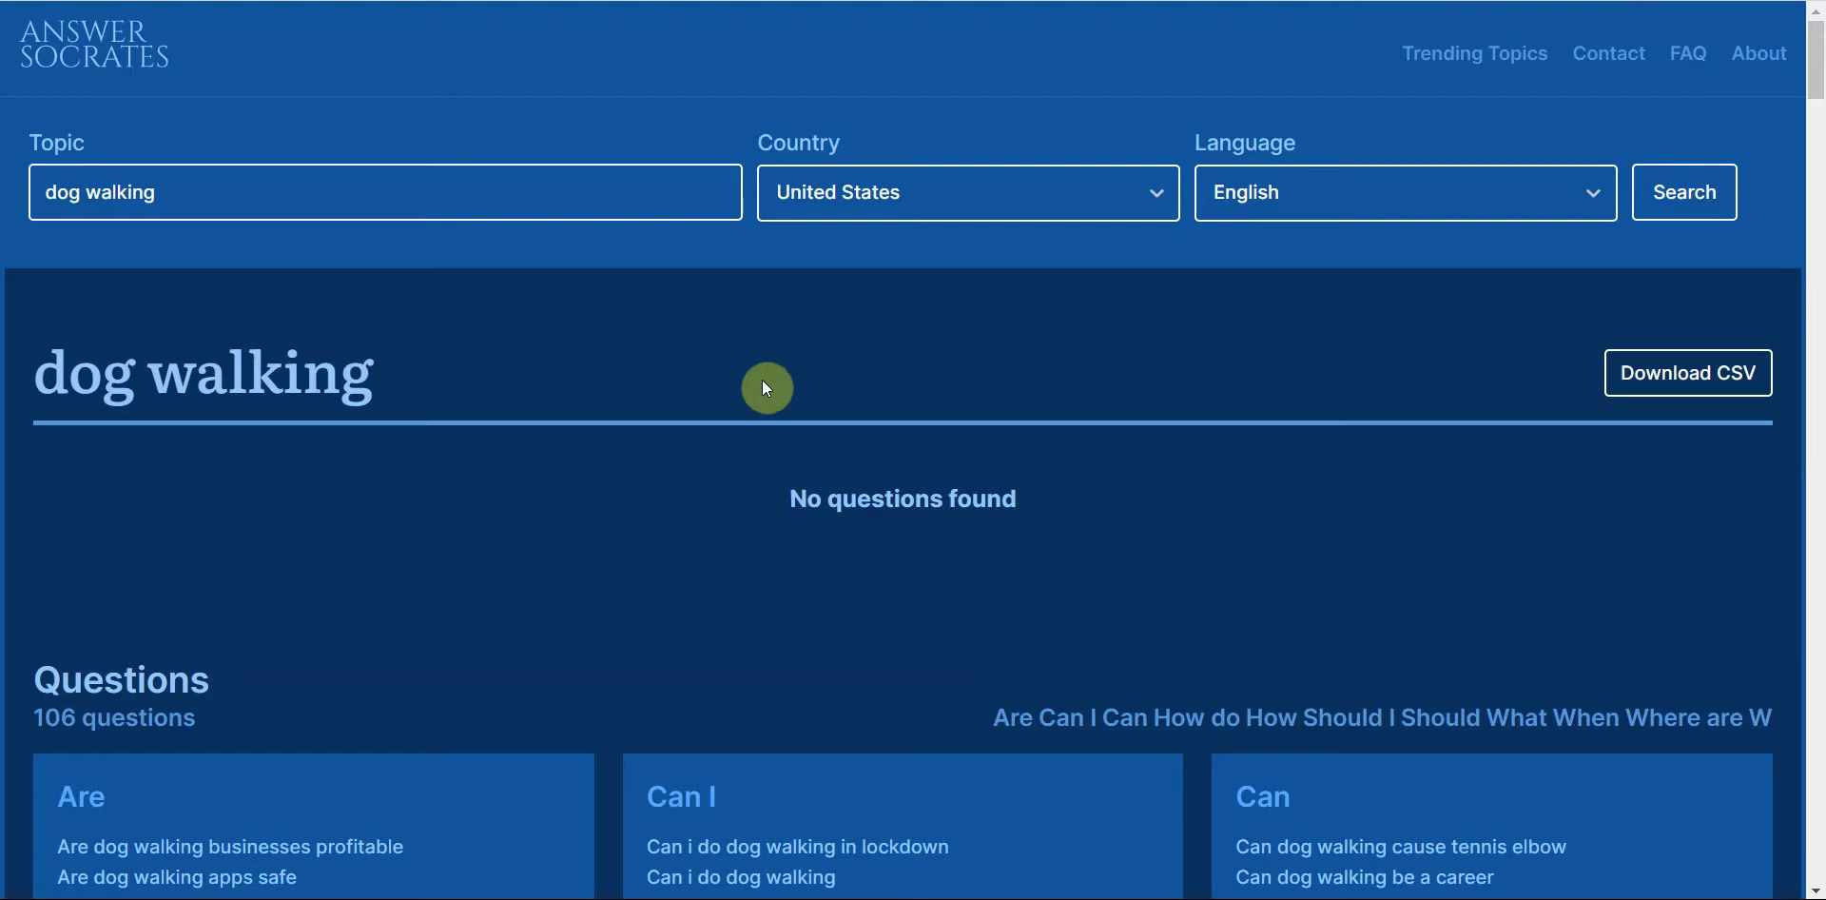
Step: Glance at the Headline Analyzer page, then return to the dog walking results
left_click(448, 196)
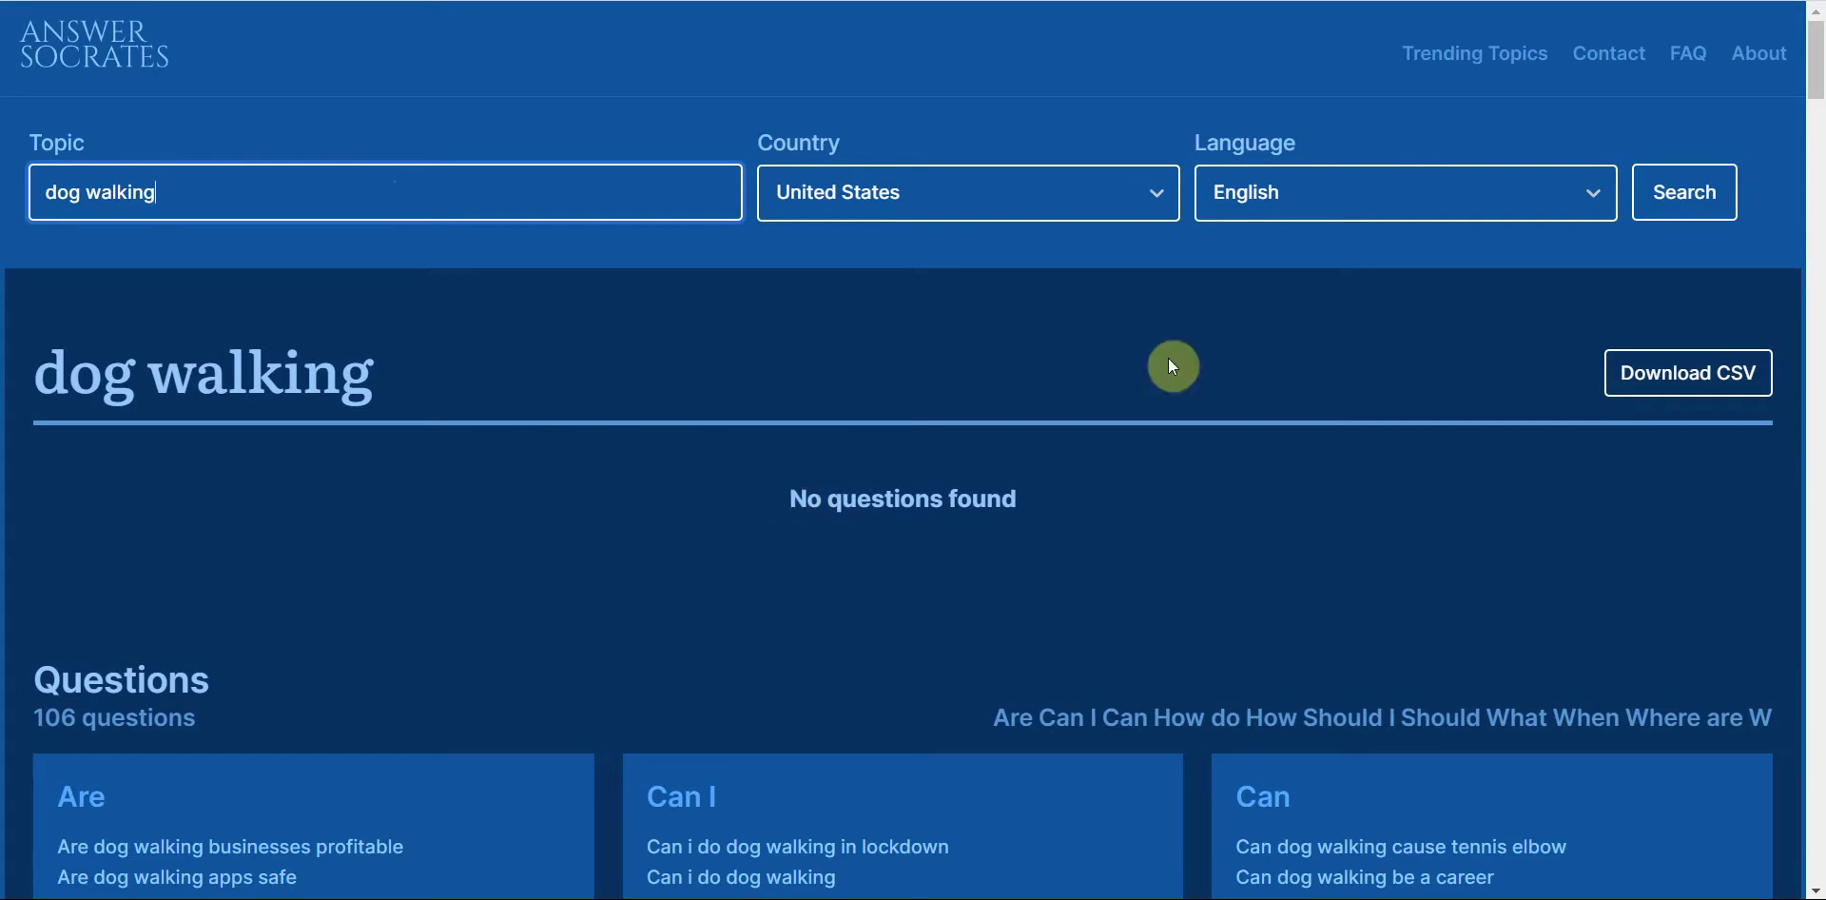
left_click_drag(1817, 47, 889, 107)
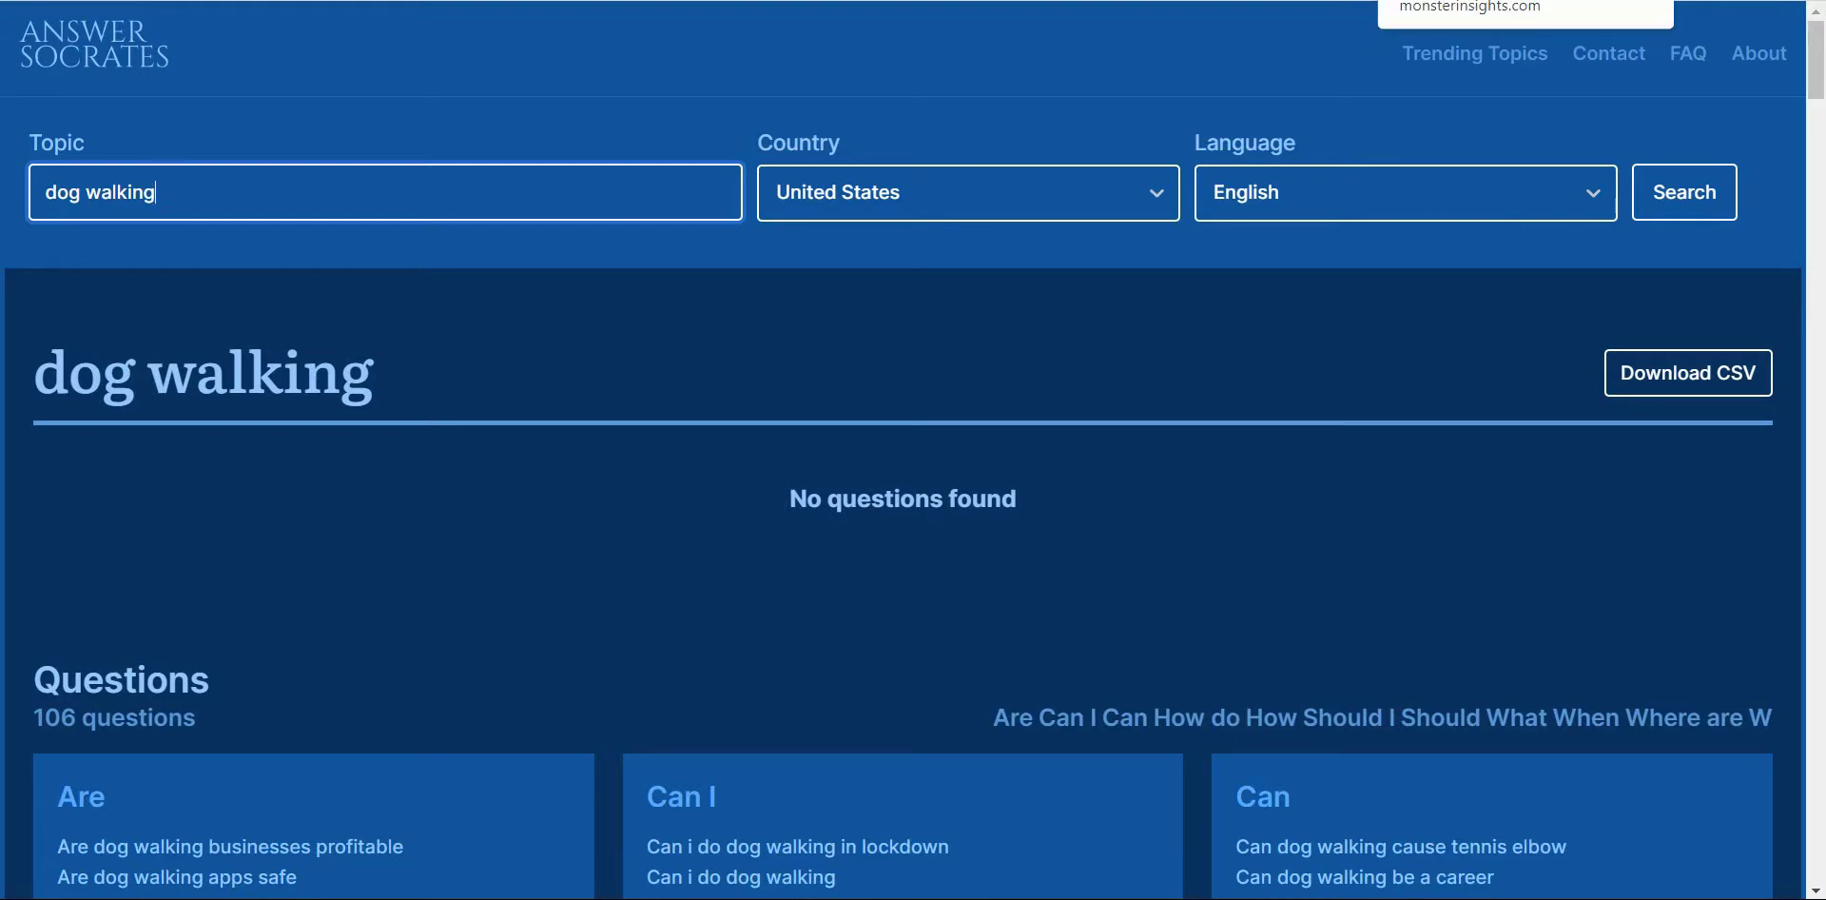
key("ctrl+Tab")
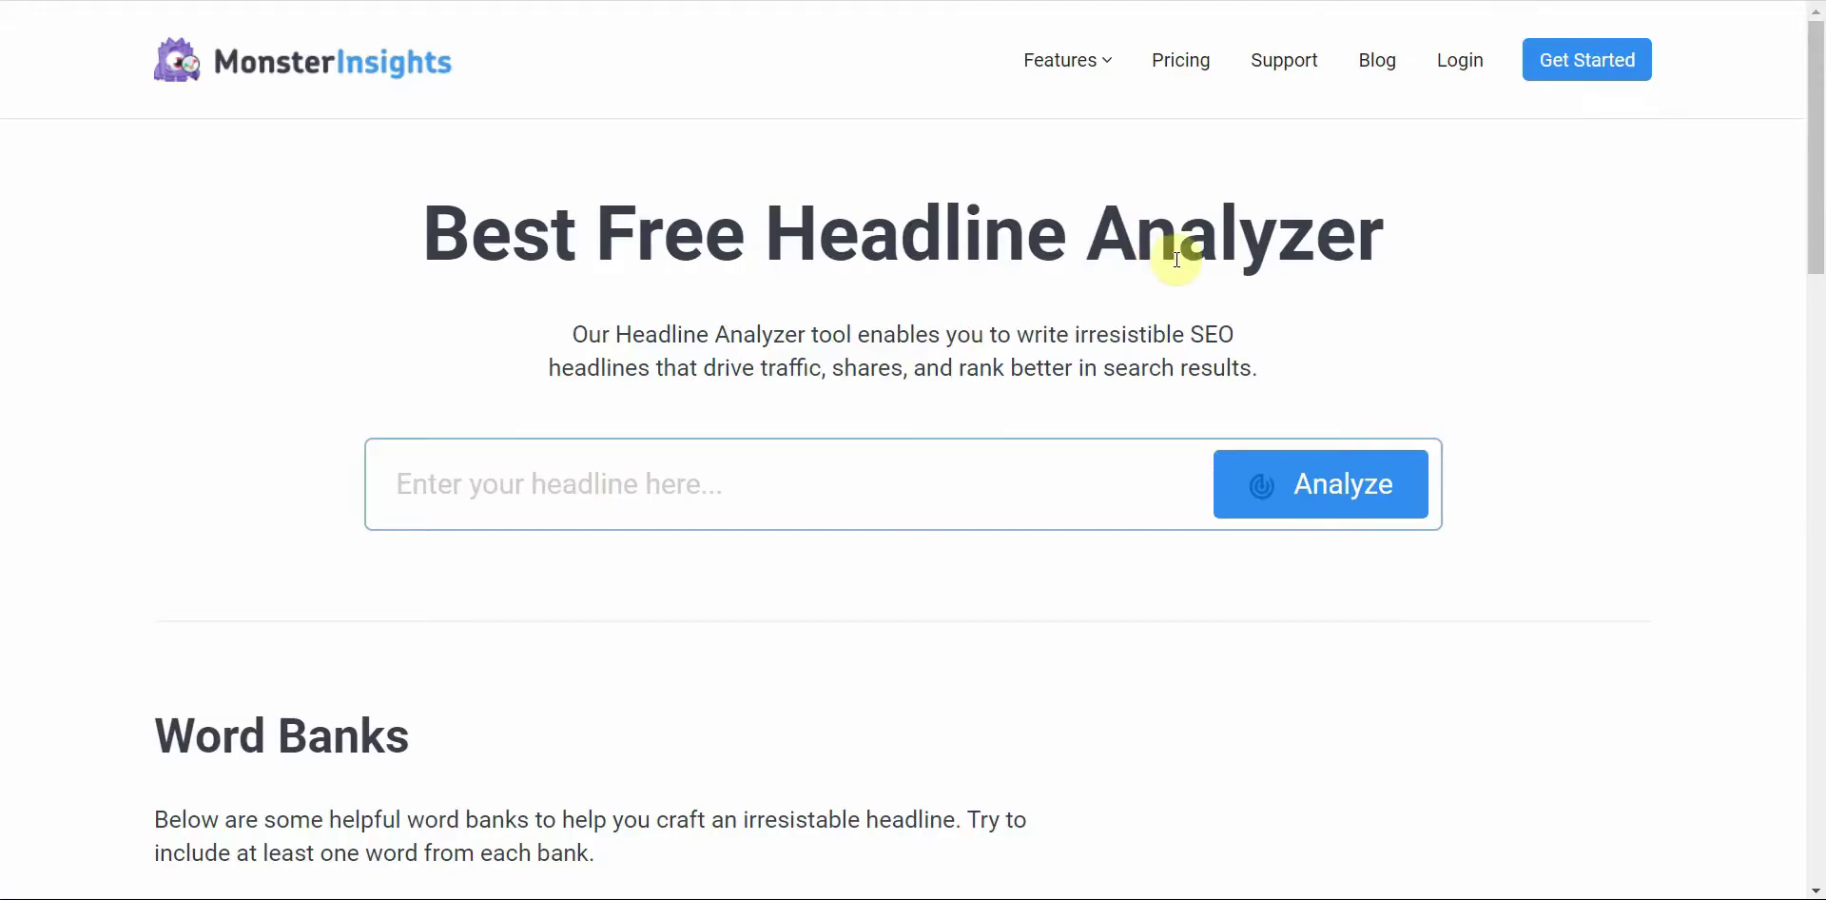
key("ctrl+Tab")
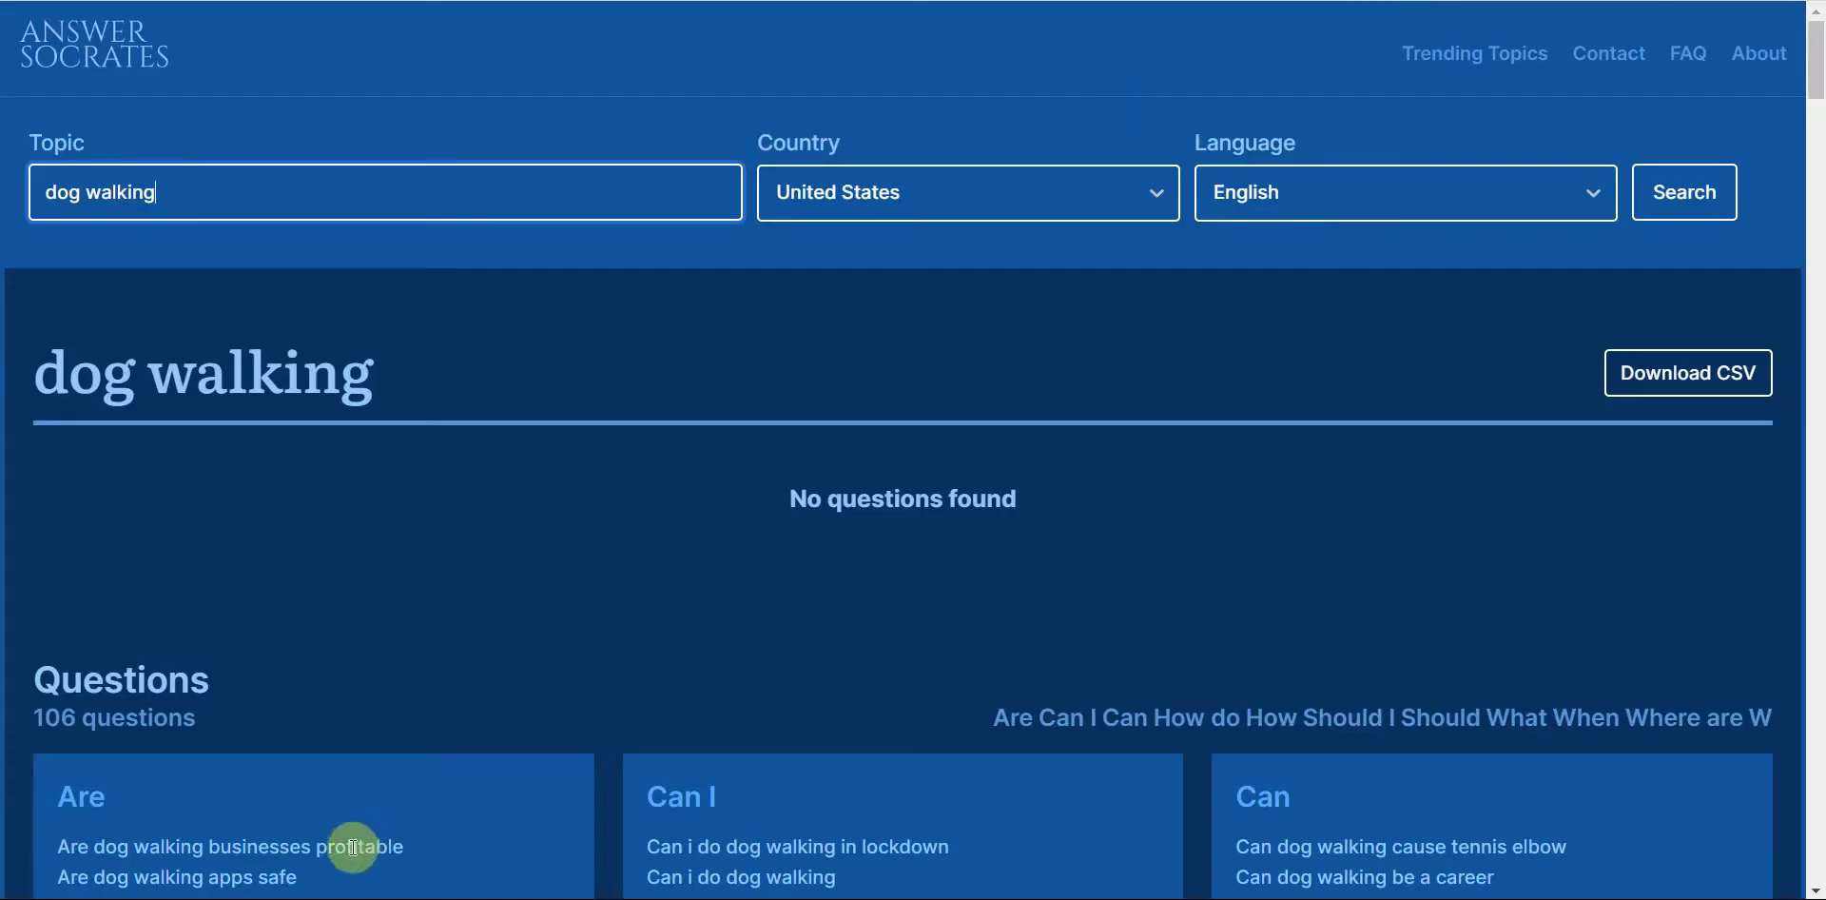
Step: Copy the question 'Are dog walking businesses profitable' and switch to the Headline Analyzer
left_click_drag(57, 846, 396, 851)
right_click(379, 846)
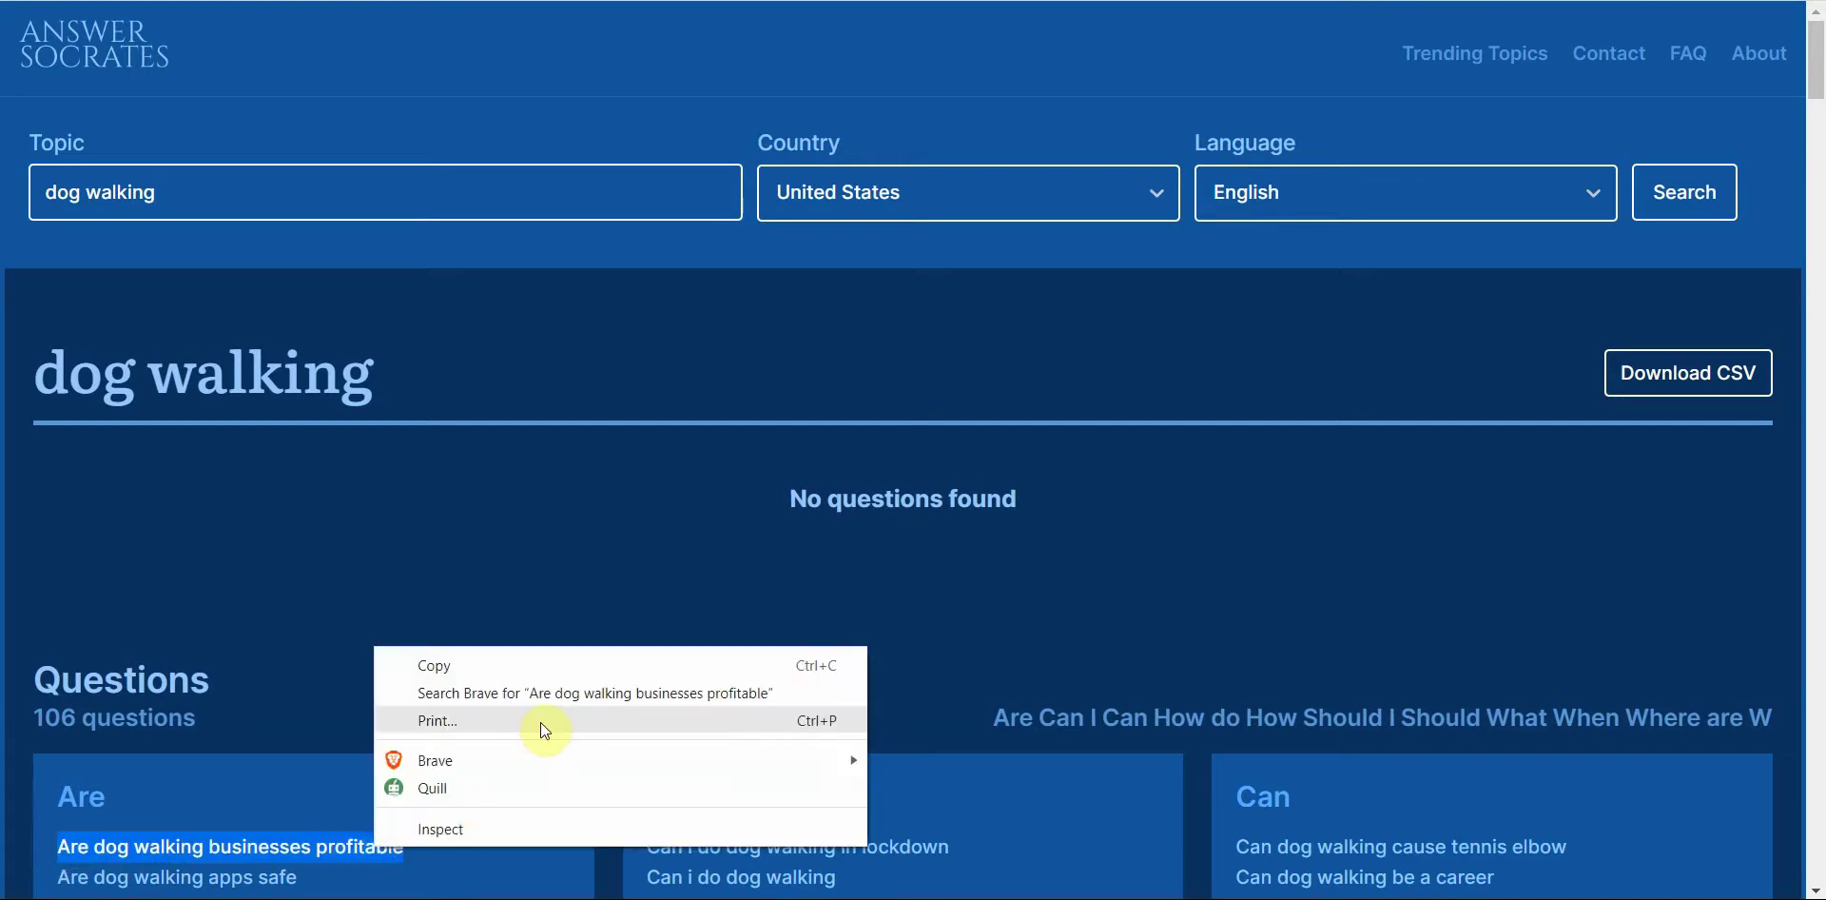
left_click(538, 664)
key("ctrl+Tab")
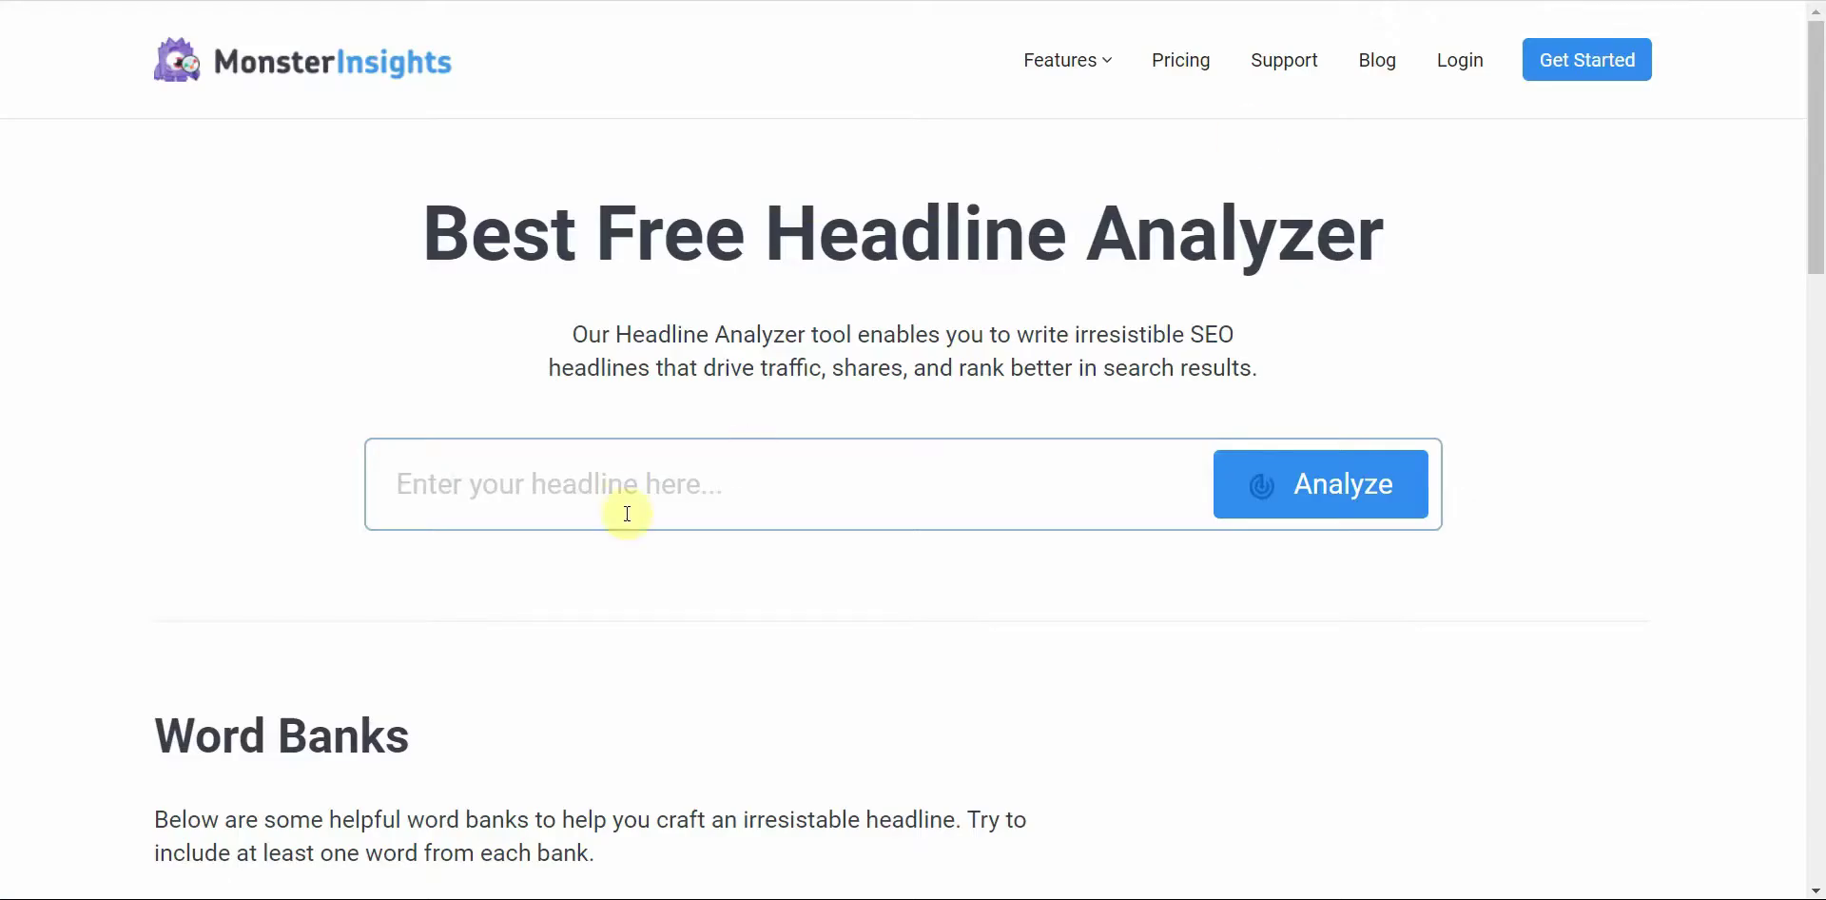
Step: Paste 'Are dog walking businesses profitable' into the Headline Analyzer and analyze it, scoring 85
left_click(624, 499)
key("ctrl+v")
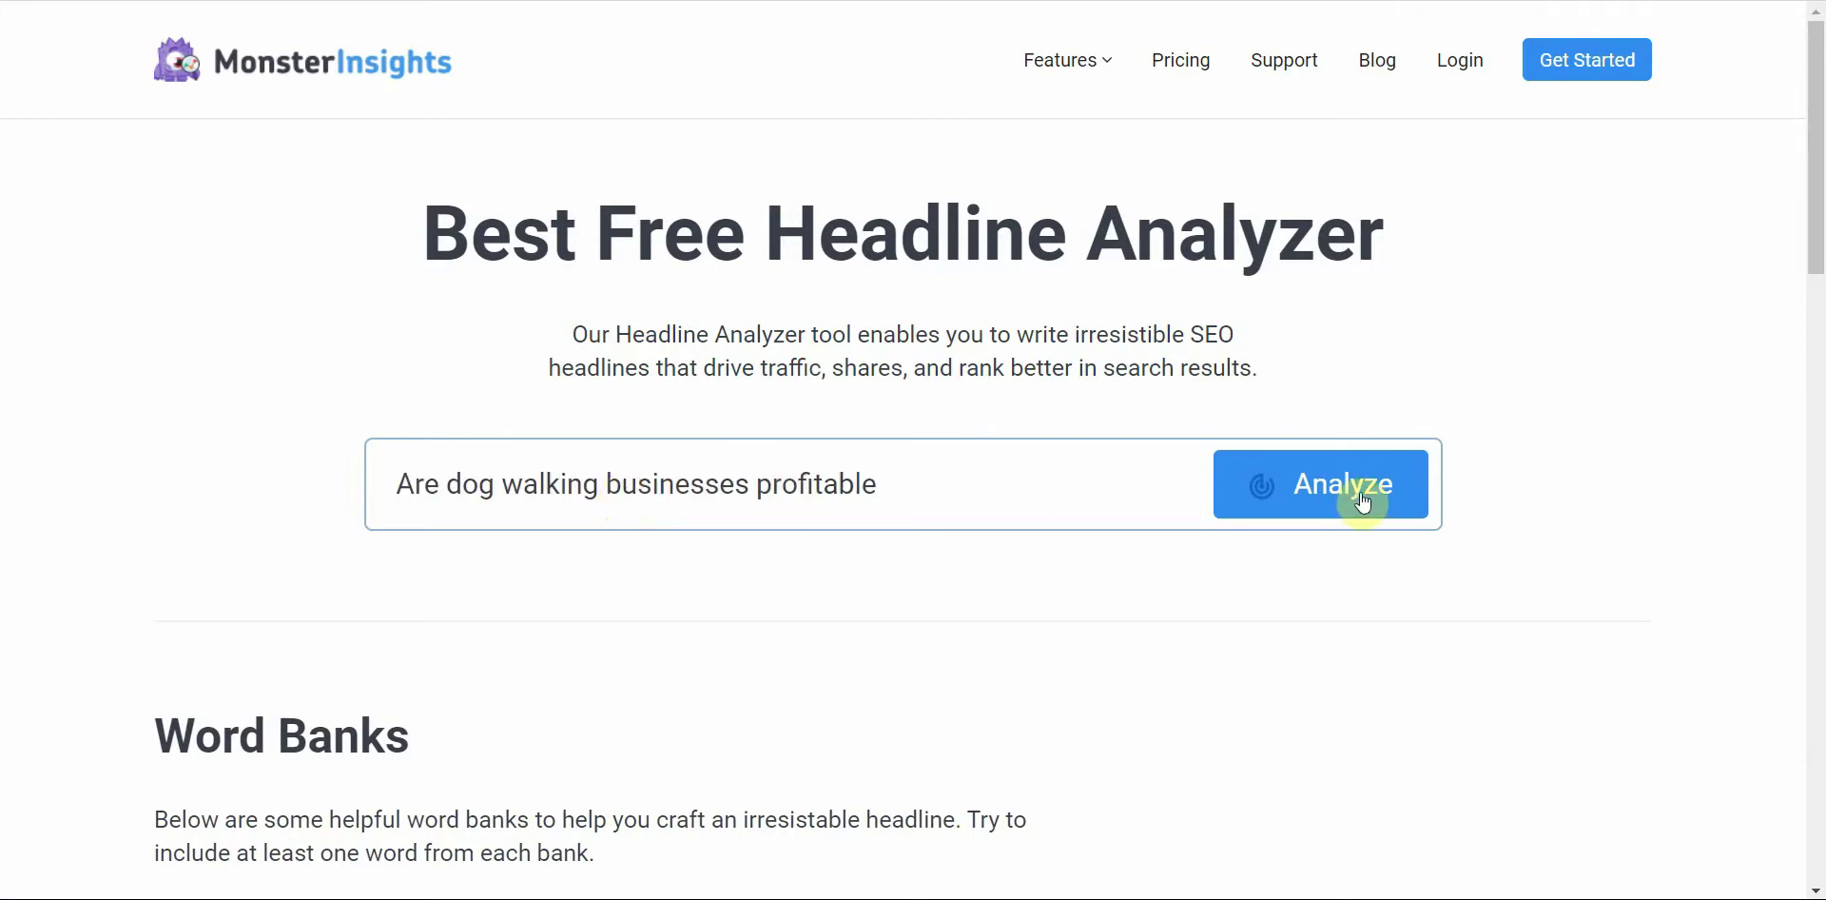
left_click(1362, 501)
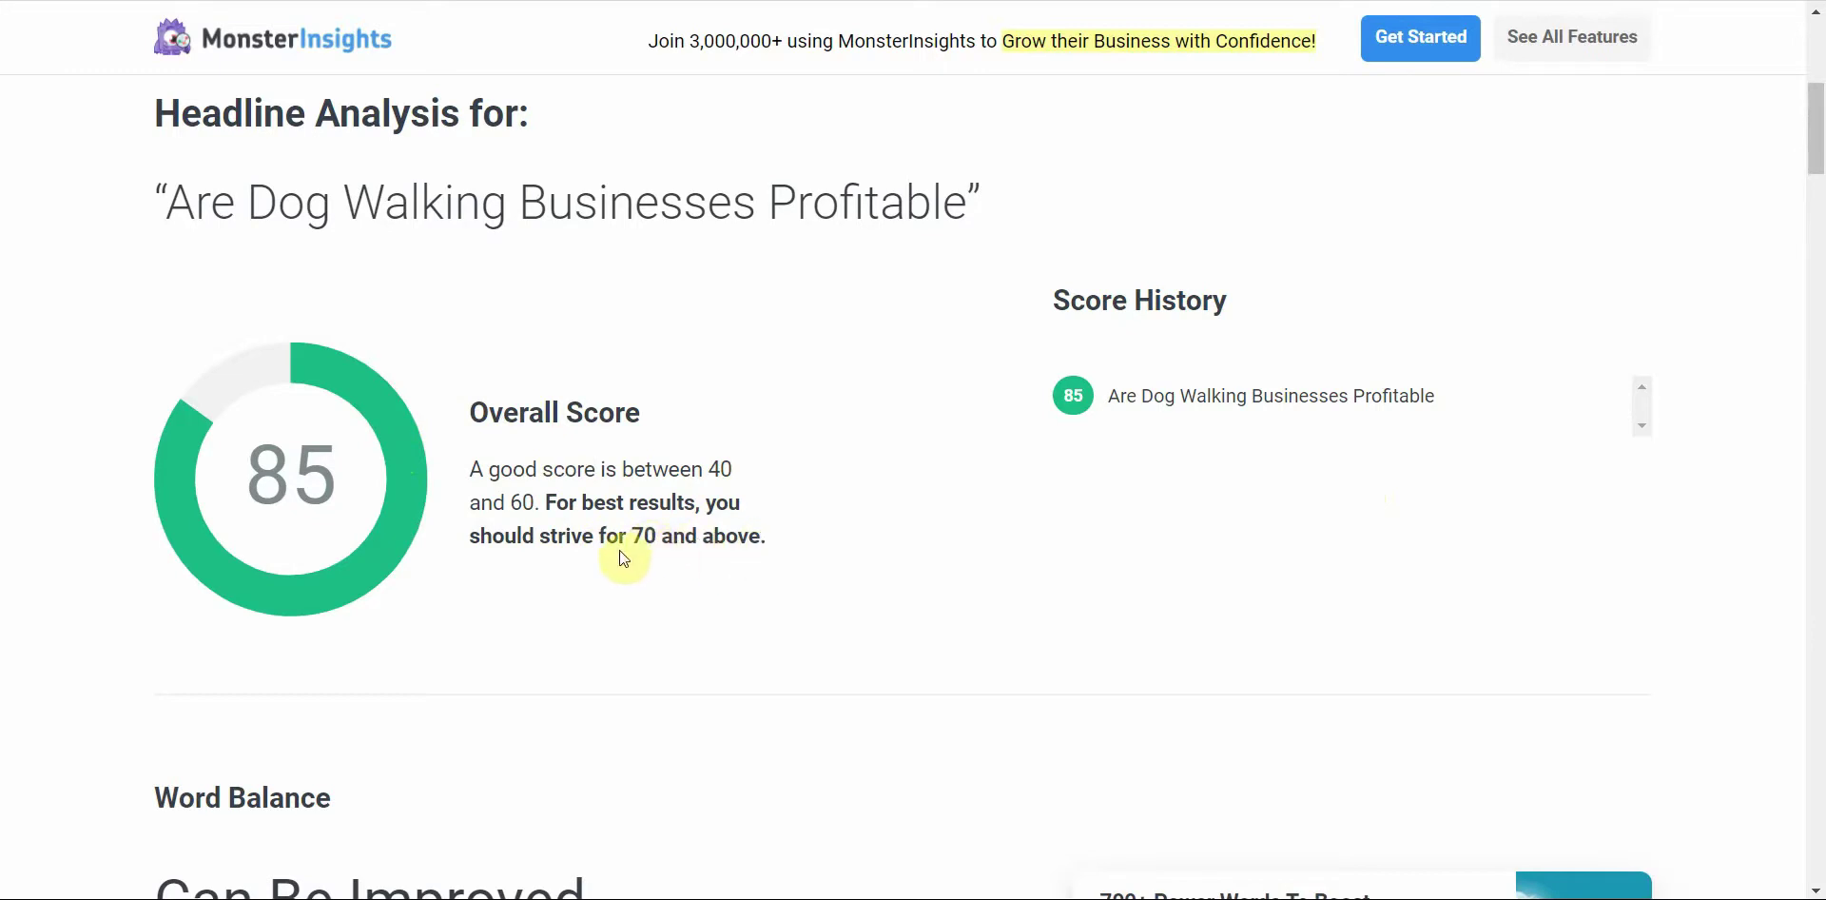
Step: Scroll the EssayBot homepage up to its 'Tell us your essay title or topic' box
left_click_drag(1812, 157, 1815, 239)
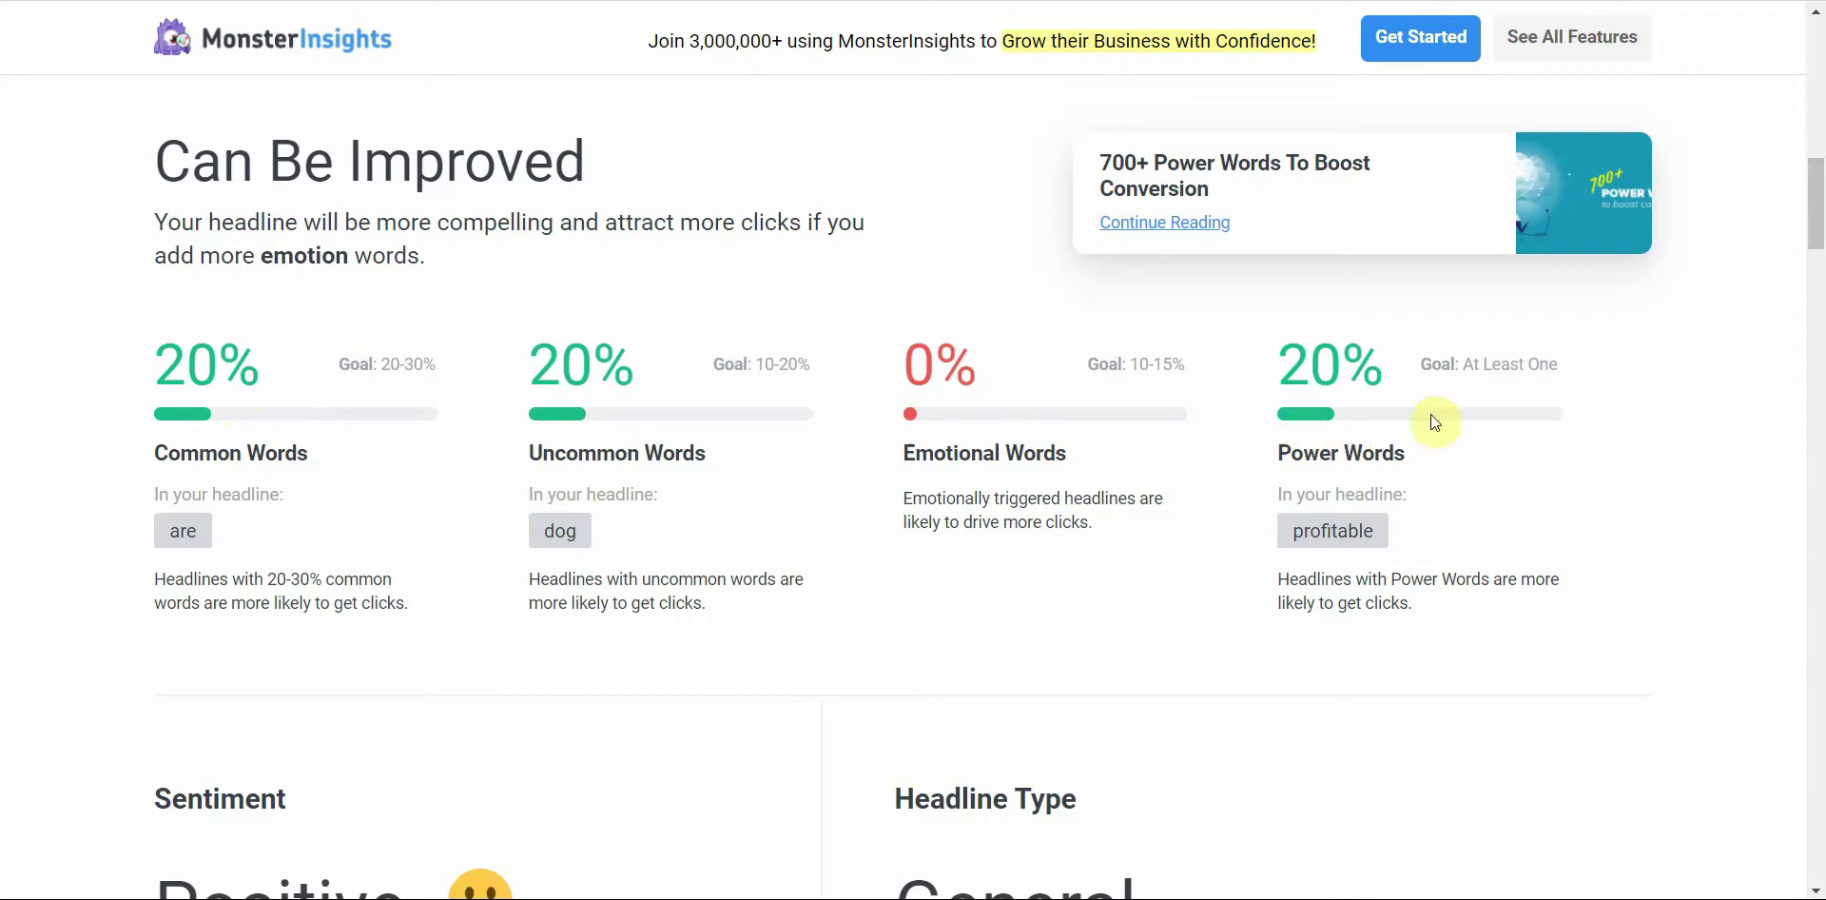
left_click_drag(1817, 219, 1813, 42)
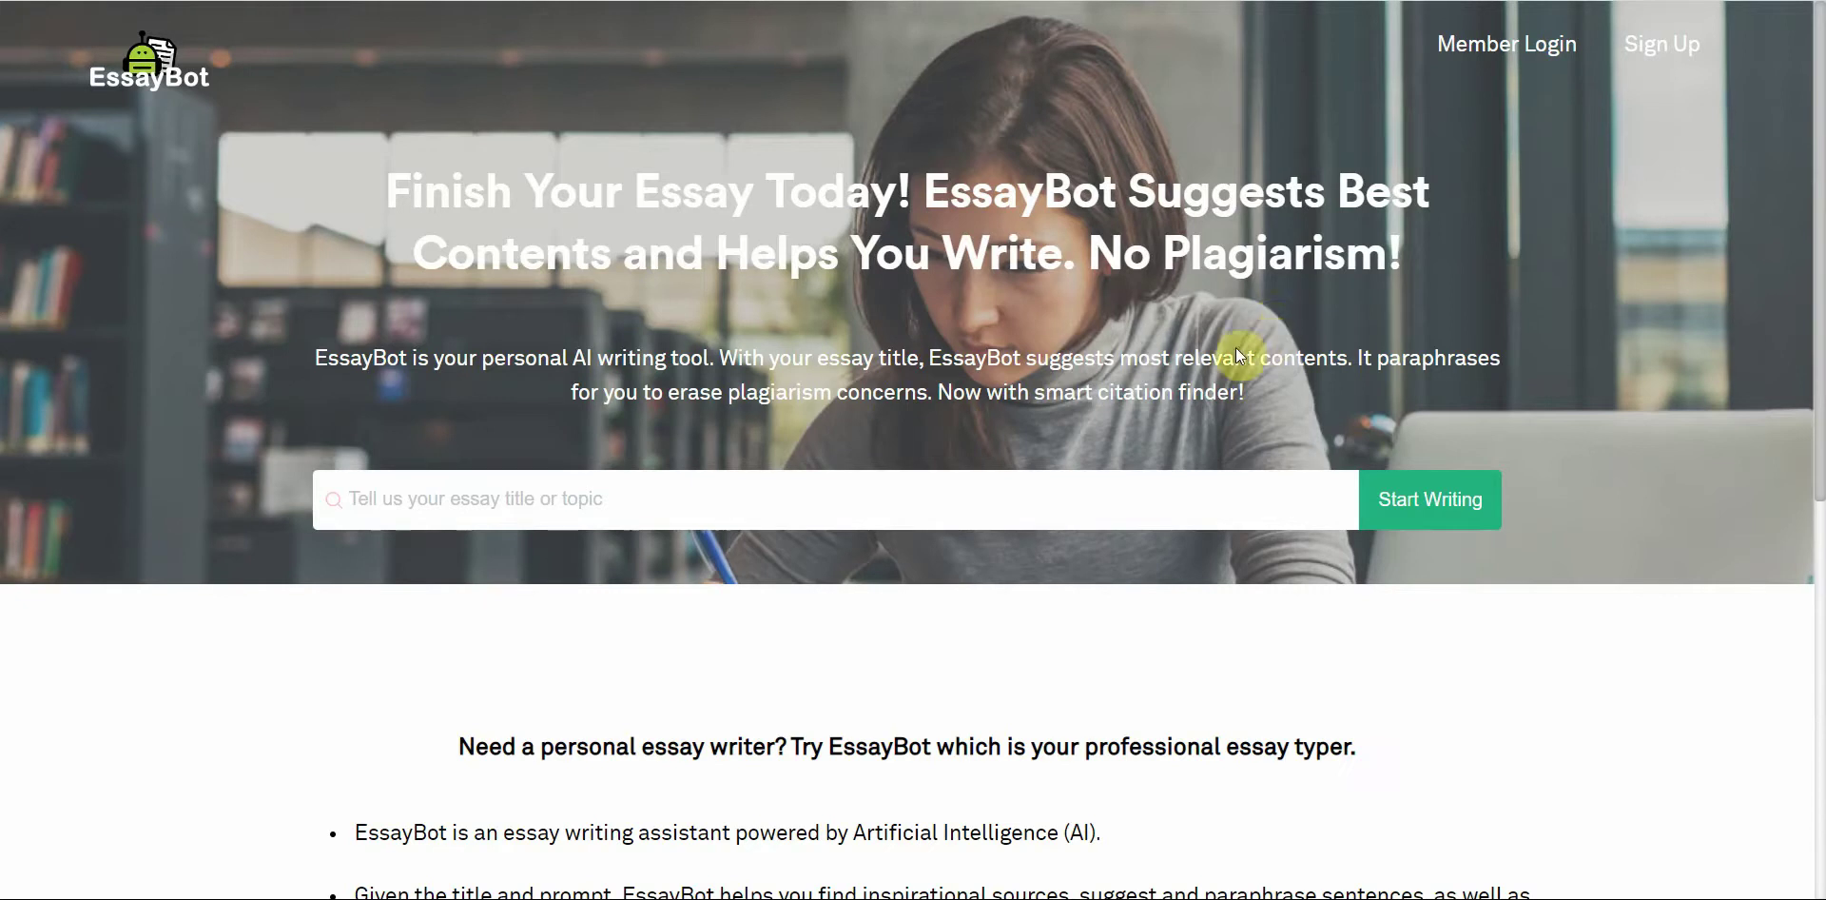
Step: Paste 'Are dog walking businesses profitable' as the essay topic, start writing, and choose 'Write on my own'
left_click(1068, 505)
key("ctrl+v")
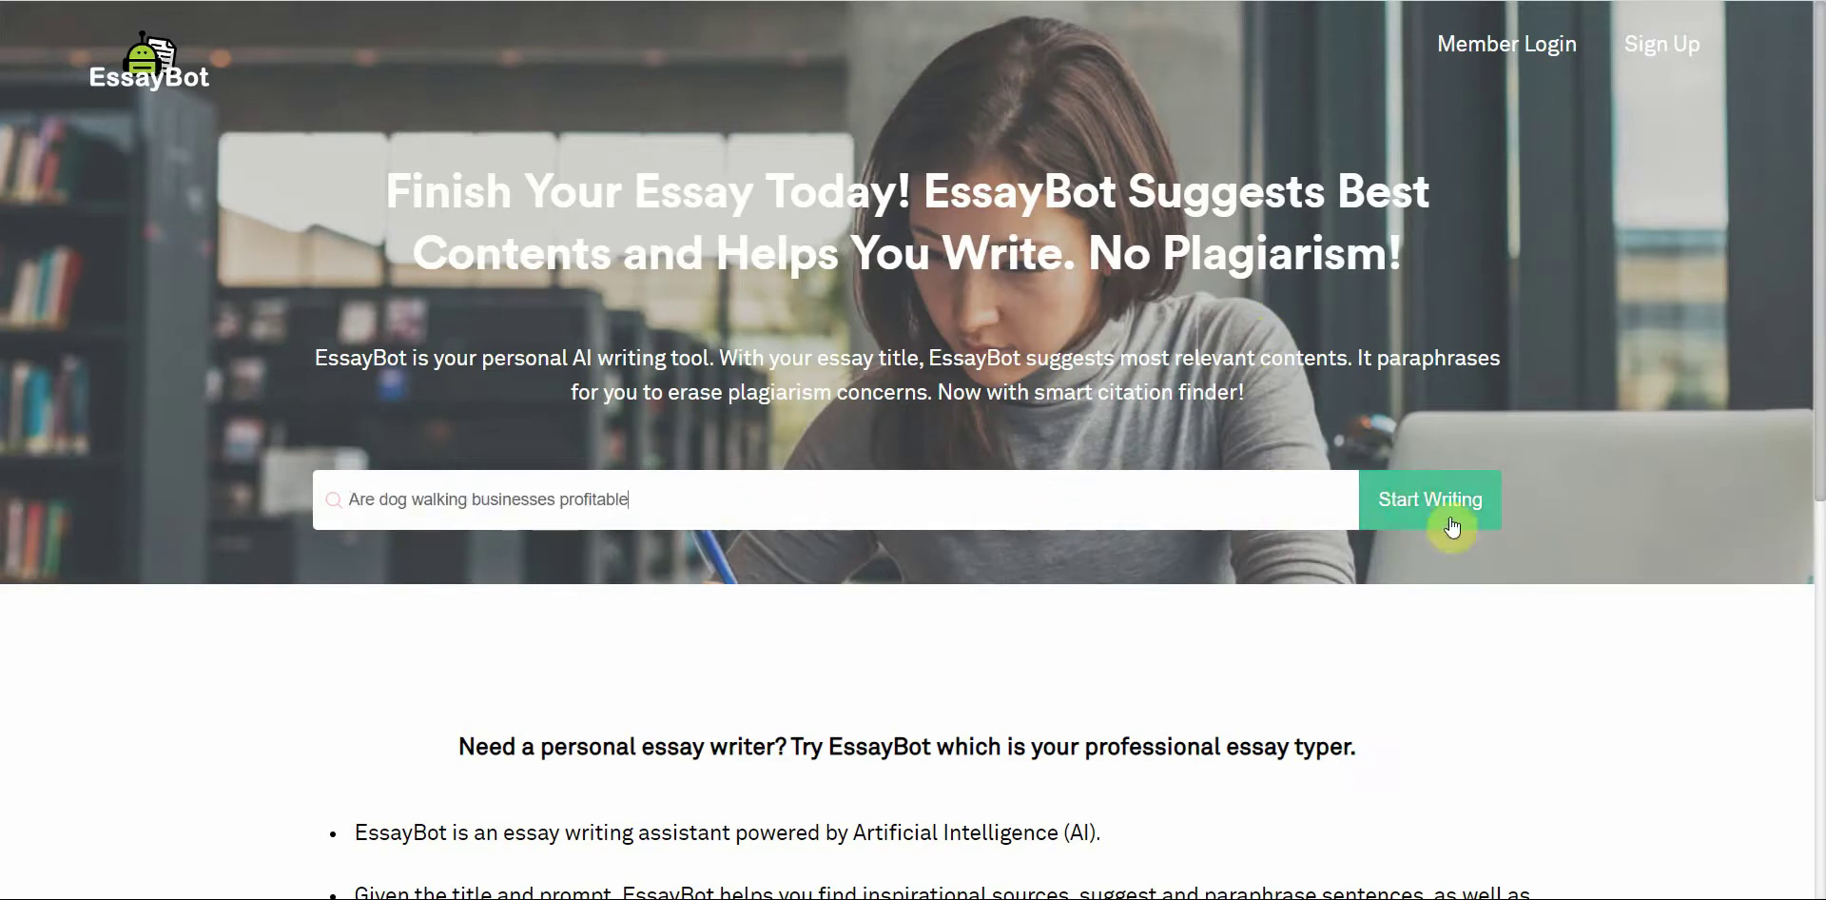
left_click(1431, 502)
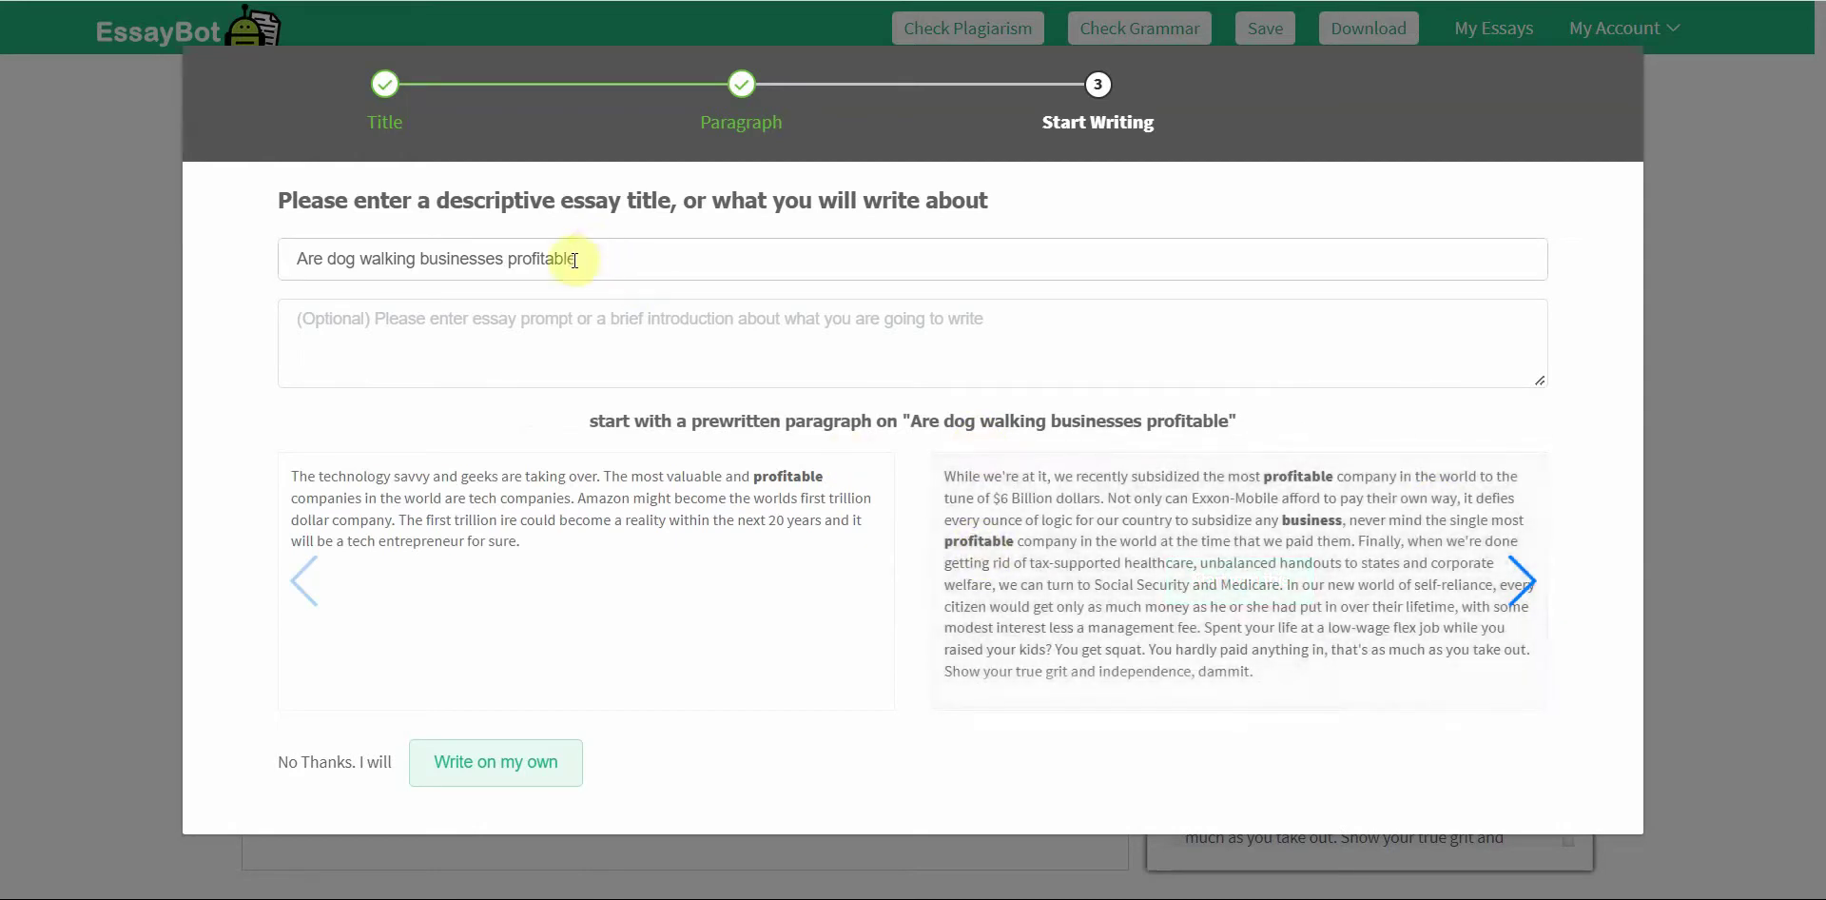
mouse_move(1112, 573)
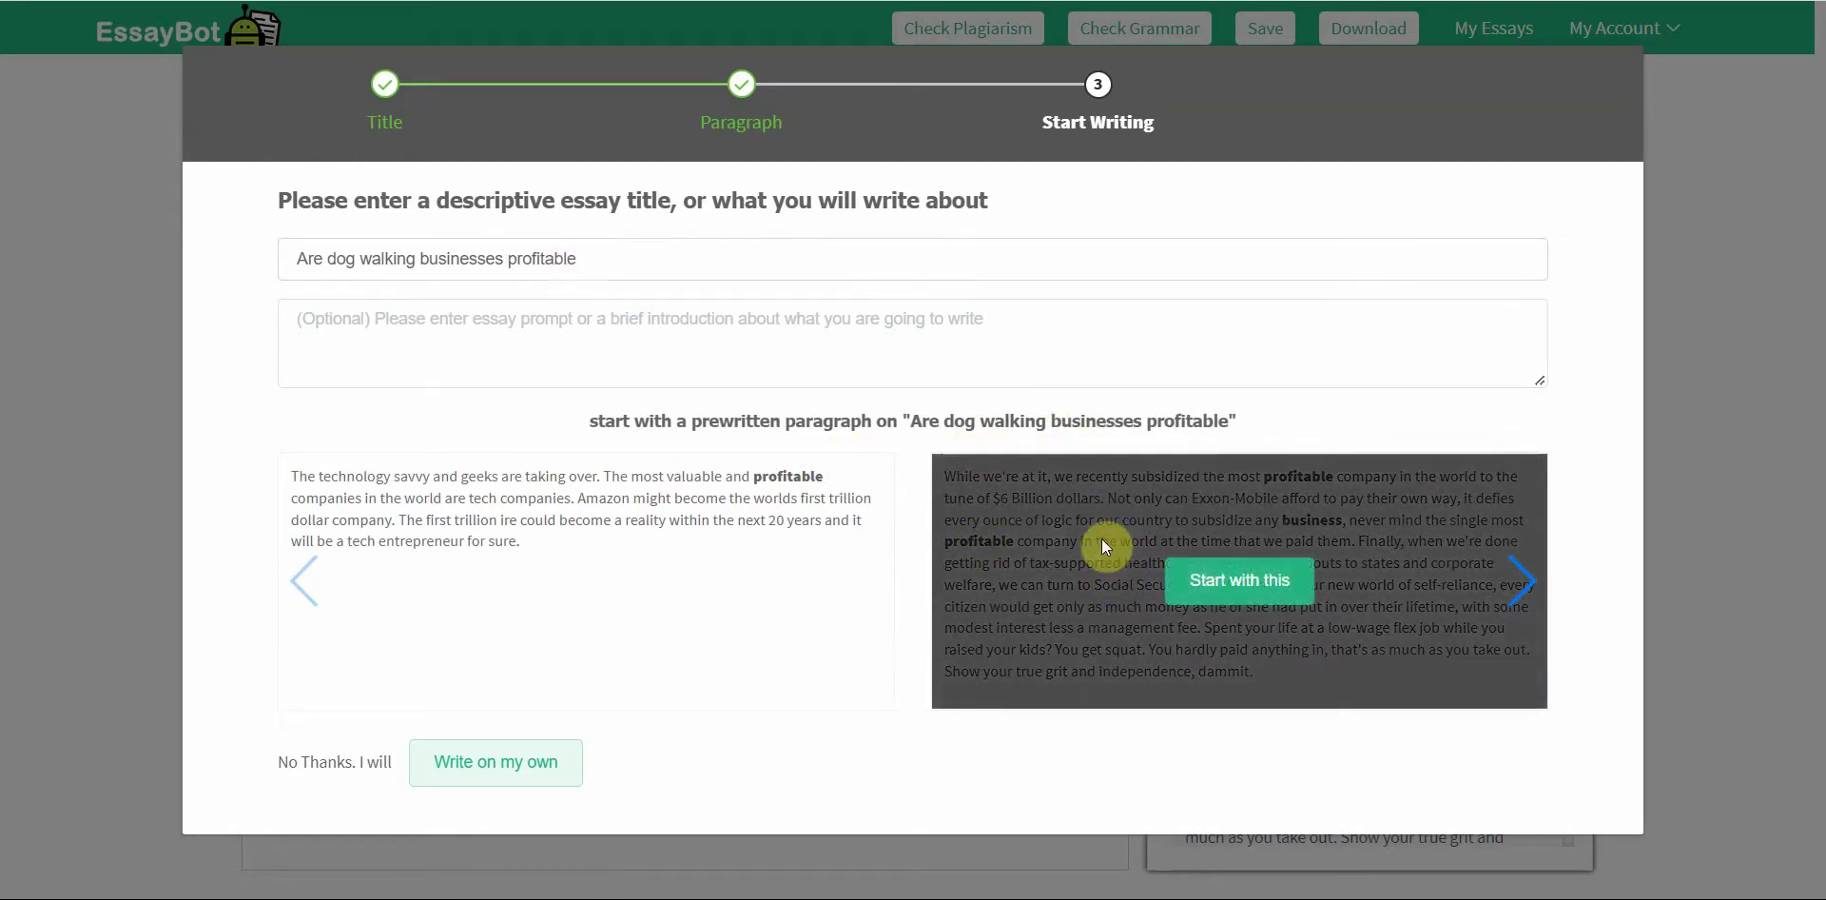
left_click(546, 761)
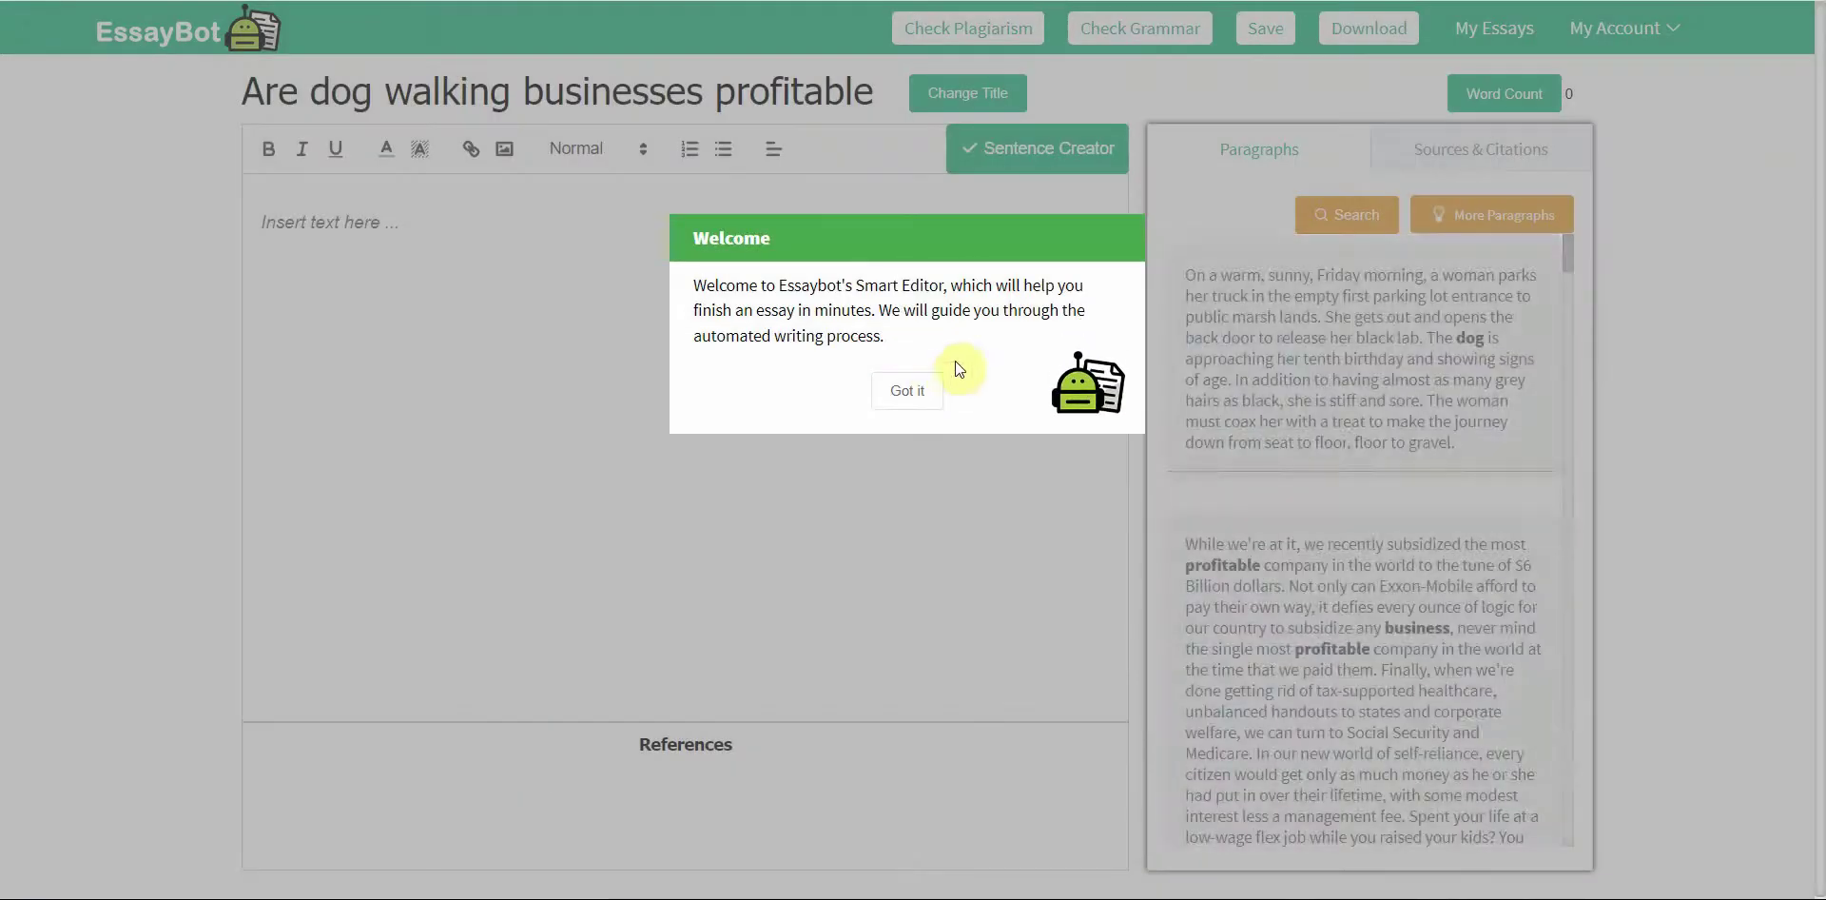
Step: Dismiss the editor tips, paste the question into the essay body, and add a question mark
left_click(931, 403)
left_click(1280, 367)
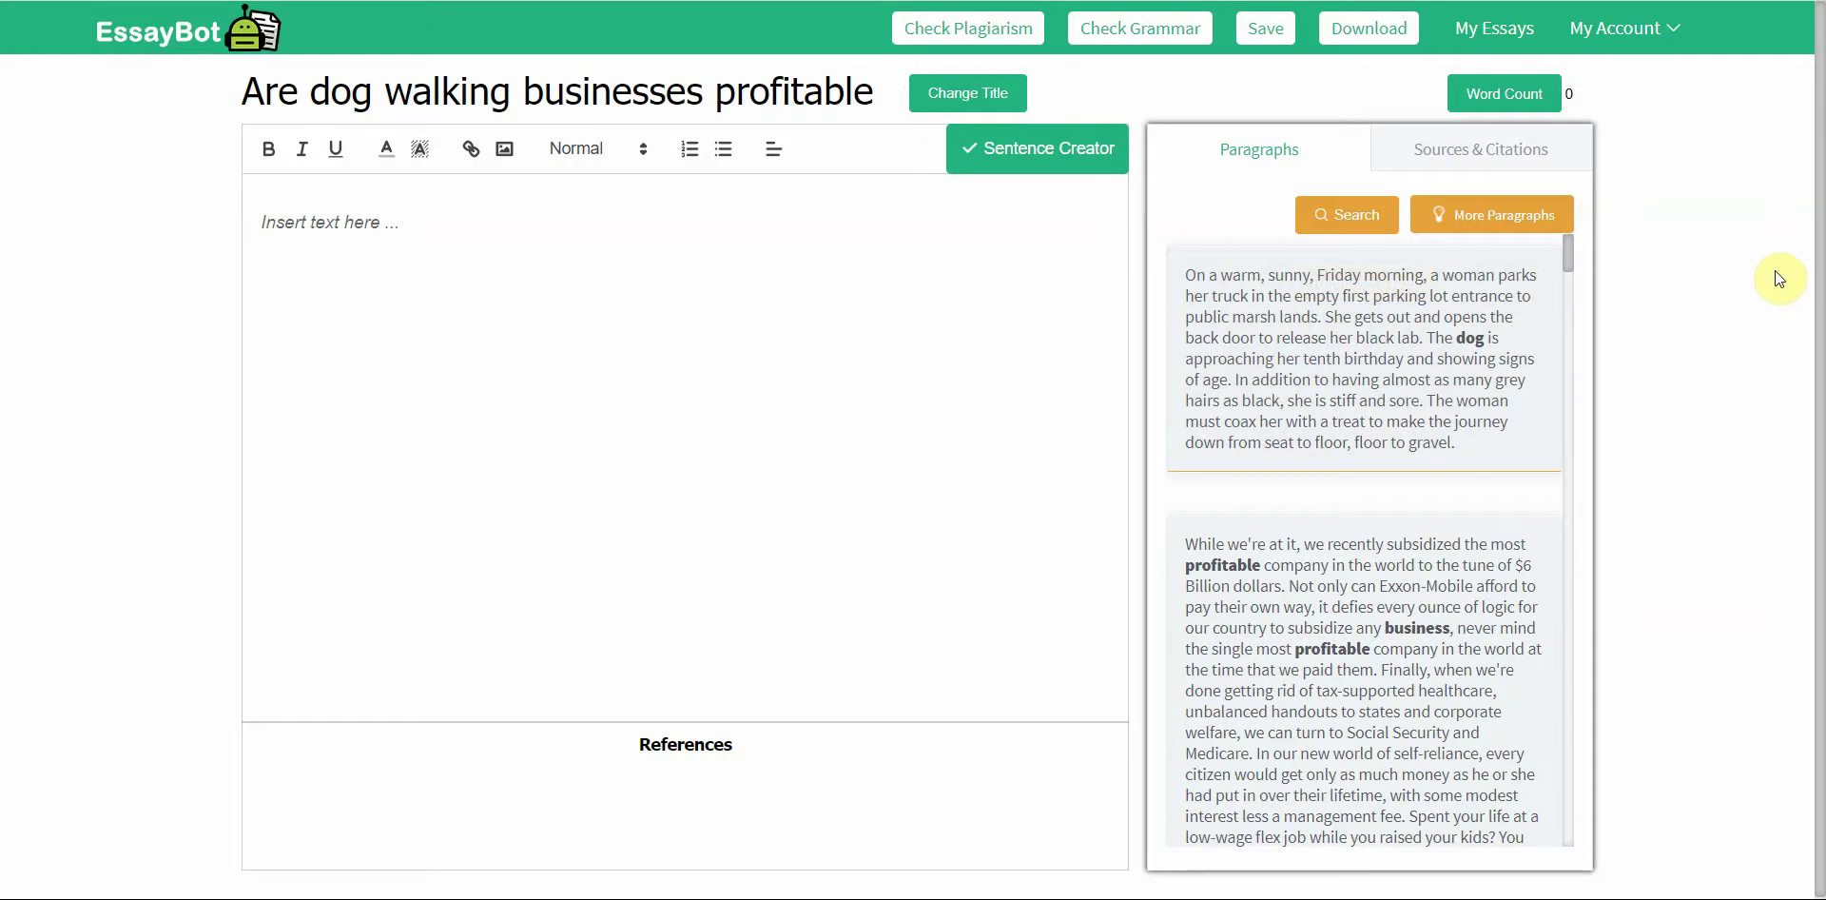
left_click(299, 237)
type("Are dog walking businesses profitable")
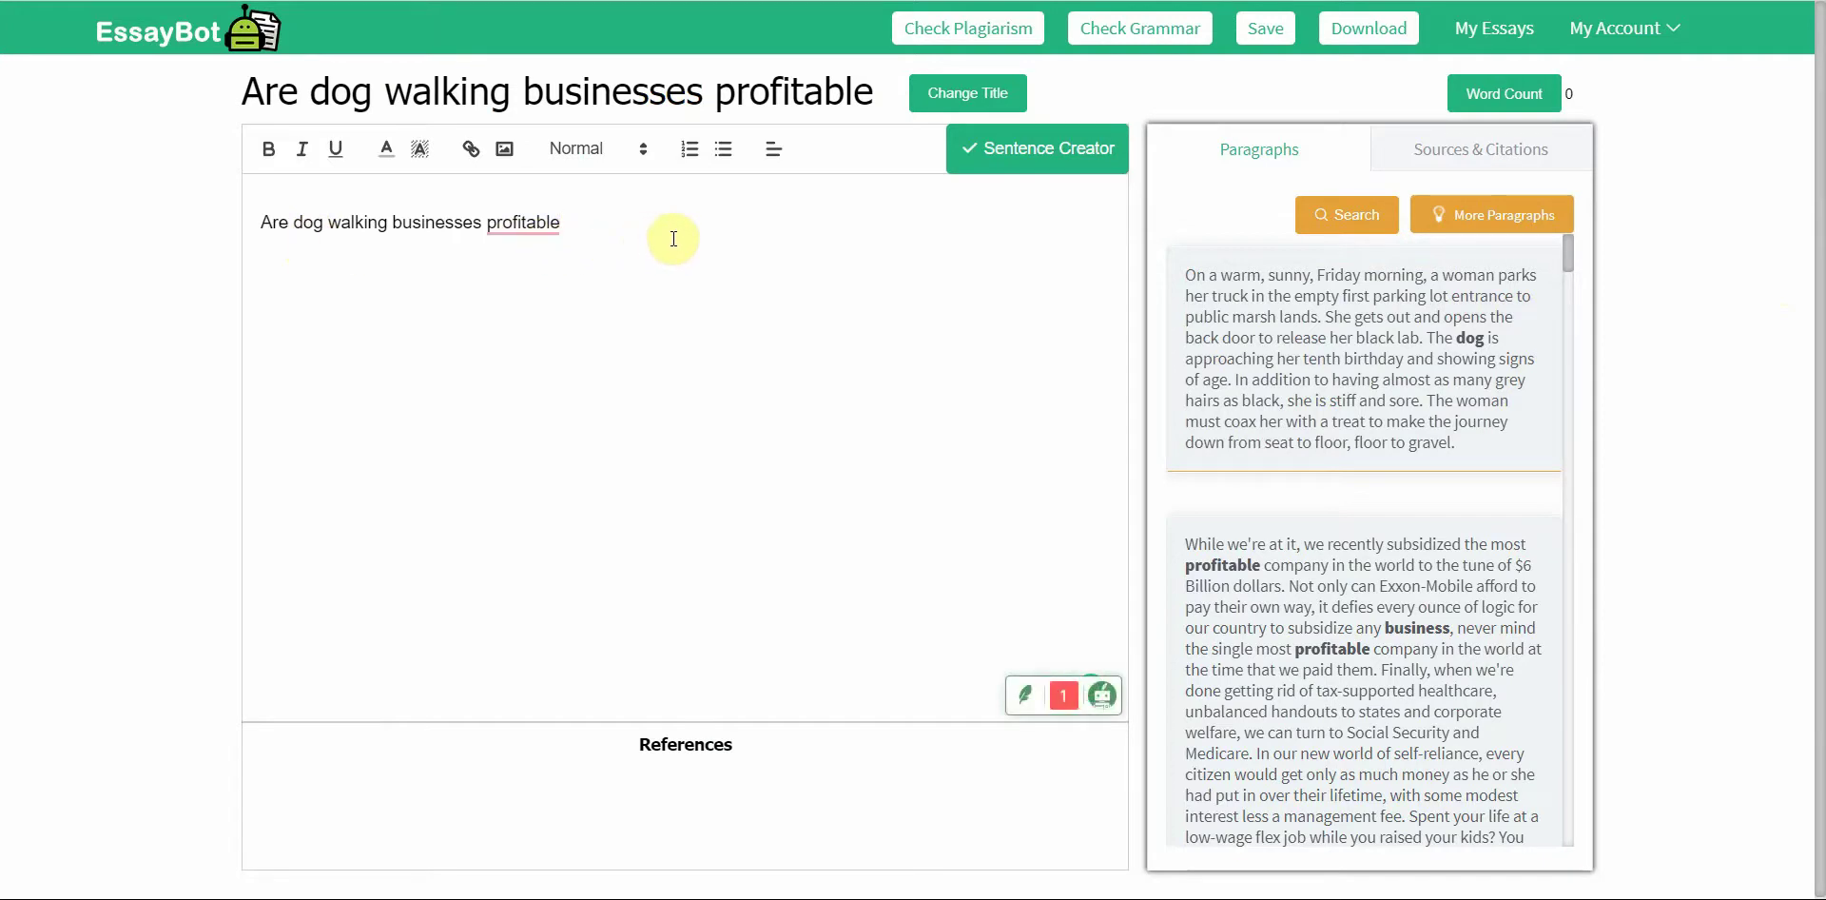
mouse_move(558, 223)
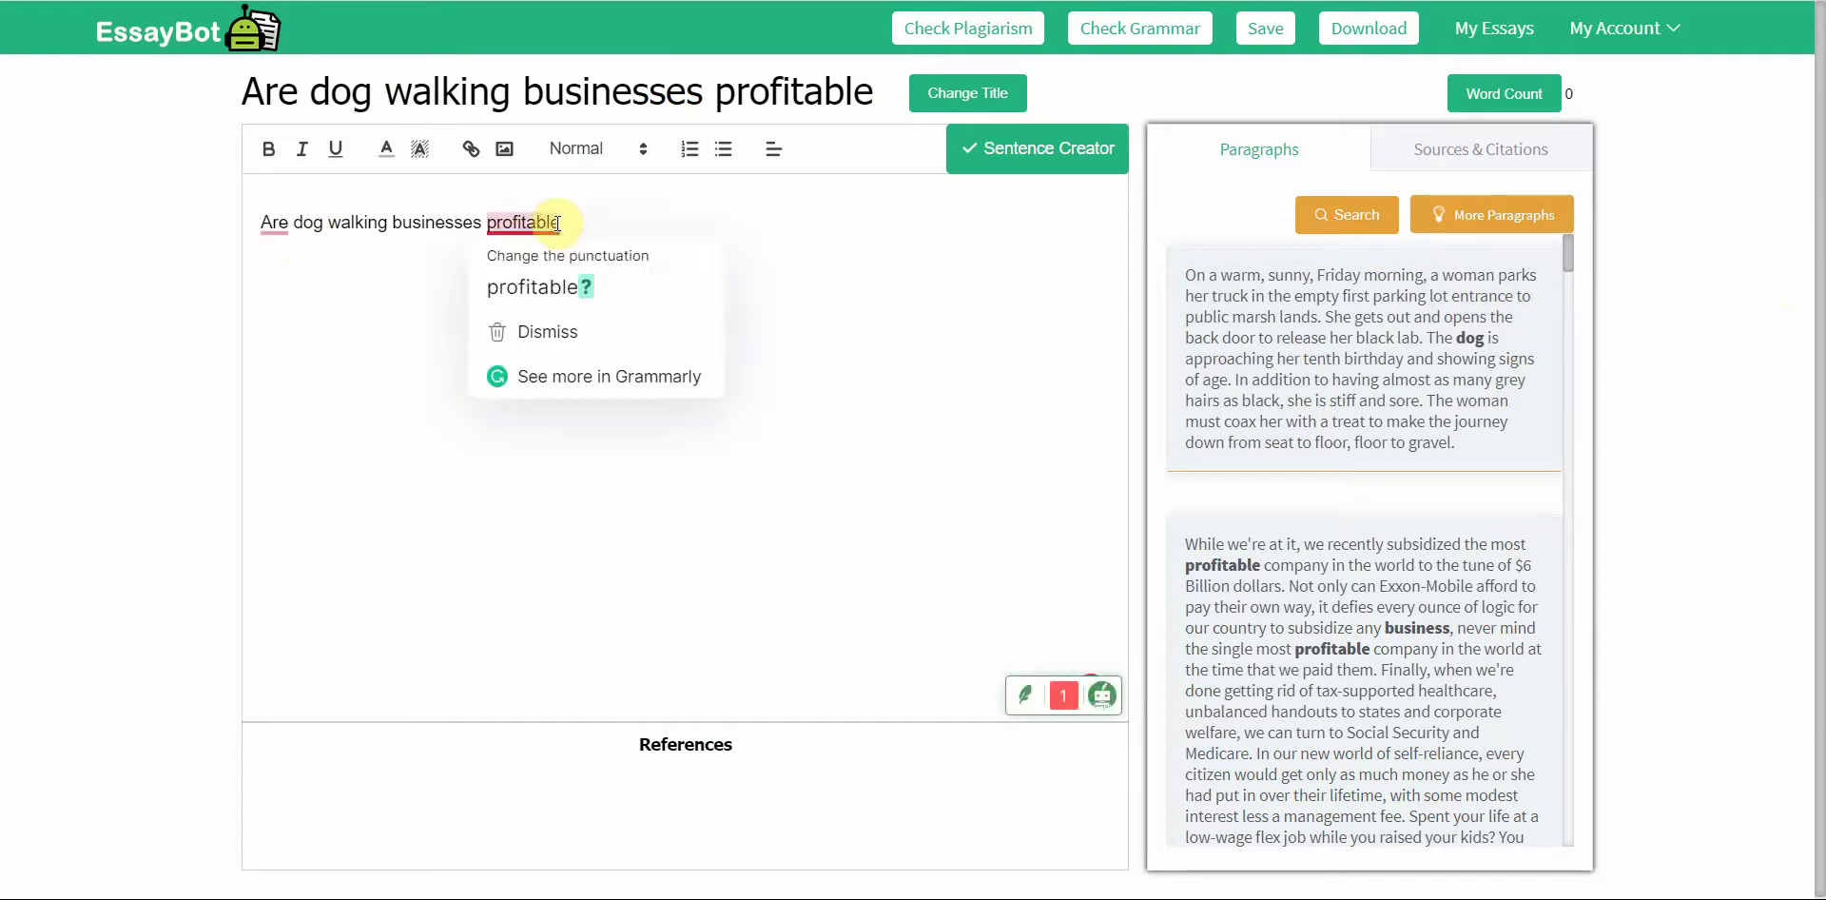
left_click(557, 277)
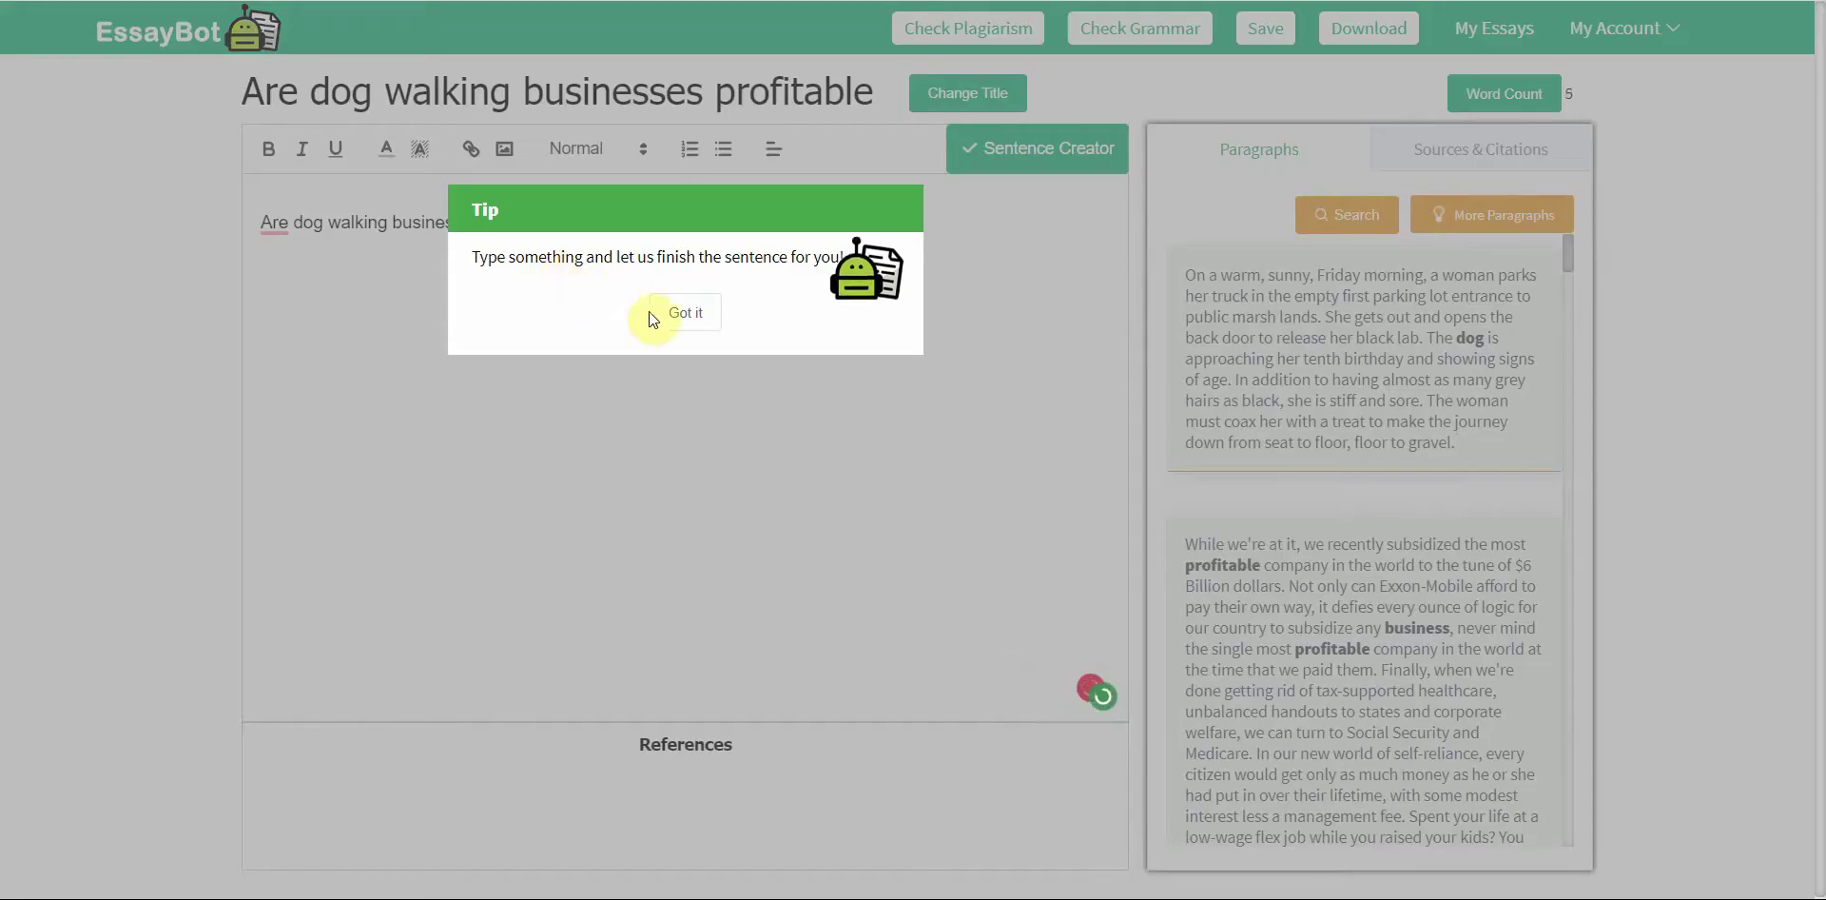
Step: Replace the whole question line with 'Are dog' to trigger sentence suggestions
left_click(676, 316)
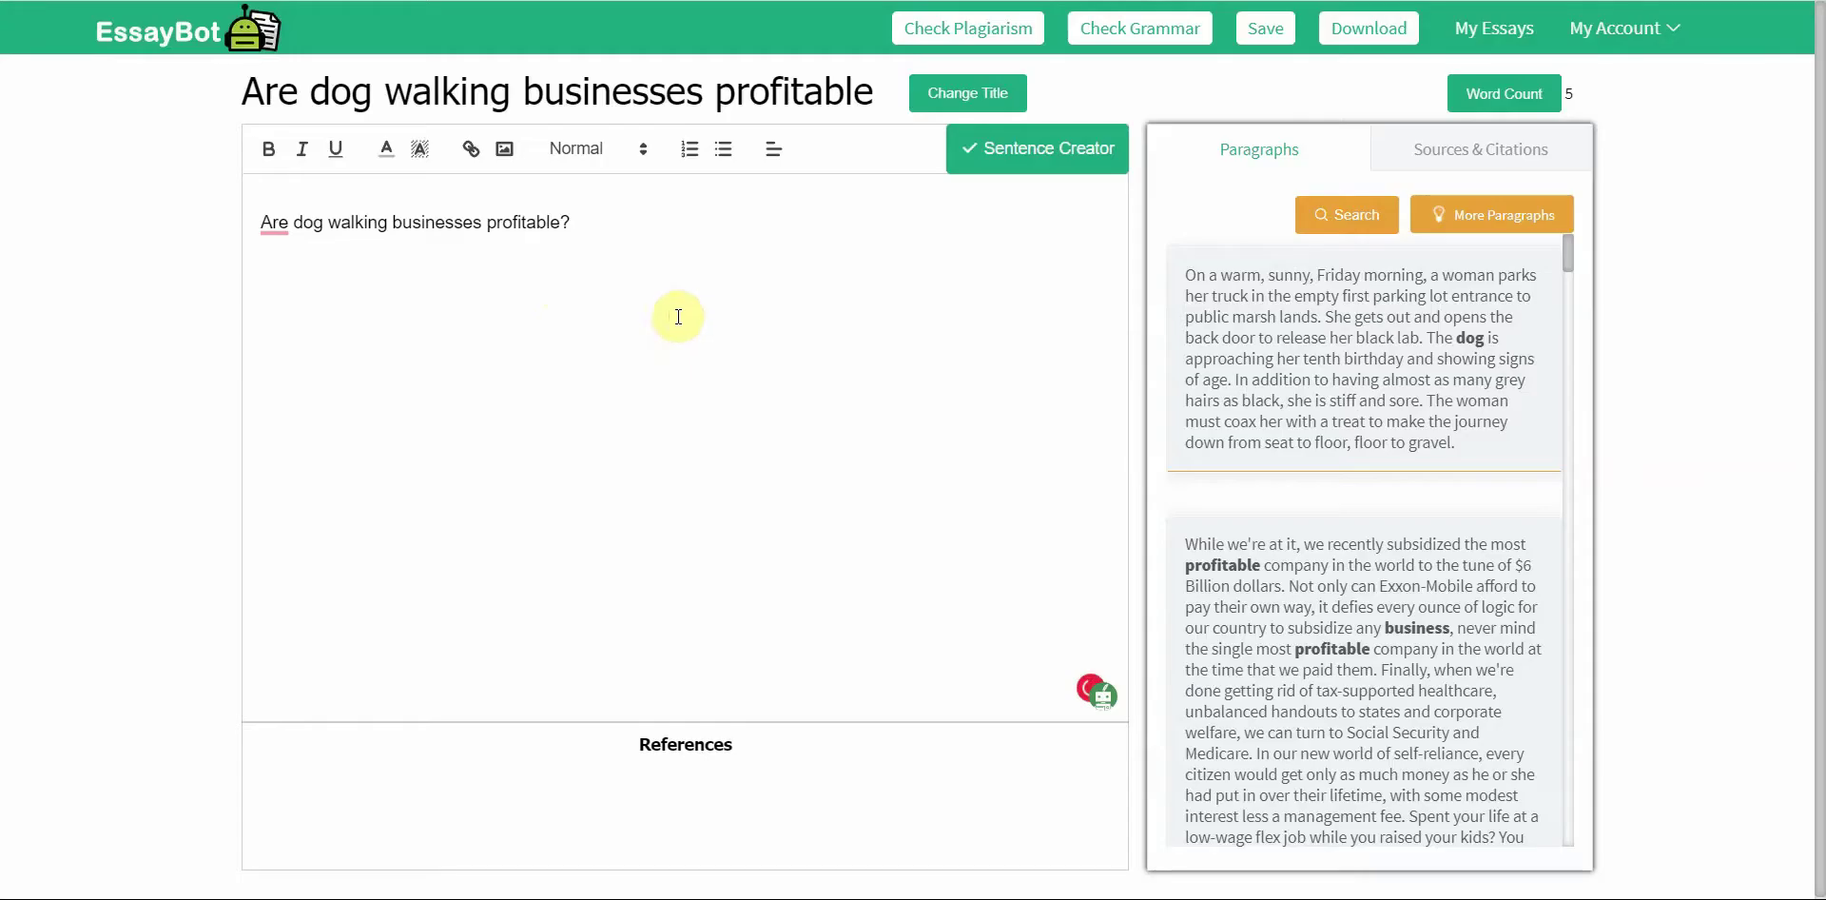
mouse_move(277, 225)
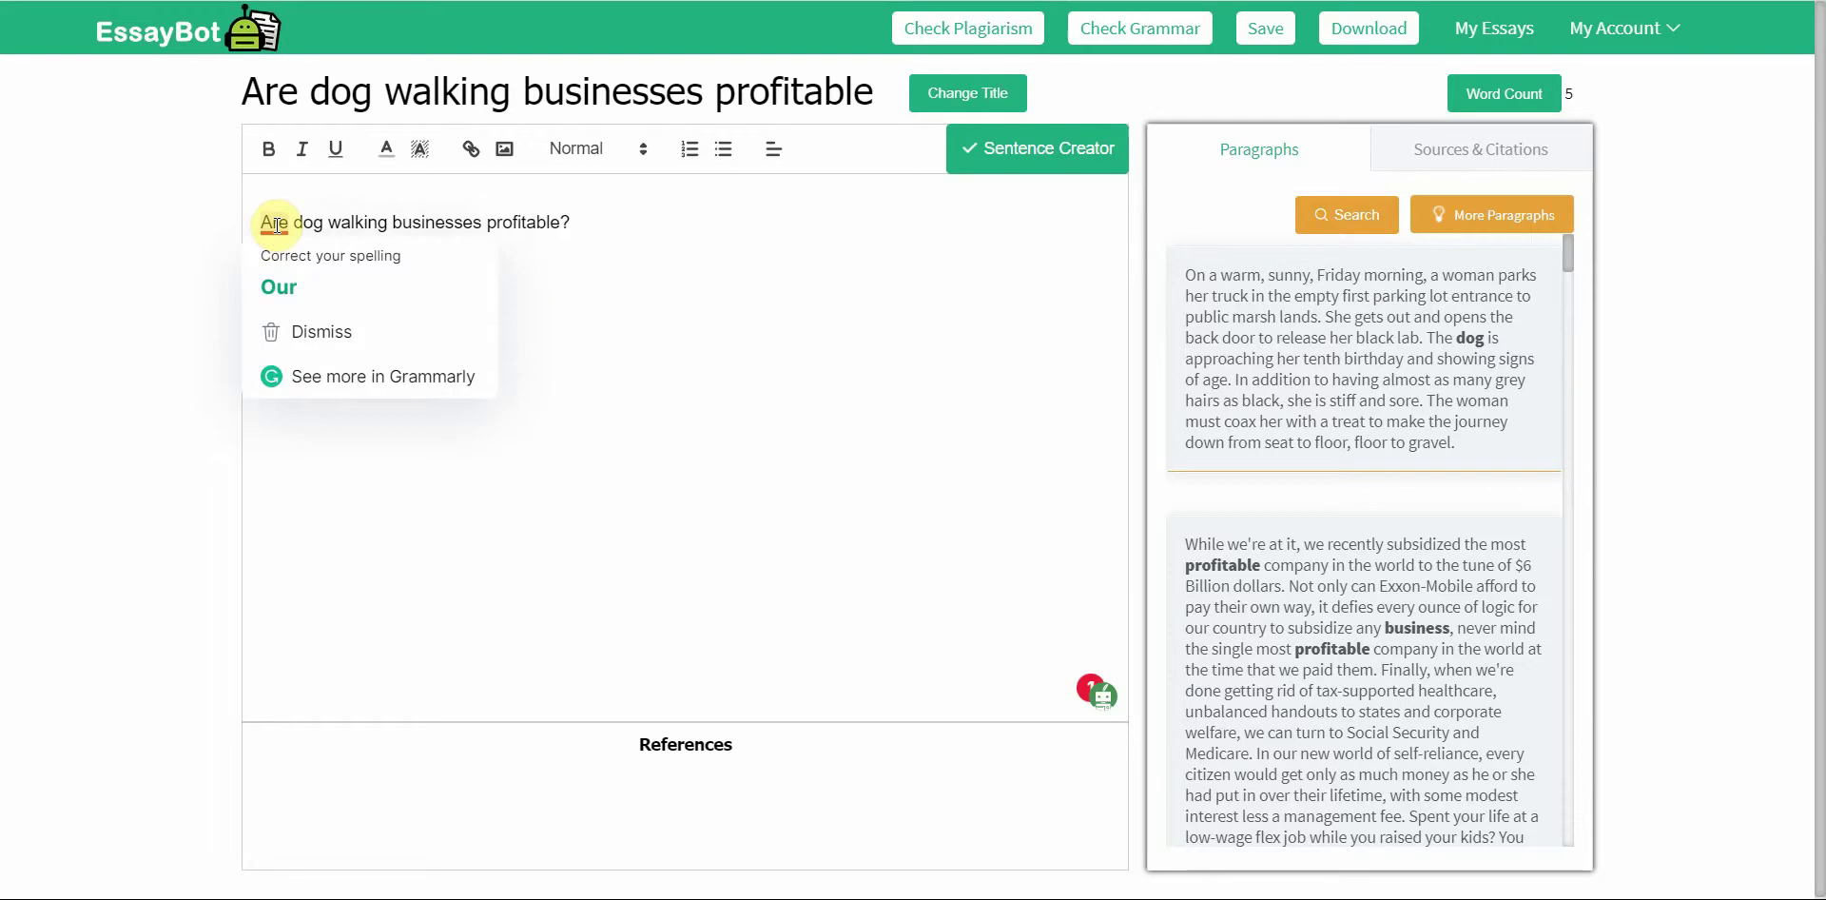
triple_click(272, 228)
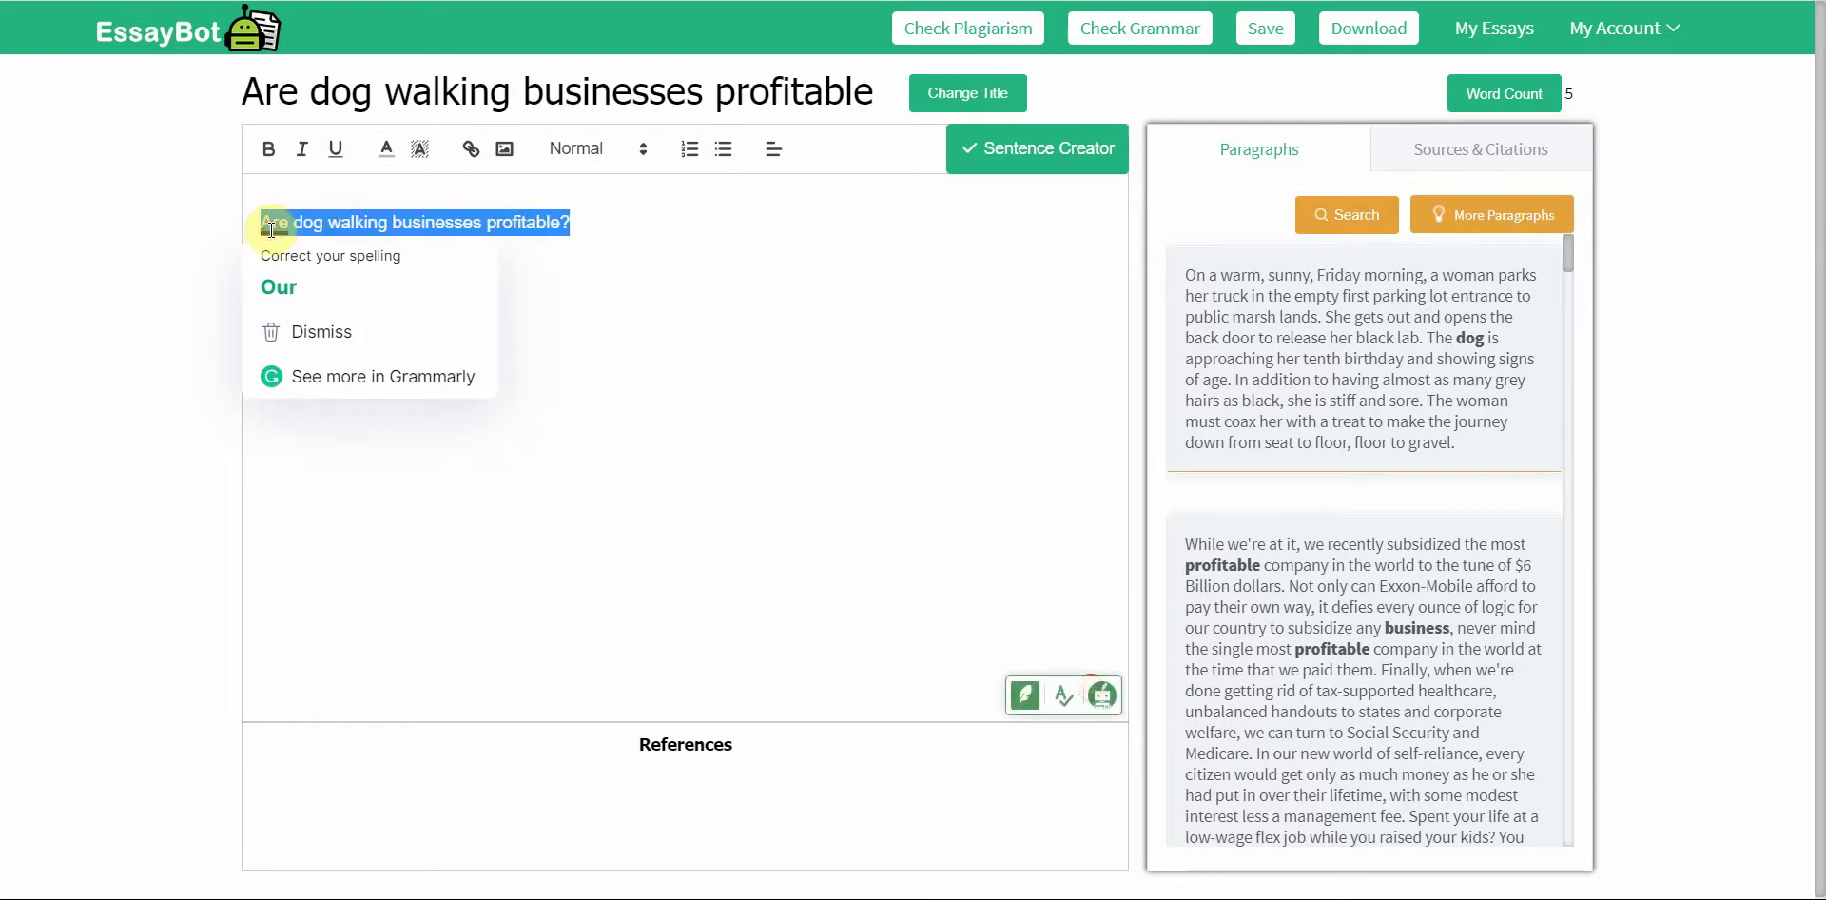
type("Are do")
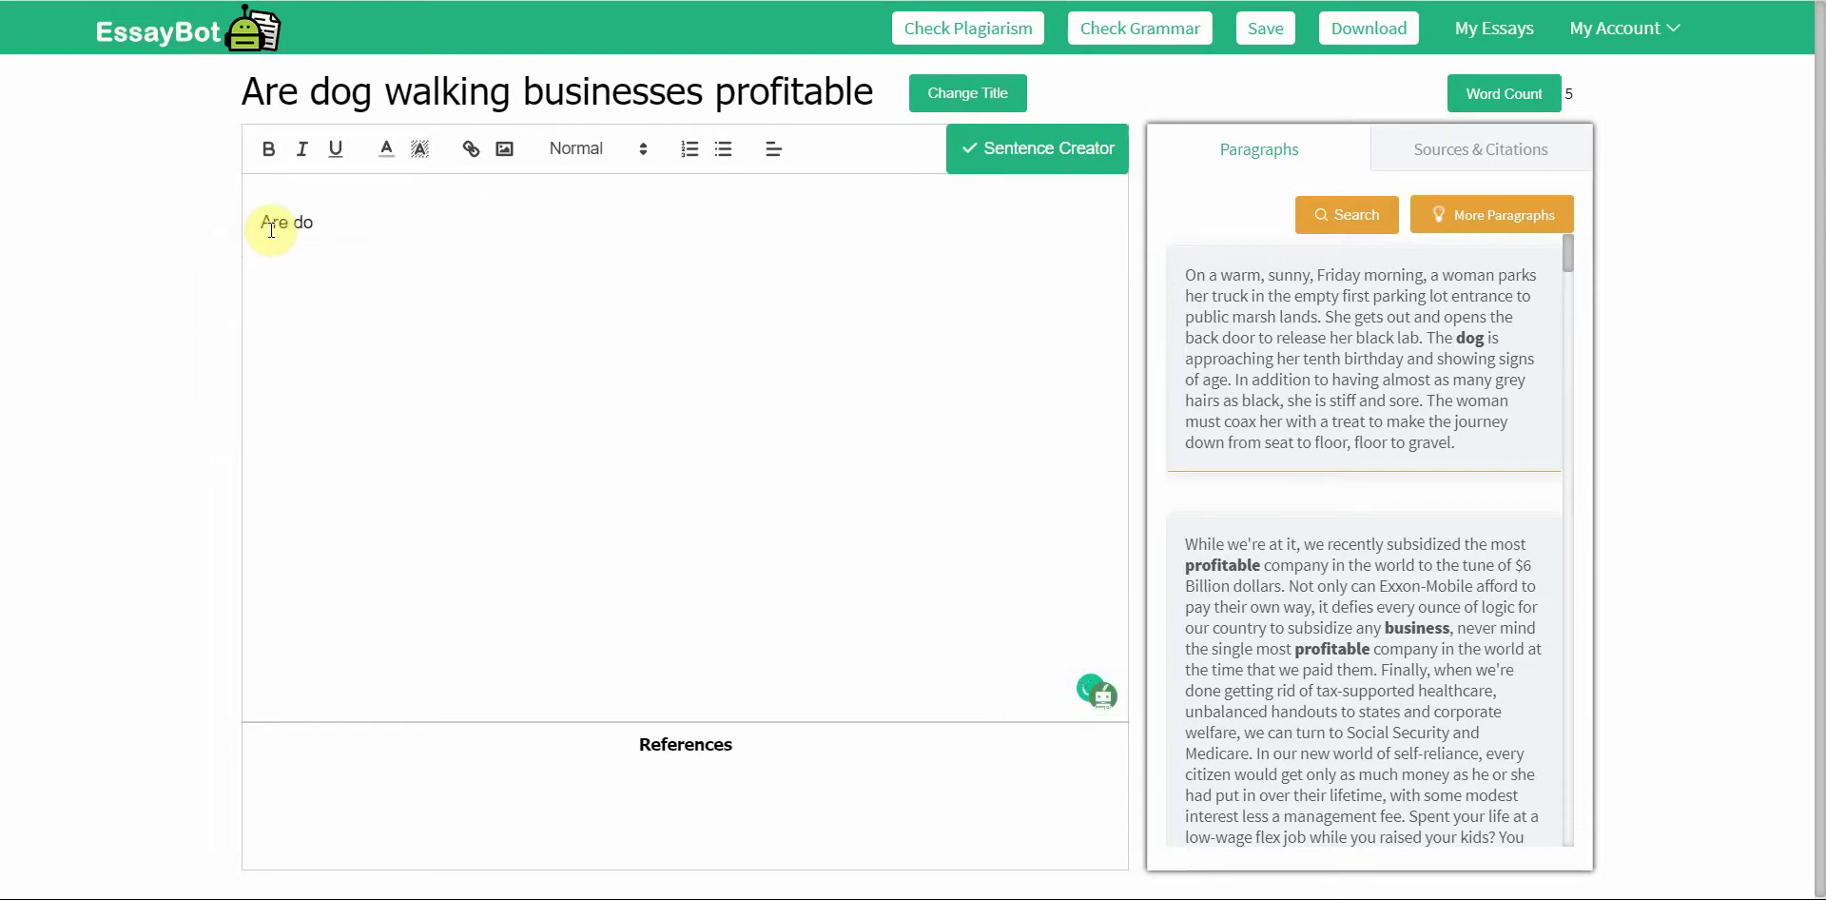
type("g")
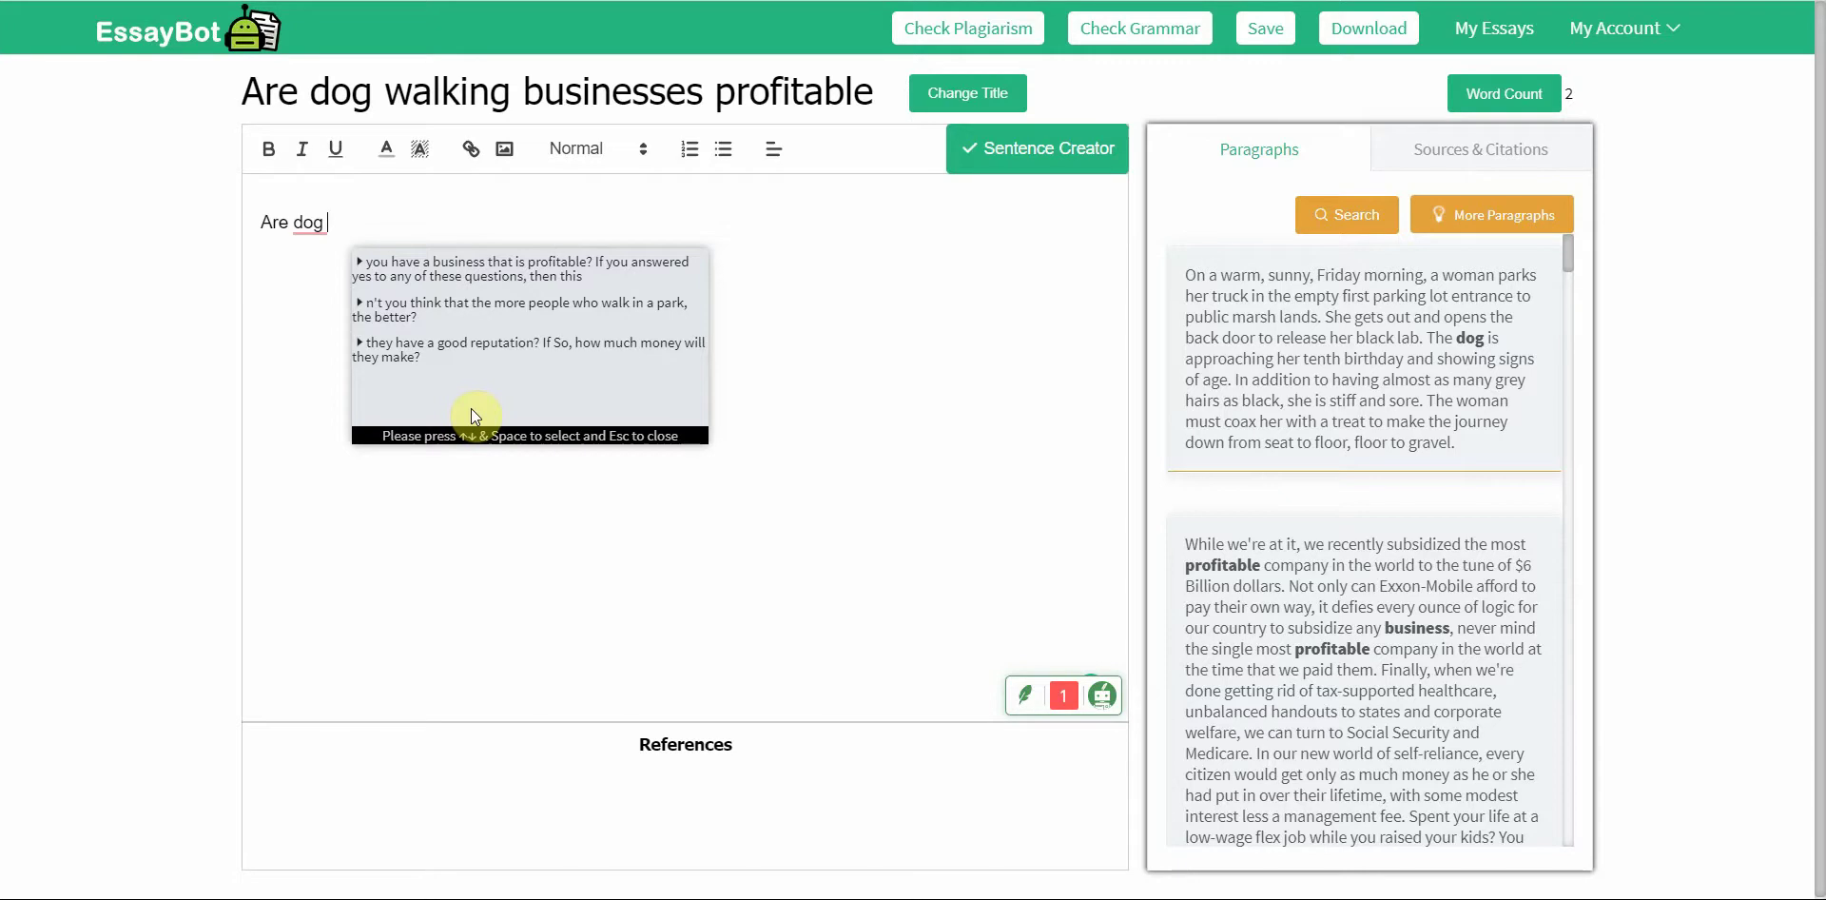
Step: Insert the first suggested sentence and change its opening to 'Do you'
left_click(487, 283)
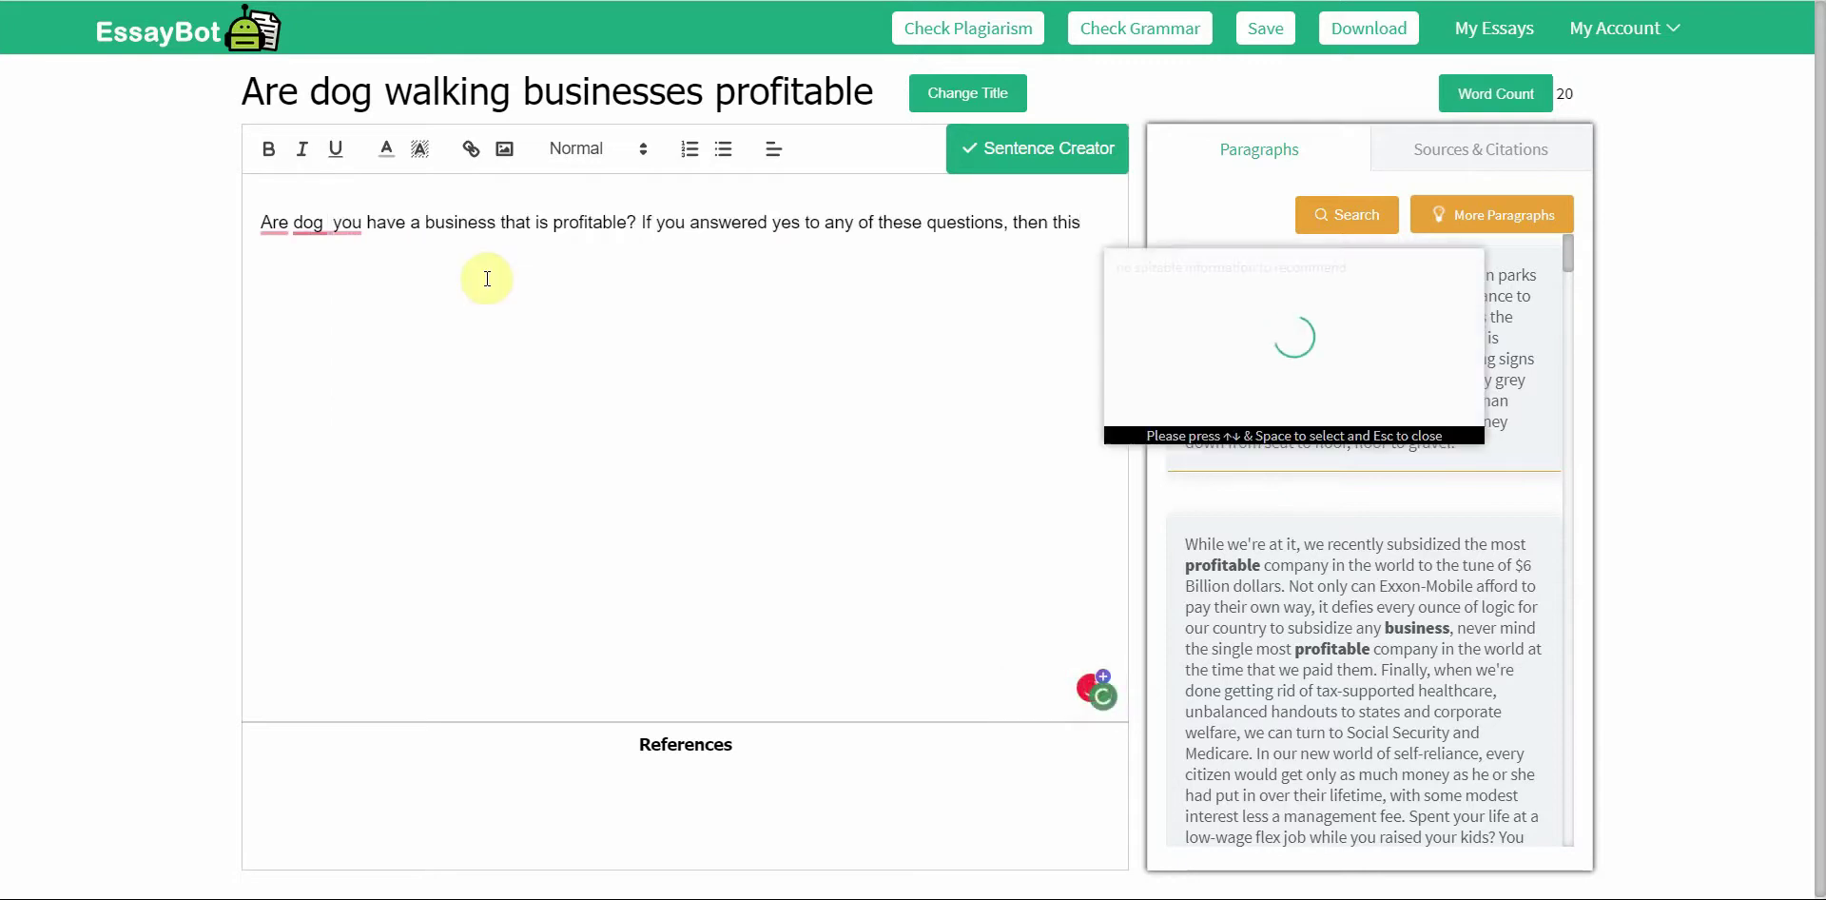
mouse_move(345, 215)
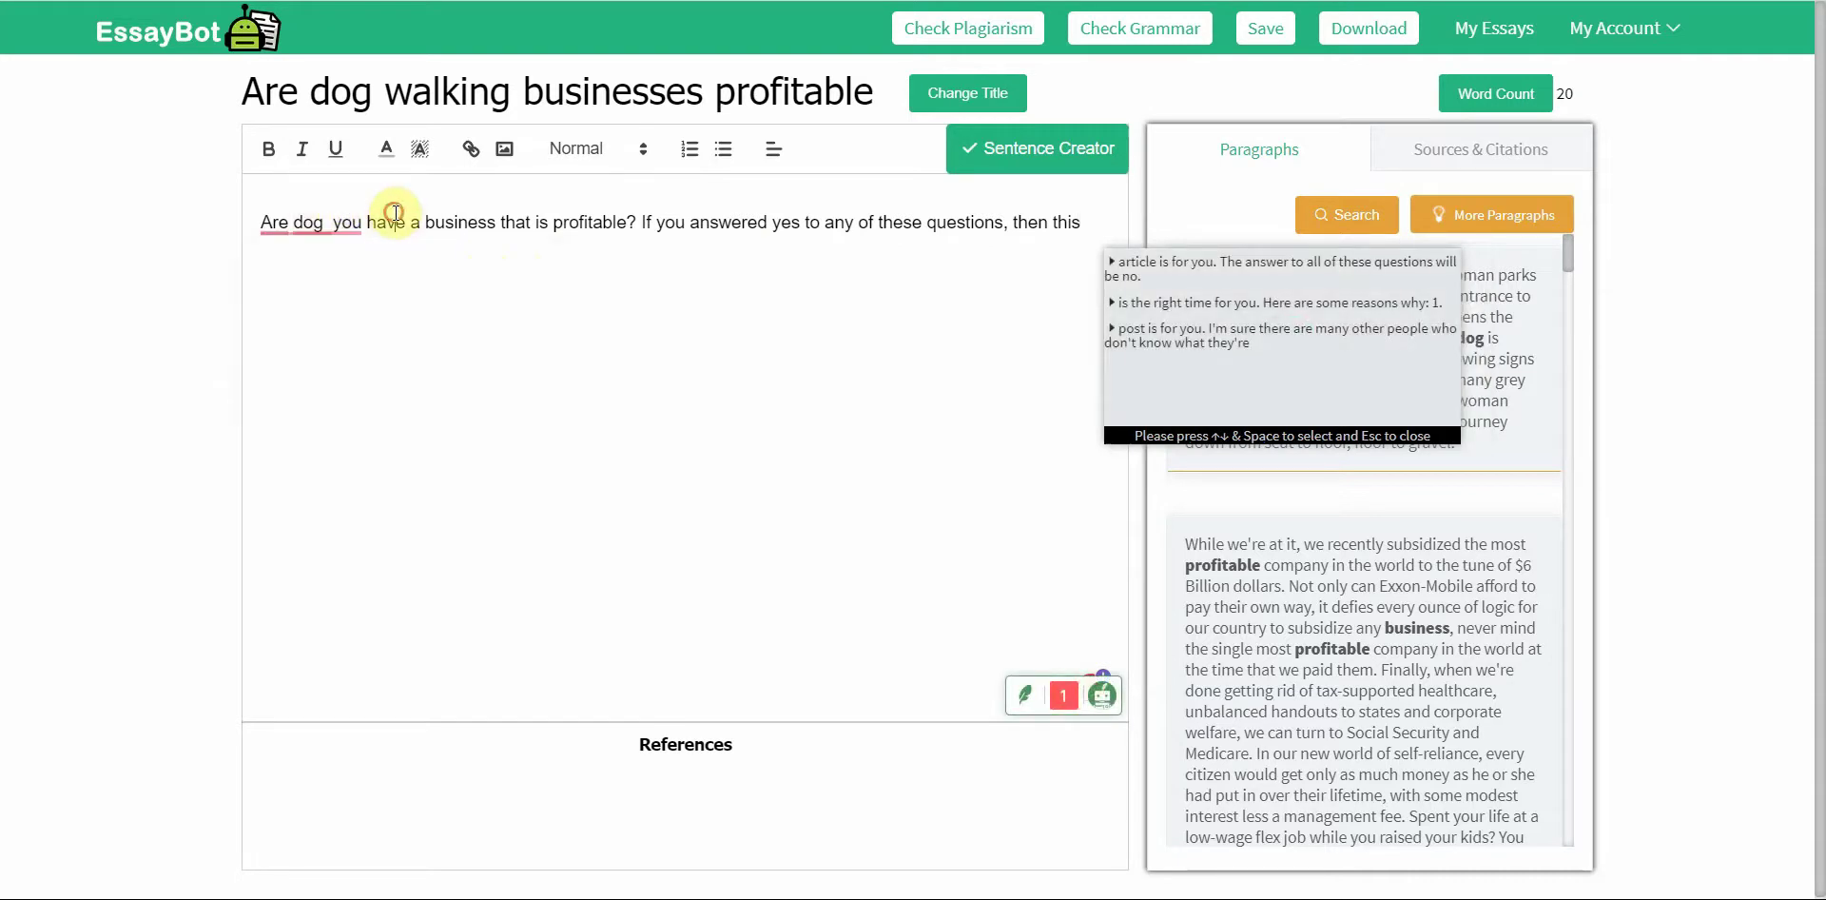
left_click_drag(367, 222, 236, 224)
type("Do ")
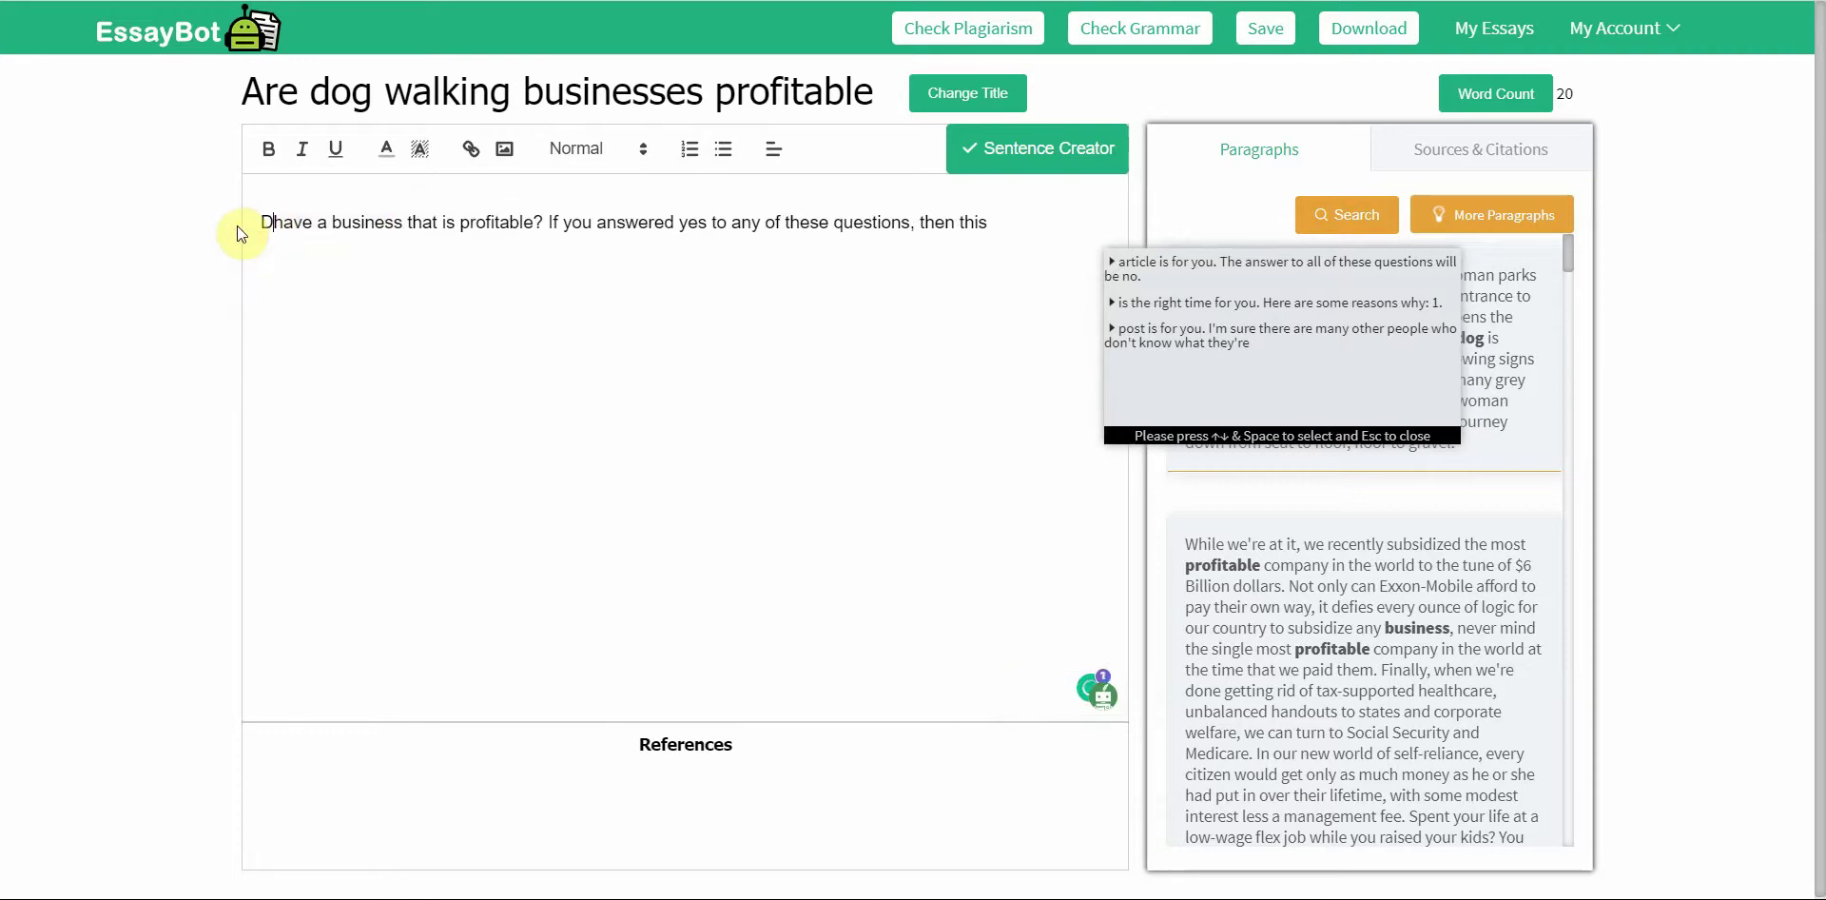
type("you")
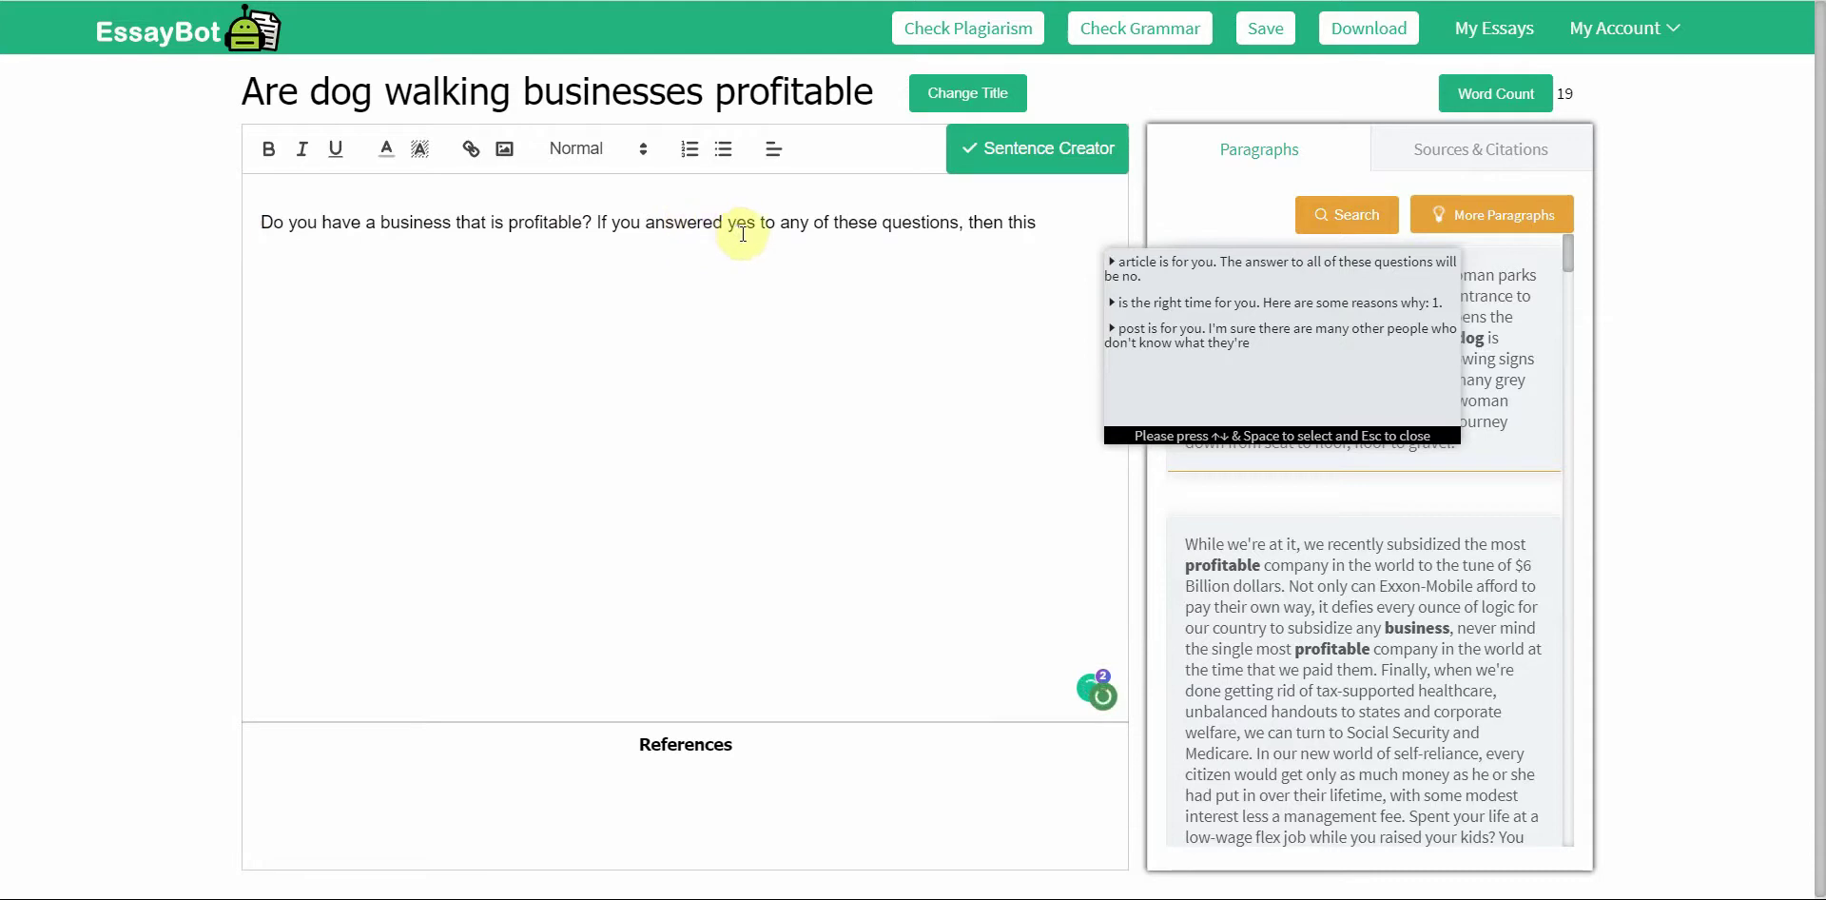
Step: Delete the leftover text after 'profitable?' and add the suggested question about making money while working
left_click(1046, 221)
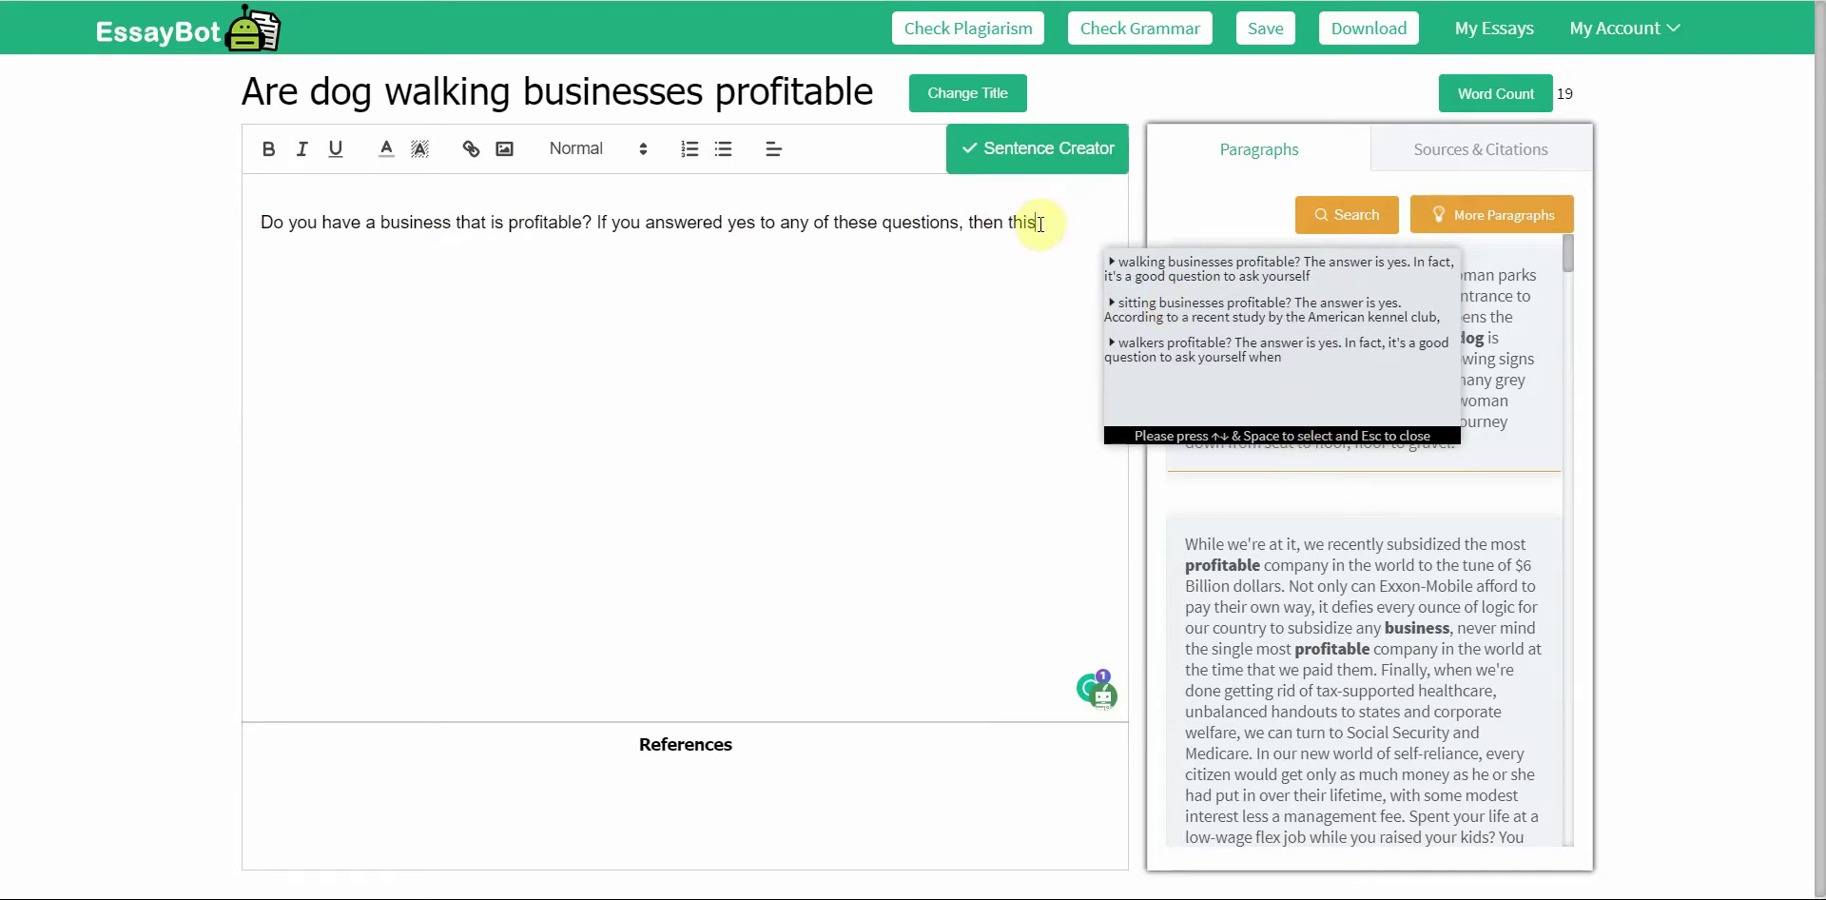
left_click_drag(972, 223, 1039, 223)
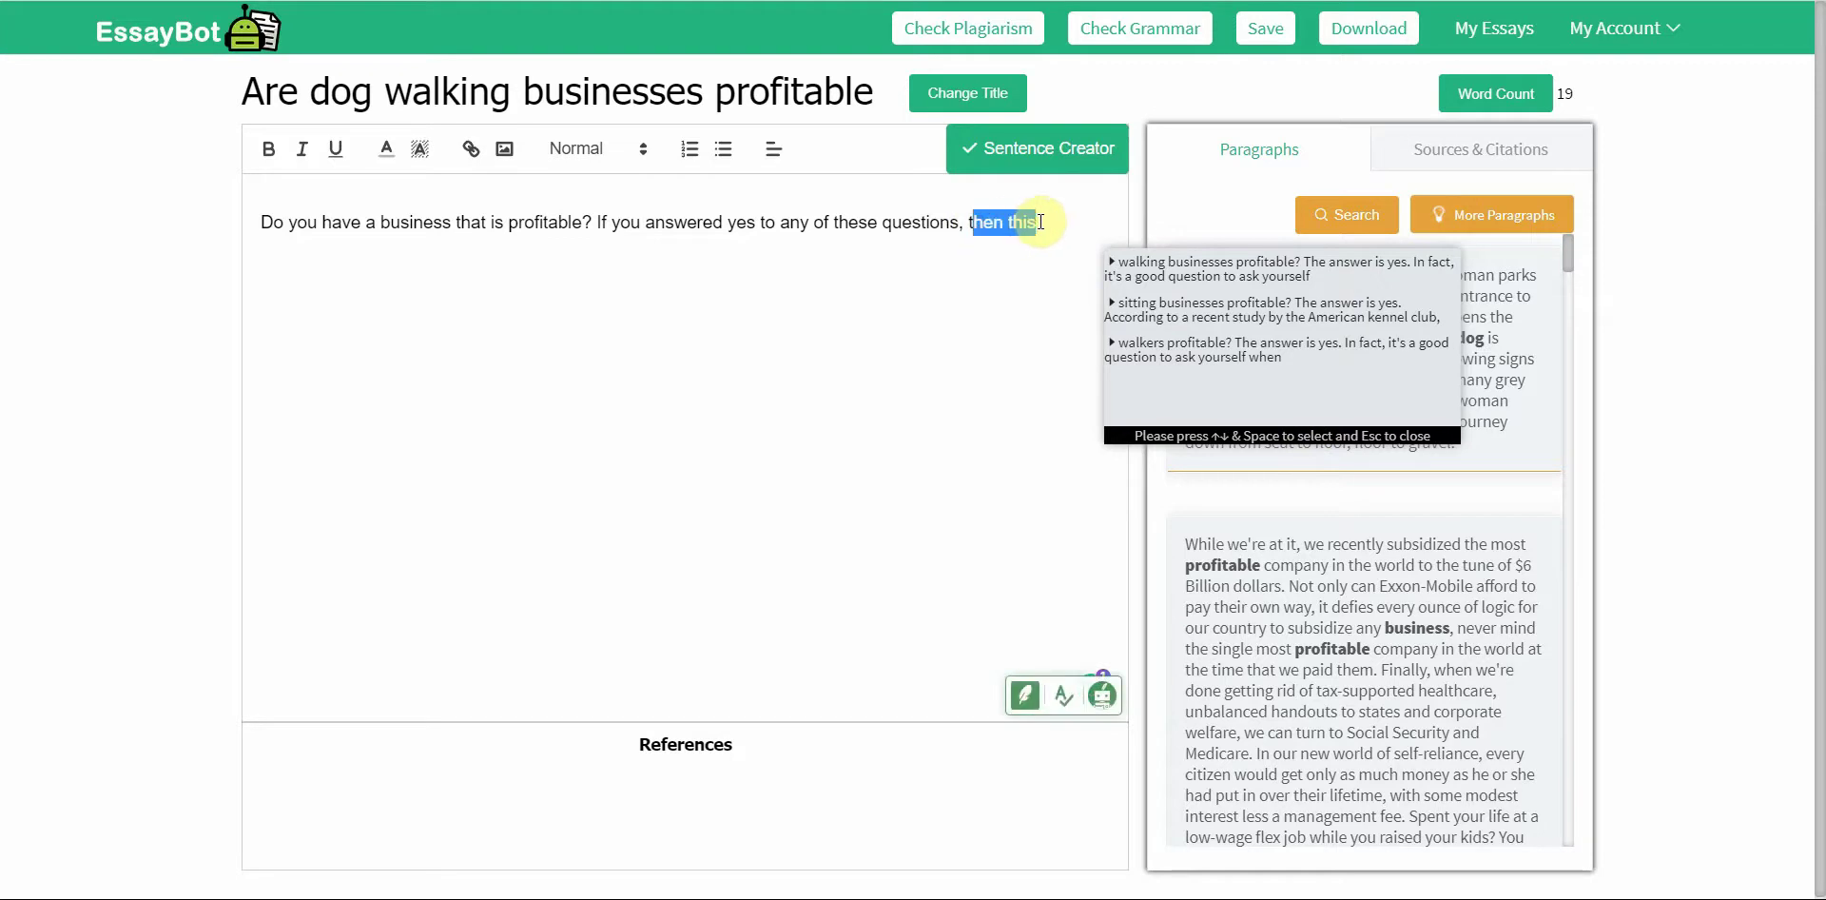
key("BackSpace")
key("shift+Left")
key("shift+Left")
key("shift+Left")
key("shift+Left")
key("shift+Left")
key("shift+Left")
key("shift+Left")
key("shift+Left")
key("shift+Left")
key("shift+Left")
key("shift+Left")
key("shift+Left")
key("shift+Left")
key("shift+Left")
key("shift+Left")
key("shift+Left")
key("shift+Left")
key("shift+Left")
key("shift+Left")
key("shift+Left")
key("shift+Left")
key("shift+Left")
key("shift+Left")
key("shift+Left")
key("shift+Left")
key("shift+Left")
key("shift+Left")
key("shift+Left")
key("shift+Left")
key("shift+Left")
key("shift+Left")
key("shift+Left")
key("shift+Left")
key("shift+Left")
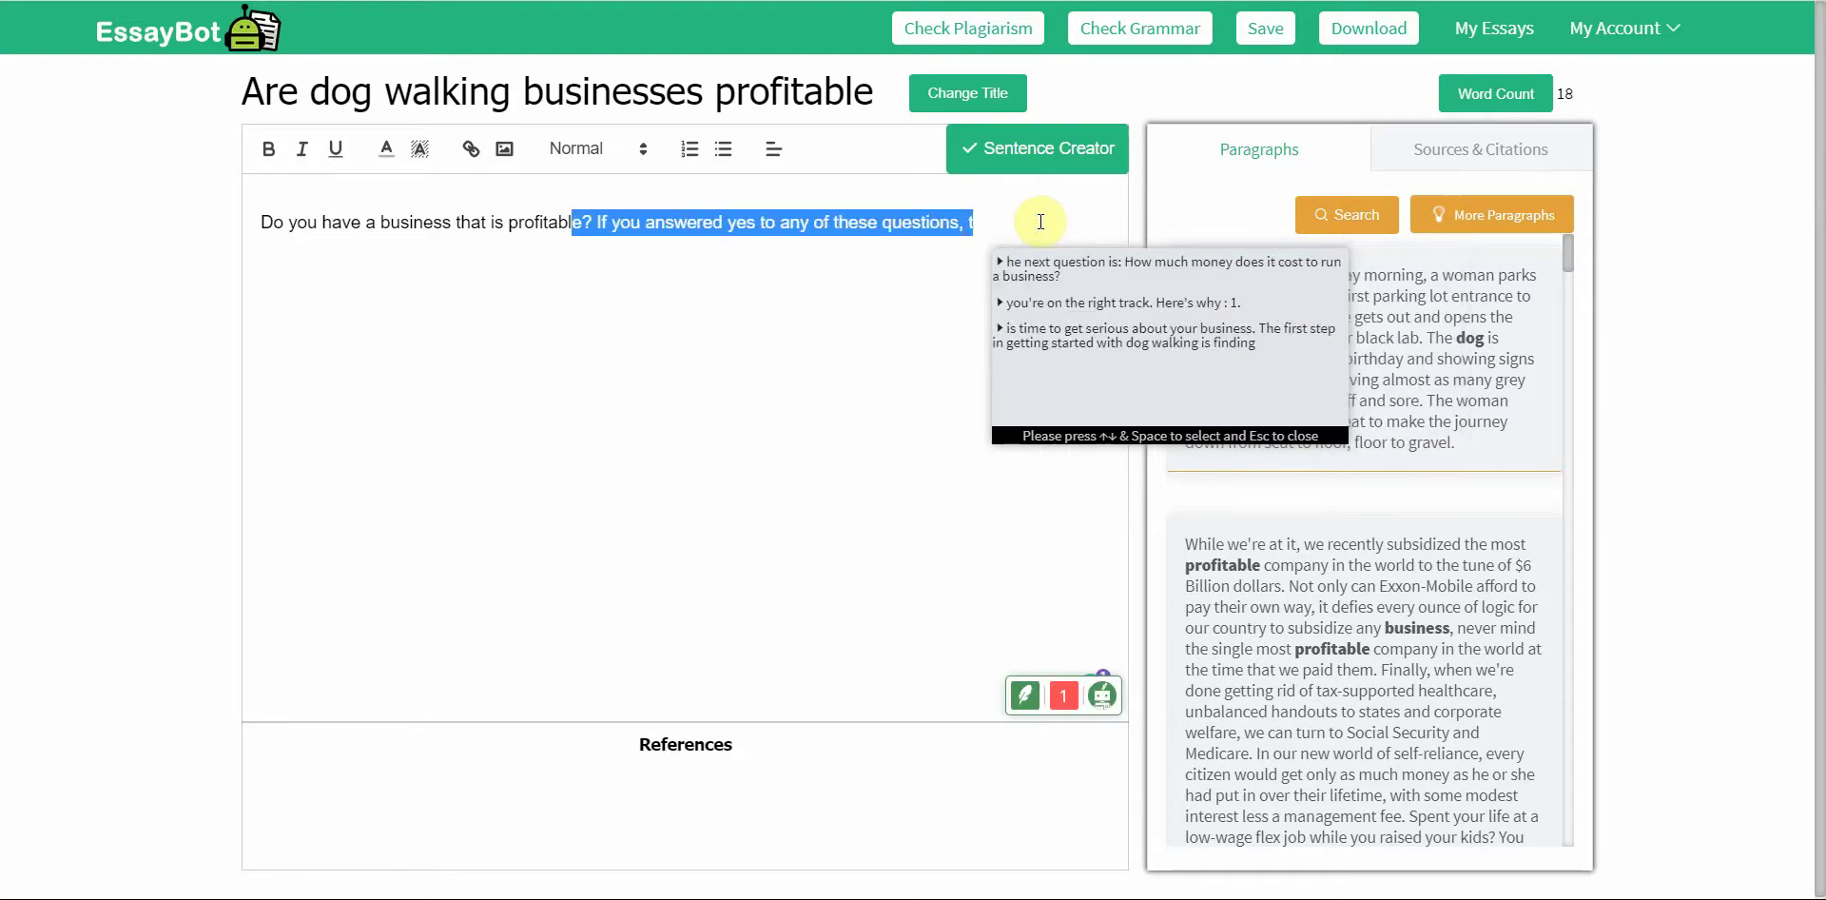
key("BackSpace")
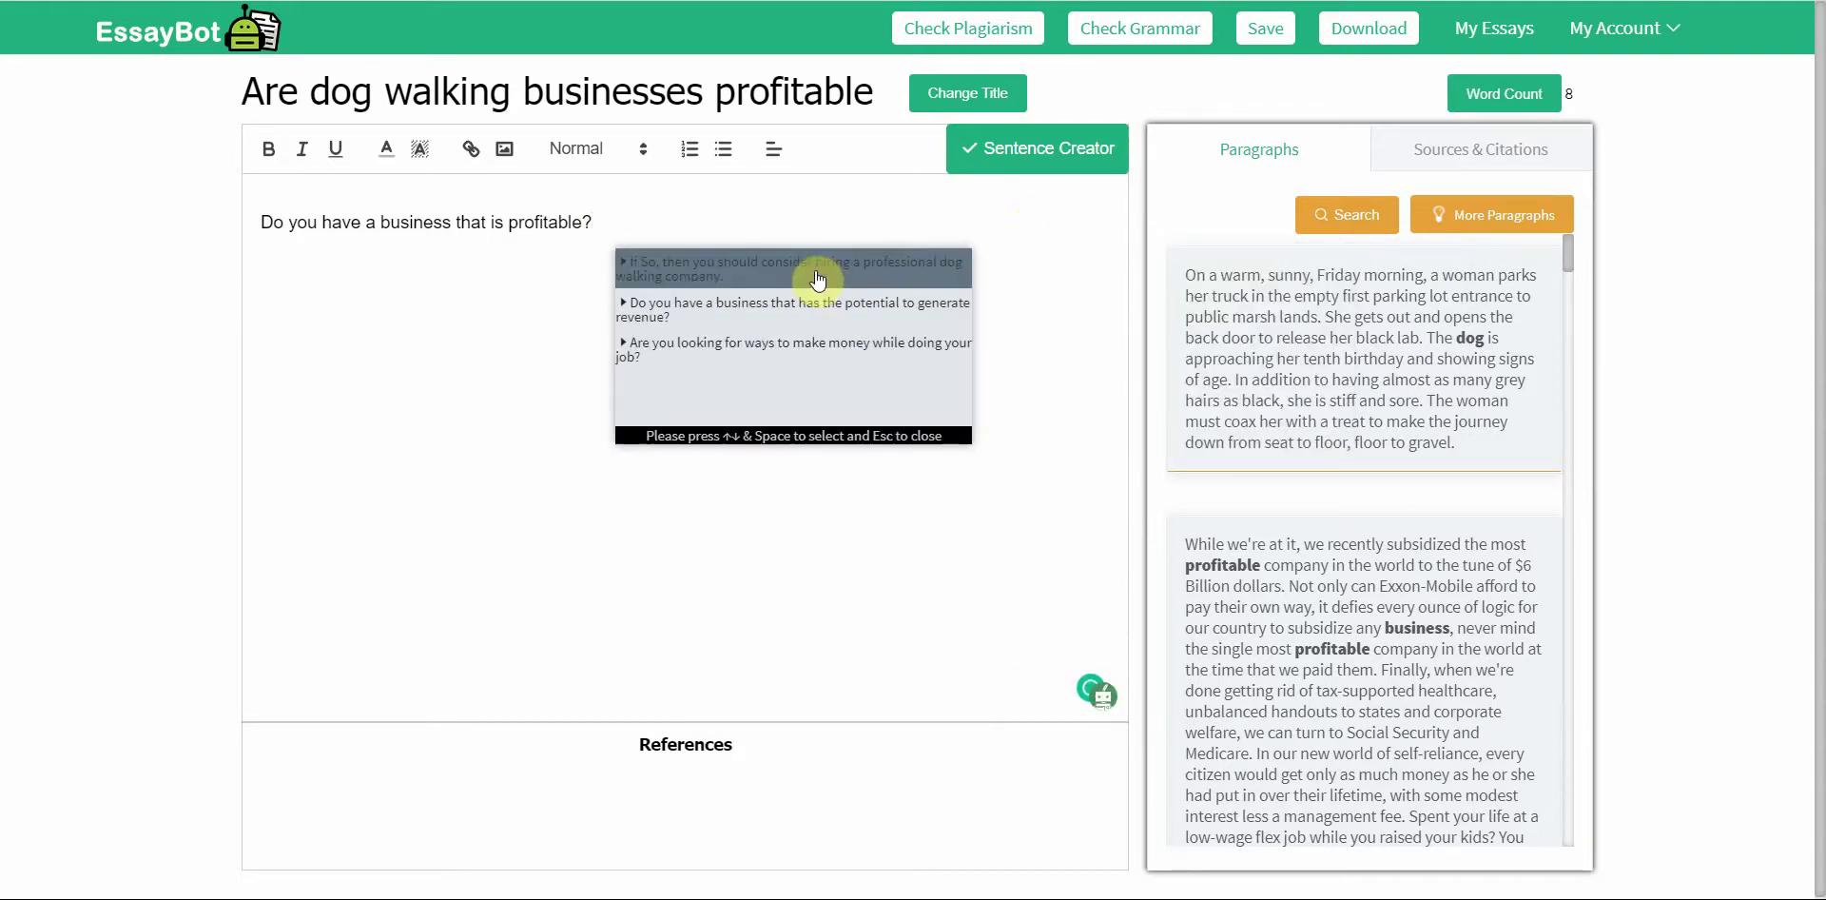
left_click(815, 346)
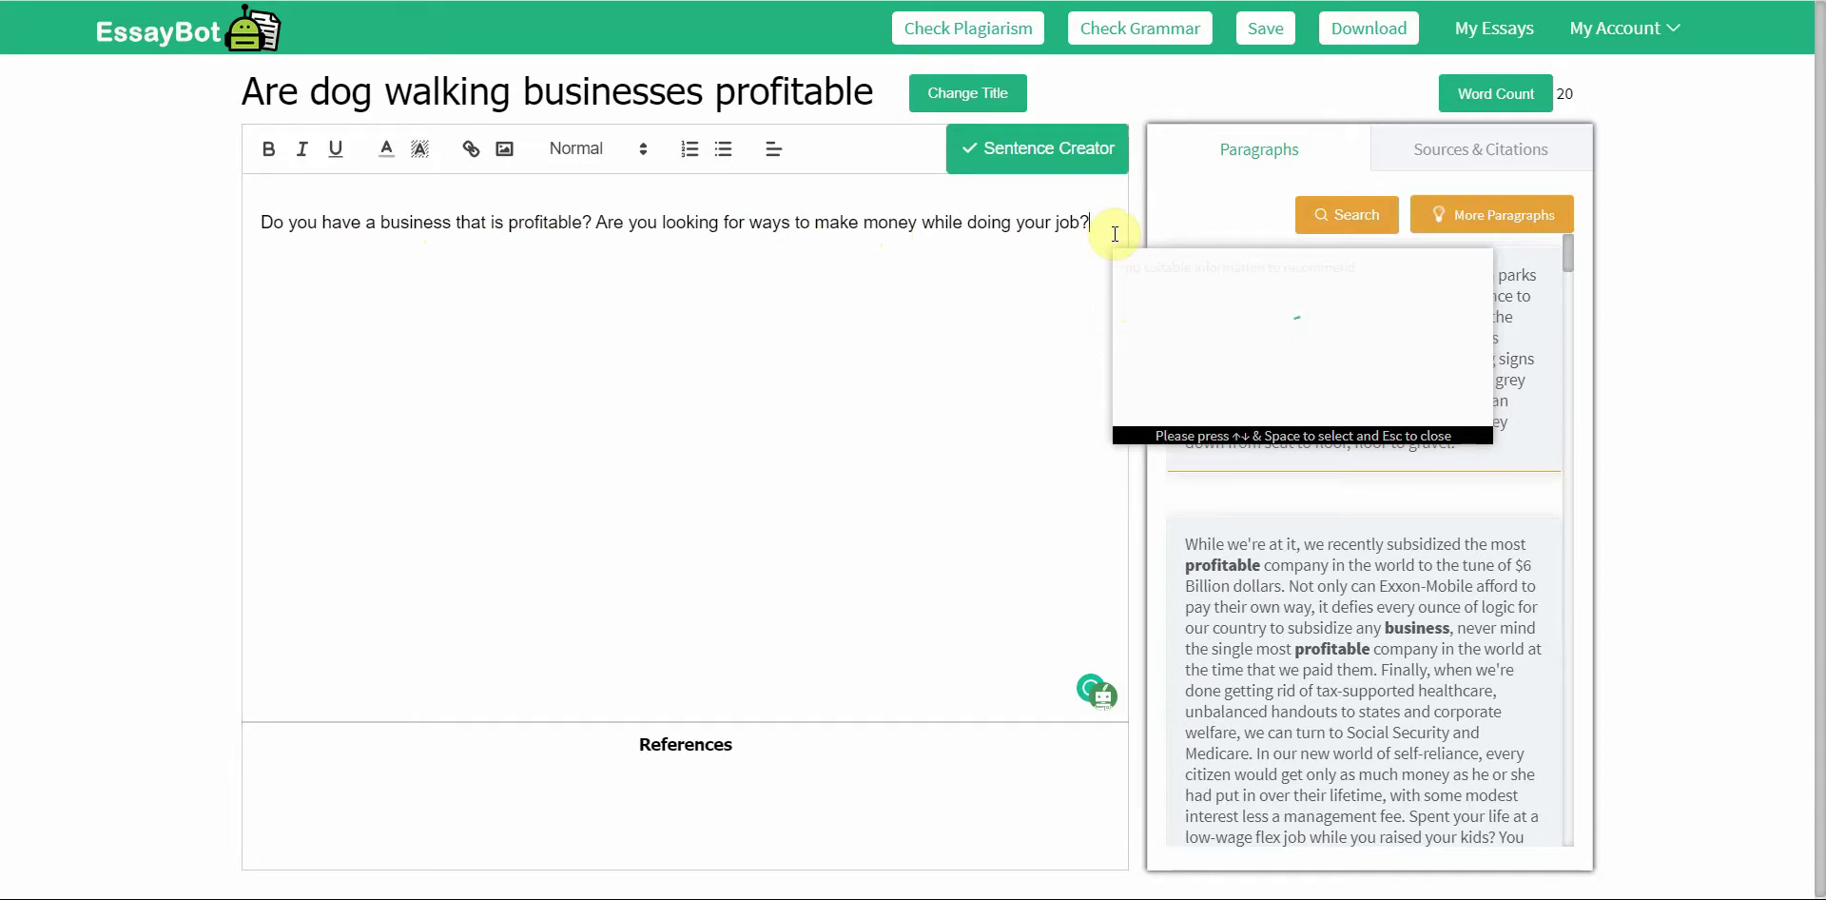
Step: Retype 'job', add 'If So, then this article is for you.', and delete the duplicated sentence
key("shift+Left")
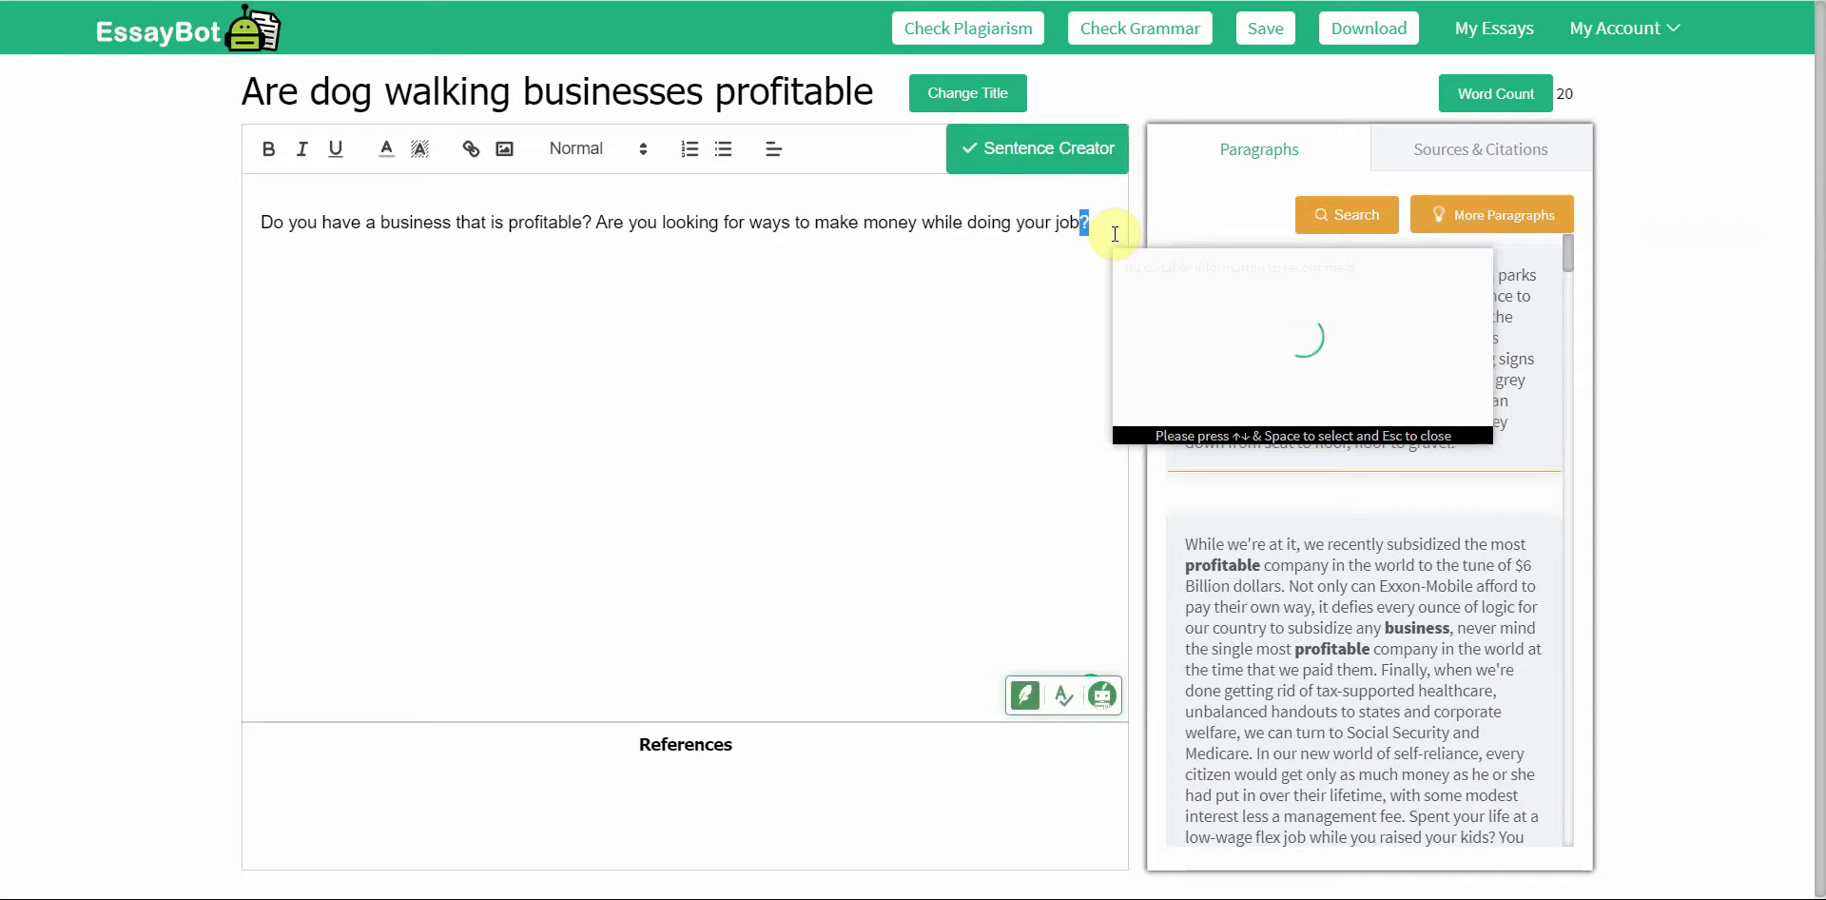
key("BackSpace")
key("BackSpace")
key("BackSpace")
key("BackSpace")
type("job")
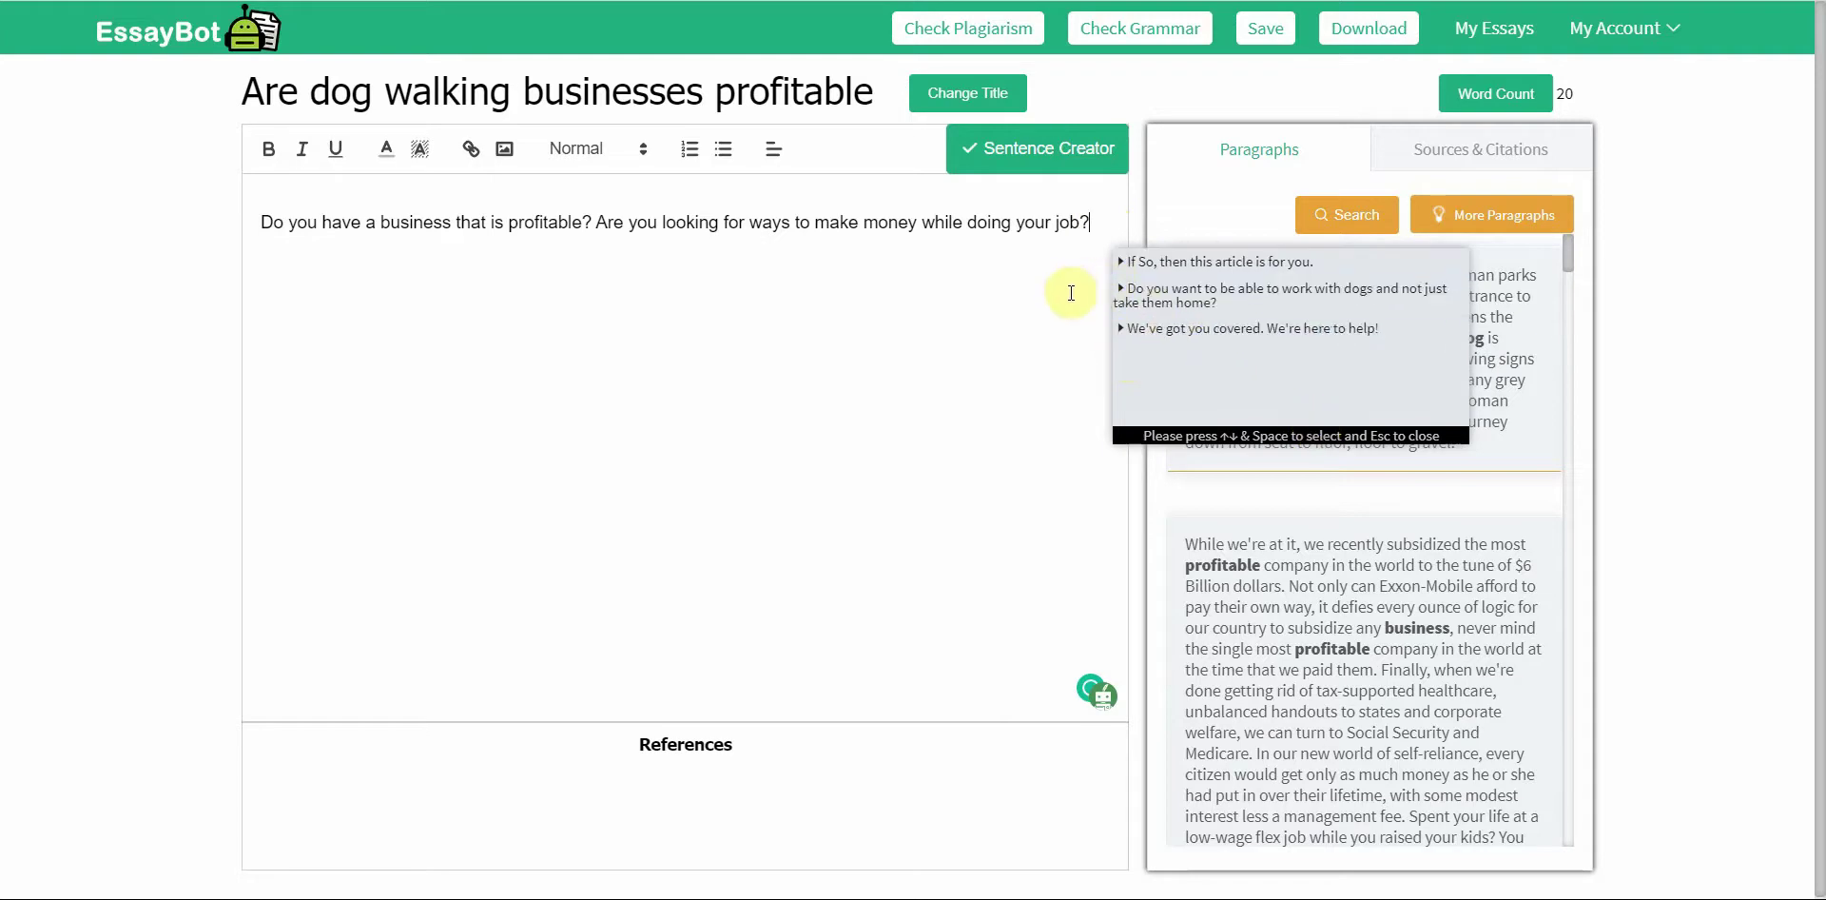
left_click(1211, 264)
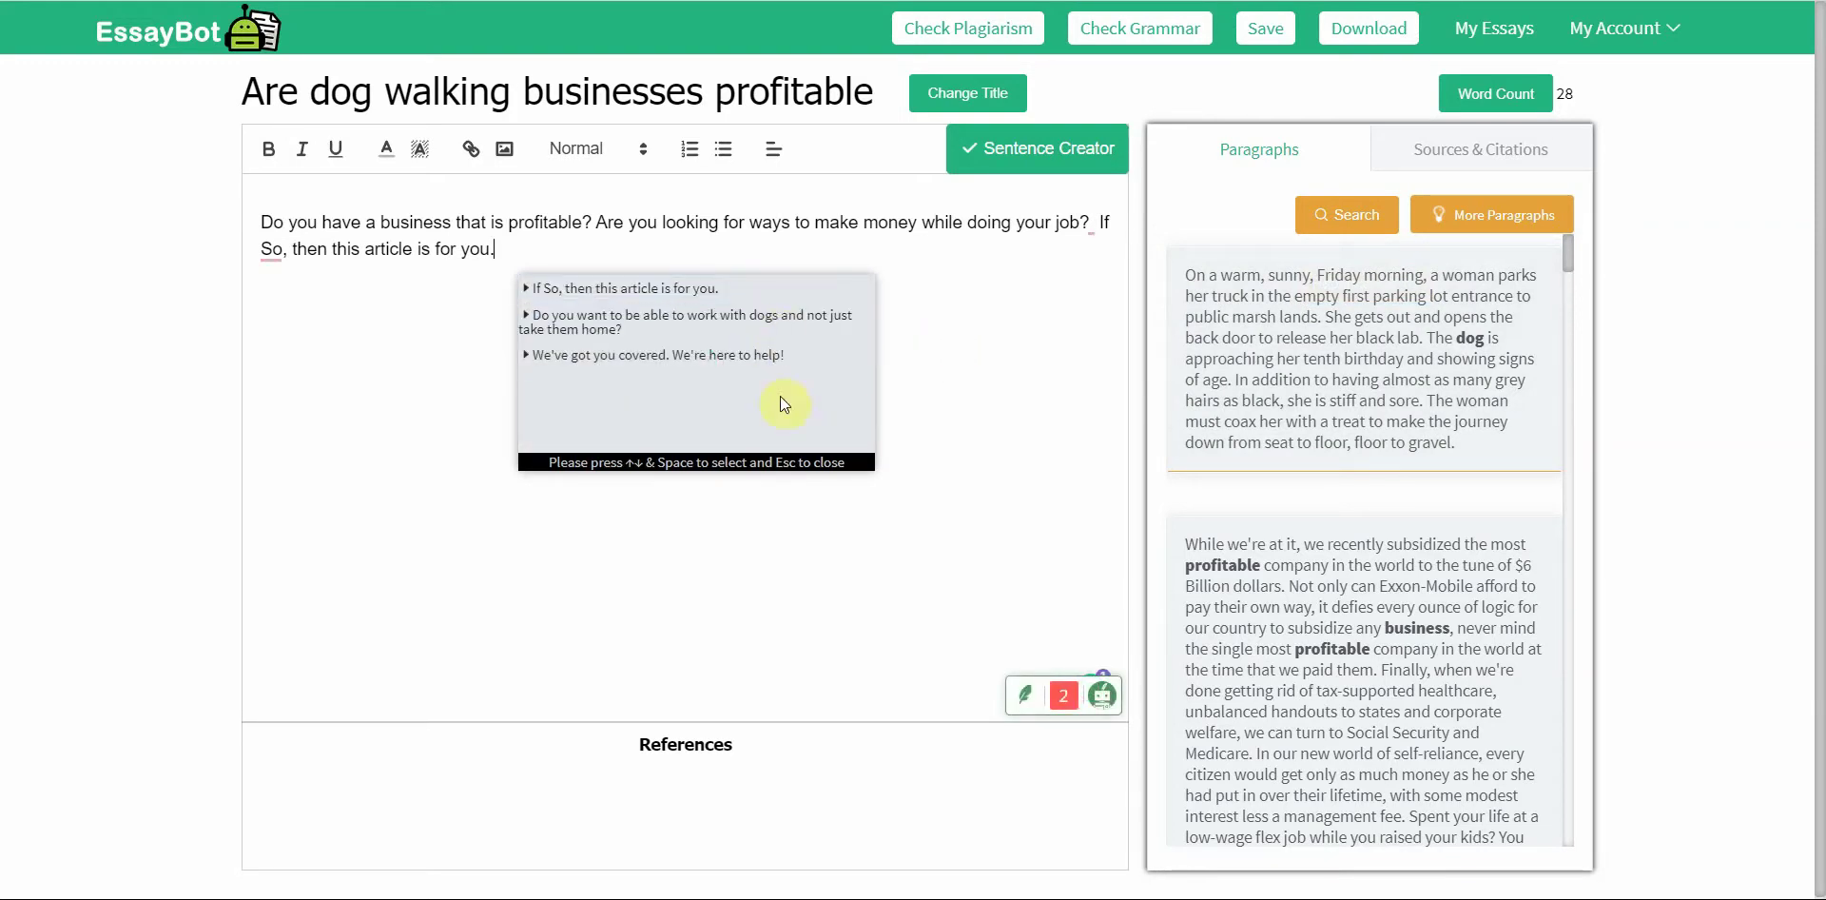
left_click(771, 288)
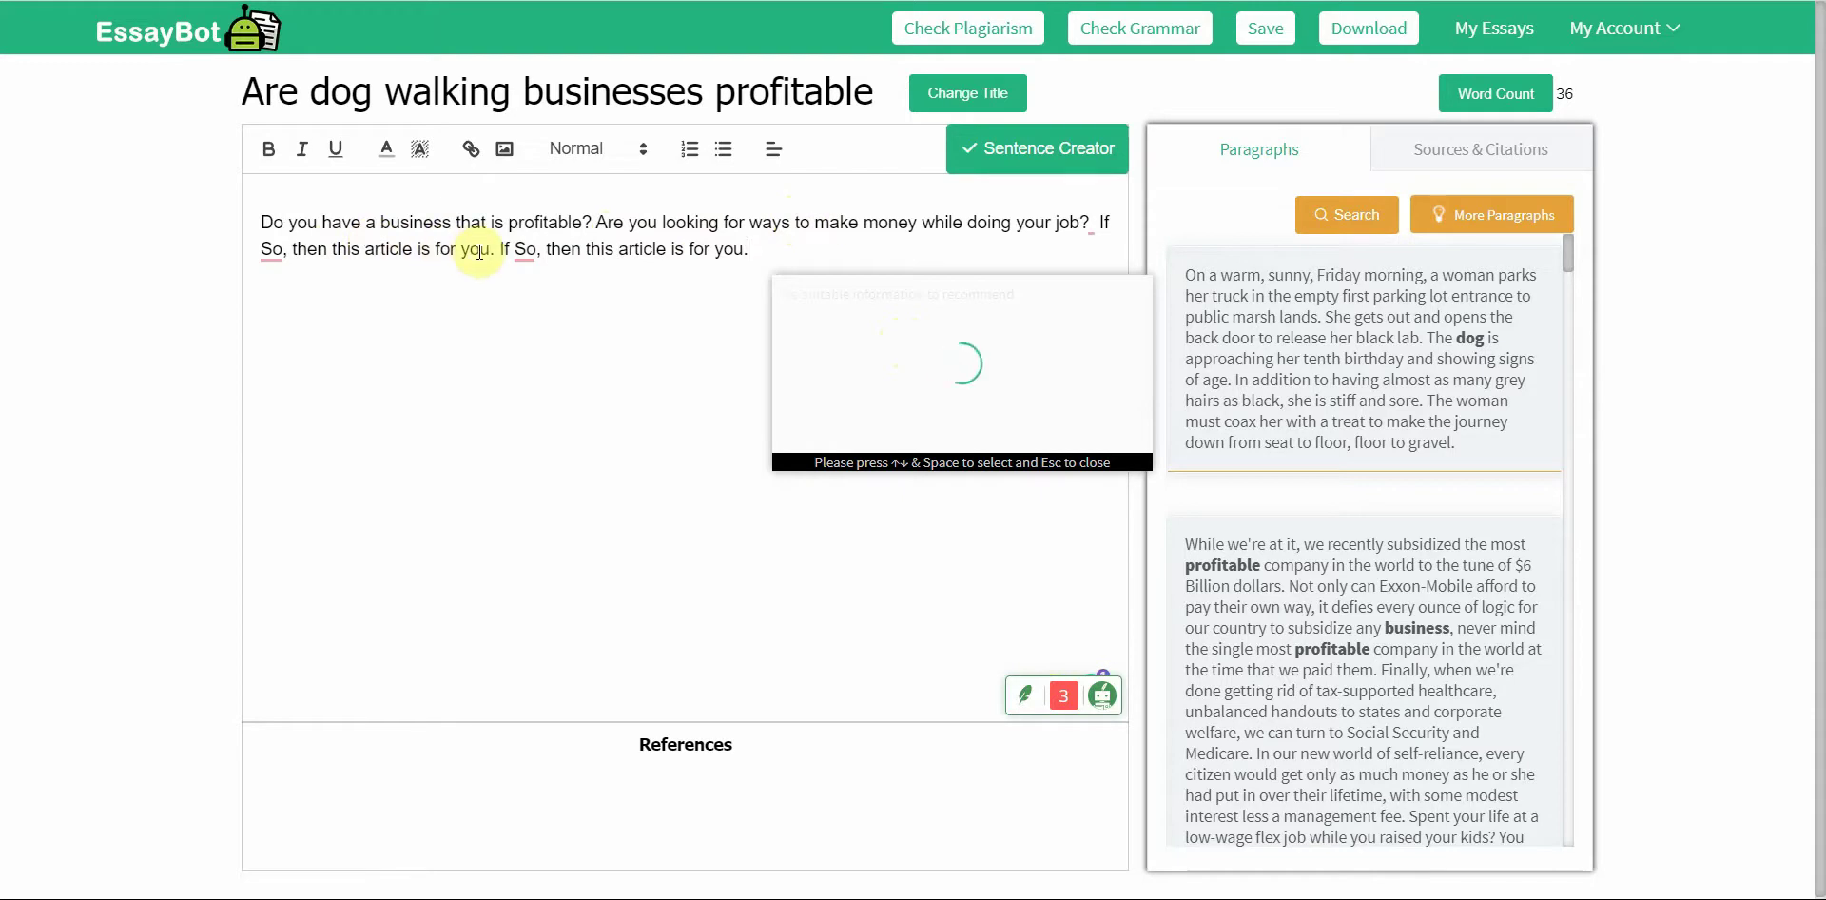
left_click_drag(504, 248, 767, 244)
key("BackSpace")
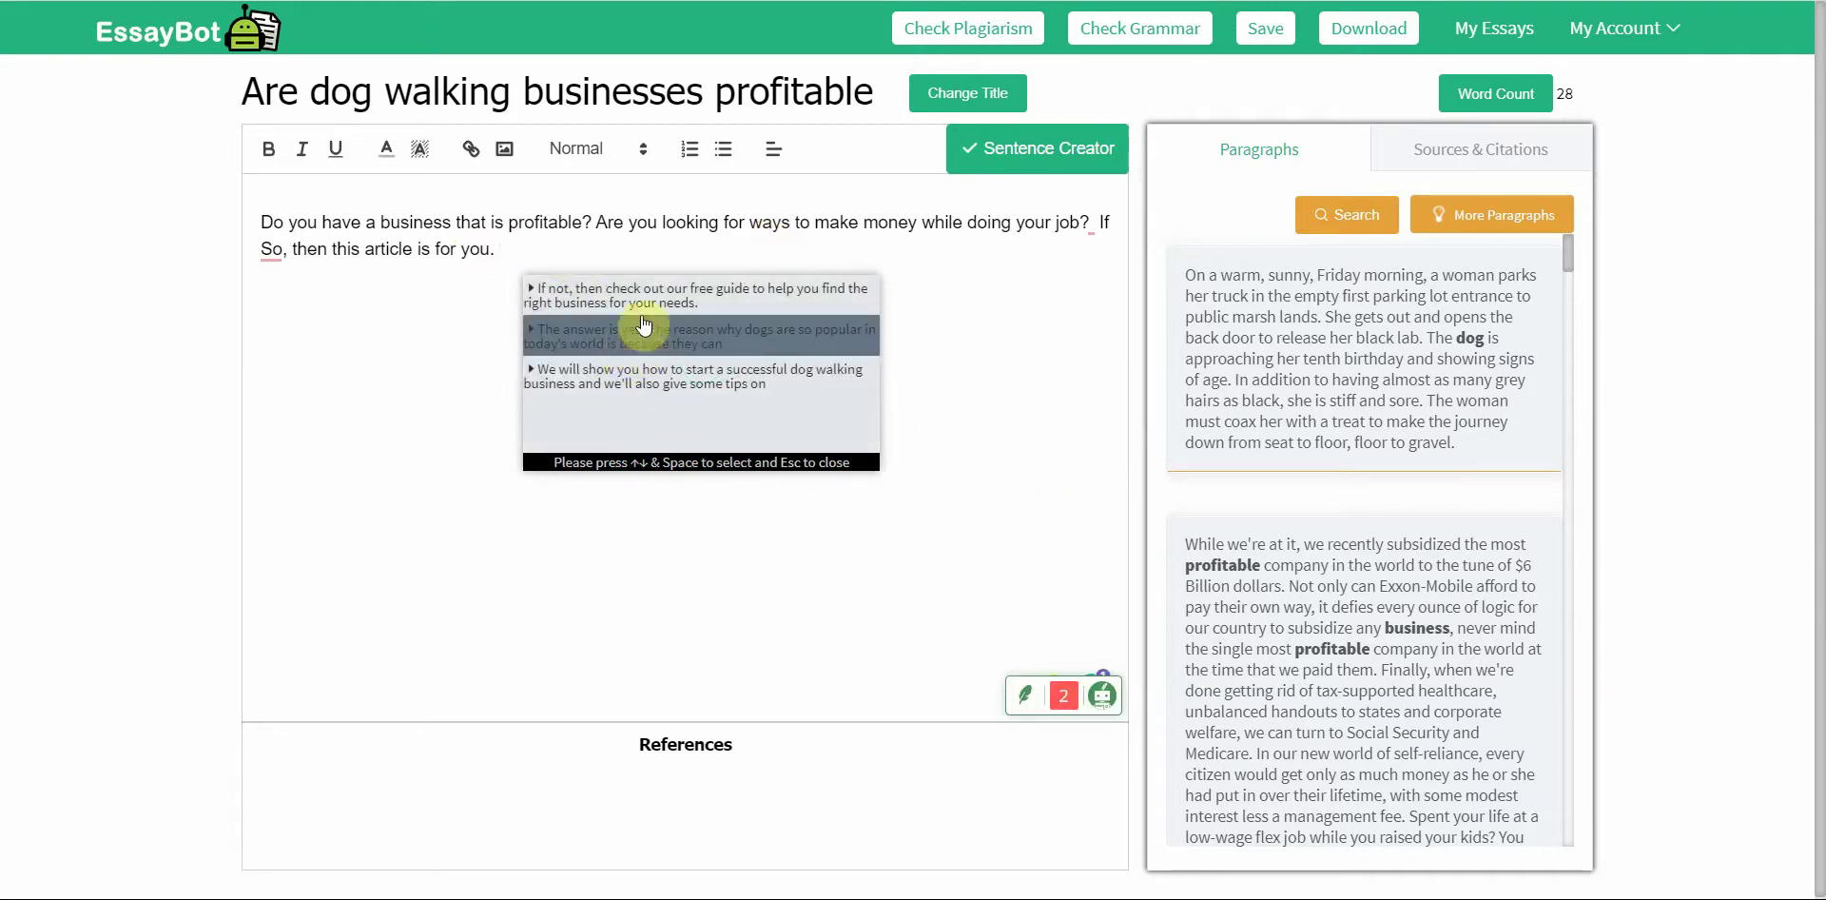
Step: Add the free business guide sentence to the EssayBot intro (now 46 words), then go to Quetext
left_click(644, 302)
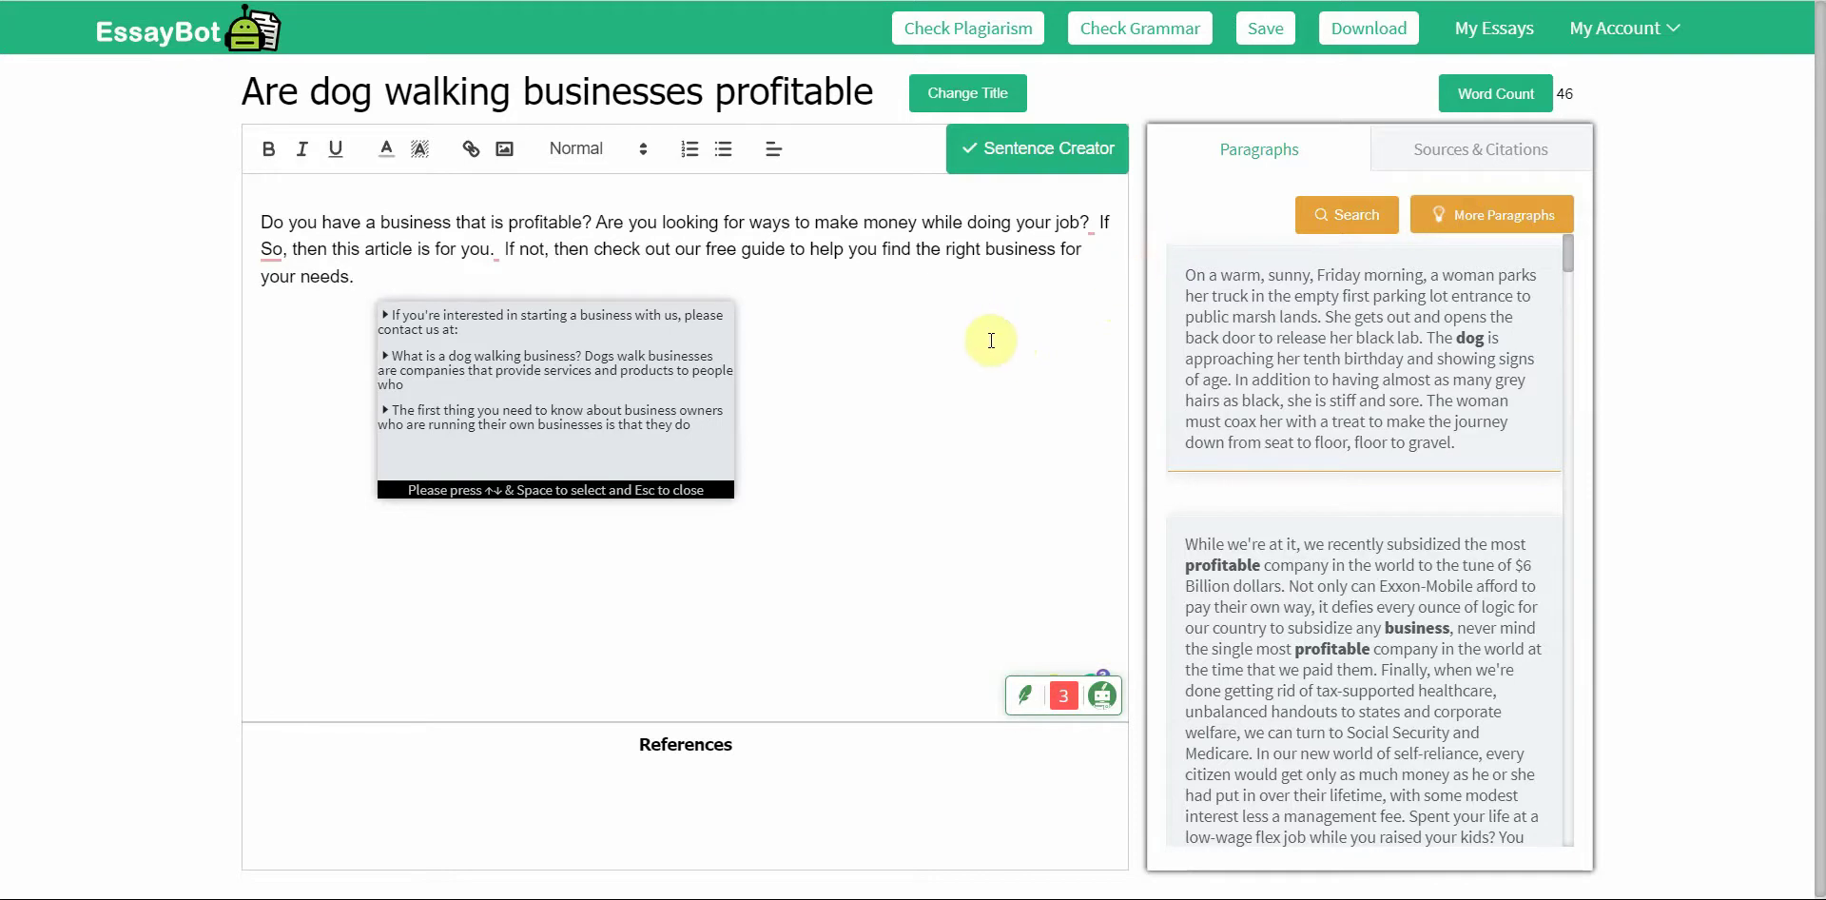
left_click(1058, 363)
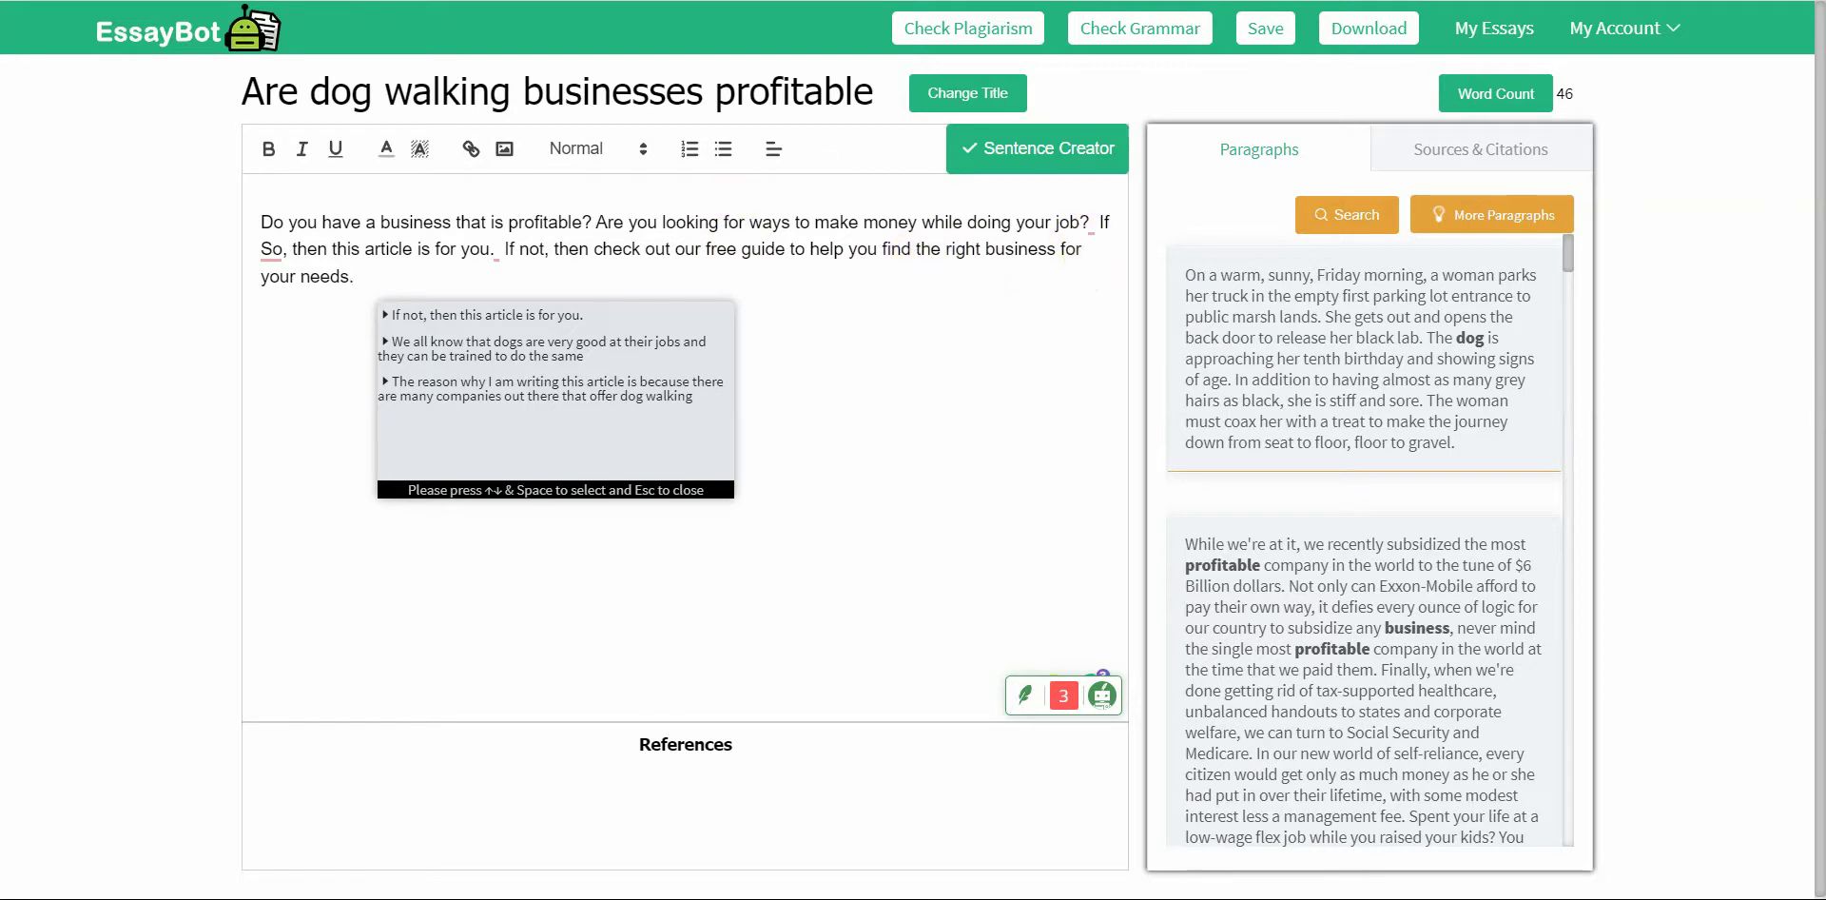
left_click(1494, 2)
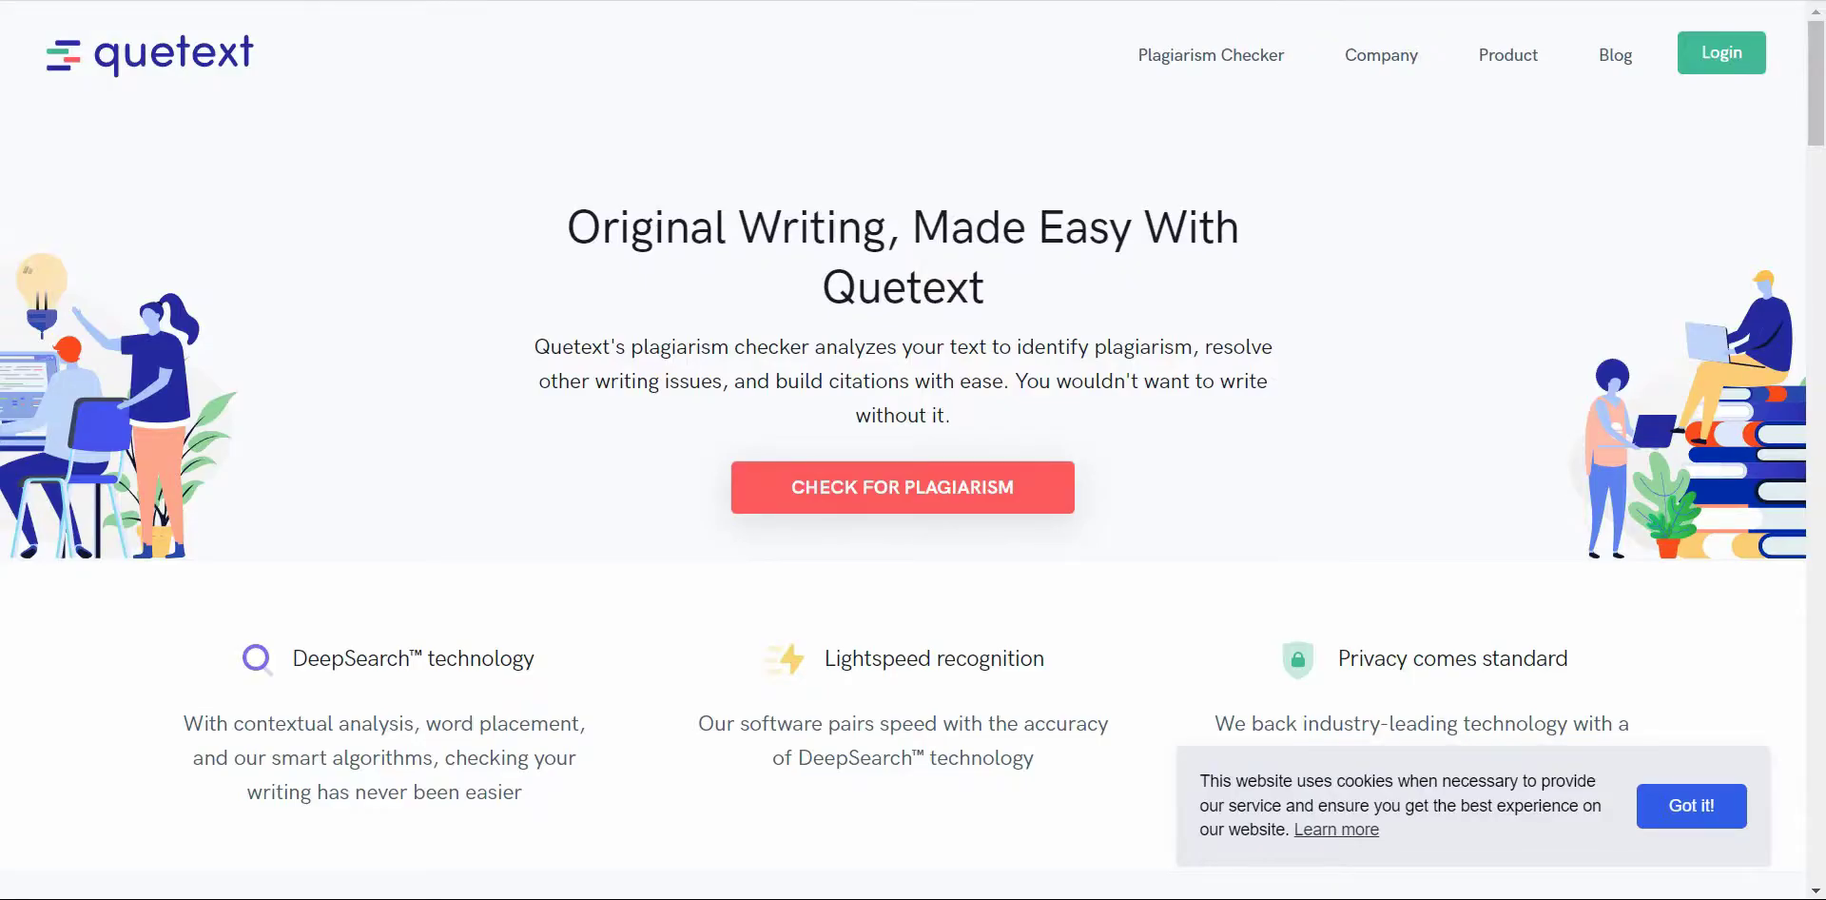
Step: Open Quetext's free plagiarism checker, then return to EssayBot, select the intro and close the Sign Up prompt
left_click(967, 493)
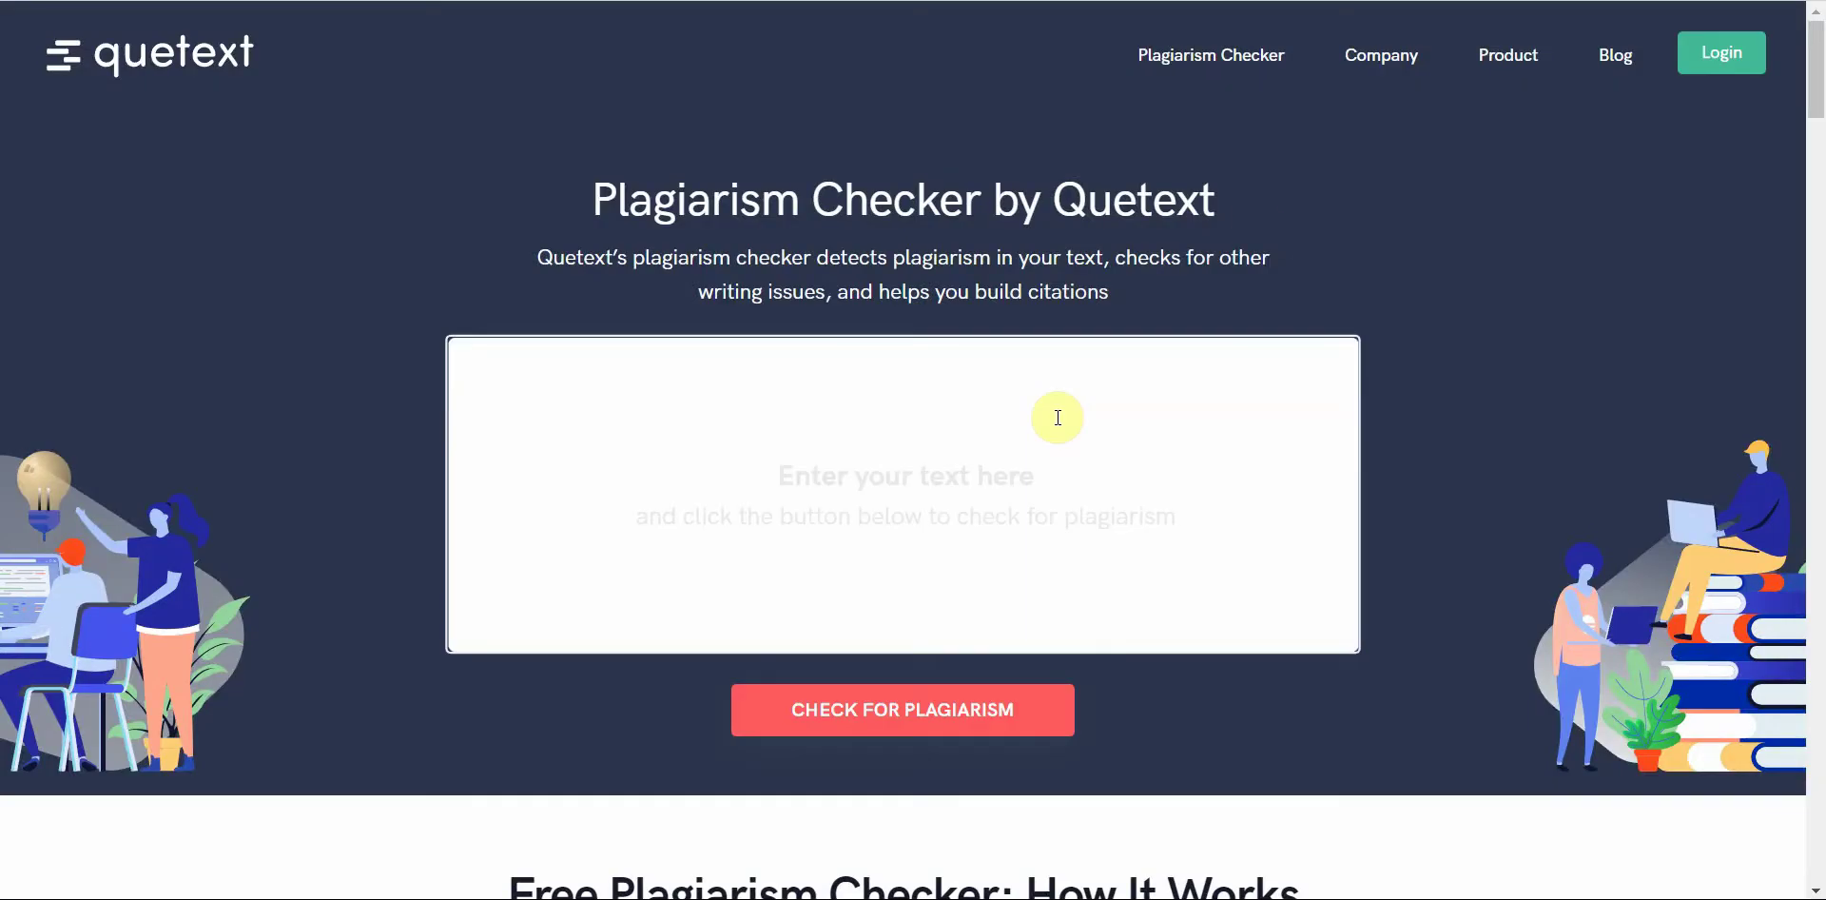
left_click(1057, 418)
left_click(1521, 0)
left_click_drag(396, 306, 237, 225)
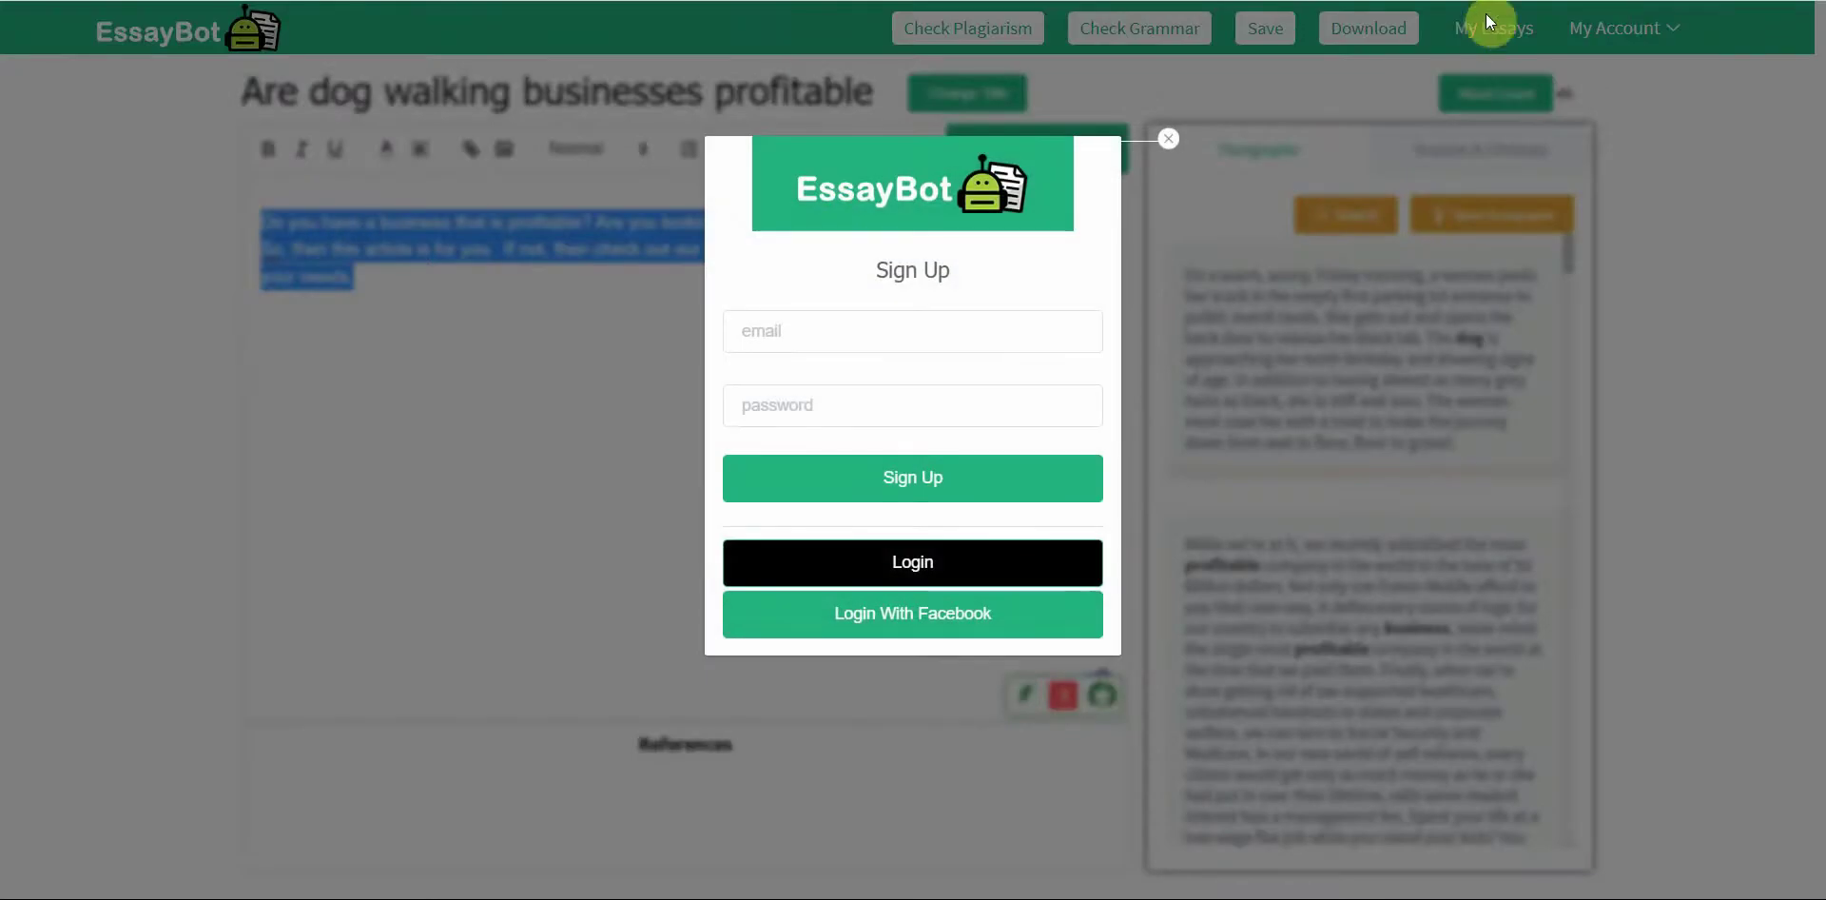
left_click(1166, 142)
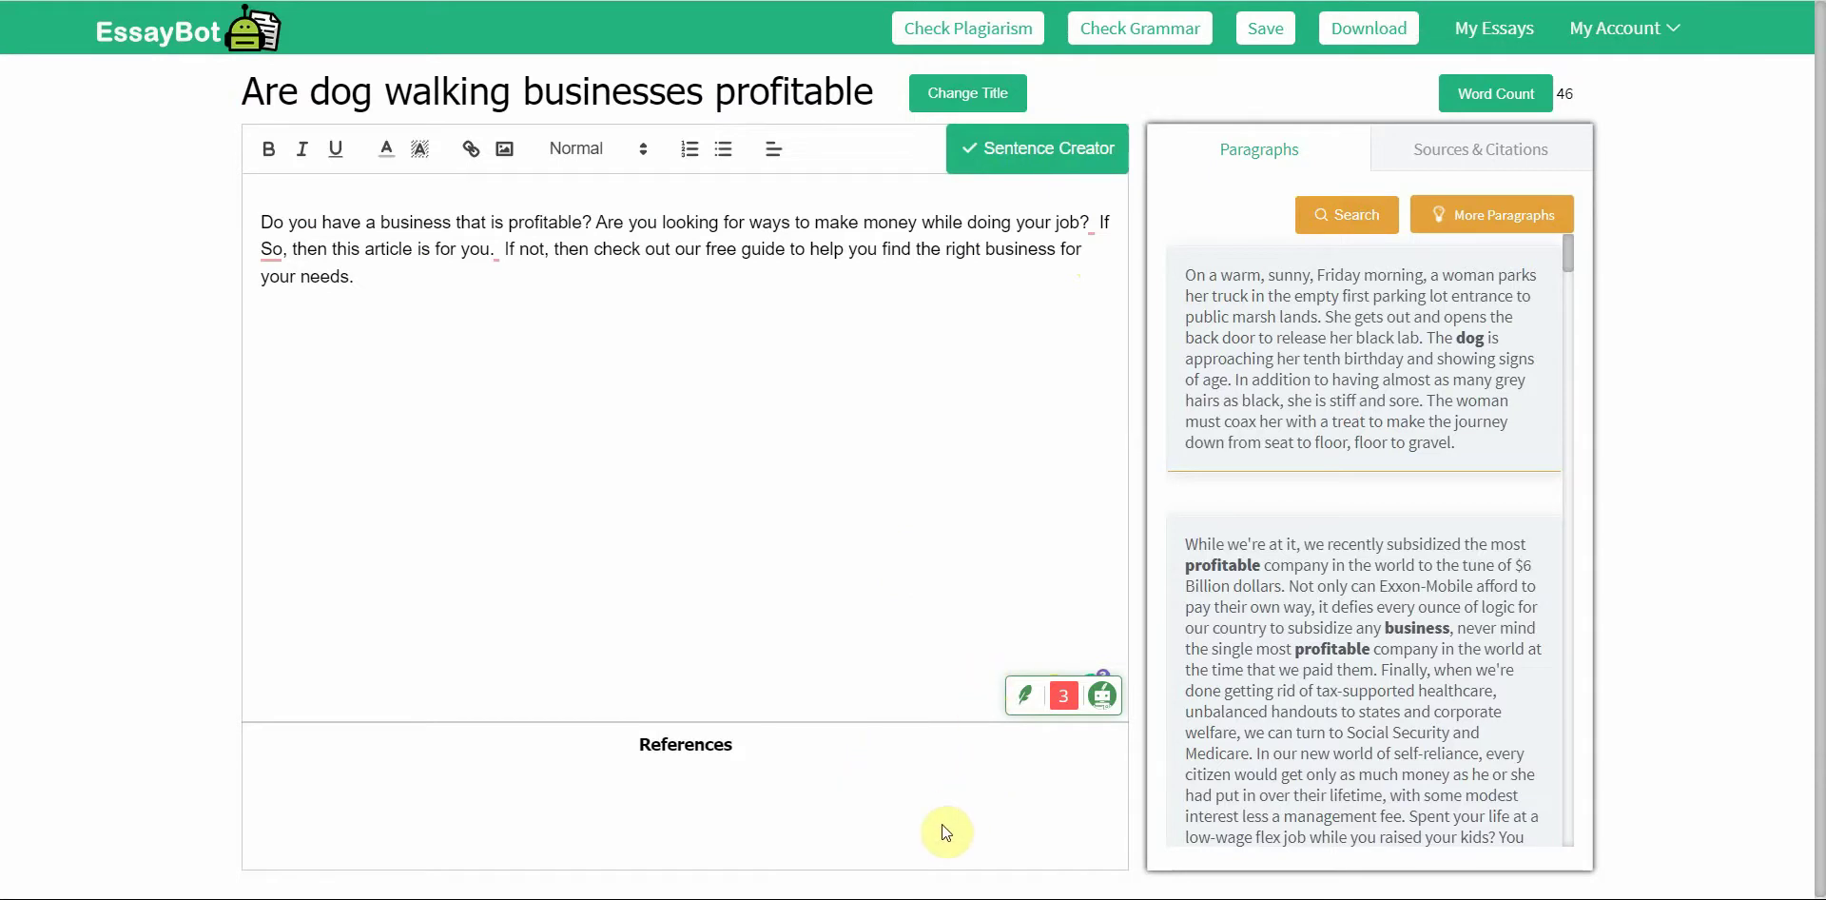
Step: Paste the 'How to train a new dog' essay into Quetext's checker and submit it
key("ctrl+Tab")
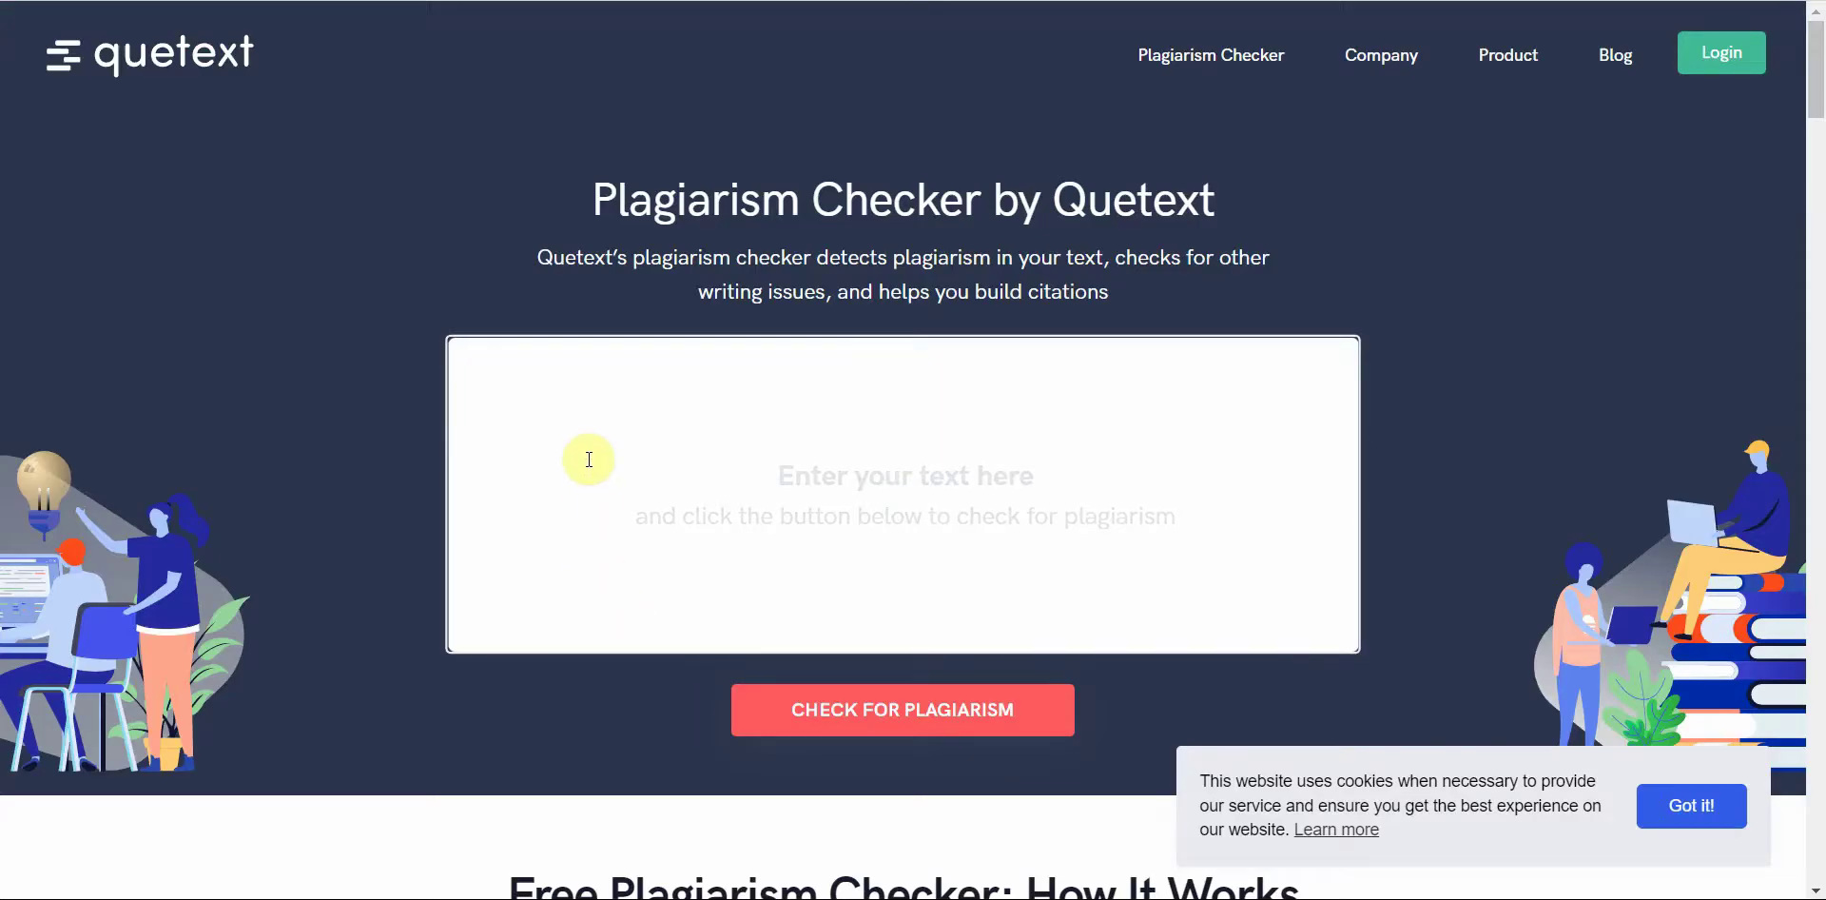
left_click(593, 427)
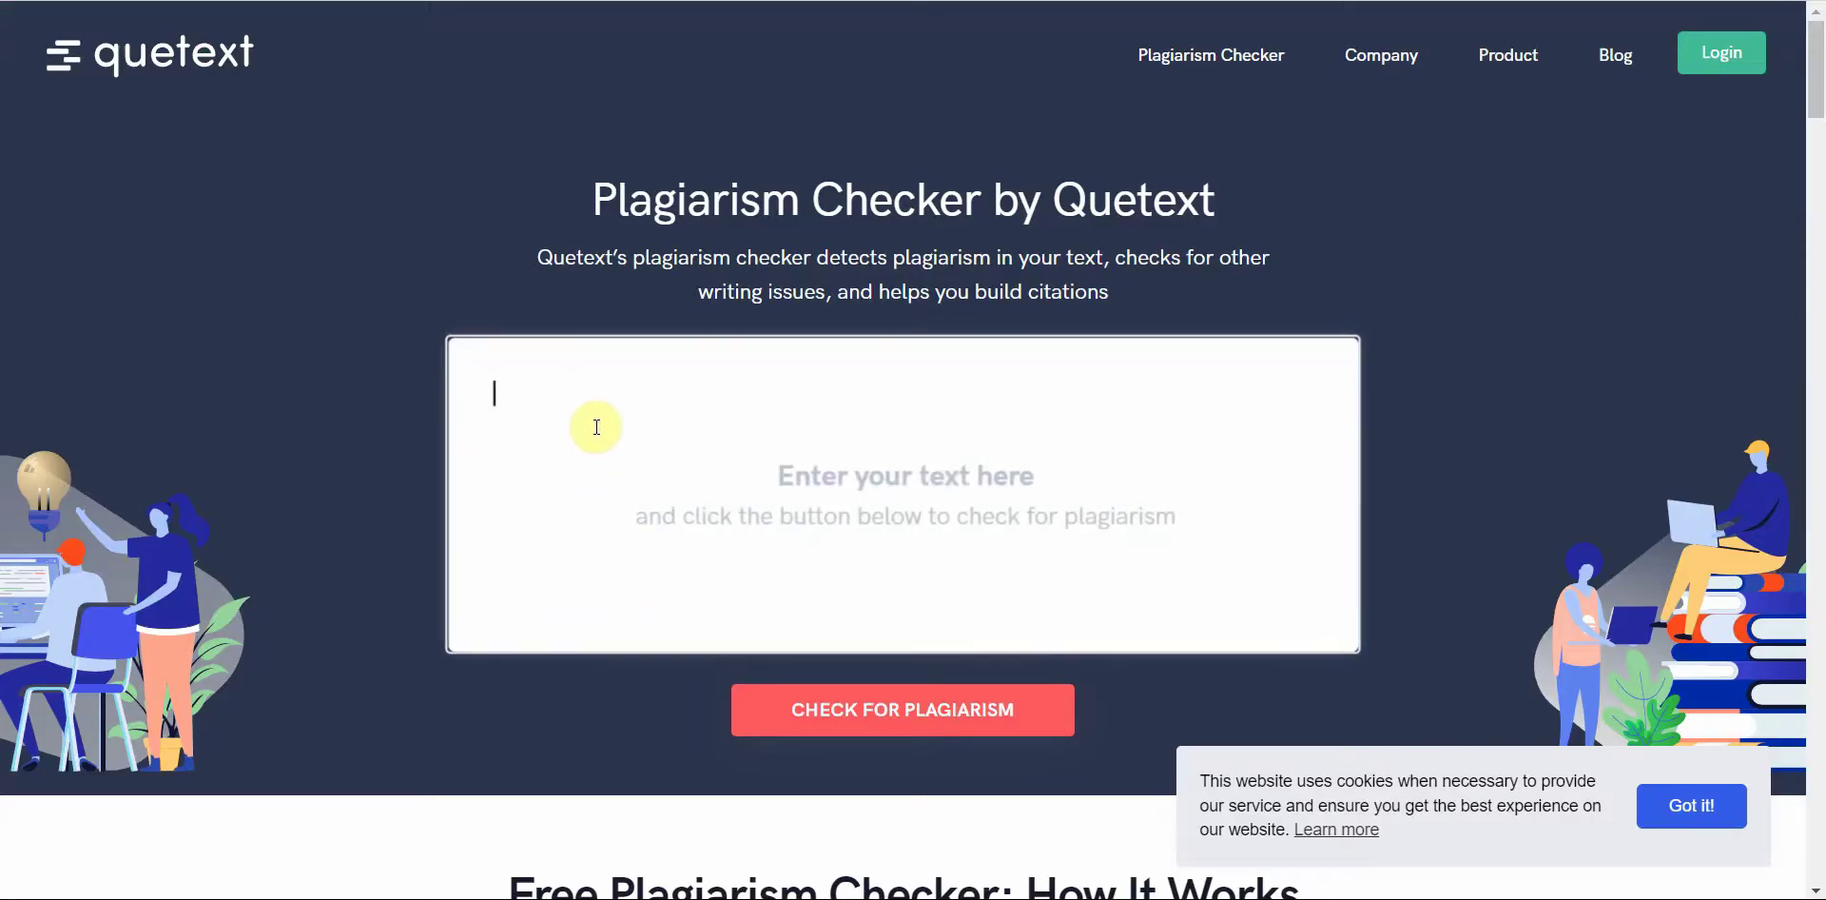
key("ctrl+v")
scroll(704, 466, "up", 15)
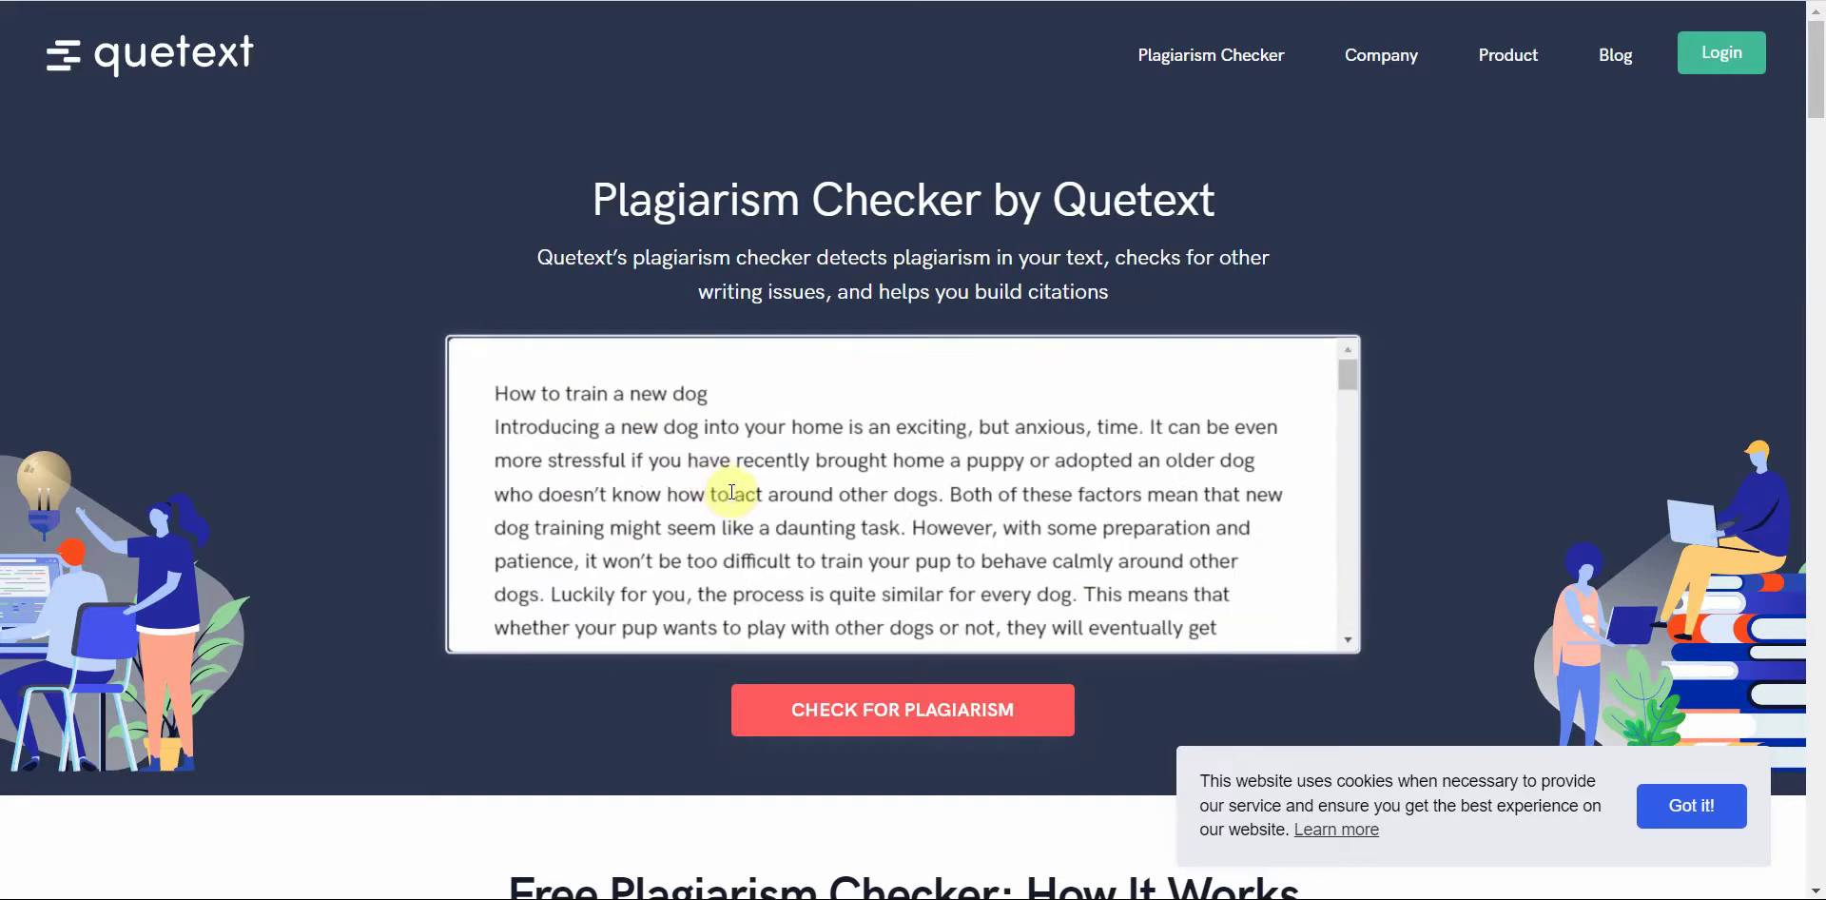
left_click(906, 708)
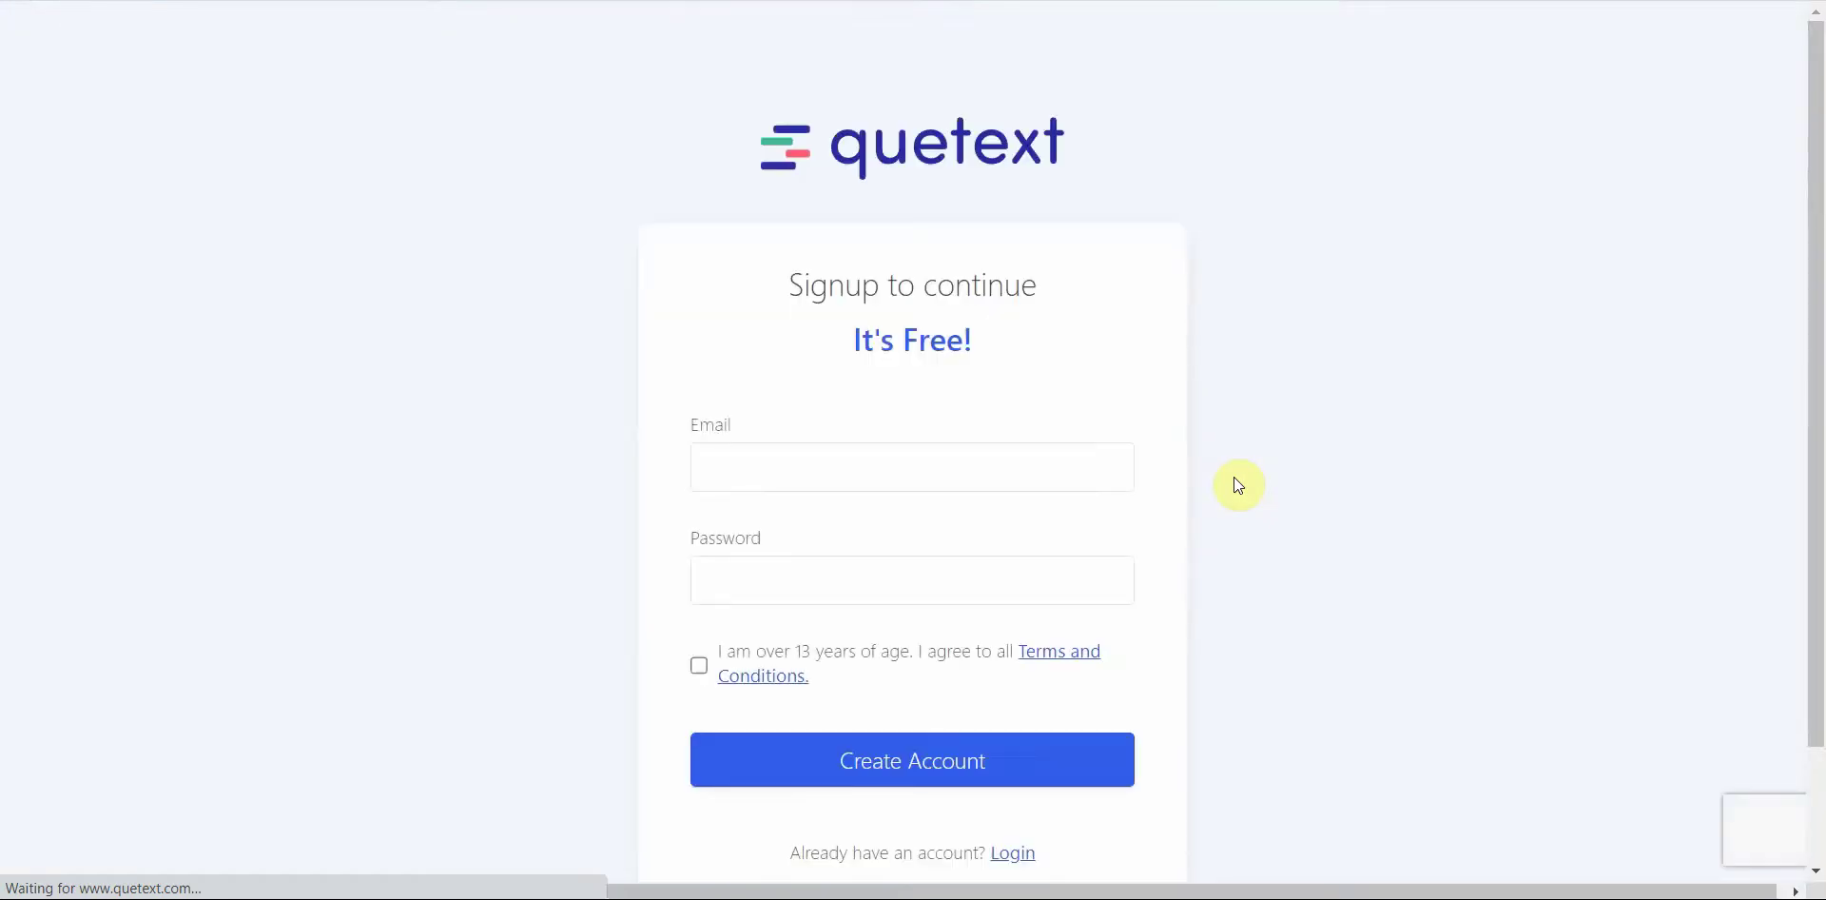
Step: Create a free Quetext account with an e-mail and password, accept the terms, and save the password in Brave
scroll(1241, 479, "down", 2)
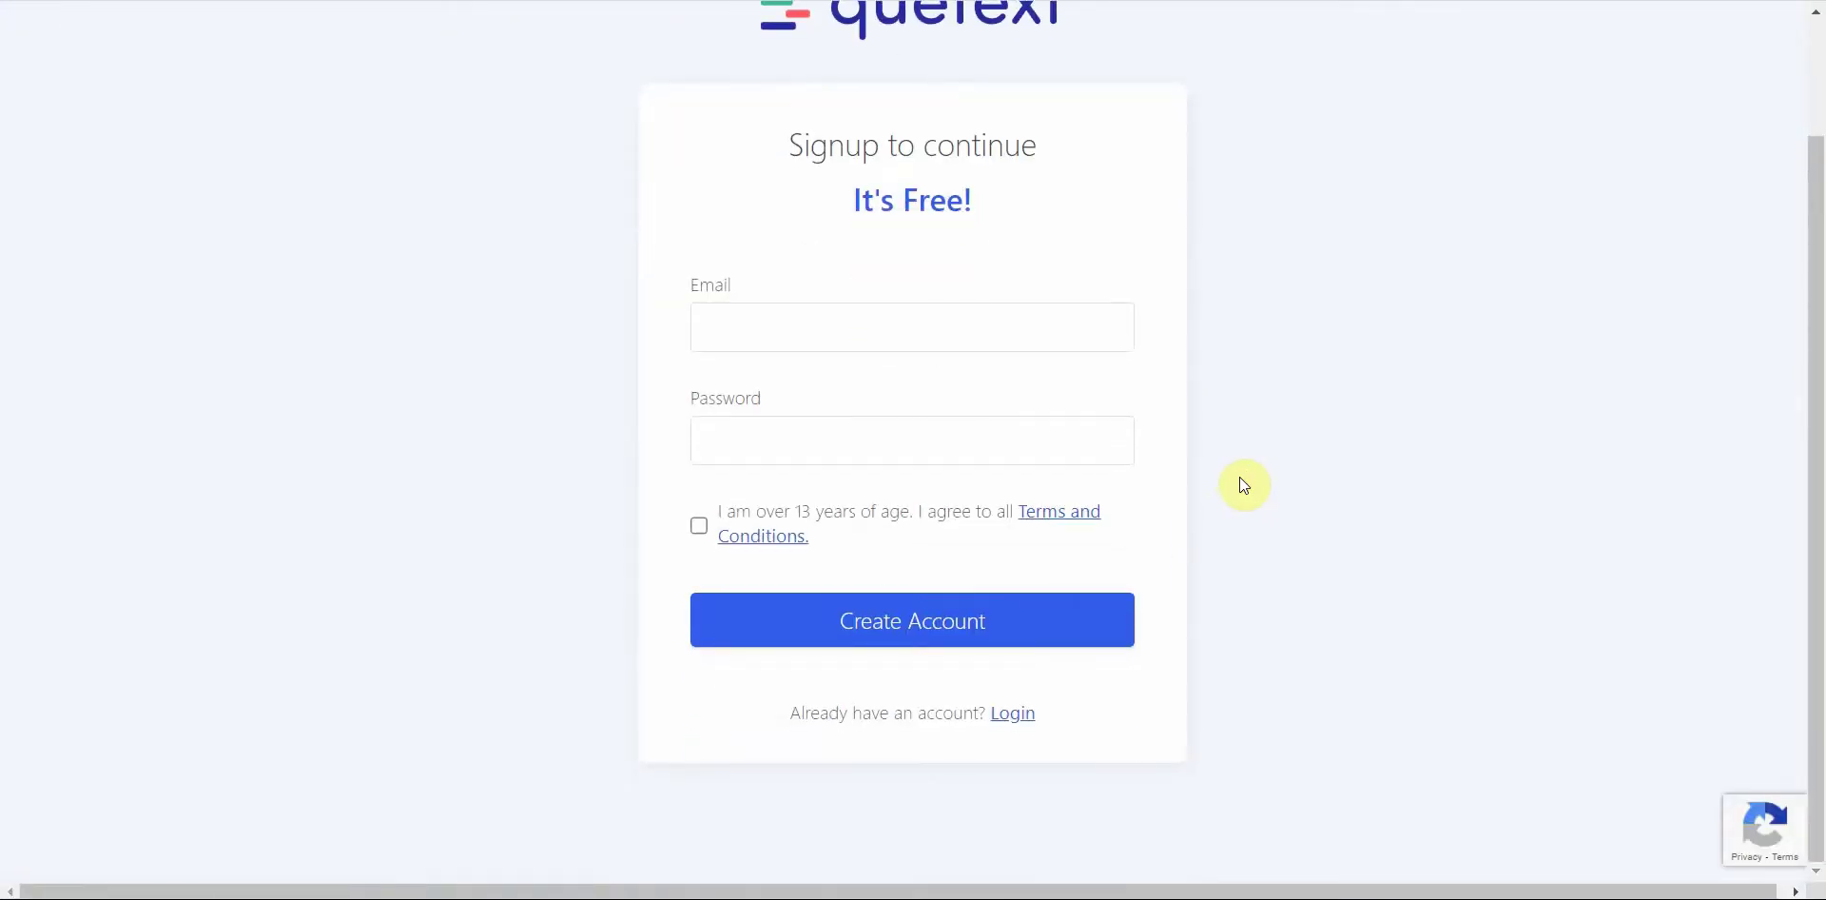
scroll(1243, 494, "up", 2)
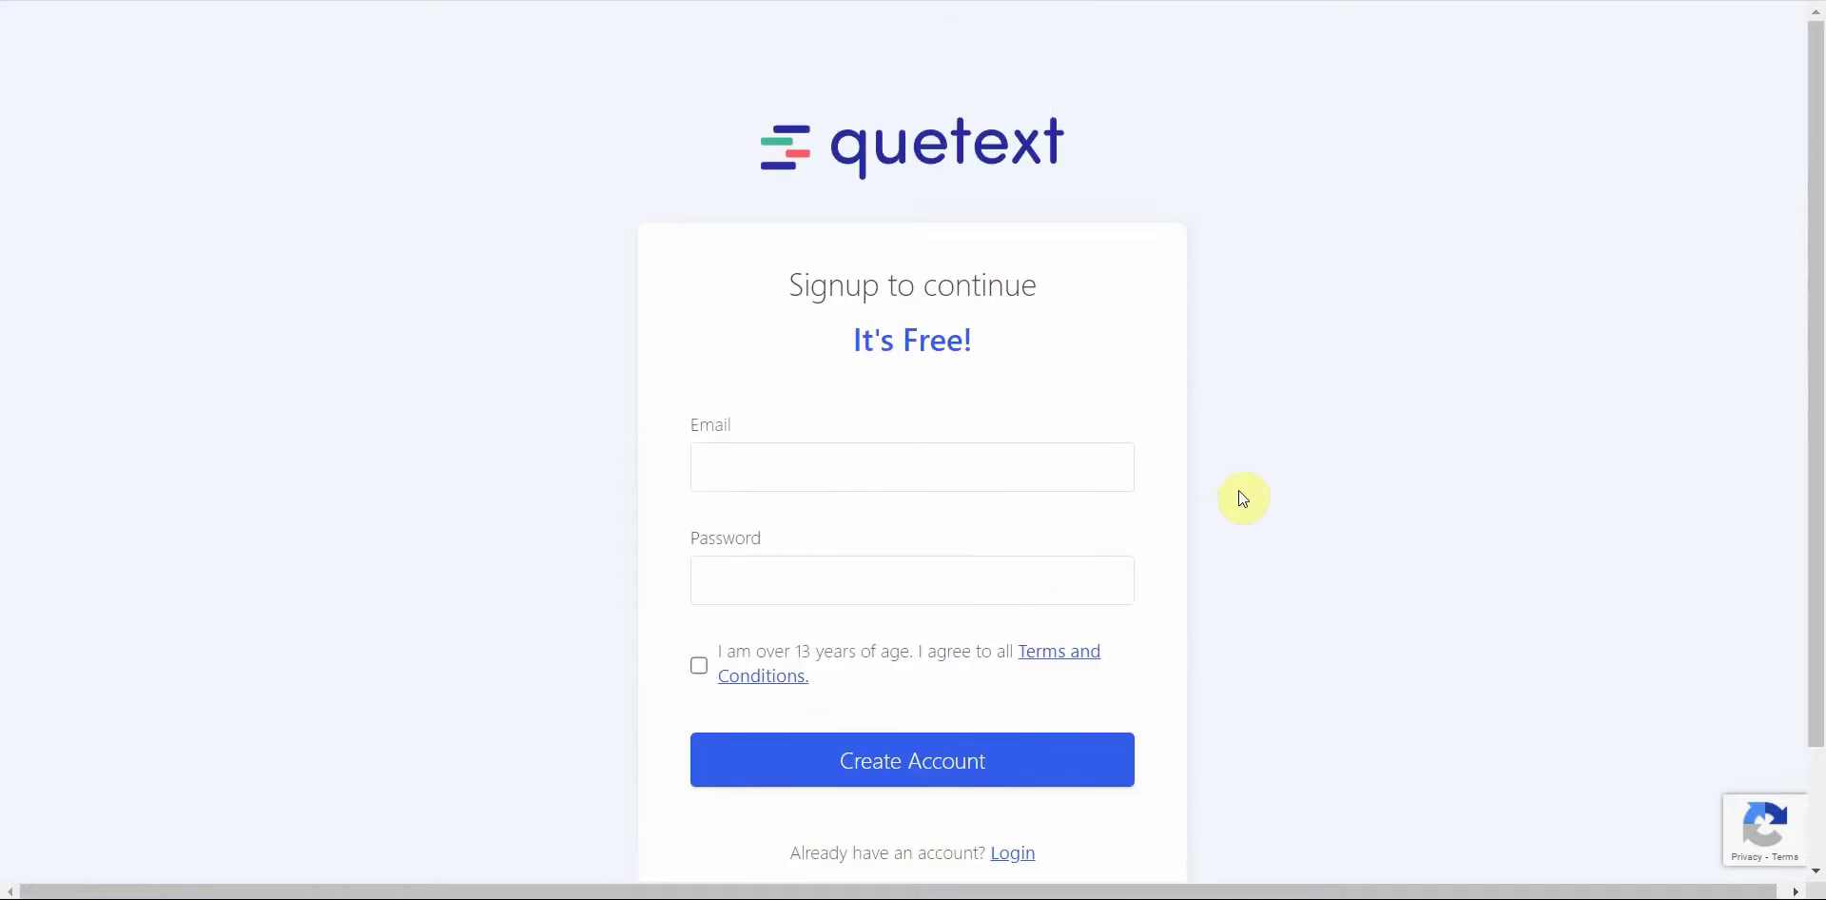
left_click(840, 472)
key("ctrl+v")
key("Tab")
type("123")
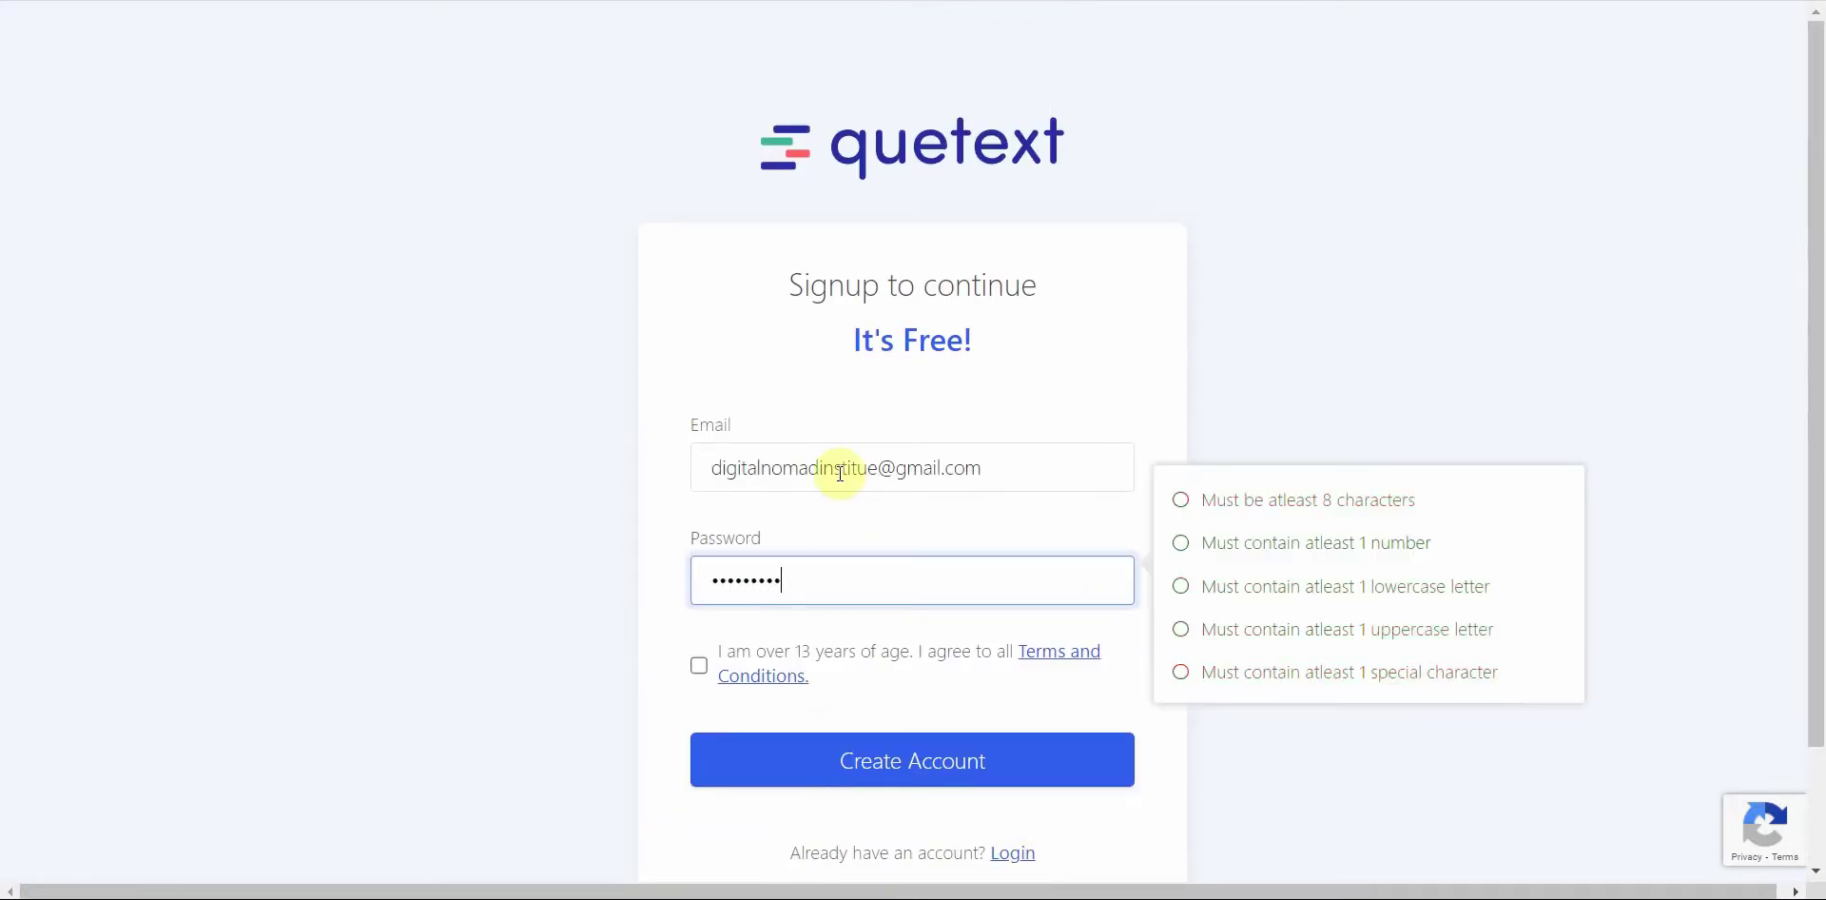
left_click(699, 664)
left_click(850, 766)
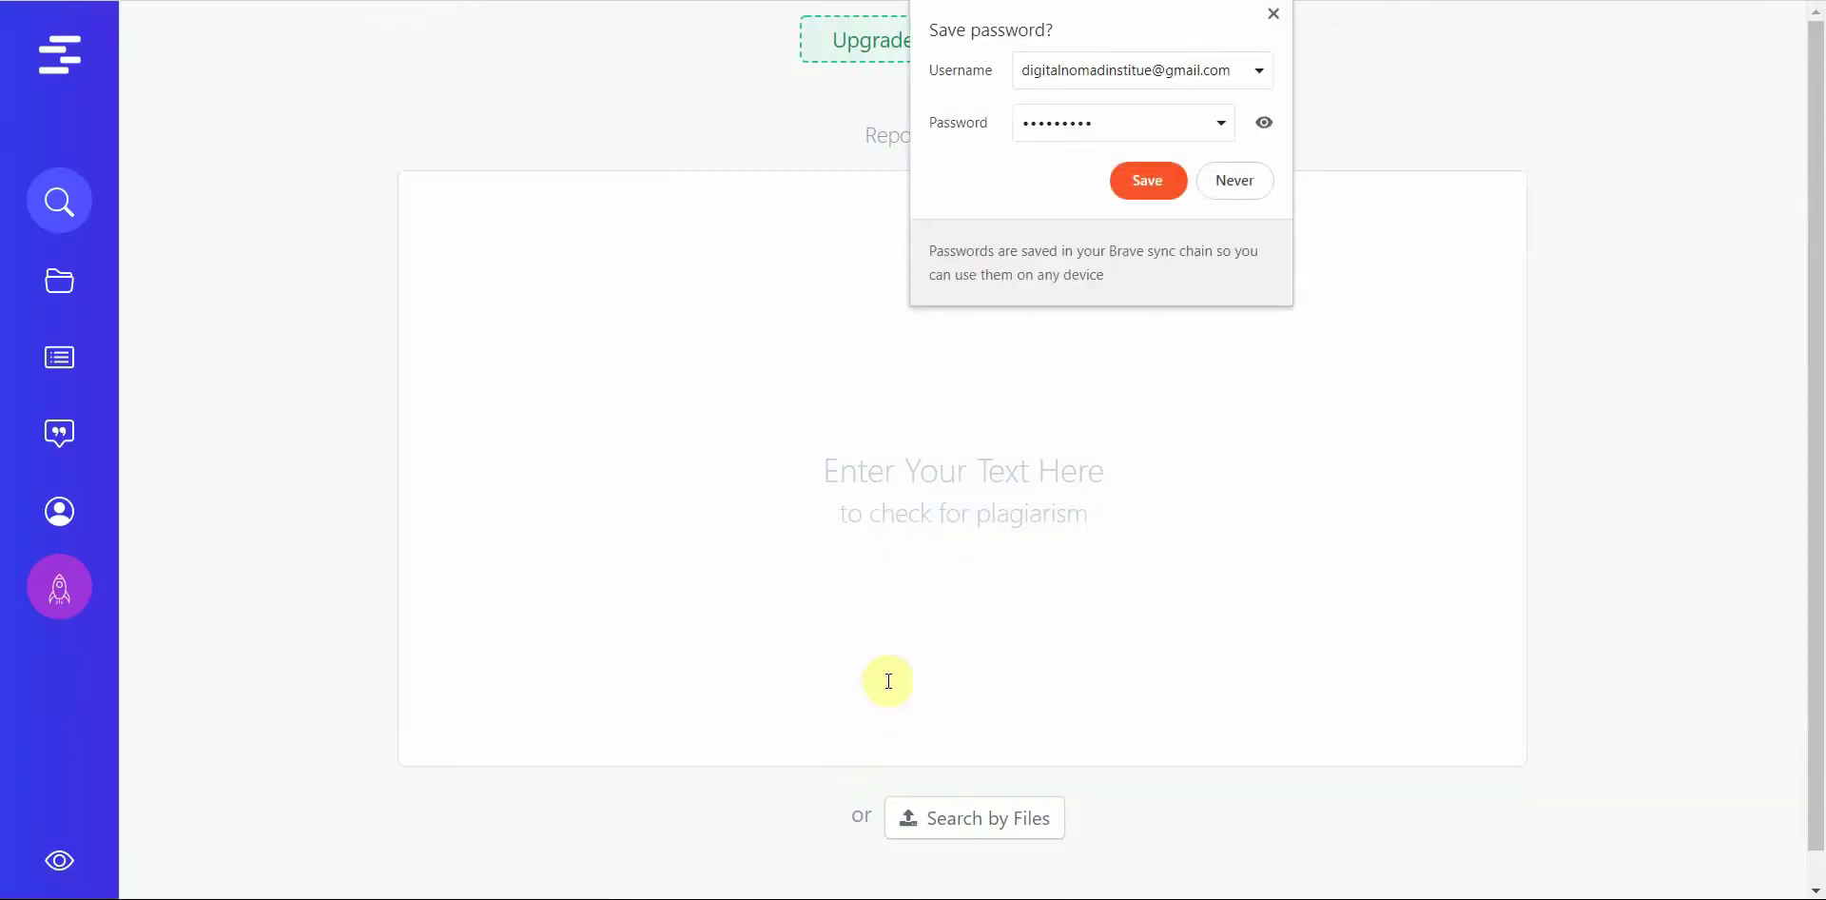
left_click(1158, 184)
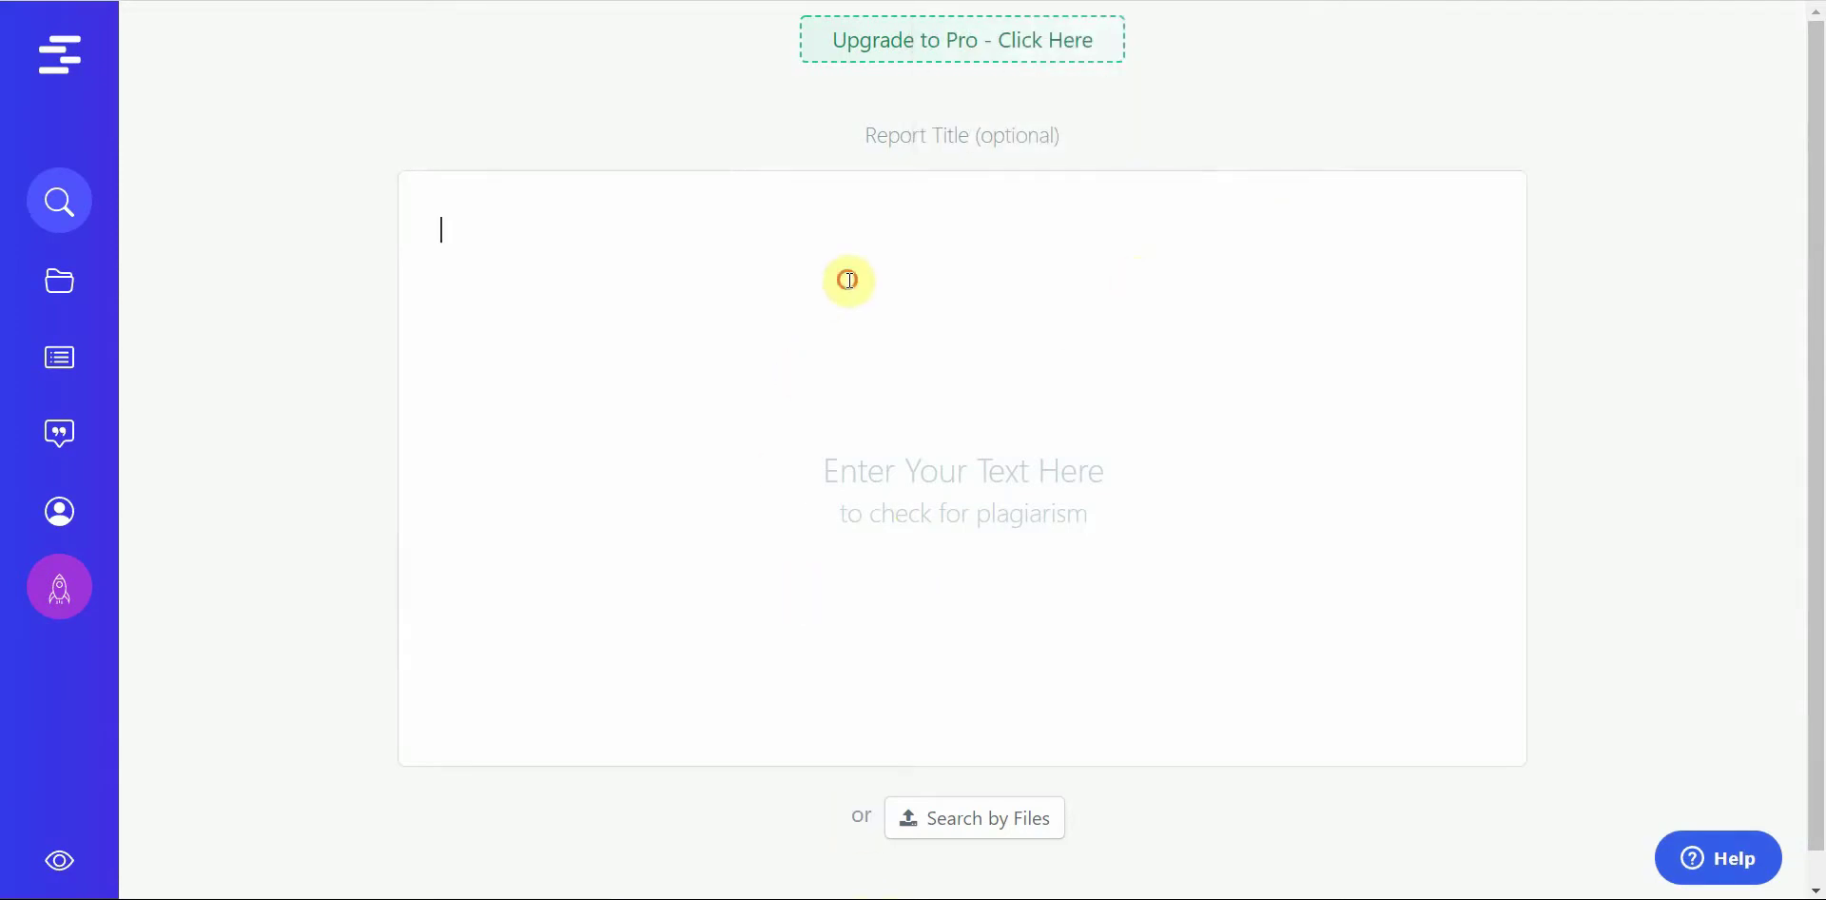
Step: Paste the dog-training essay and run the check, getting a 9% match from 9 sources
key("ctrl+v")
left_click(1042, 831)
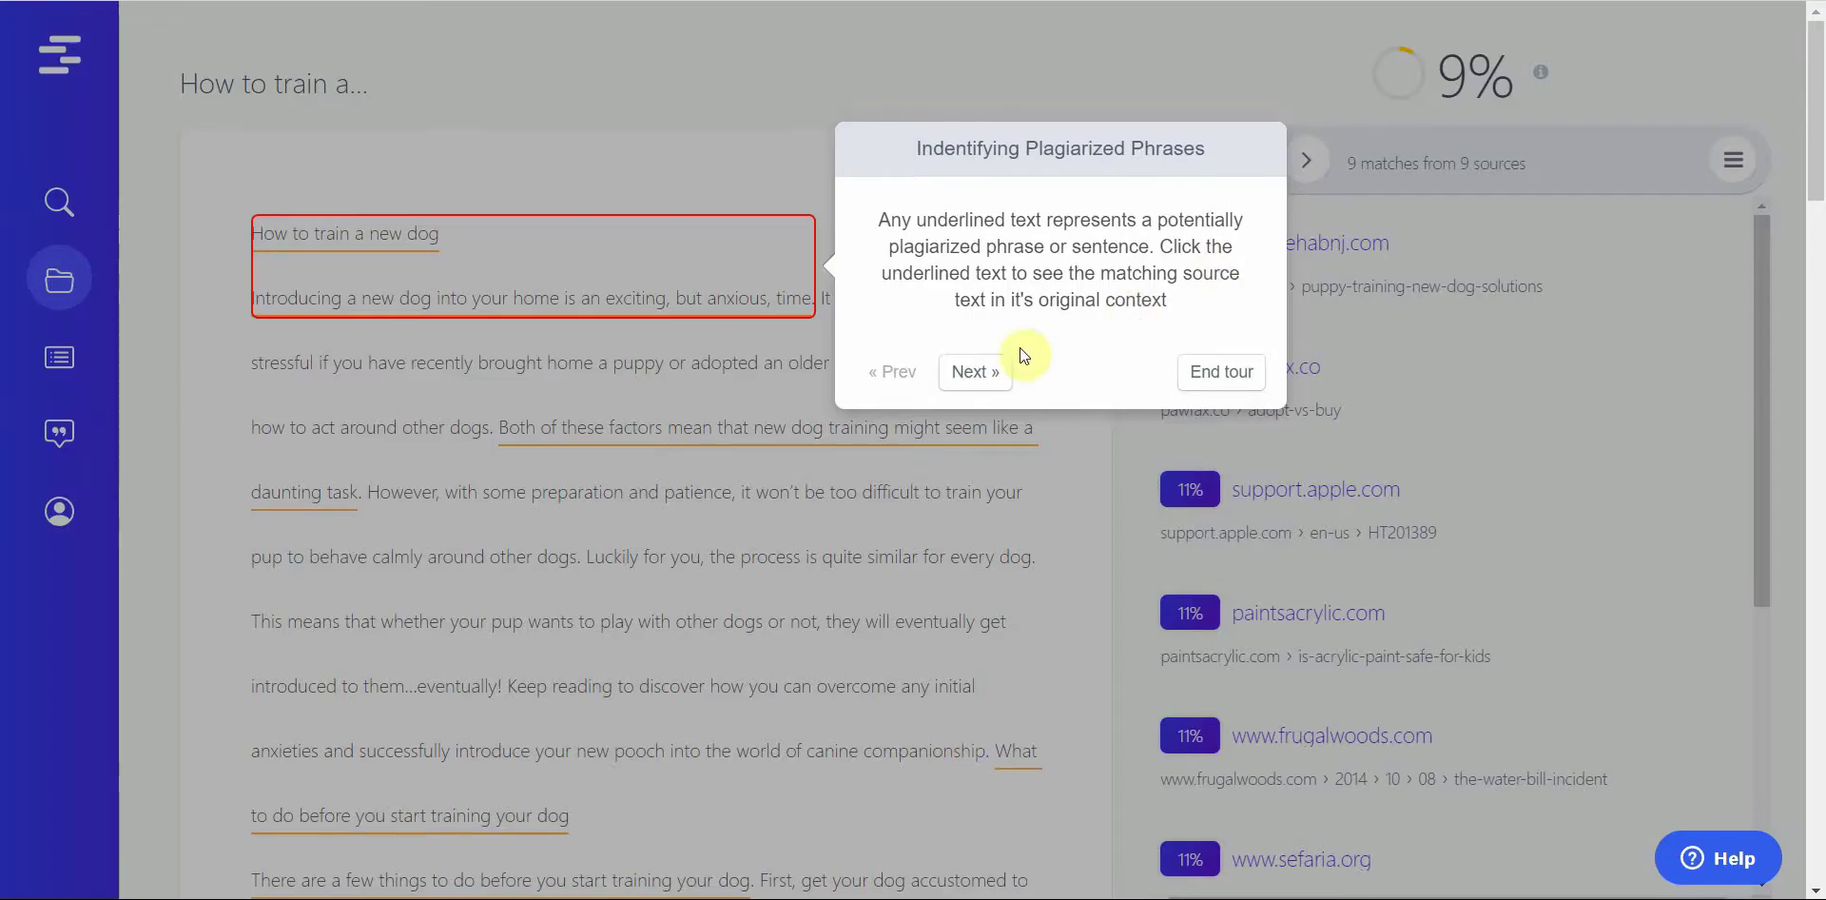
Step: Step through the tour's similarity score and match navigation pages, then end the tour
left_click(976, 371)
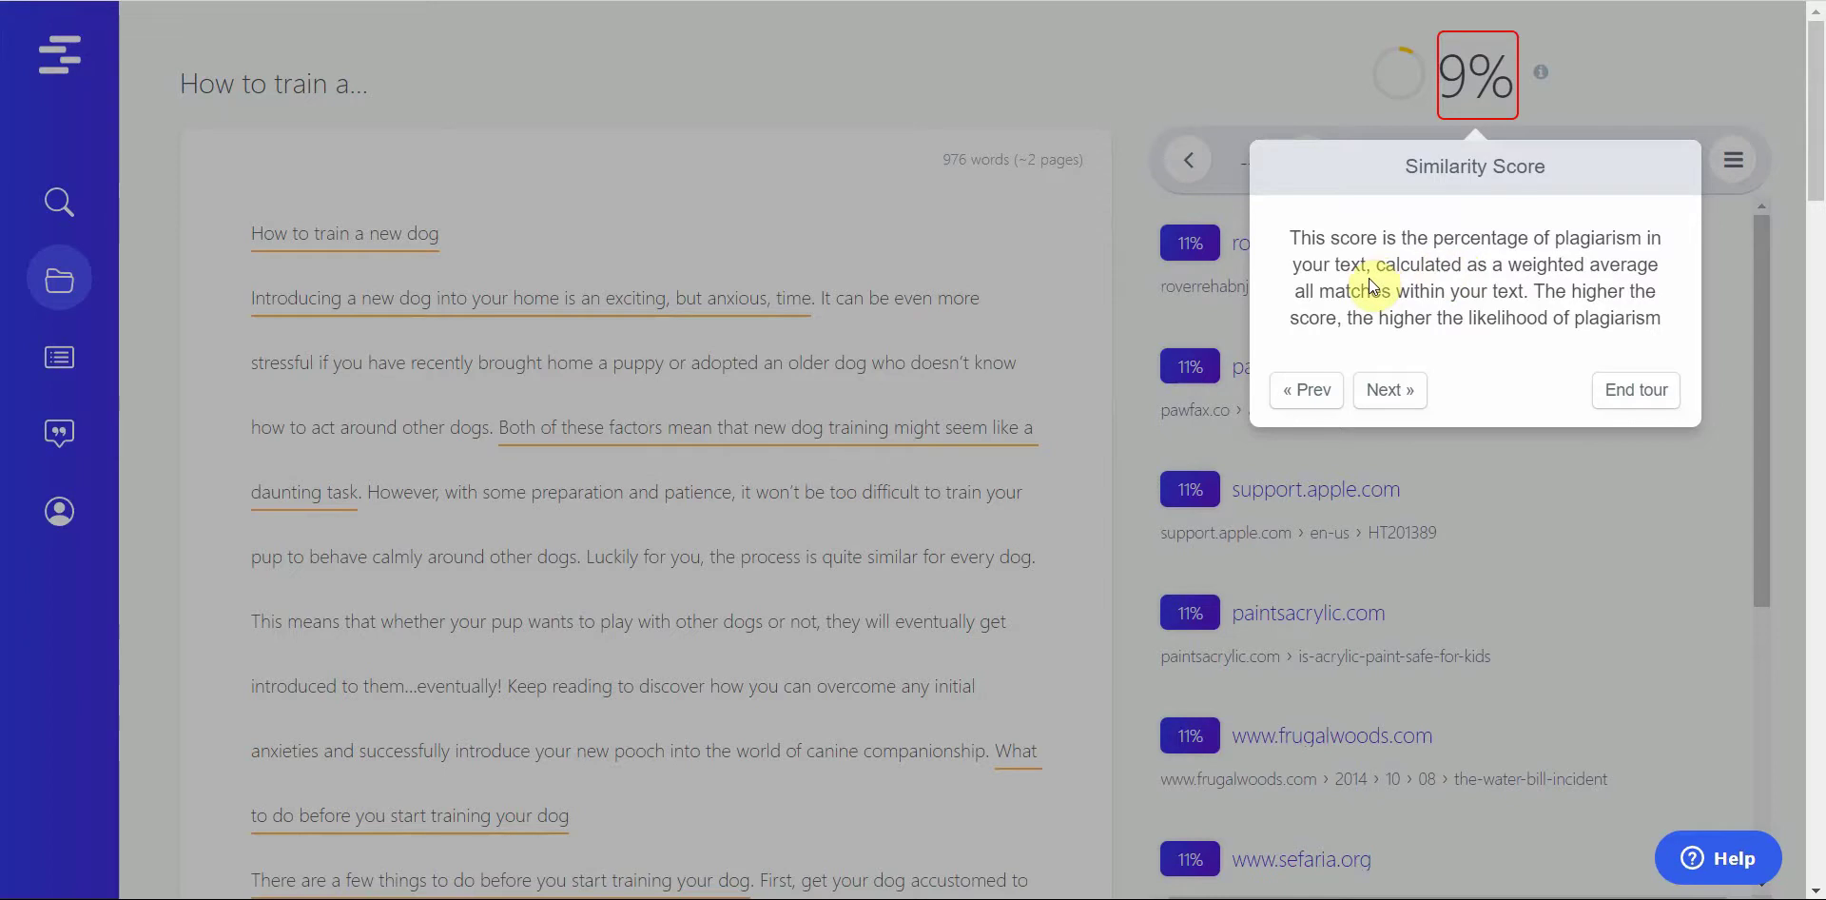
left_click(1391, 390)
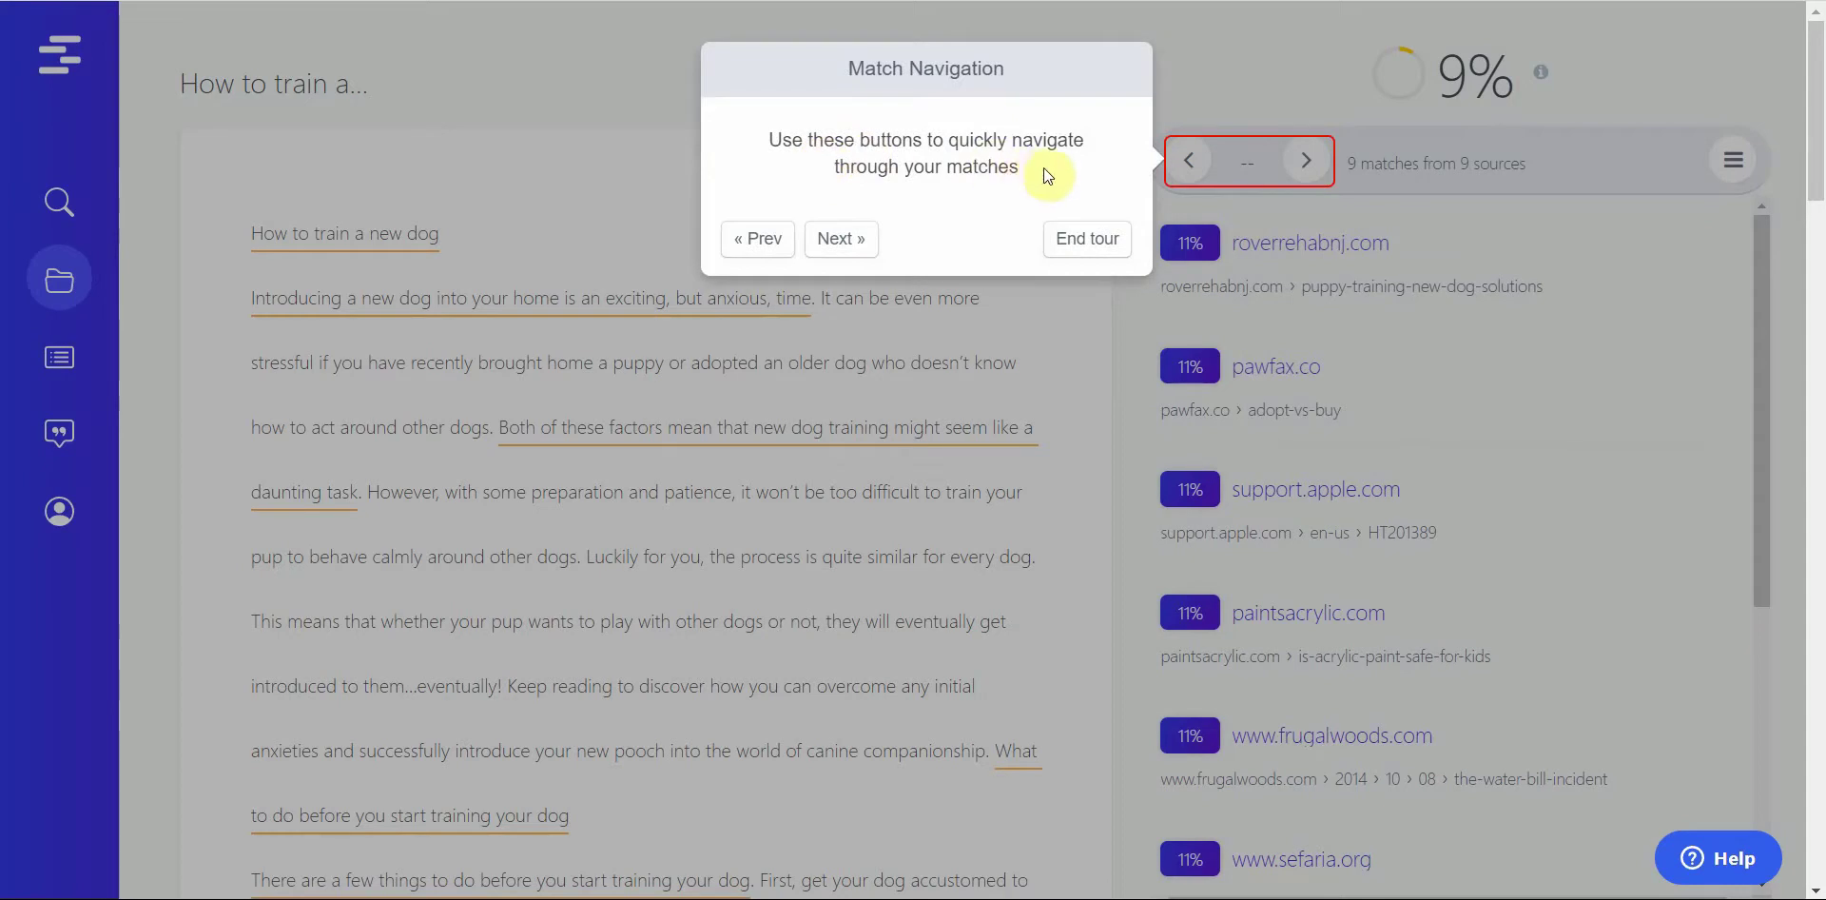
left_click(1070, 241)
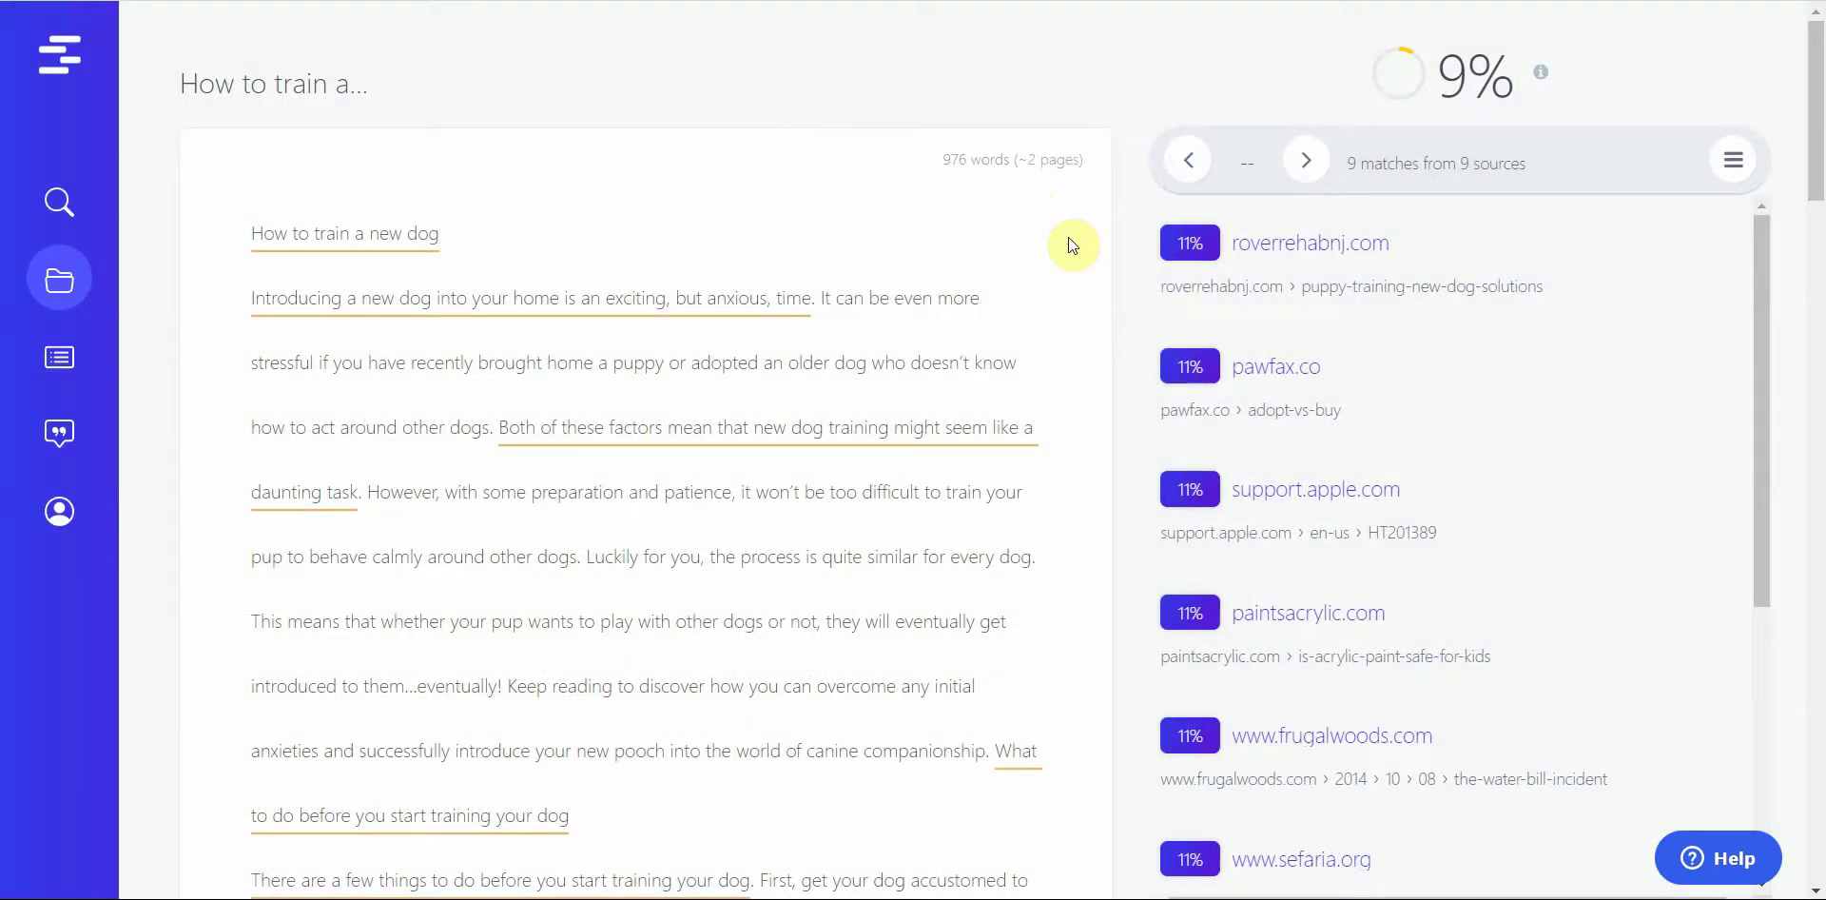
mouse_move(424, 253)
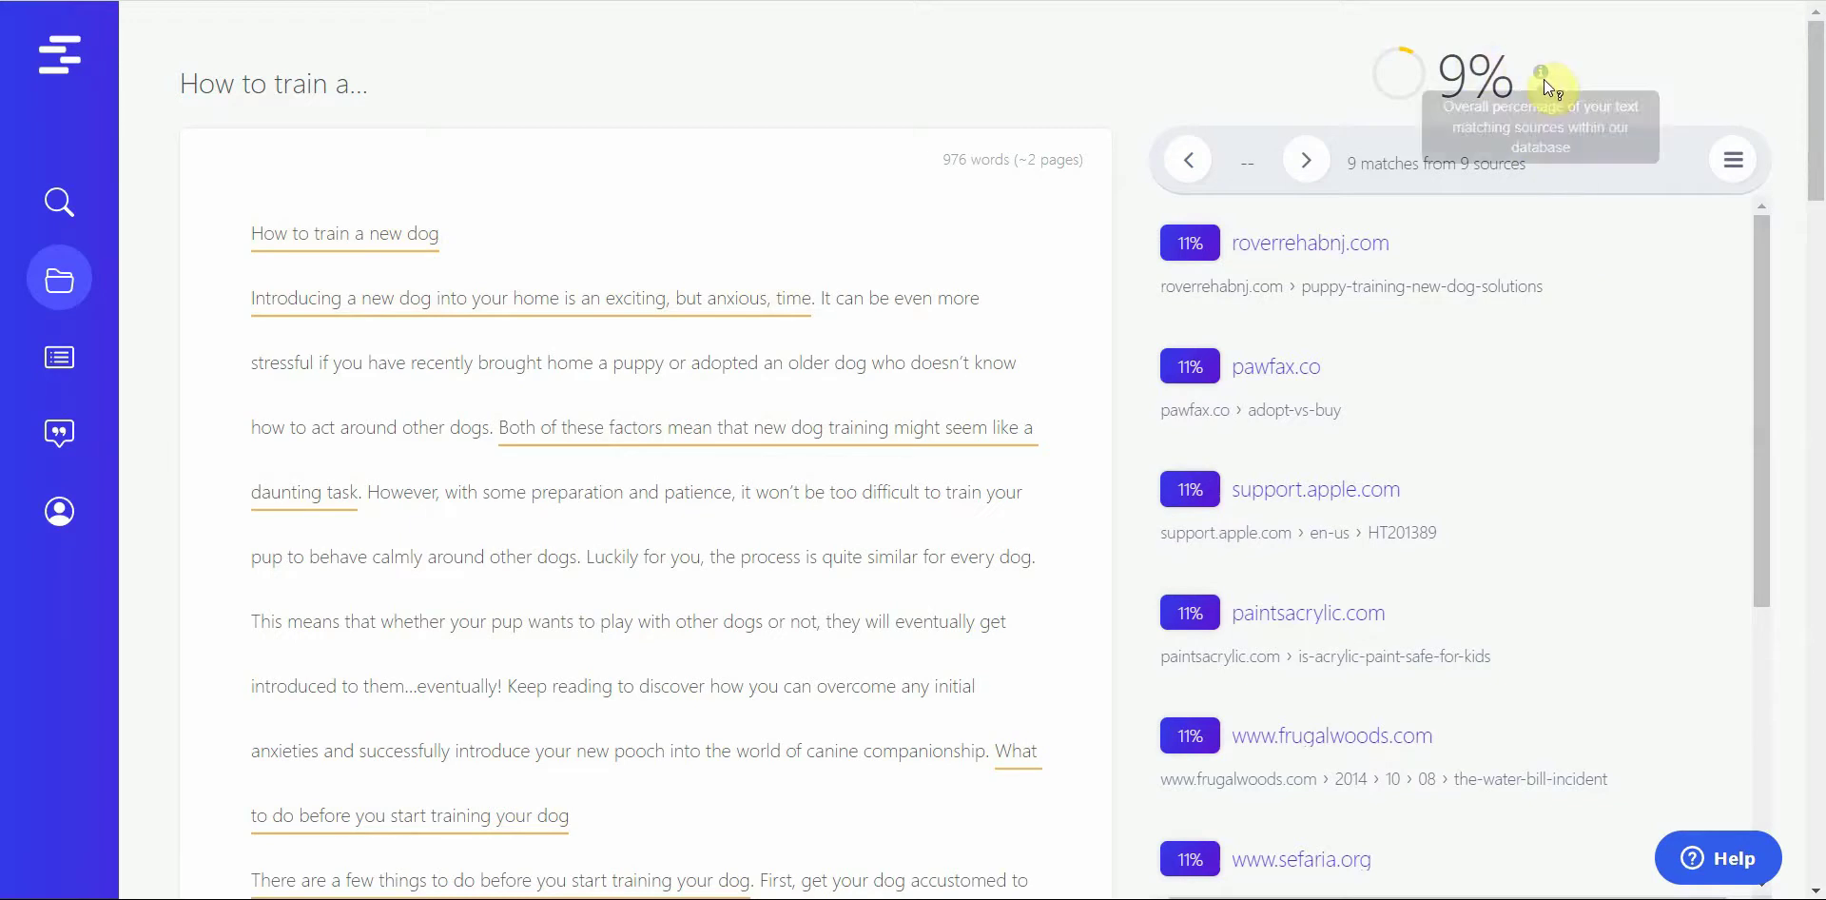
mouse_move(1543, 76)
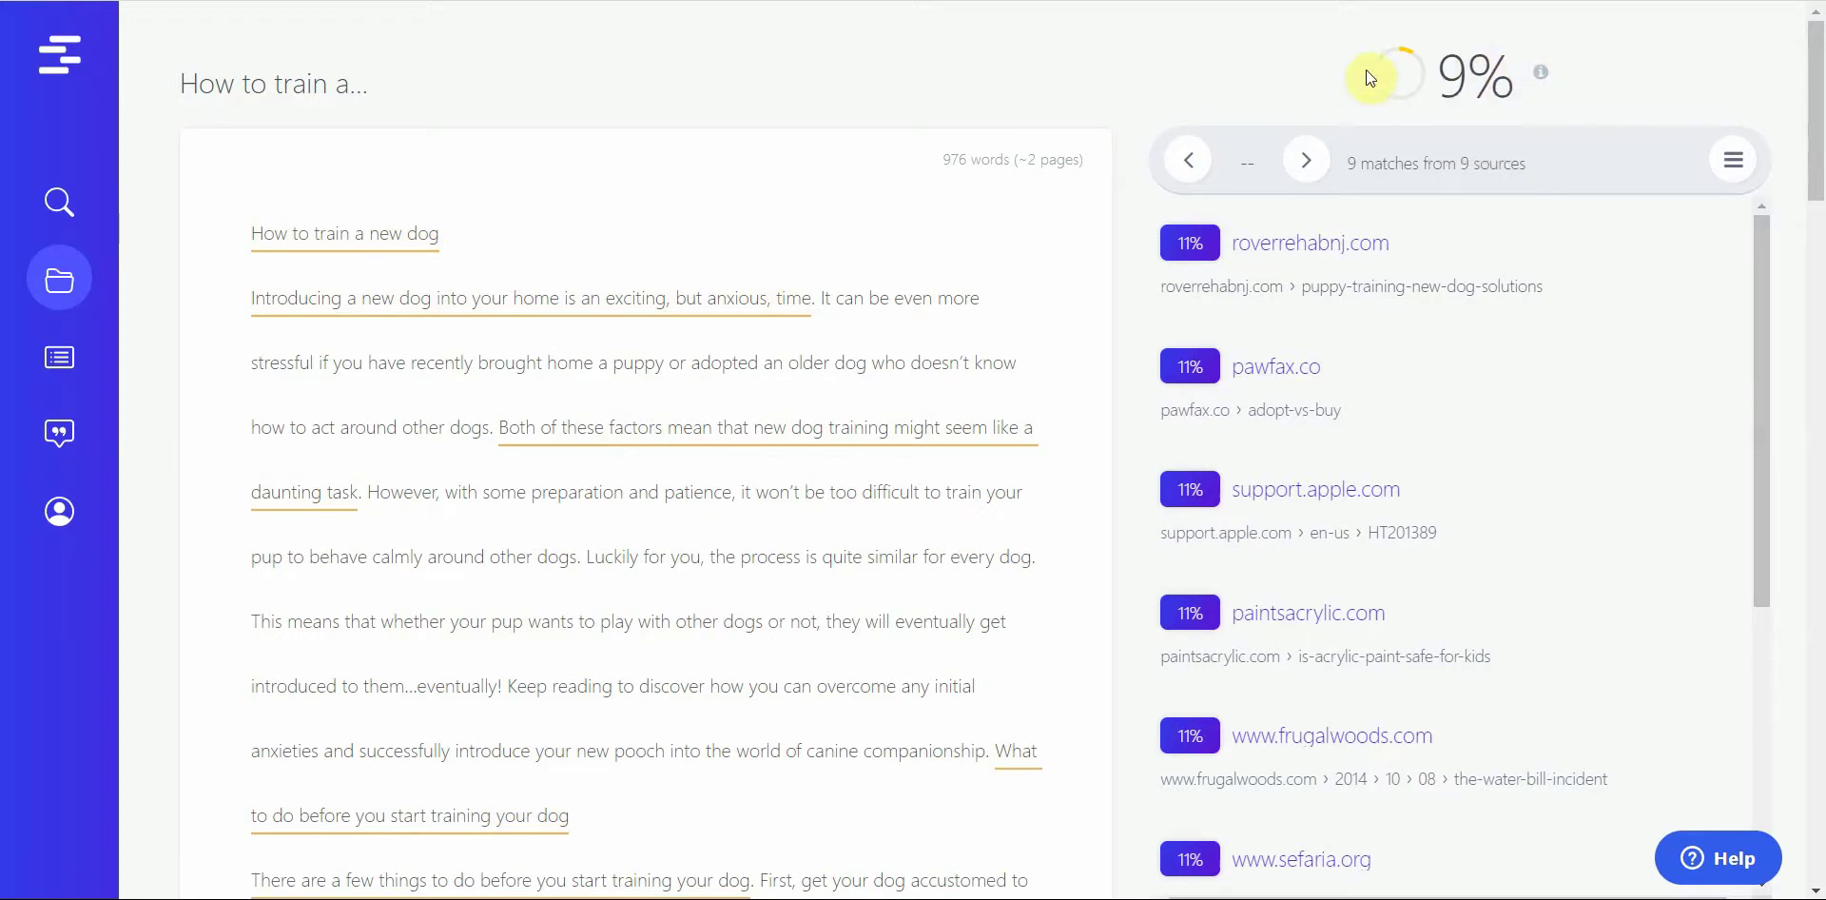
mouse_move(1815, 150)
left_mouse_down()
mouse_move(1811, 314)
mouse_move(1676, 711)
mouse_move(1668, 856)
mouse_move(1810, 460)
mouse_move(1816, 145)
left_mouse_up()
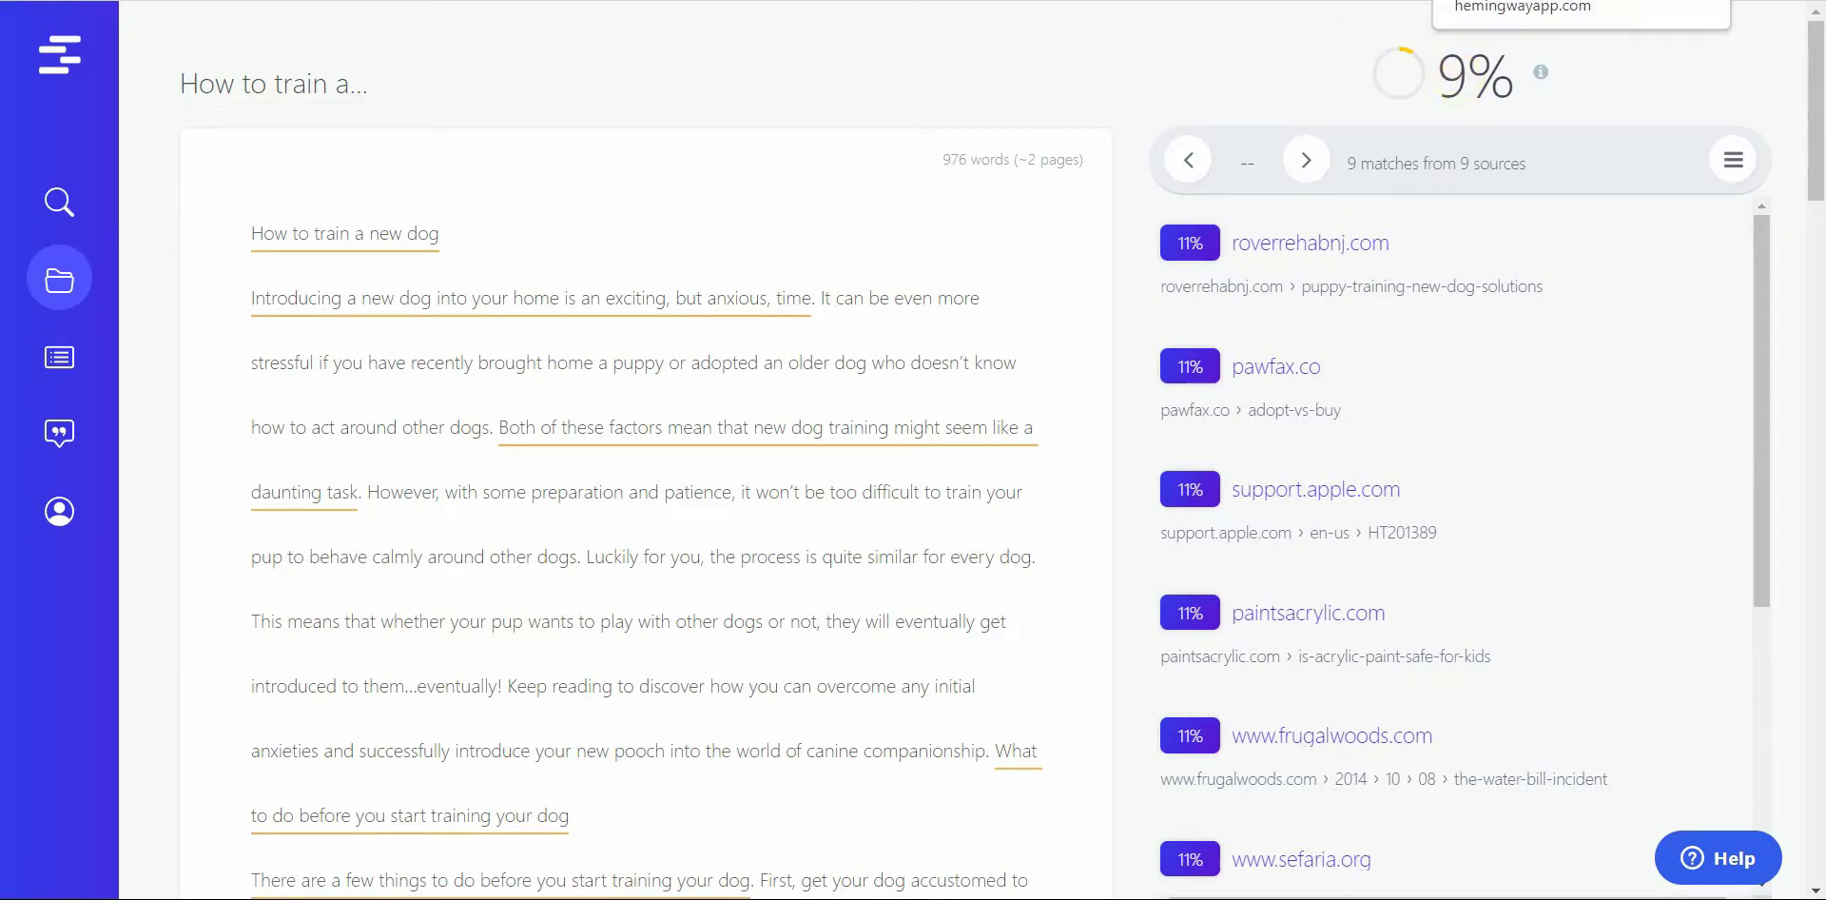
Step: Bring up Hemingway Editor with its 133-word Grade 6 sample text, then return to the Quetext results
left_click(1503, 1)
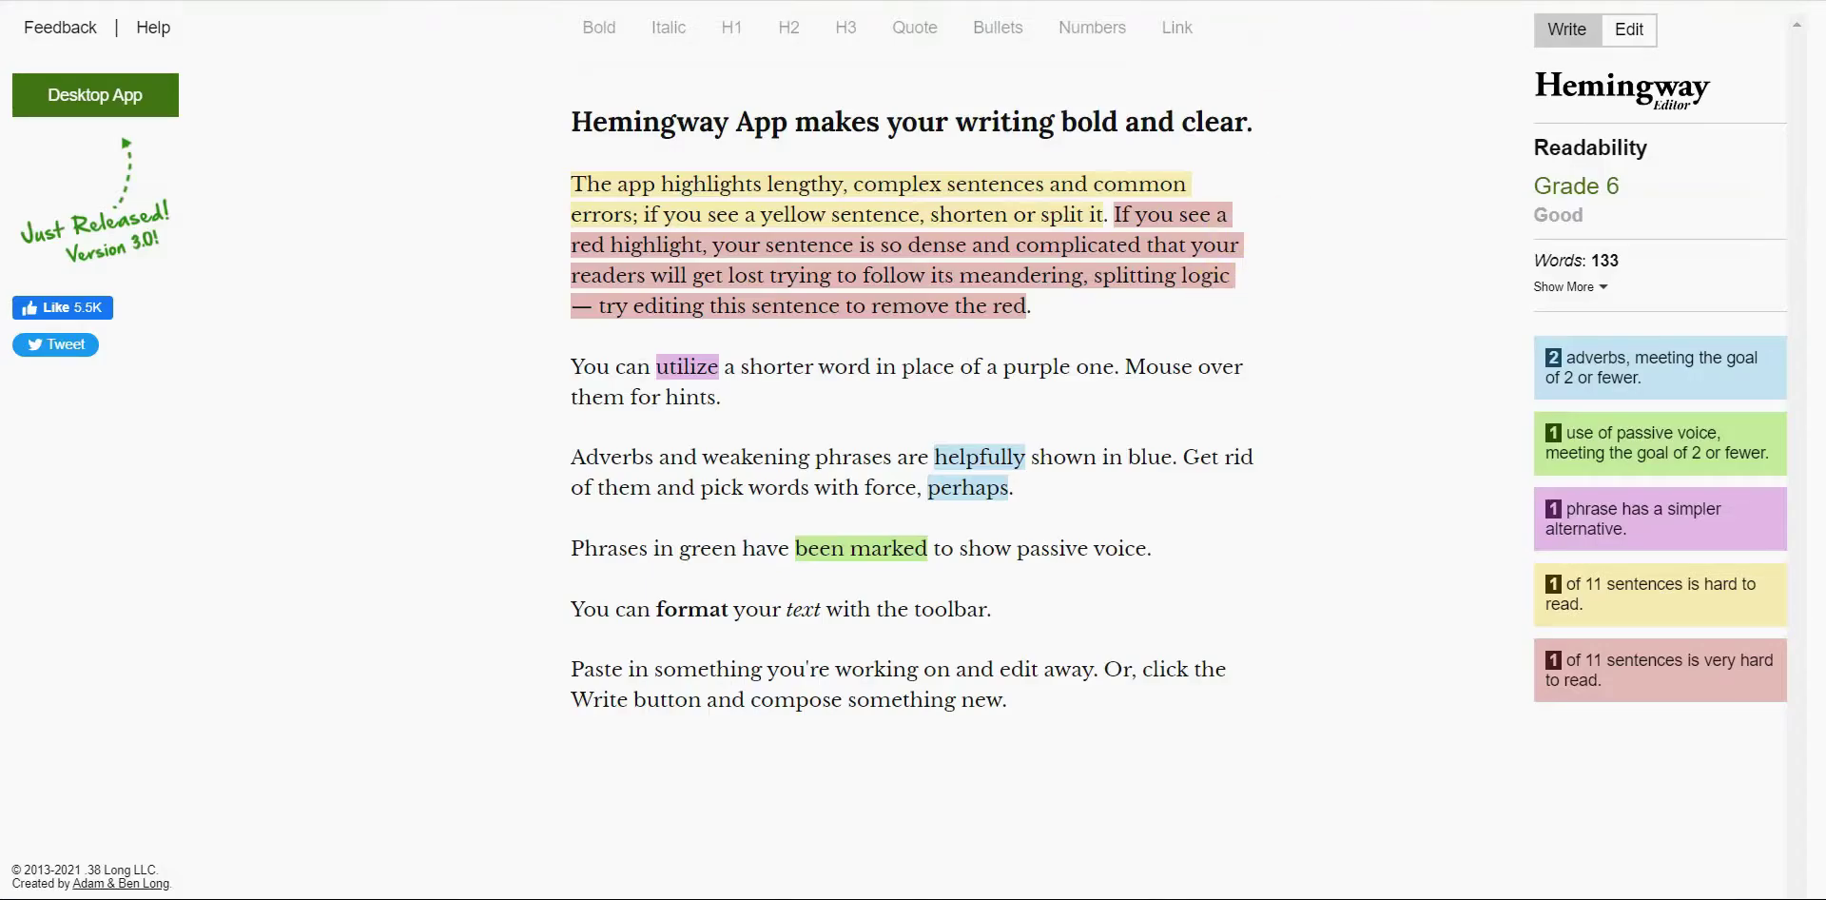
left_click(1503, 1)
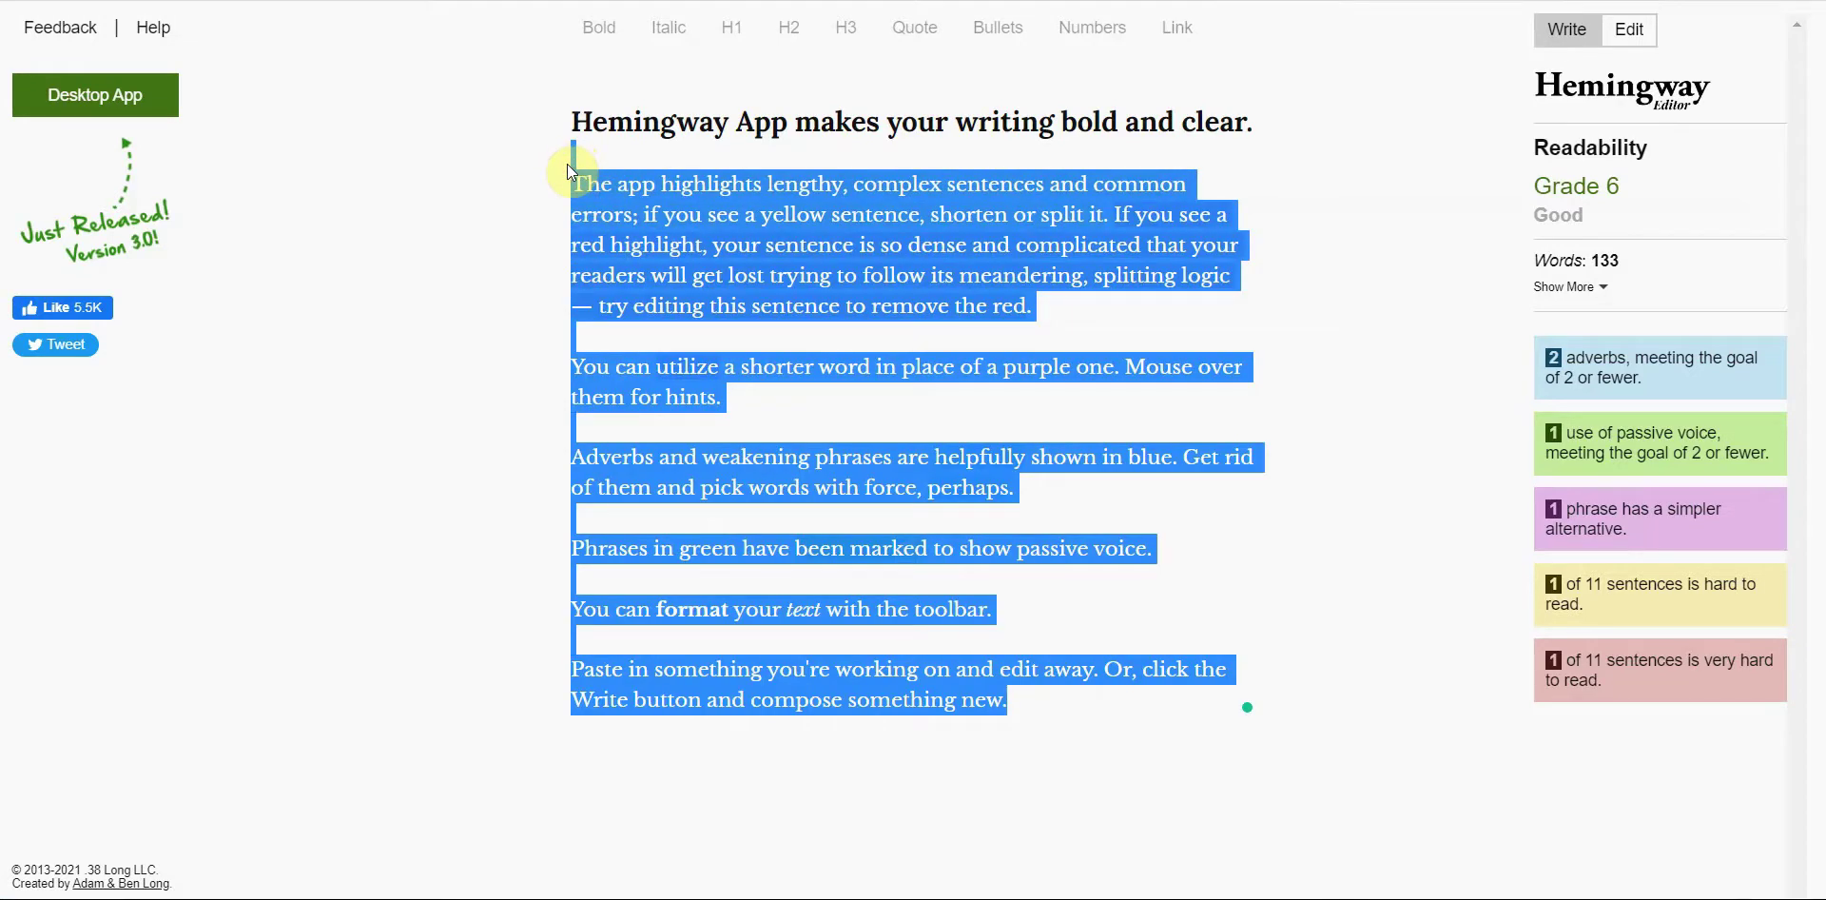
Step: Paste the article into Hemingway Editor and skim it (Grade 10, 995 words), then go to Grammarly
key("ctrl+v")
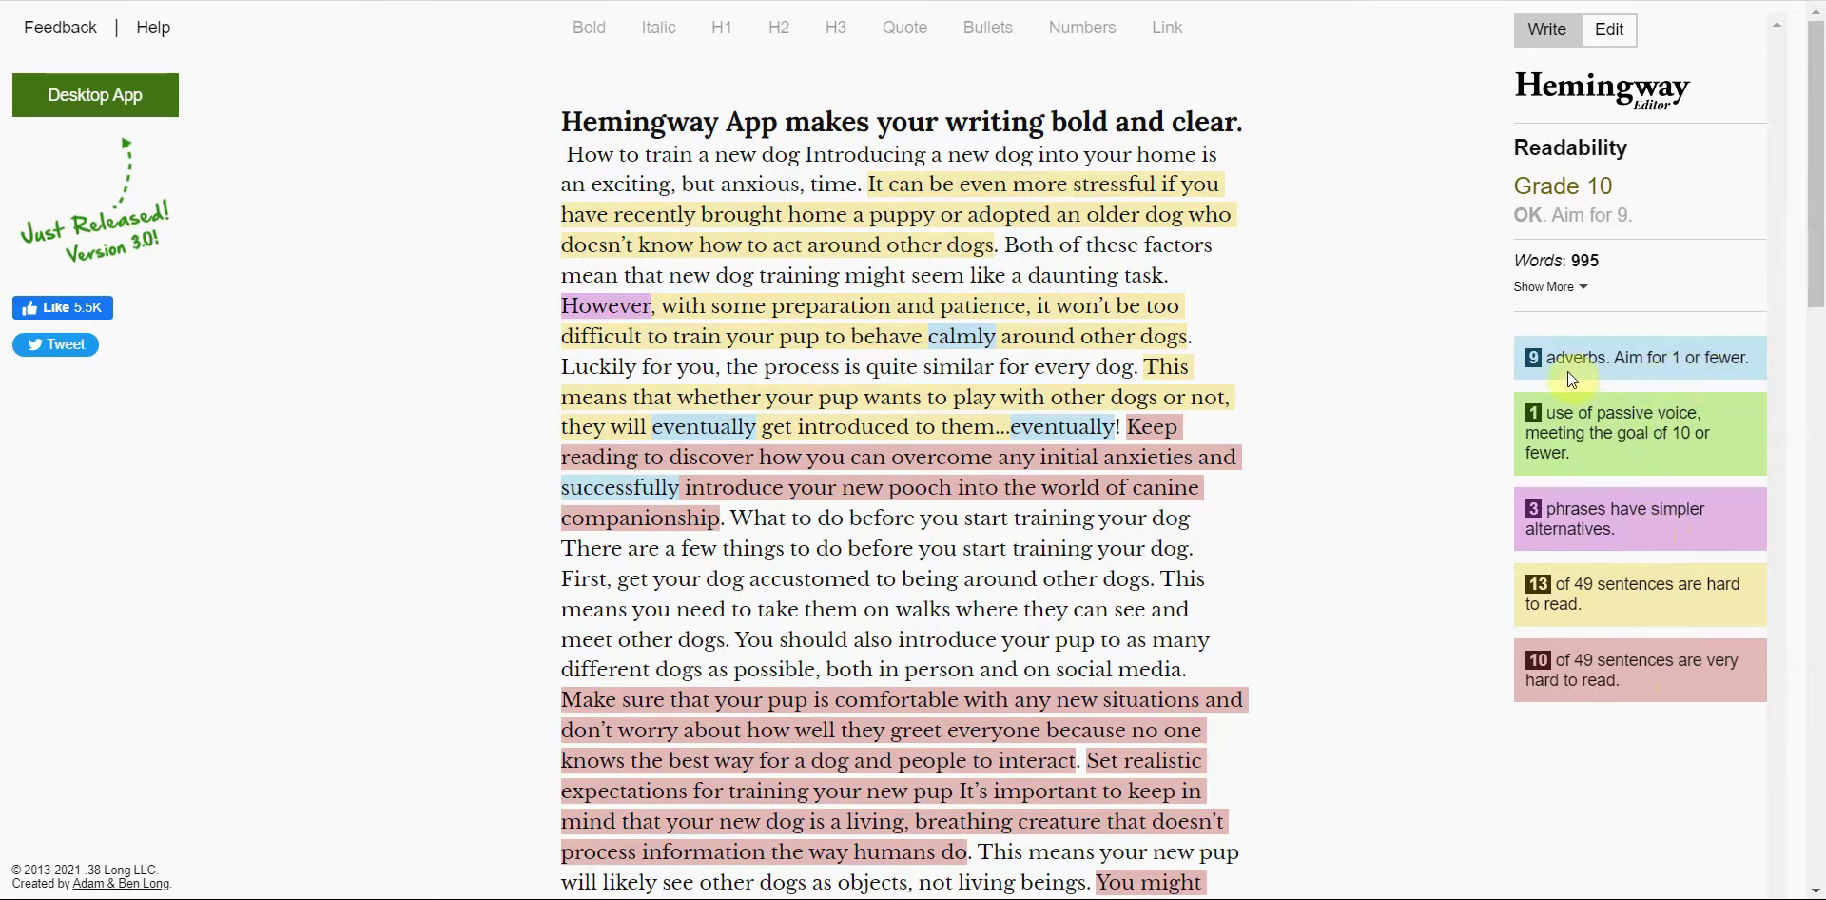
key("ctrl+End")
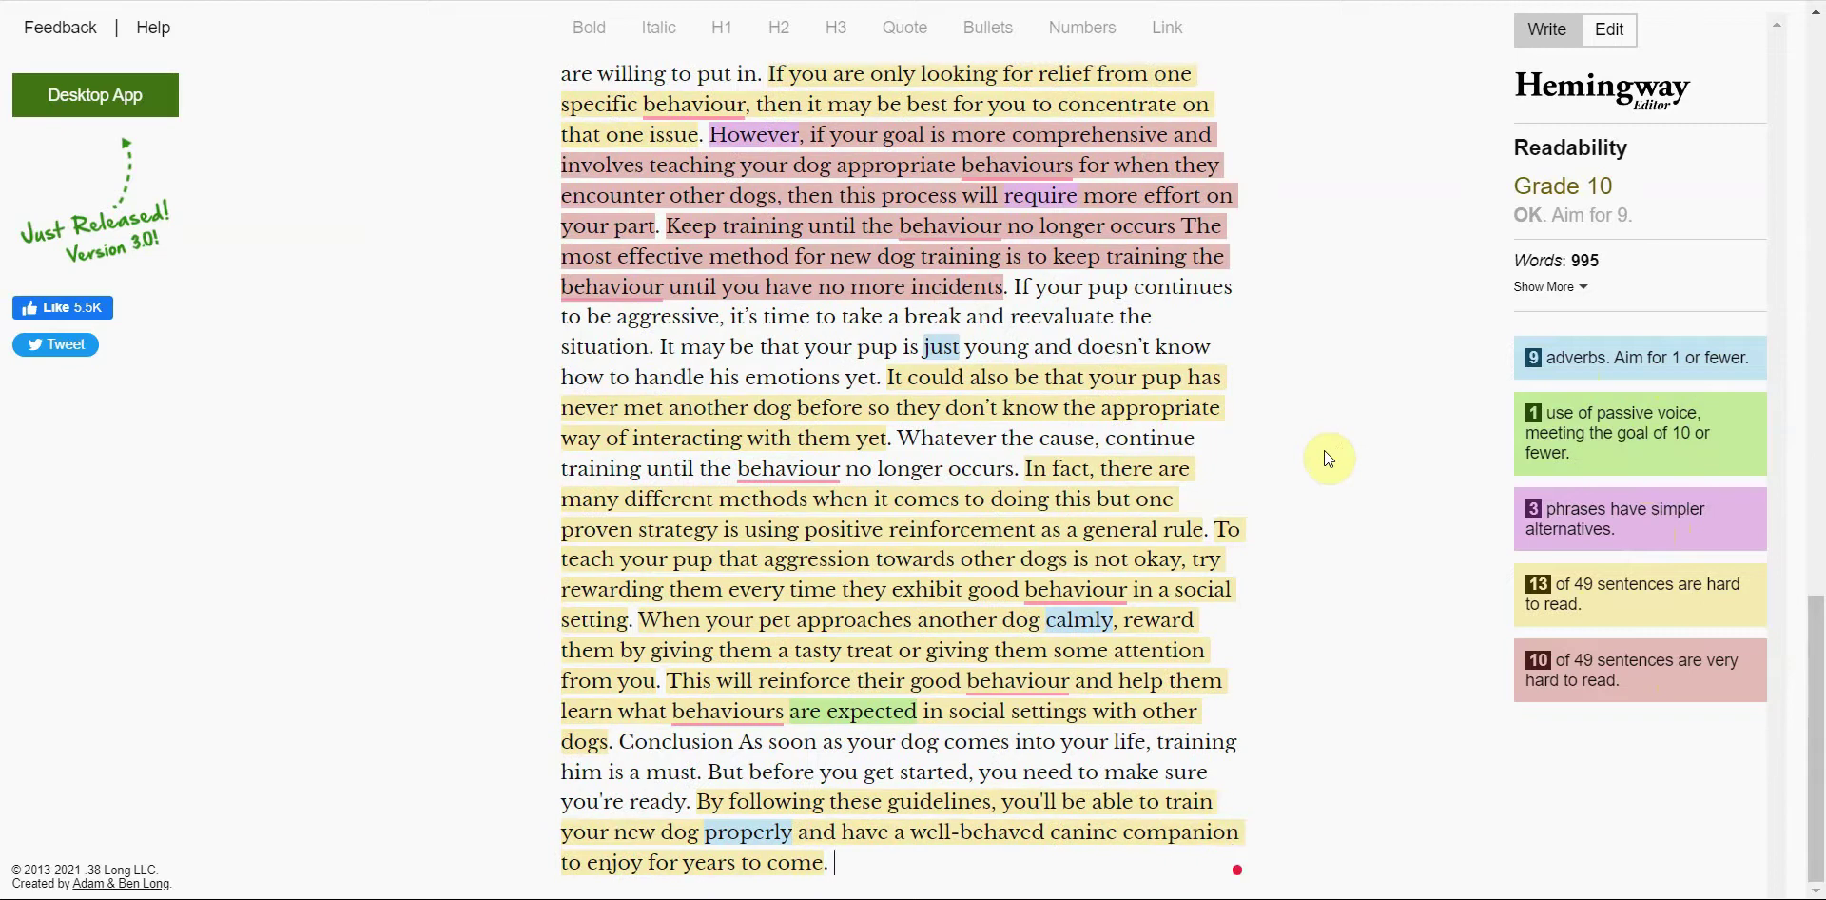
scroll(1324, 449, "up", 15)
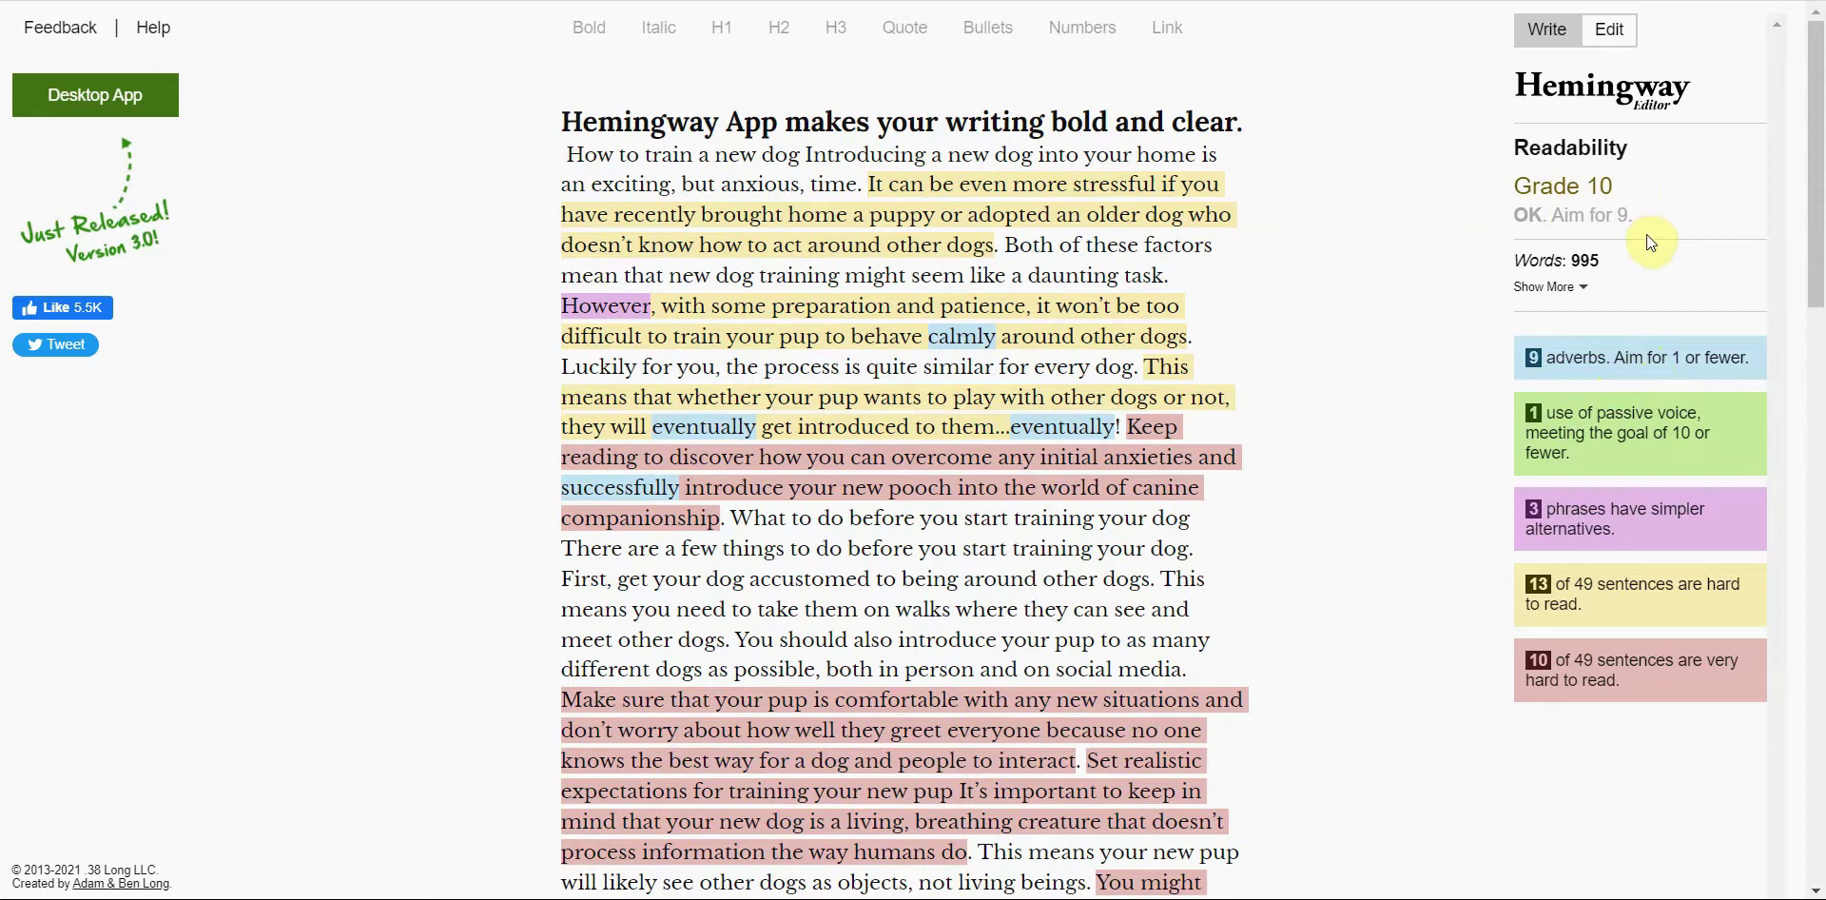
scroll(1341, 418, "down", 10)
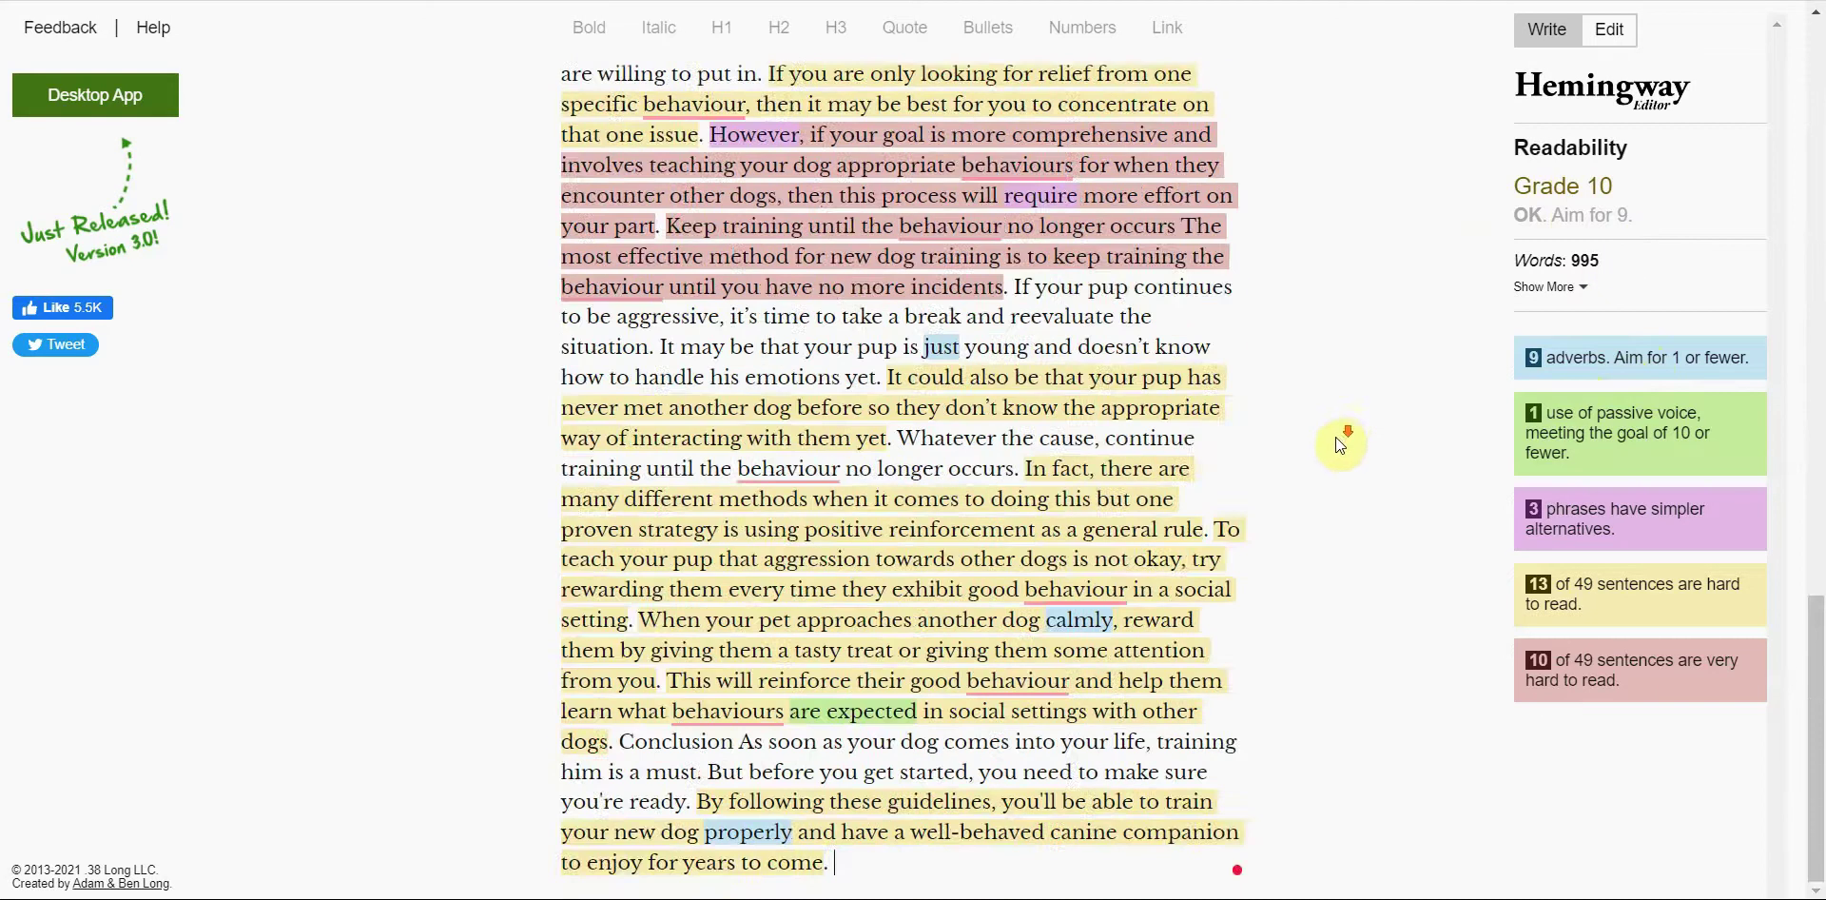
scroll(1339, 440, "up", 10)
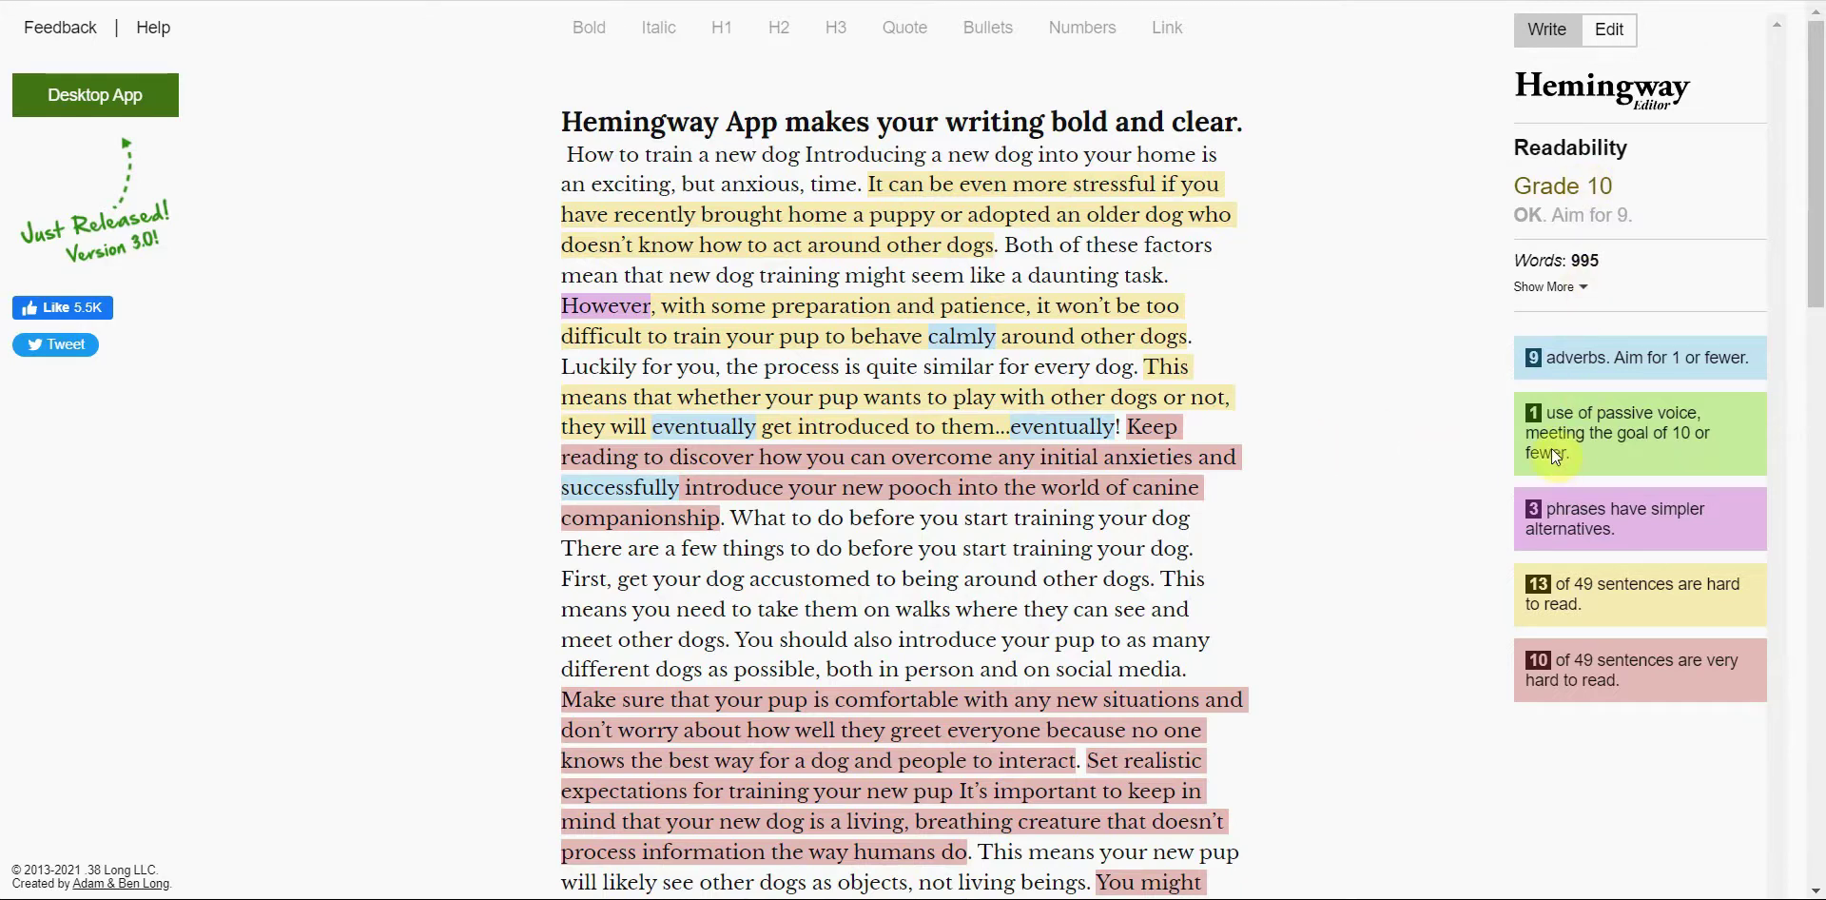
key("ctrl+End")
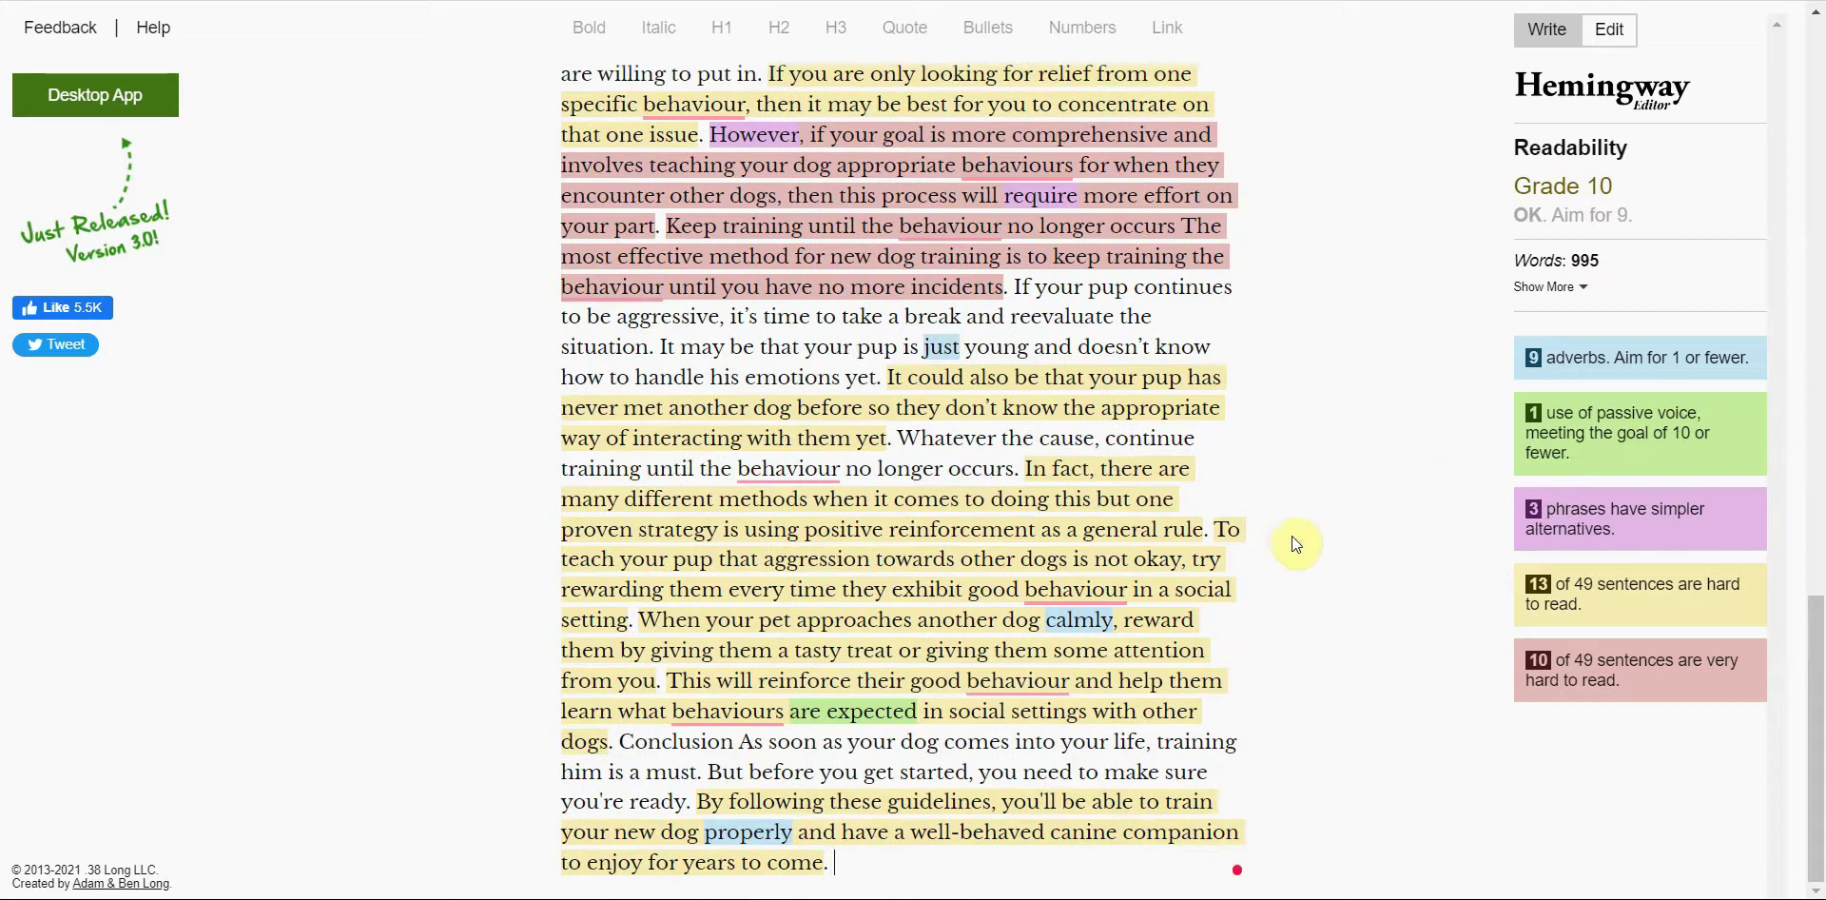
key("ctrl+Home")
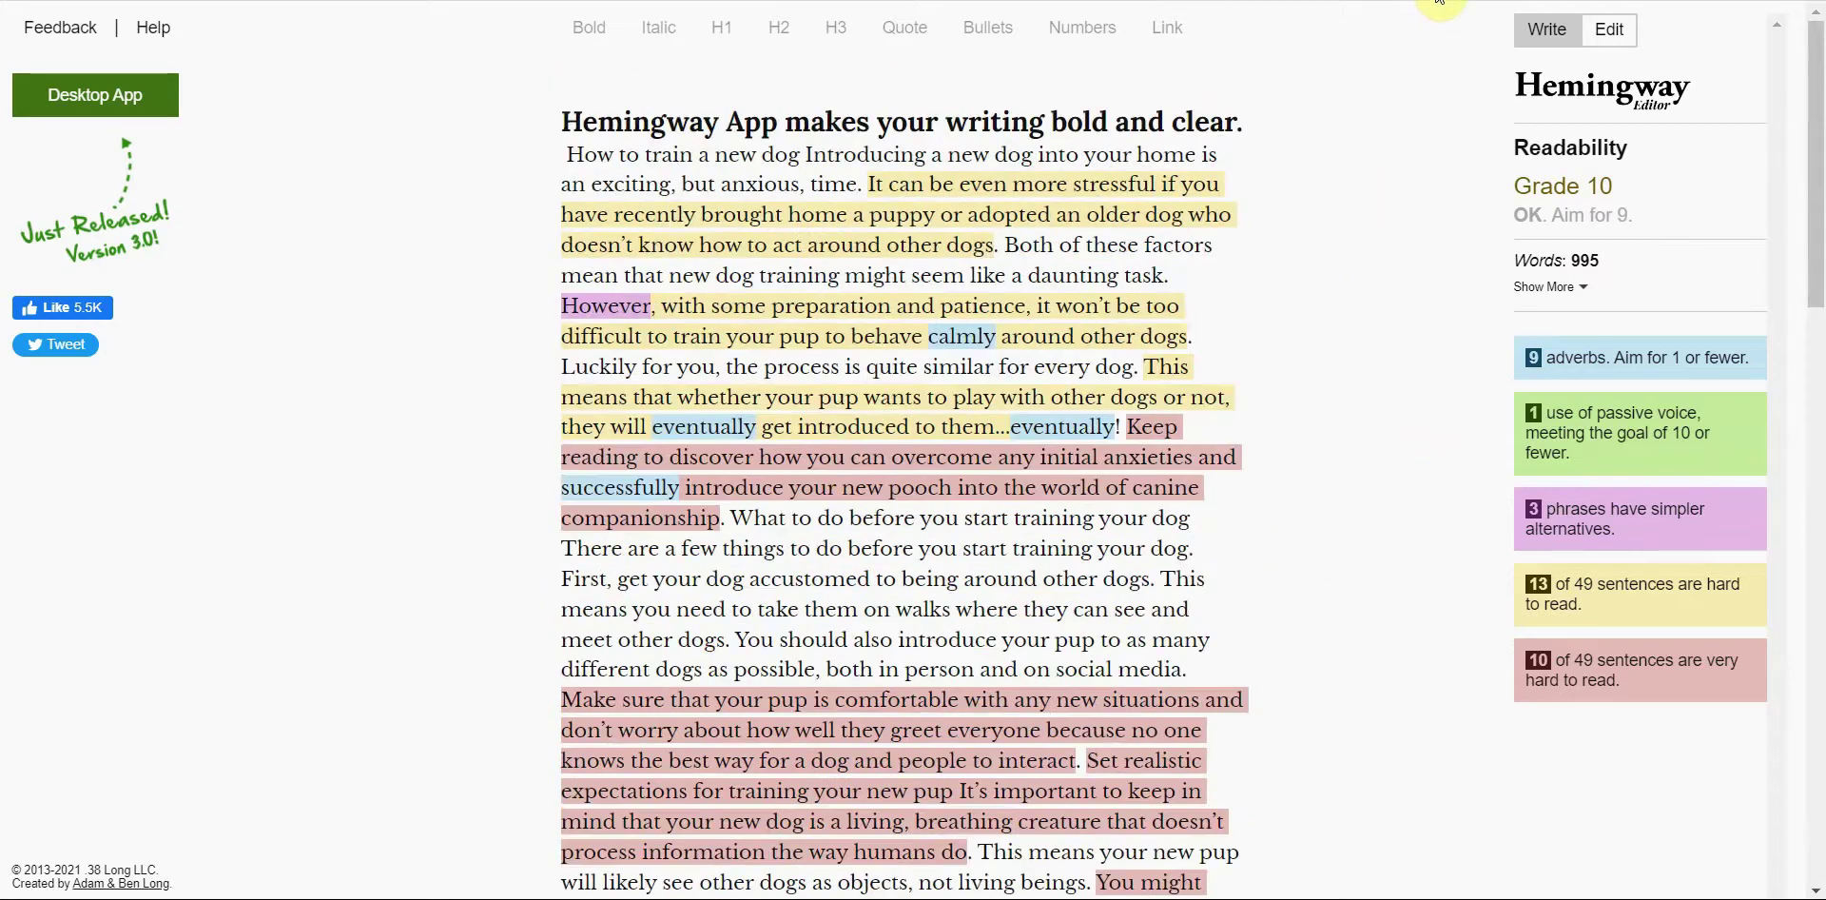
left_click(1522, 19)
Step: Paste the article into Grammarly (score 81) and expand the Correctness comma and ellipsis alerts
left_click(488, 221)
key("ctrl+v")
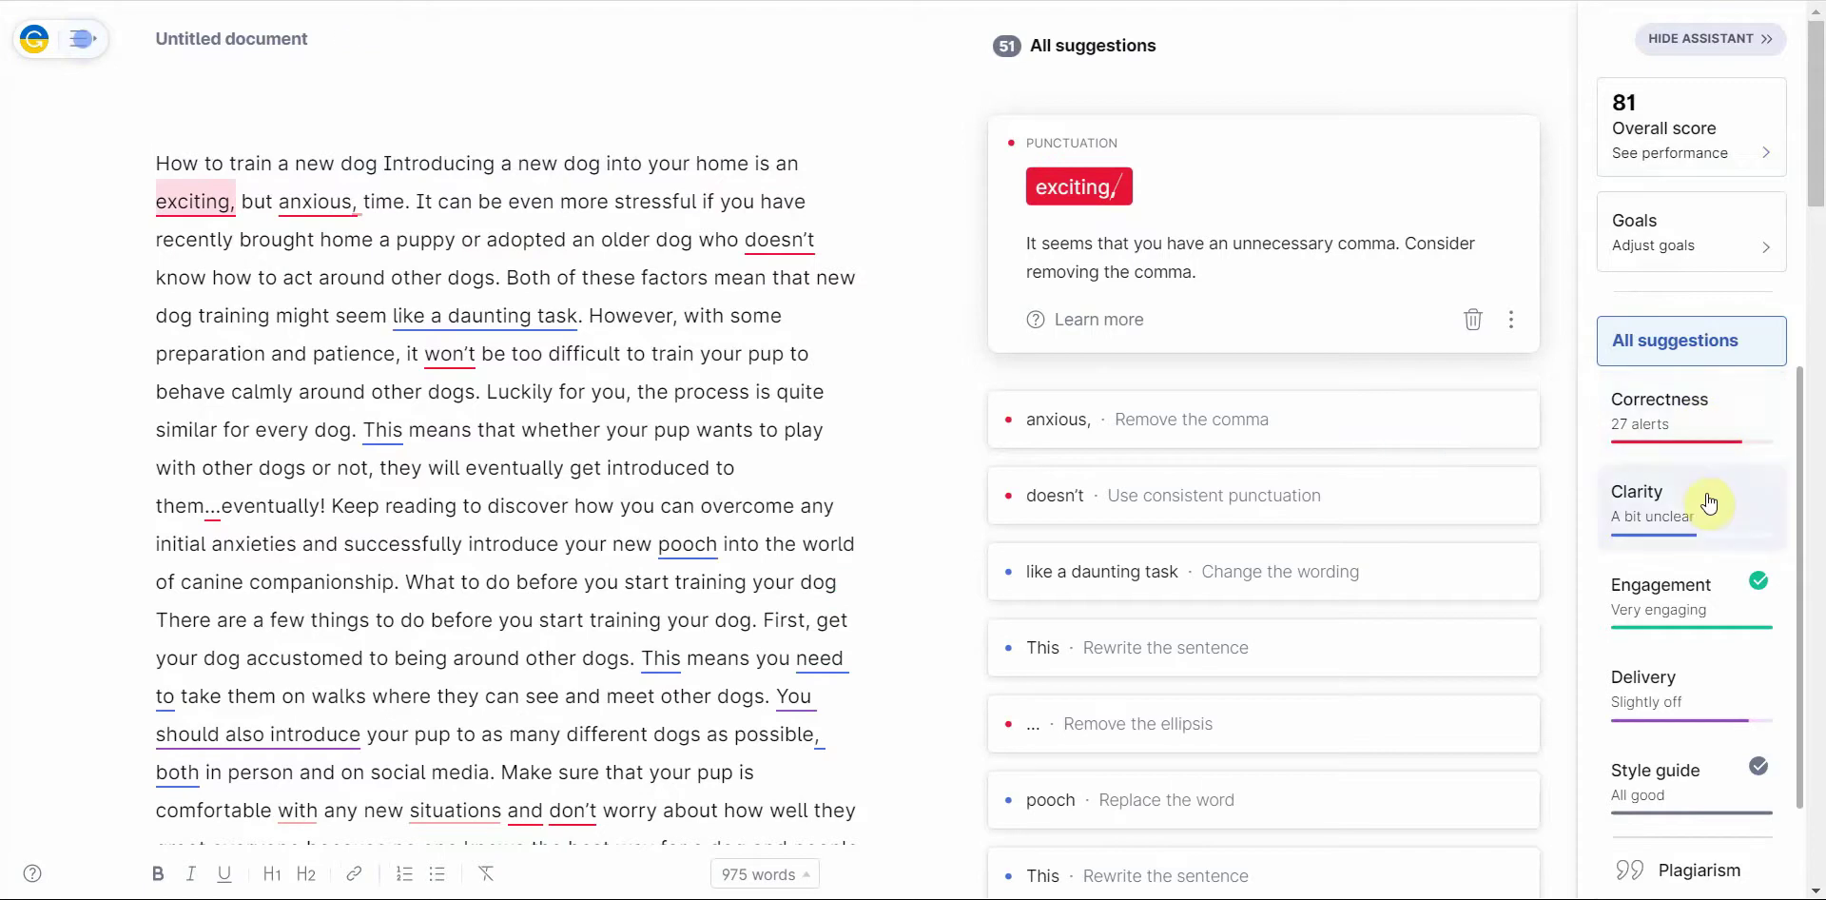
left_click(1693, 414)
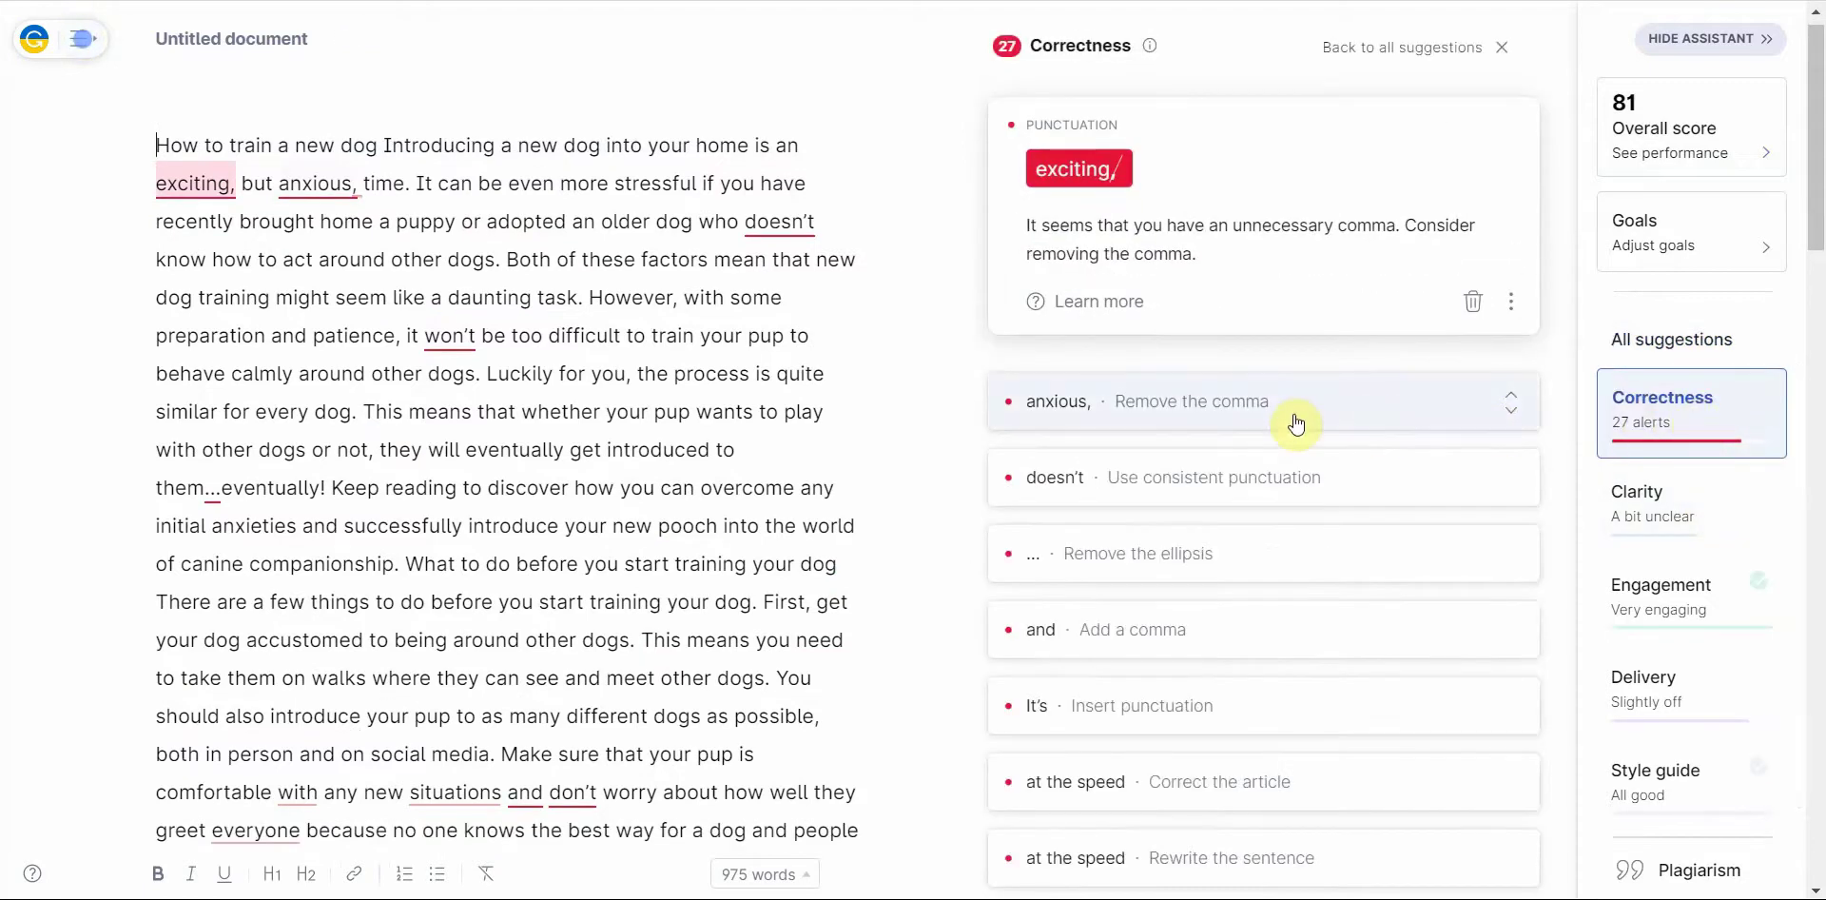
left_click(1231, 398)
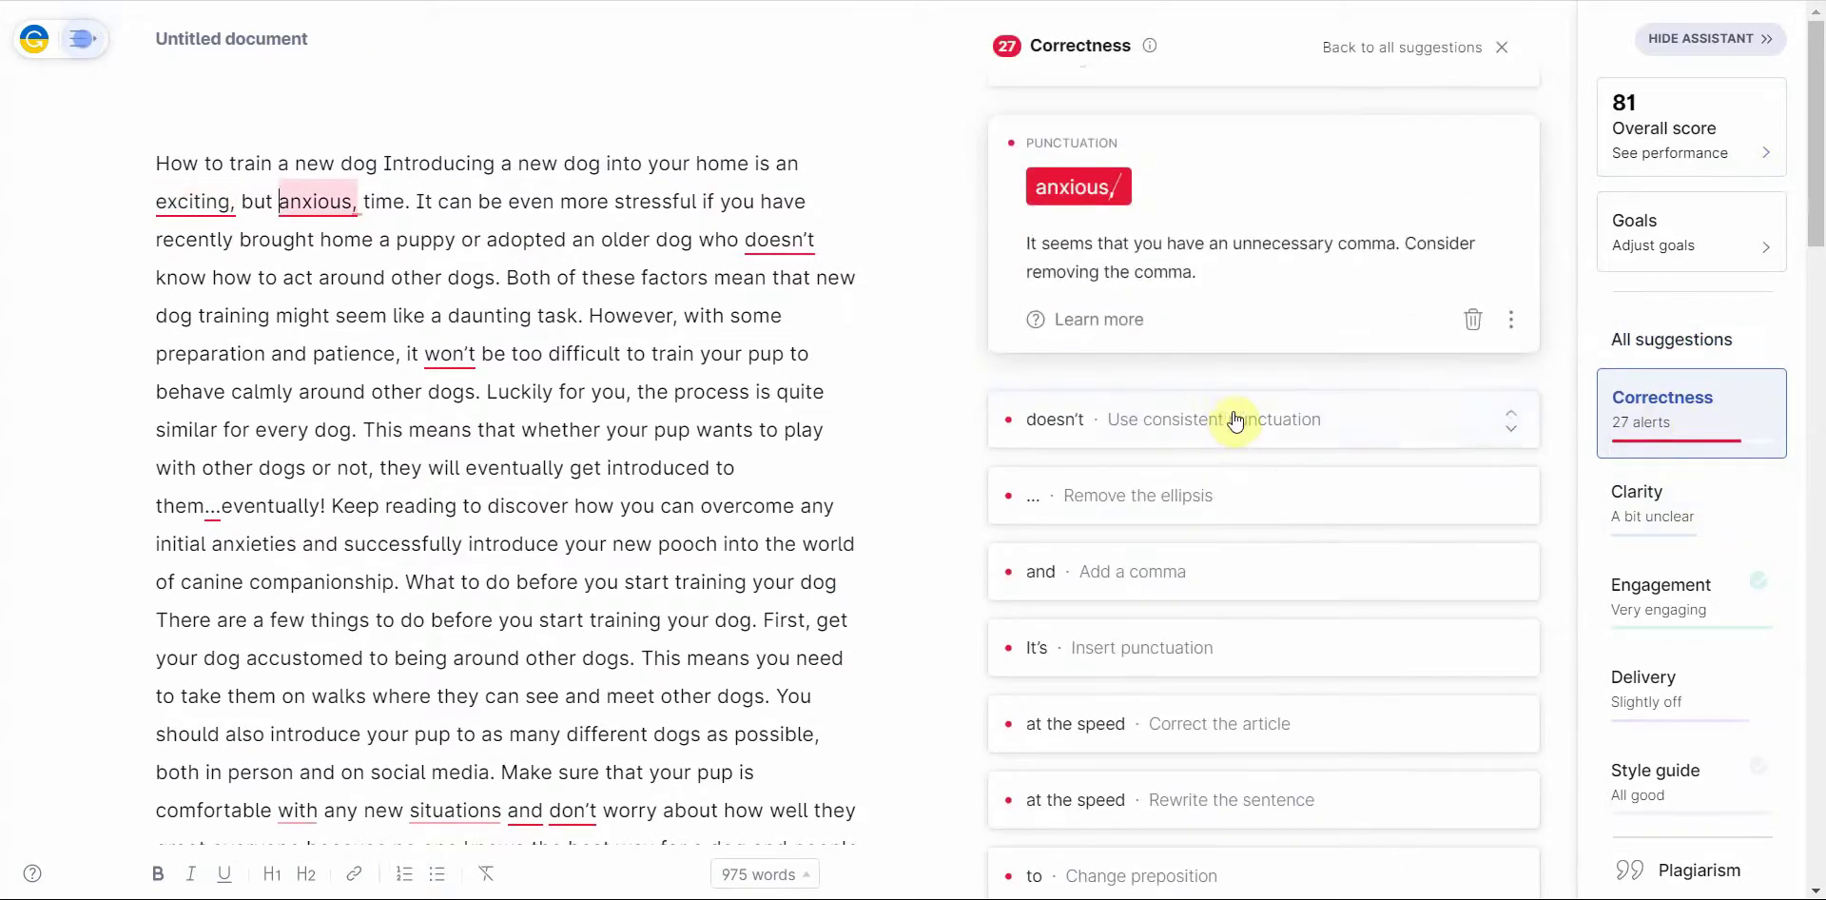
left_click(1222, 494)
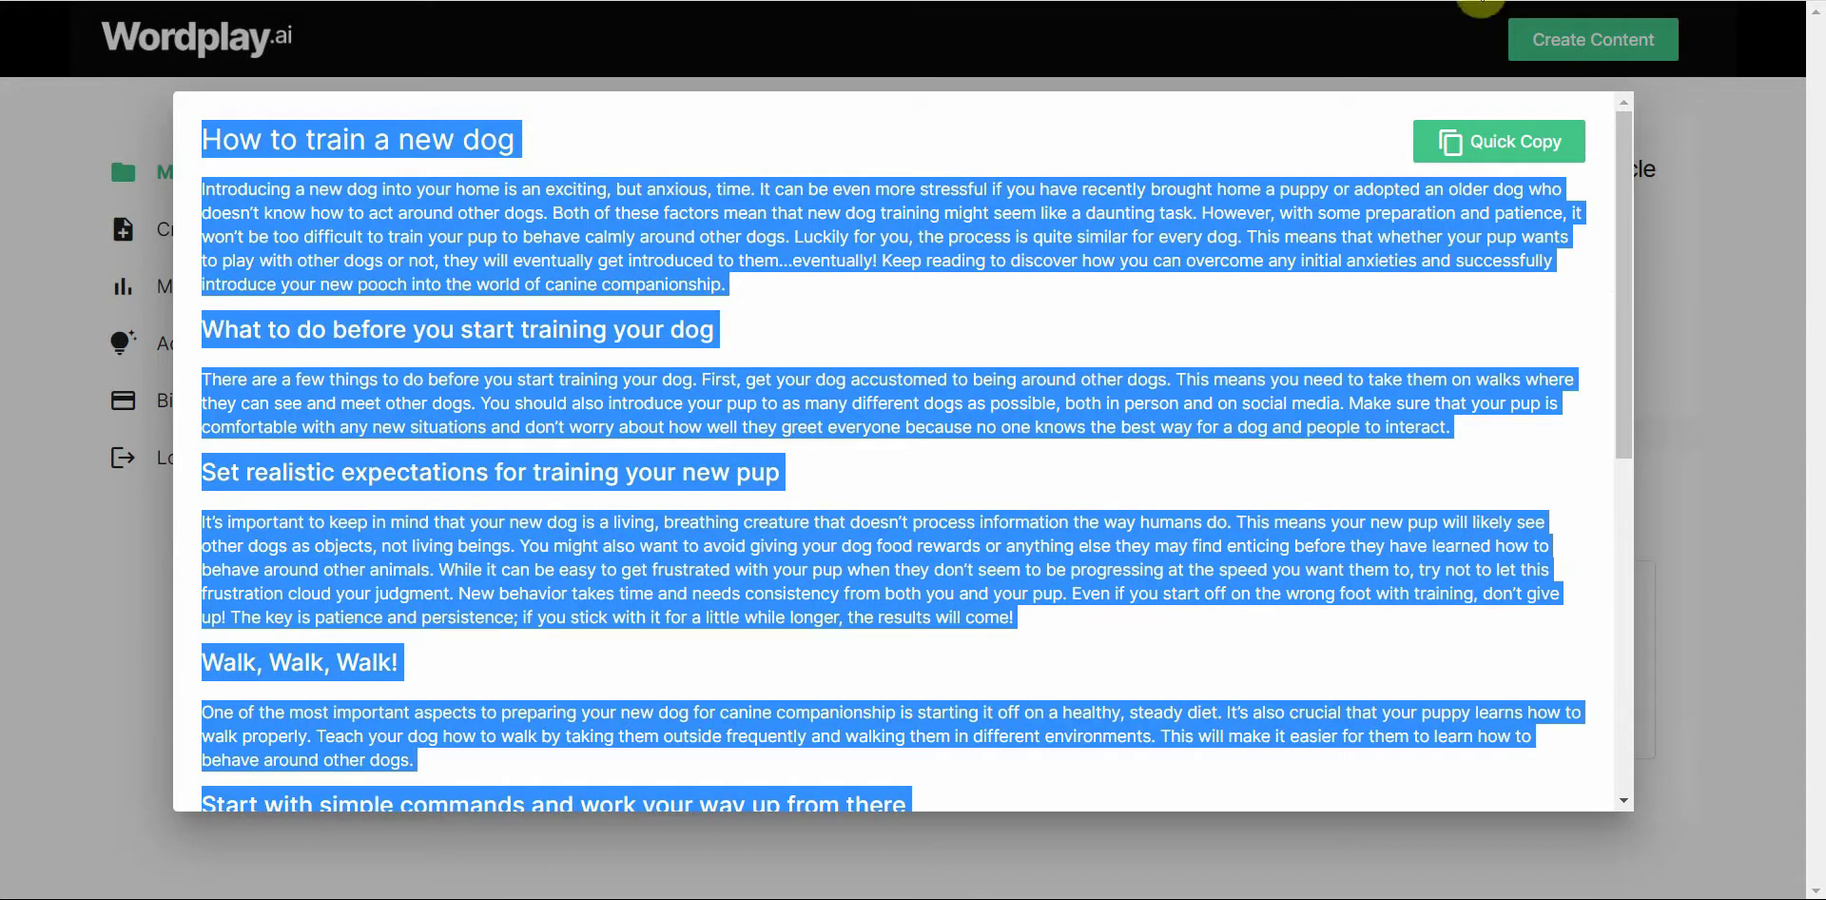
Step: Close the article preview and go to Create Articles, showing 3,883 of 7,500 words left
left_click(1660, 285)
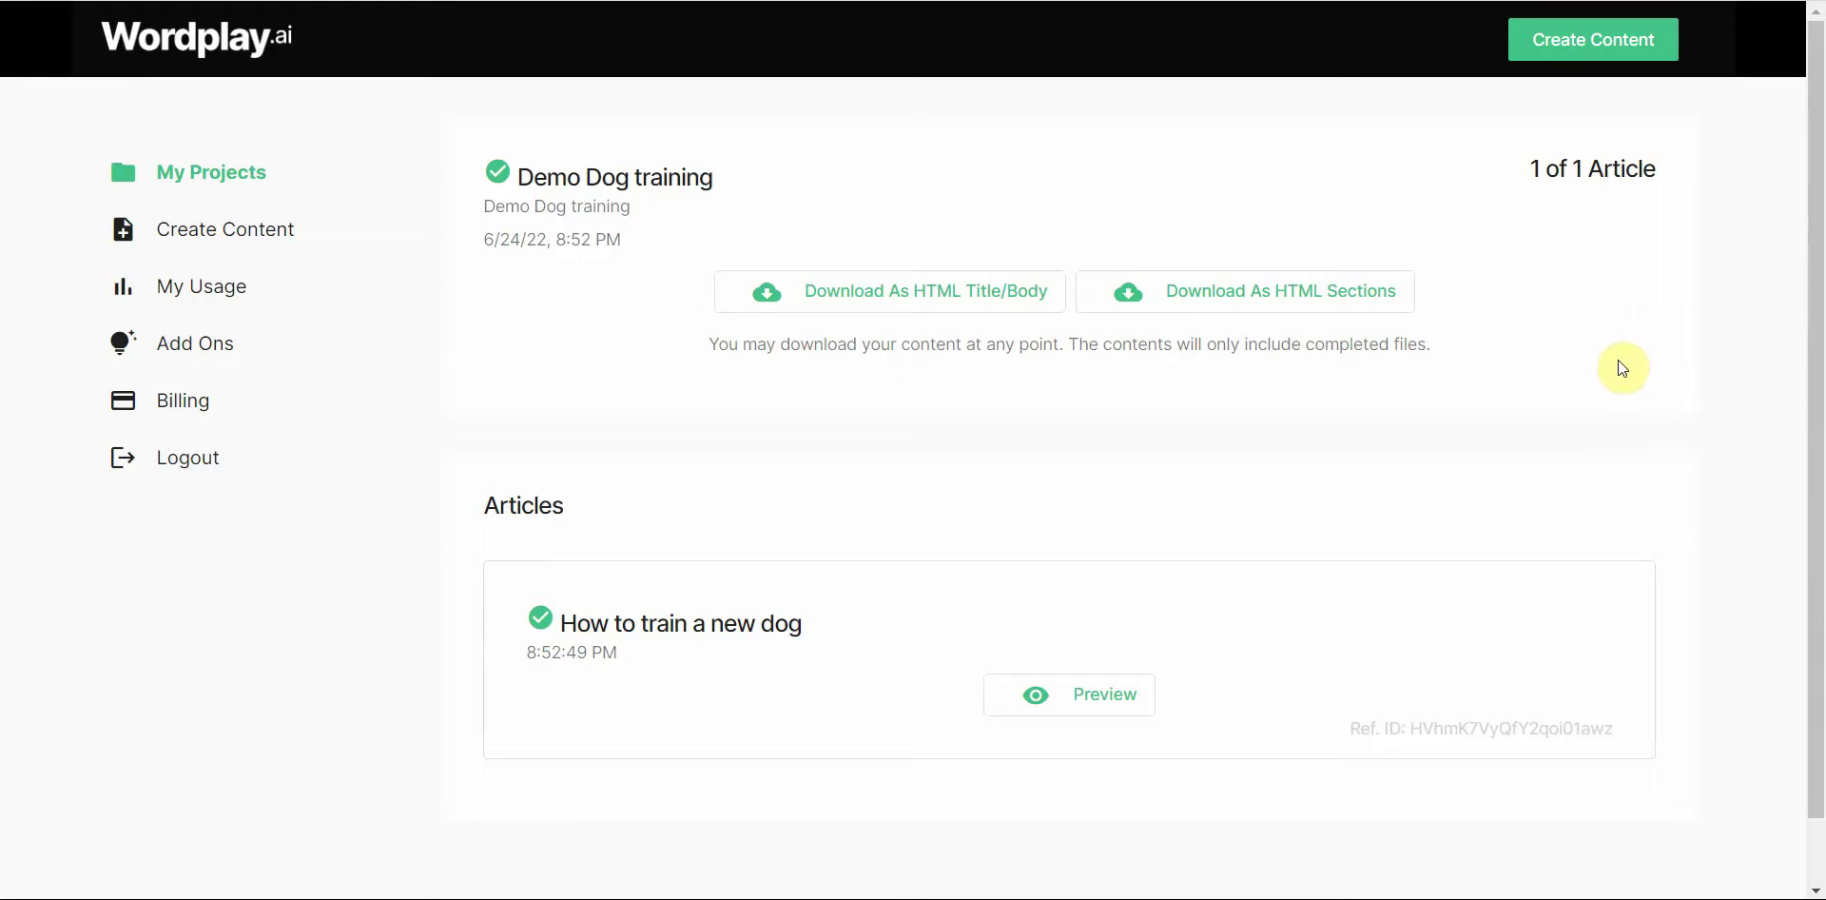
scroll(1621, 370, "down", 1)
scroll(1620, 370, "up", 1)
left_click(284, 238)
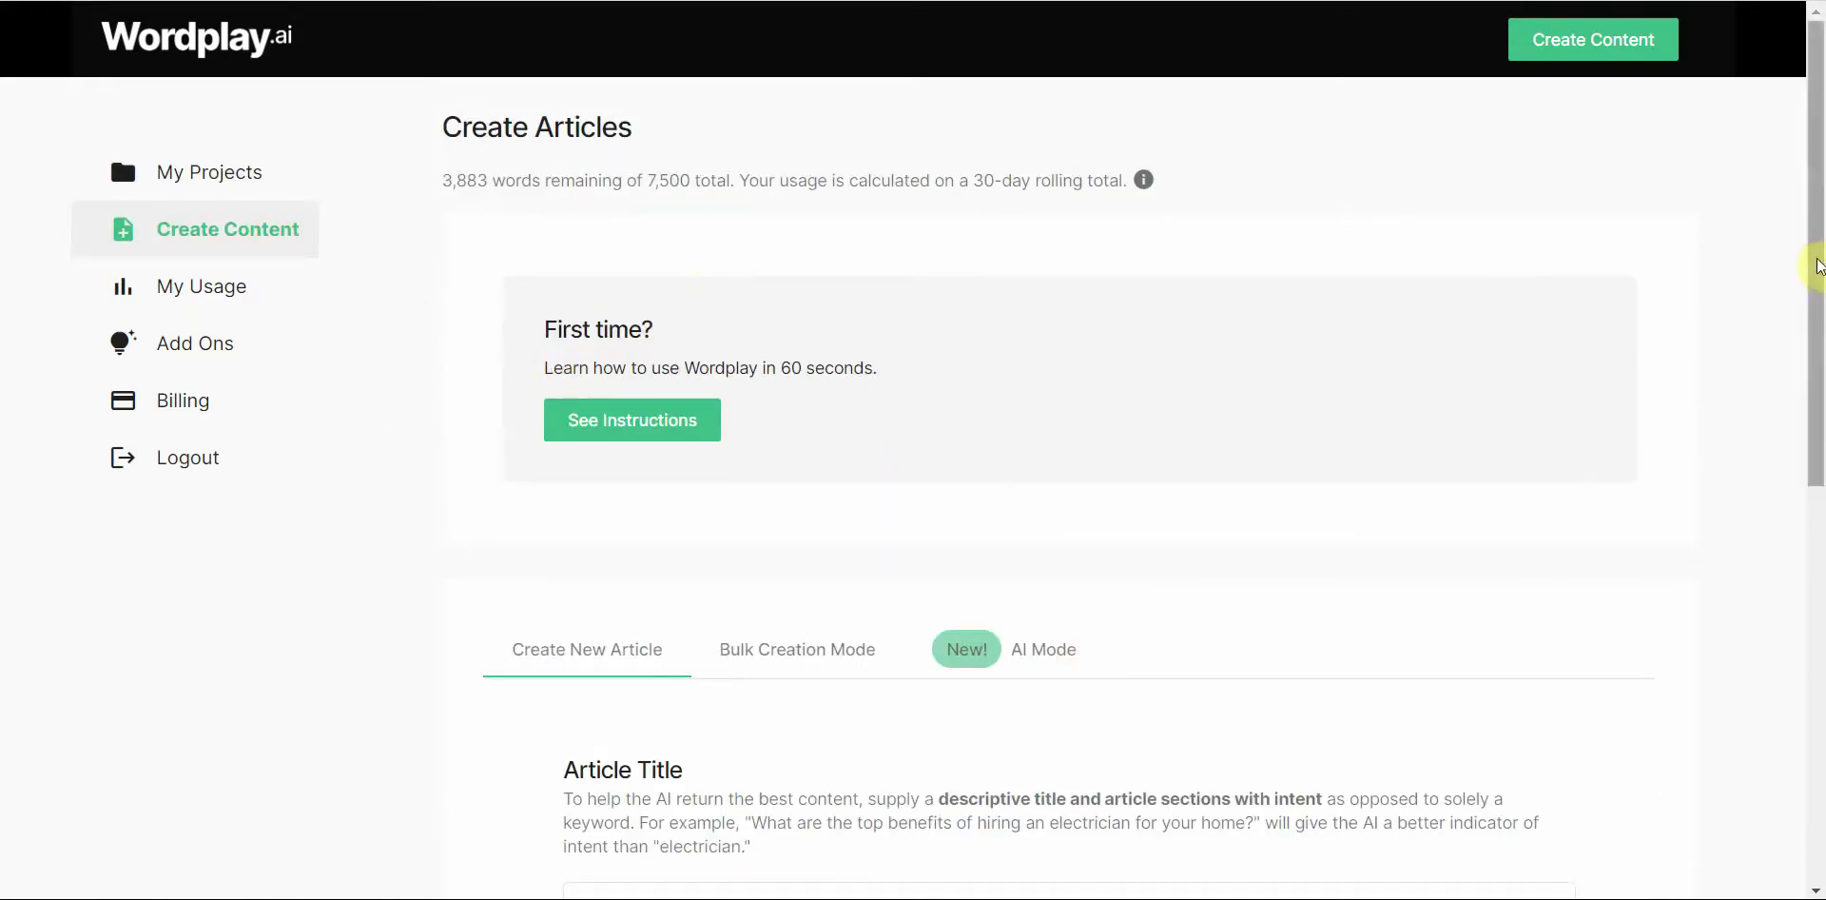
Step: Switch the article creator to AI Mode and place the cursor in the Article Titles box
left_click_drag(1816, 266, 1788, 220)
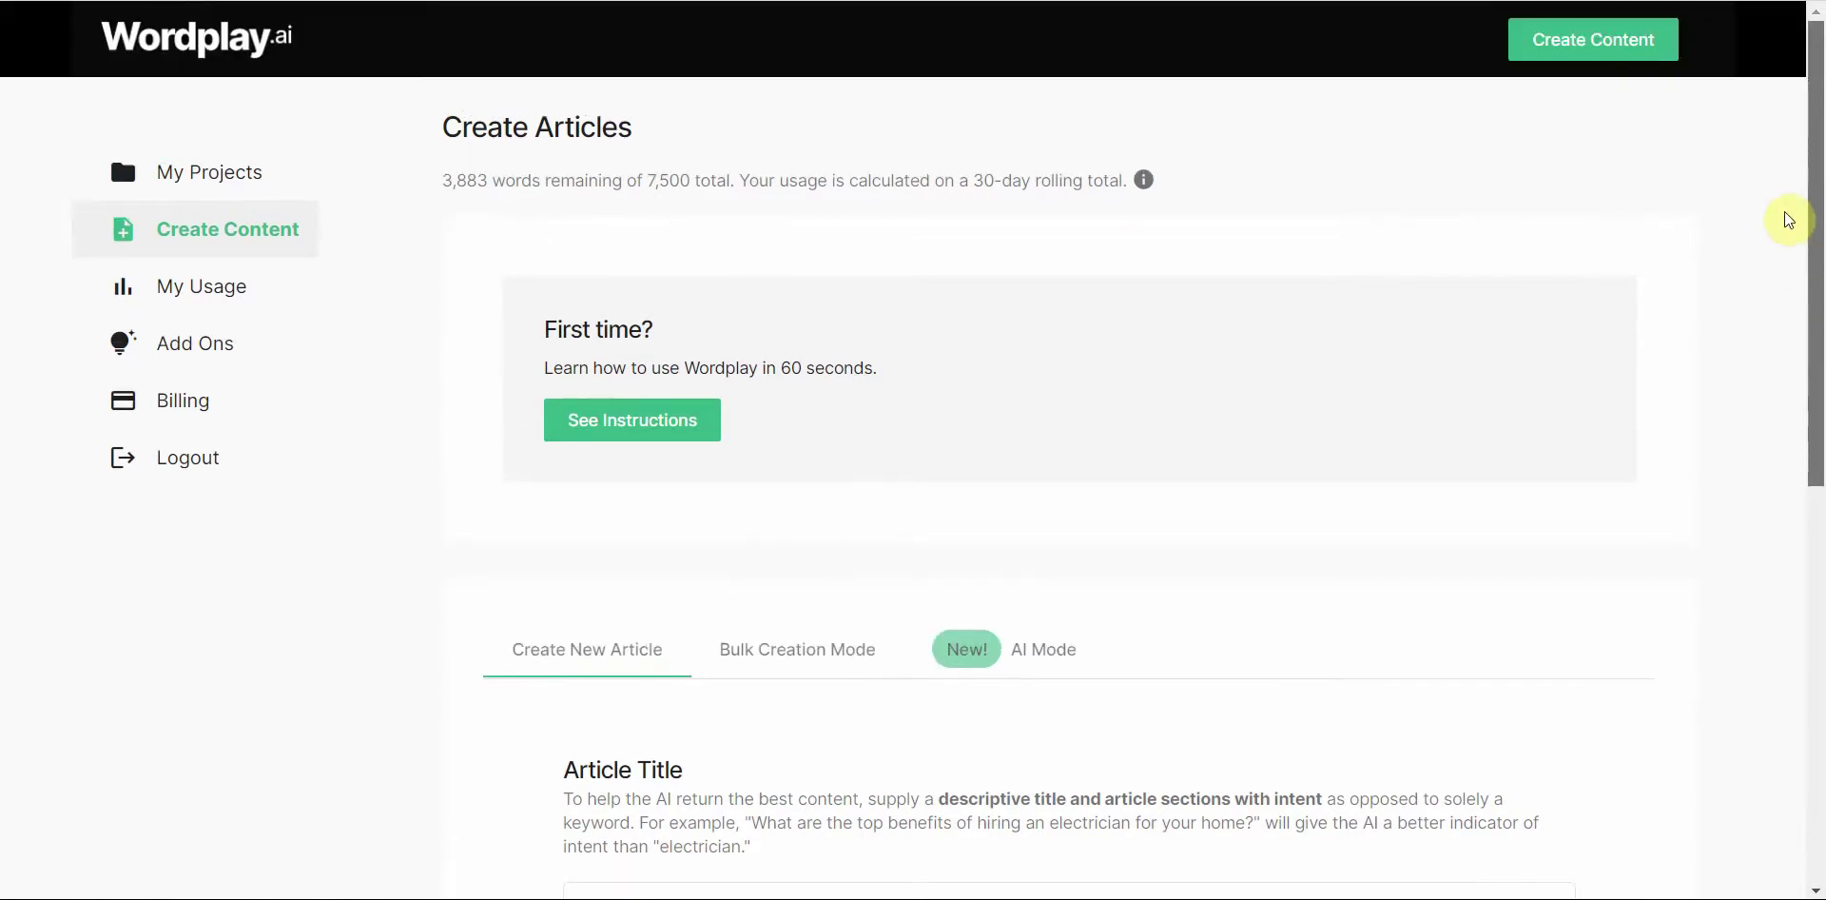
scroll(1788, 221, "down", 3)
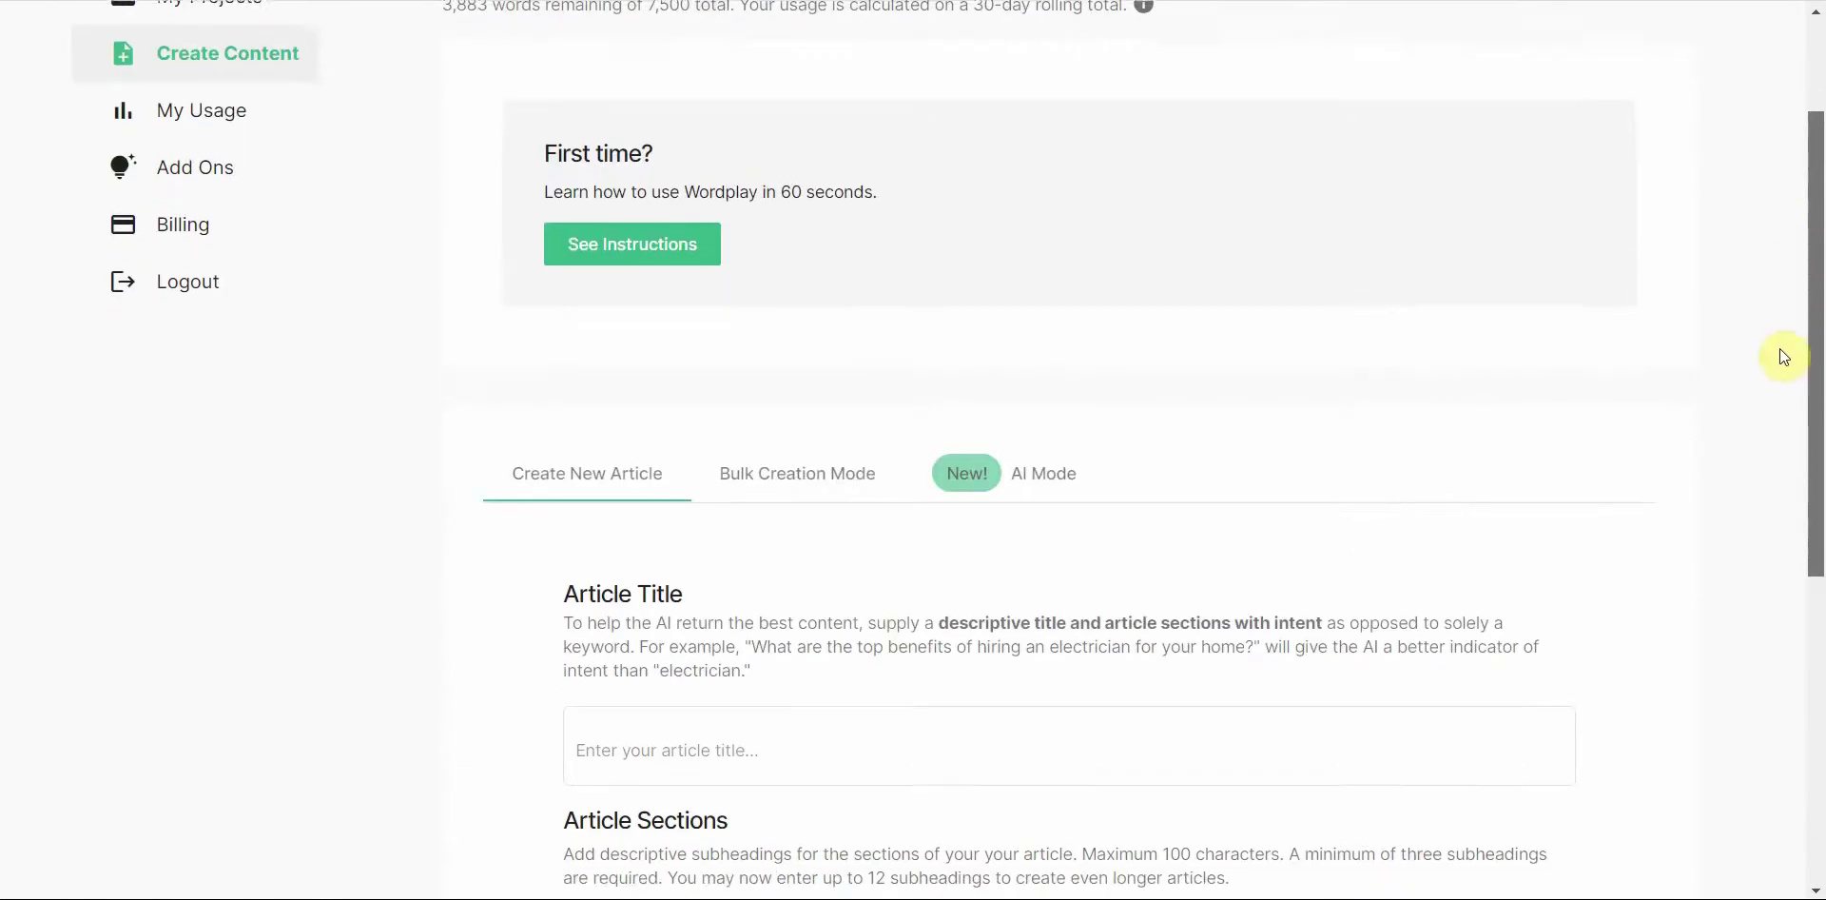
scroll(1773, 391, "down", 1)
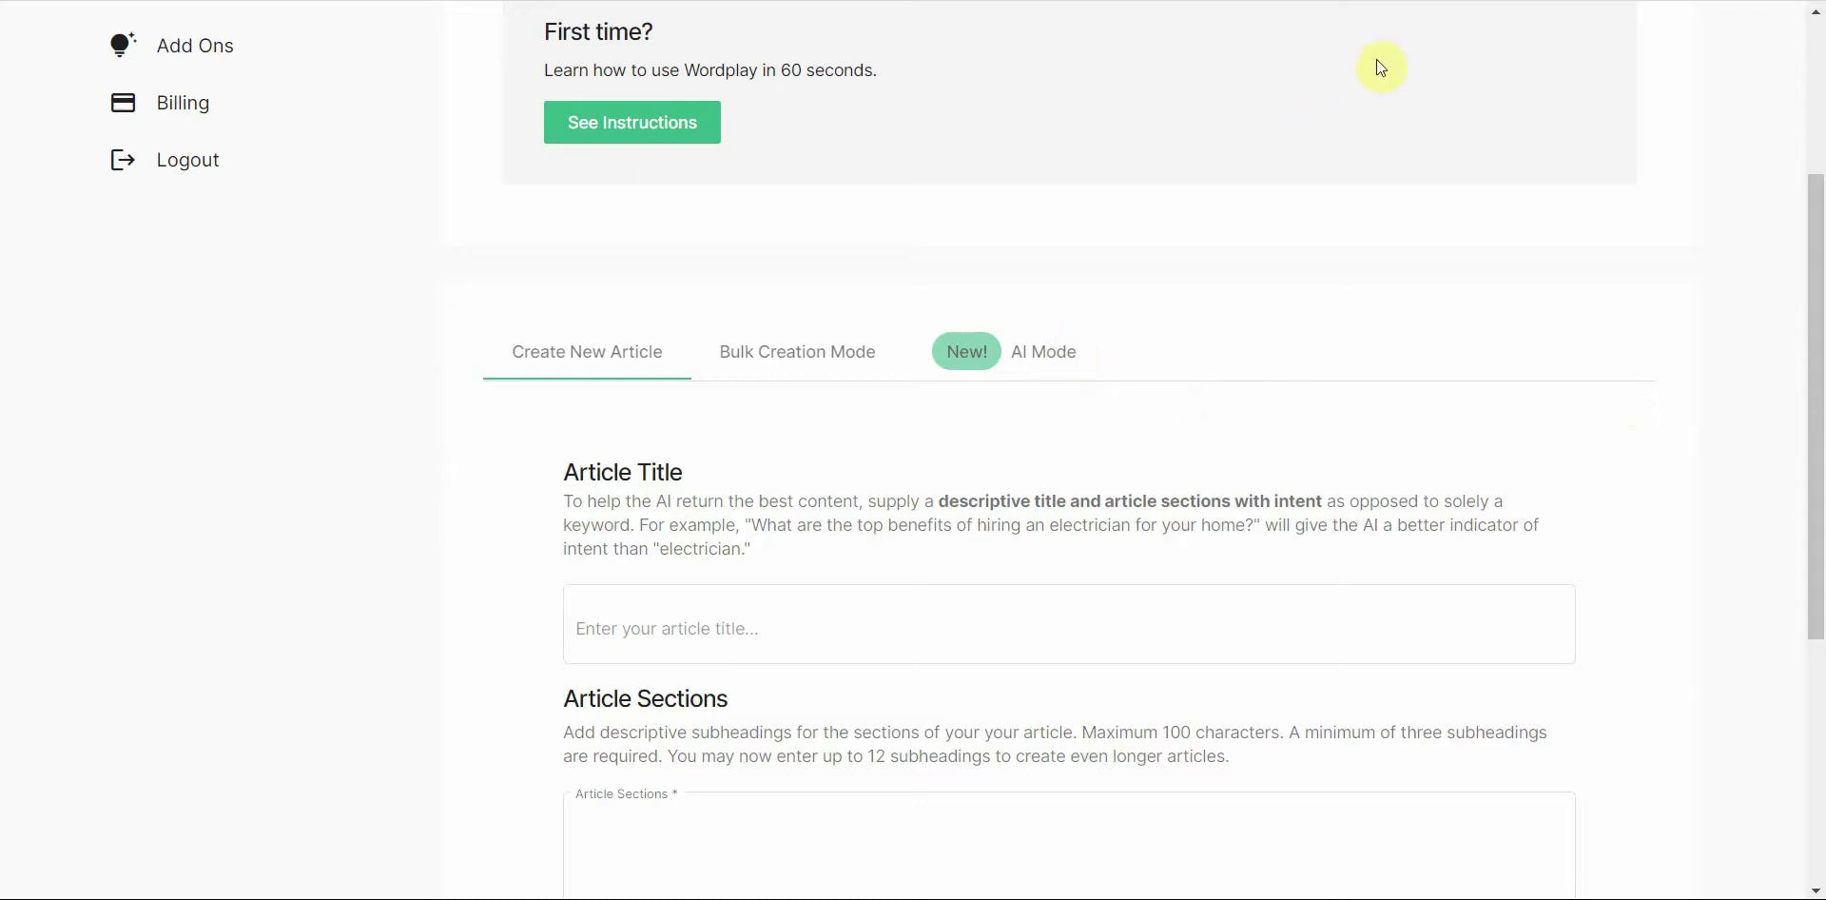
scroll(1350, 111, "up", 3)
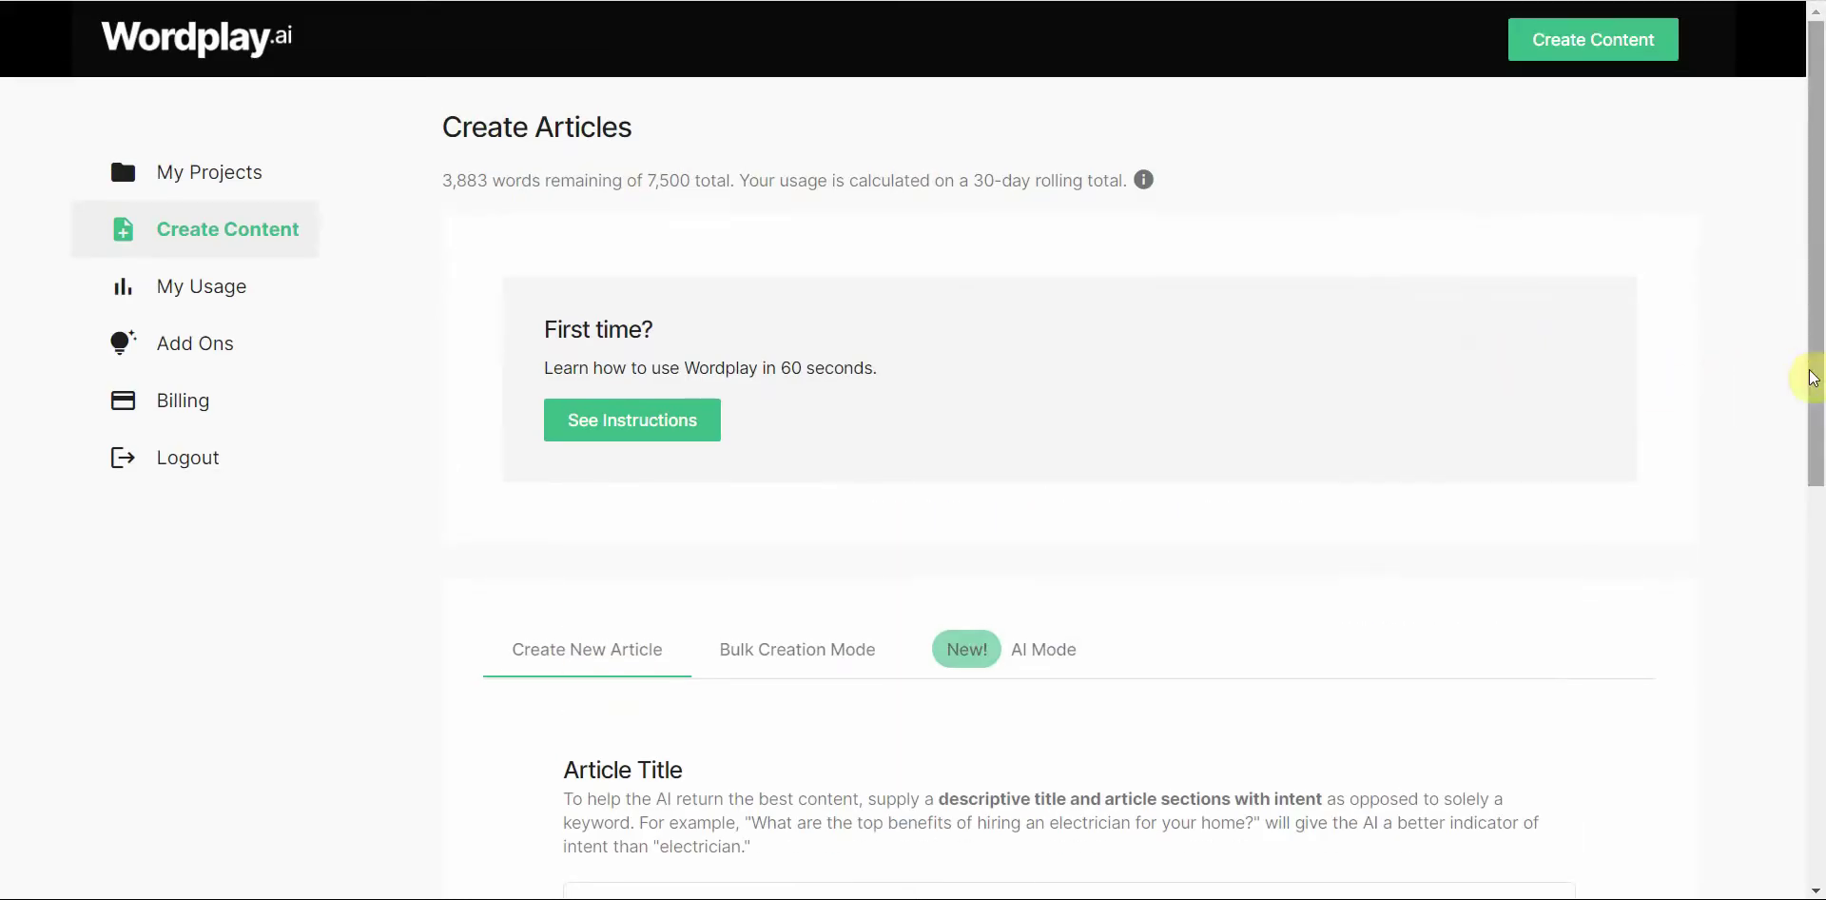
scroll(1813, 484, "down", 3)
left_click(1059, 335)
scroll(1052, 310, "up", 3)
scroll(1812, 285, "down", 5)
left_click(1013, 452)
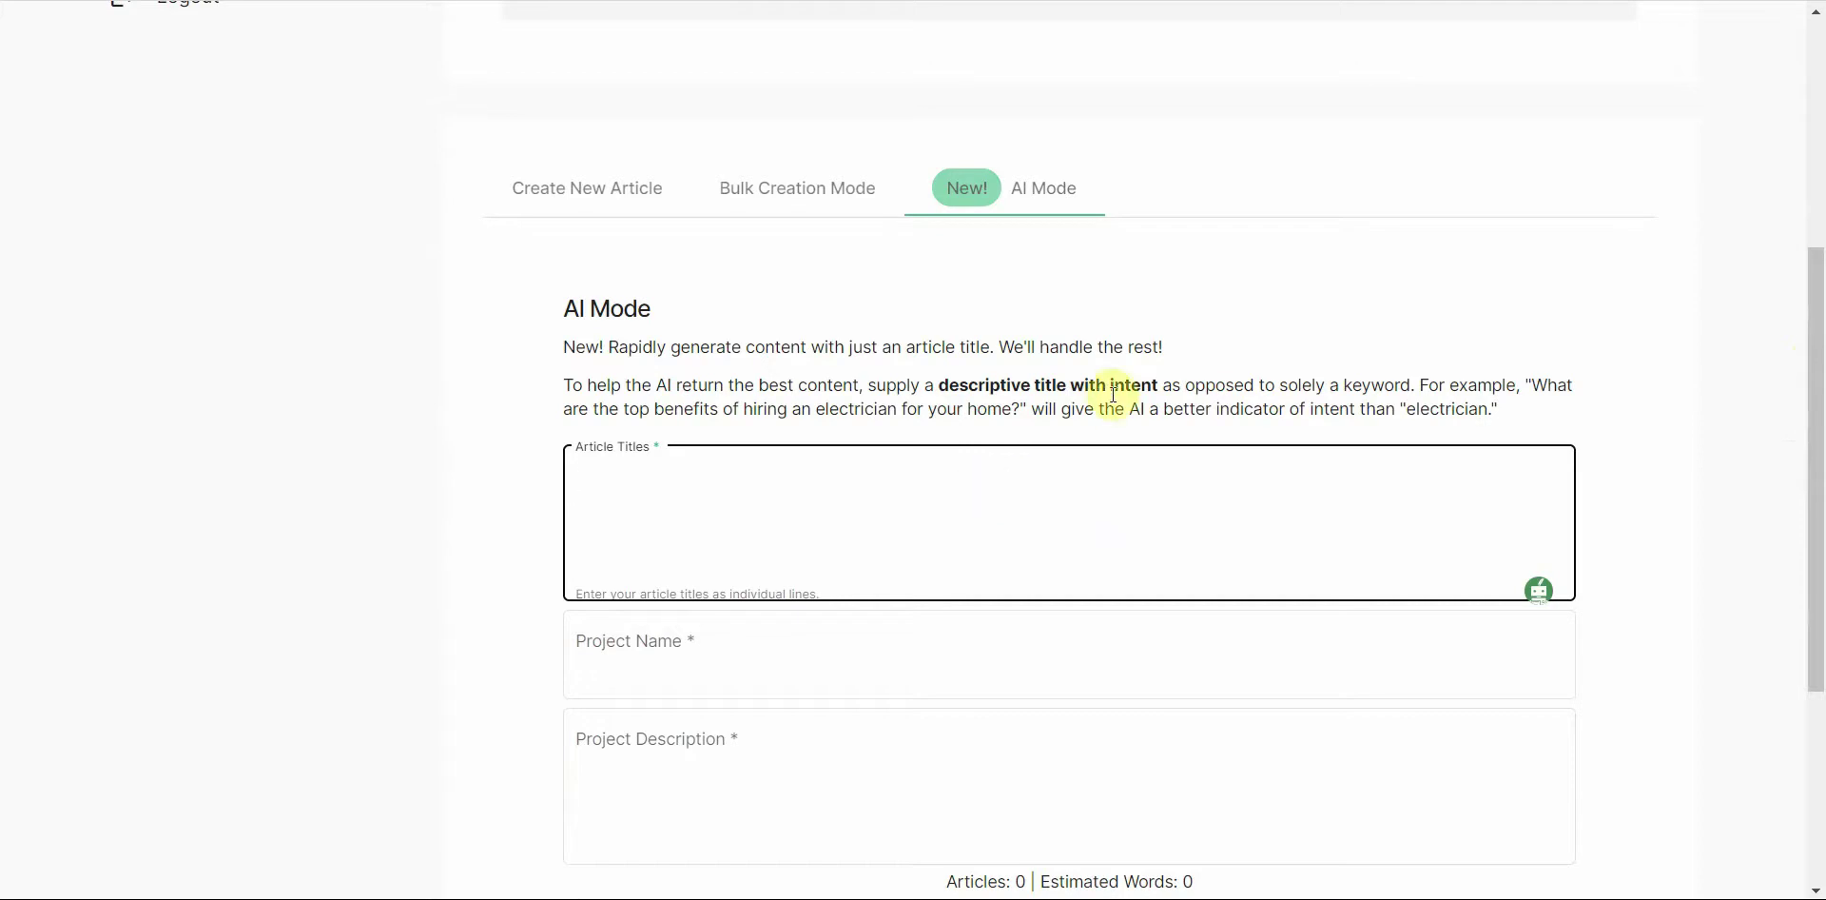
Step: In a new browser tab, search for 'hollywood headline'
key("ctrl+t")
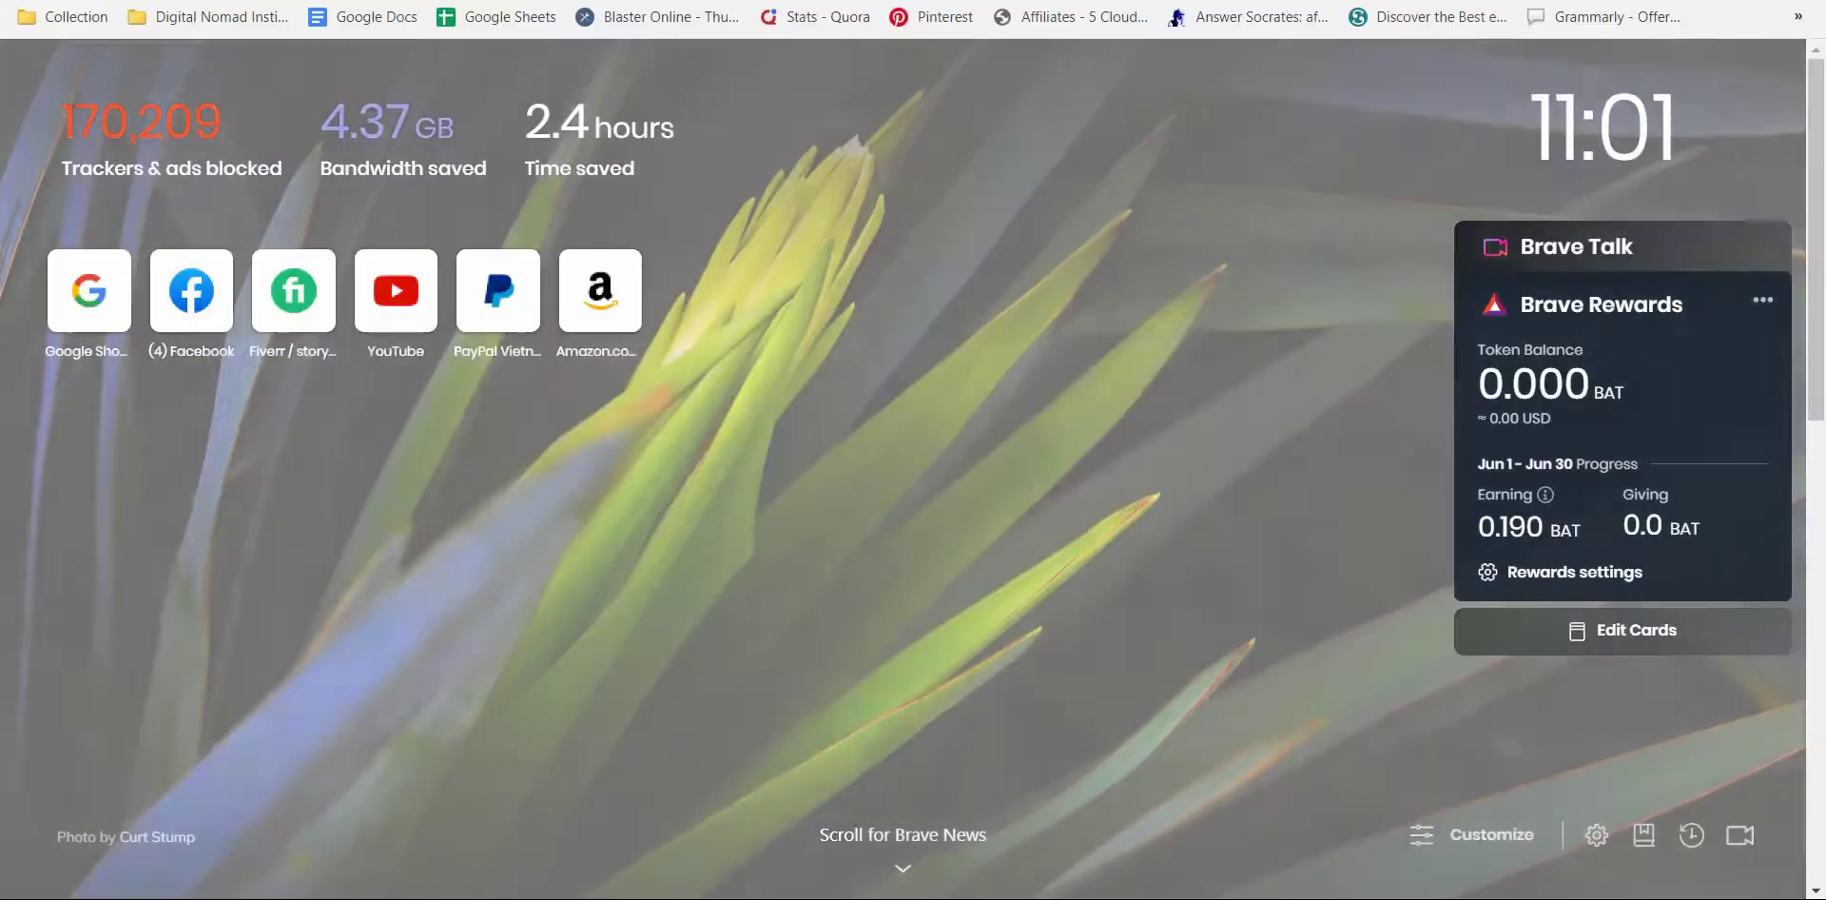
type("celber")
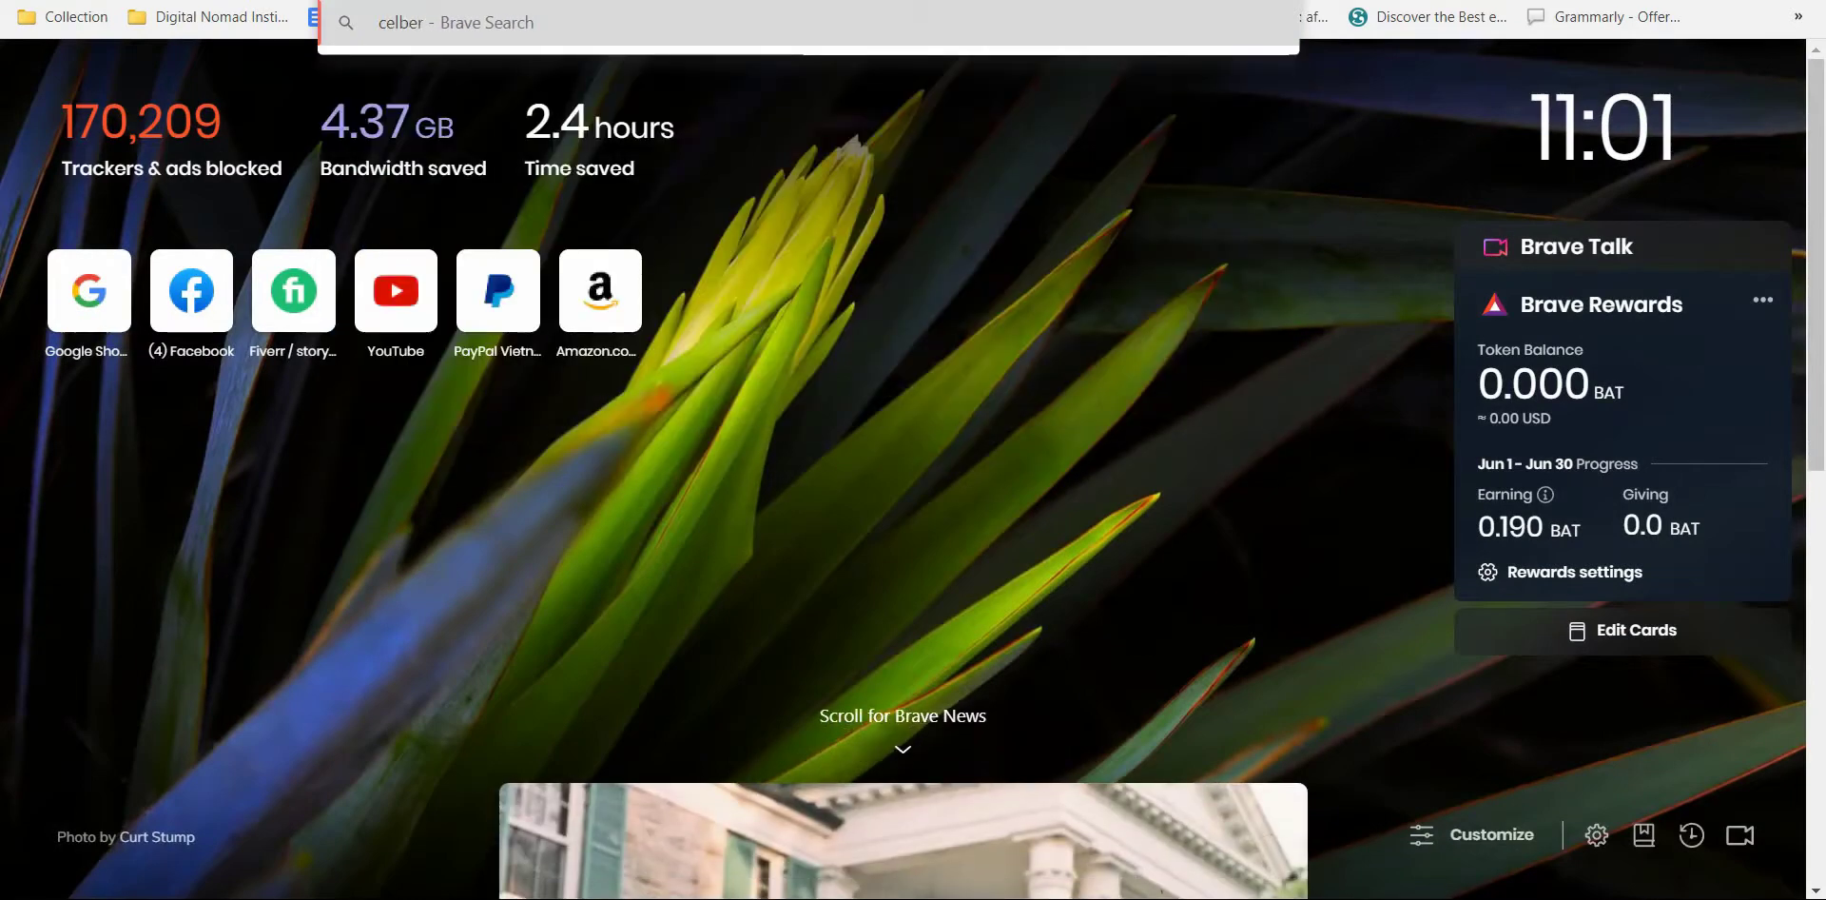
type("ty")
key("ctrl+a")
key("BackSpace")
key("Escape")
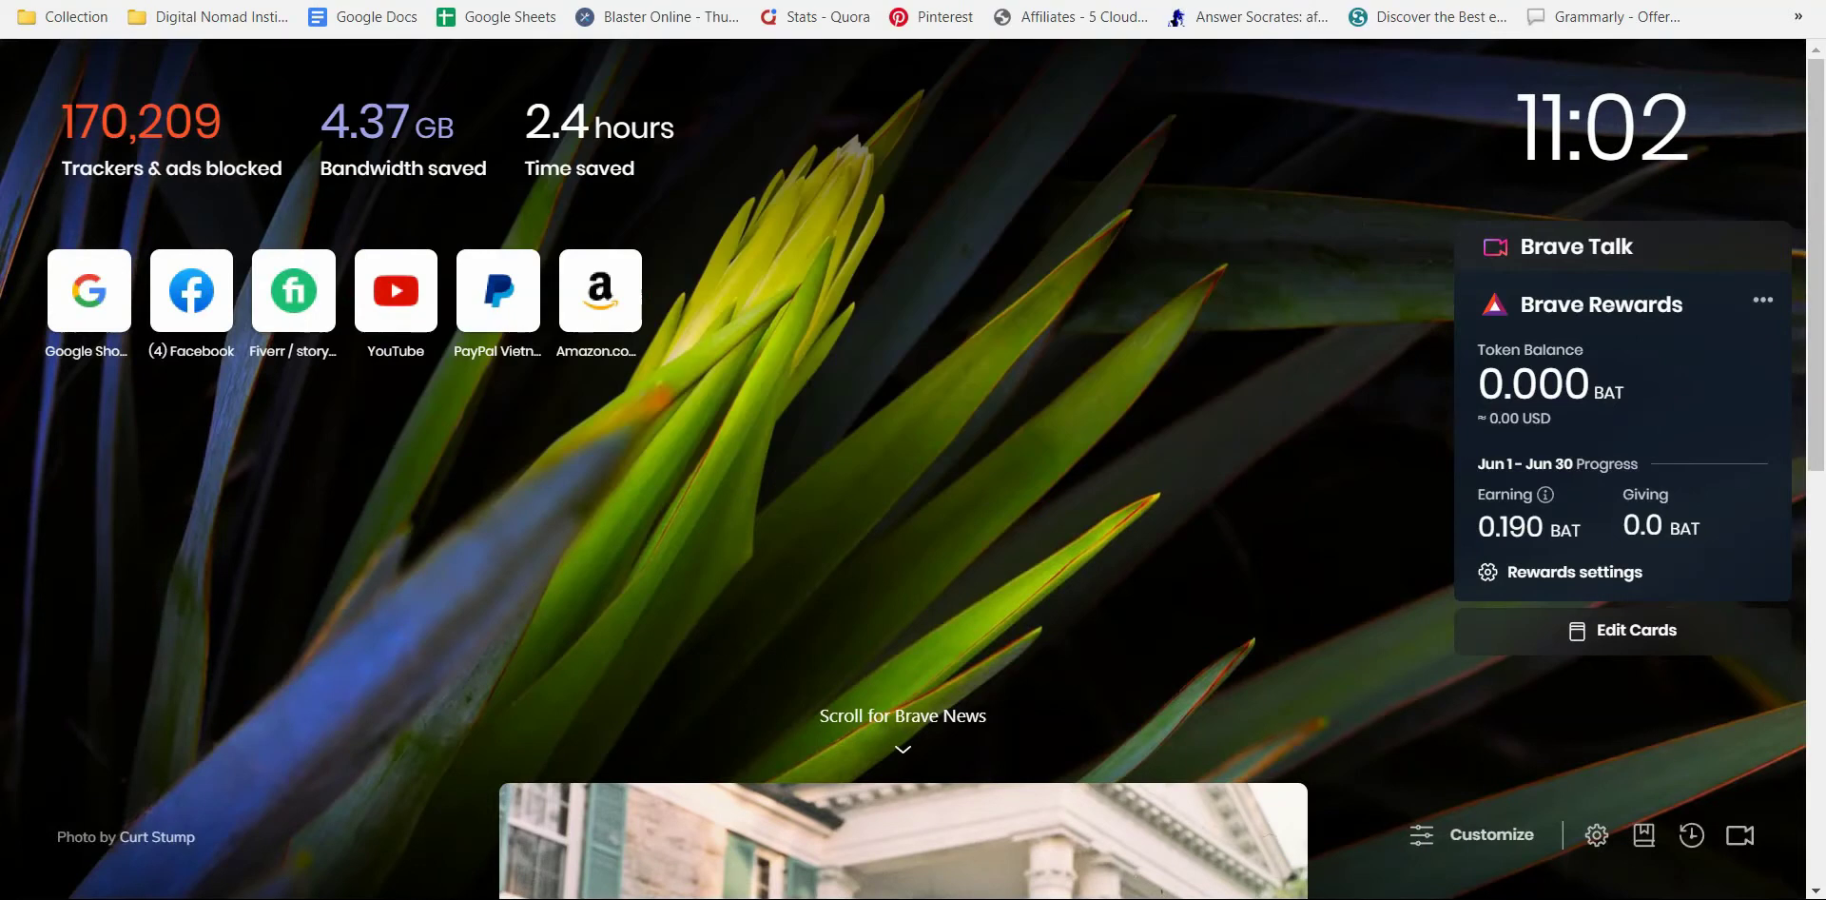
type("holl")
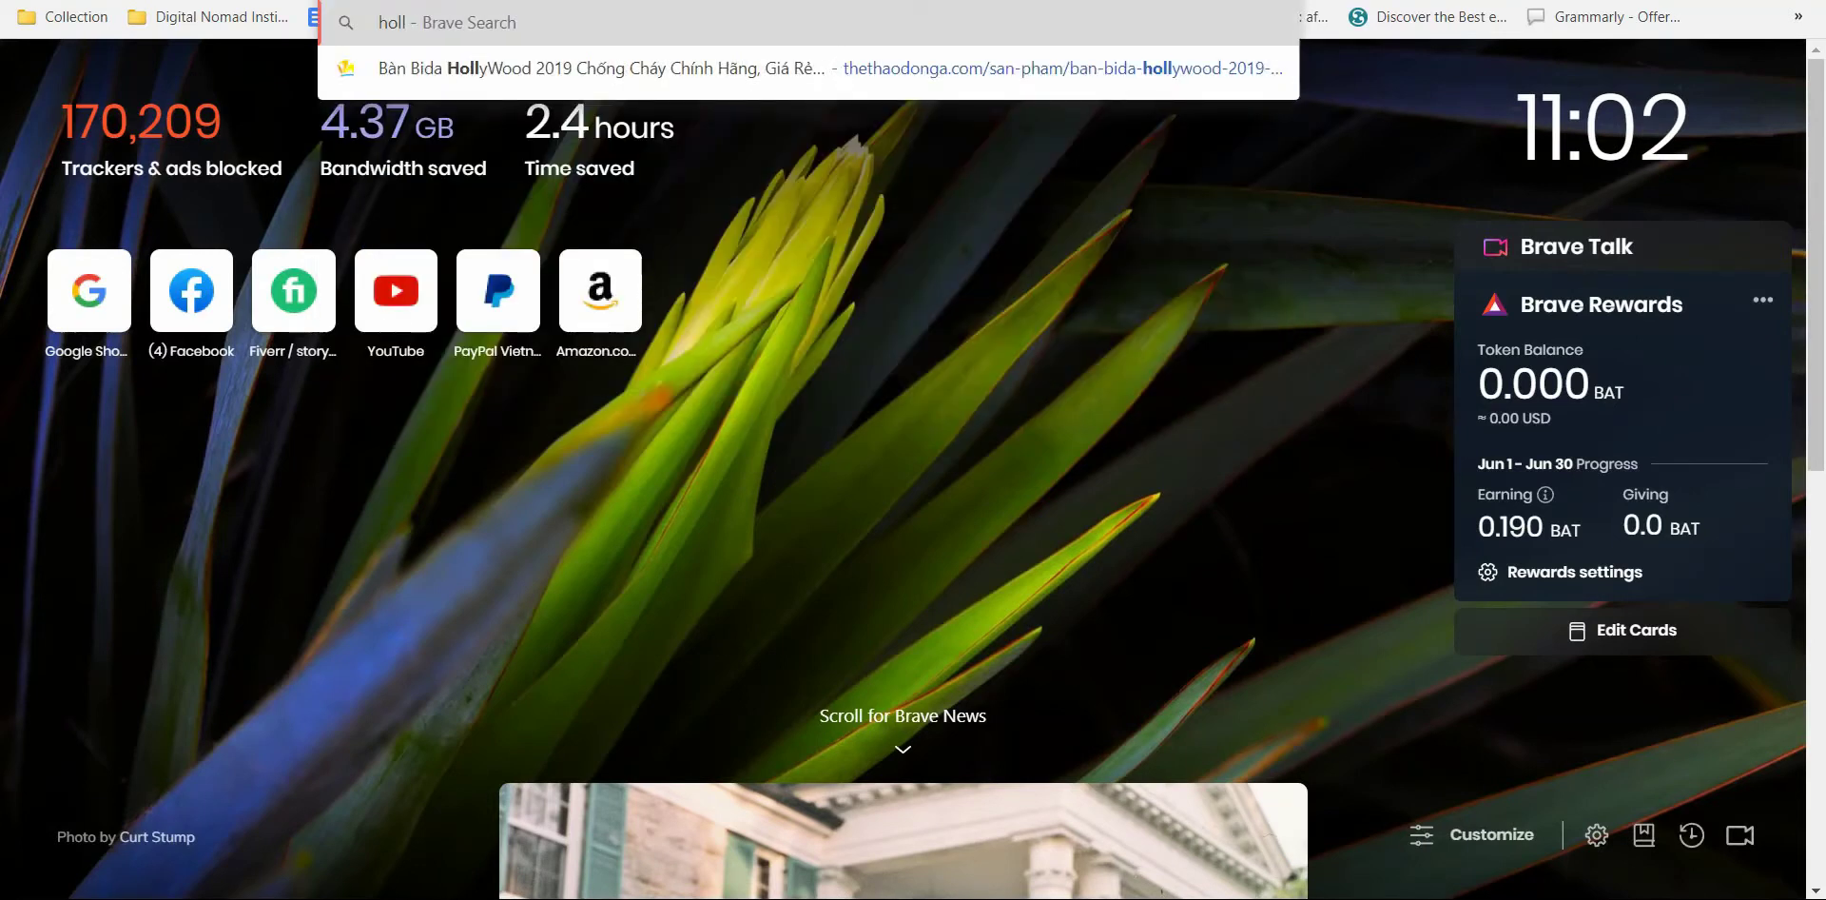
type("ywood head")
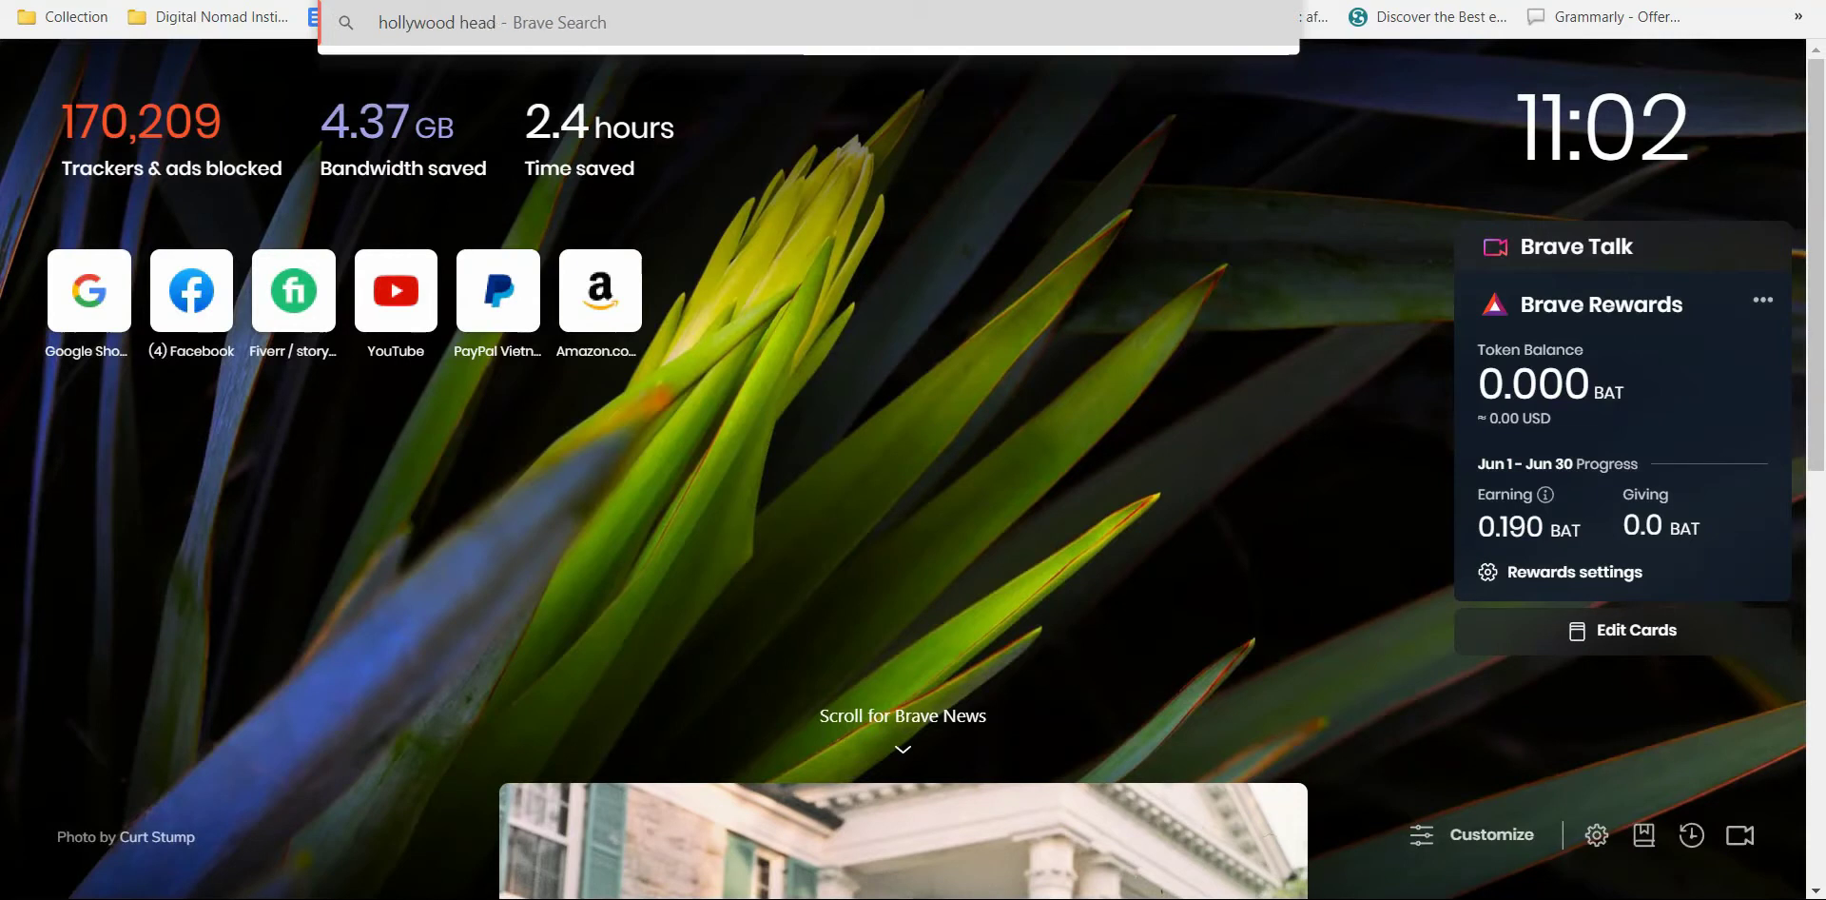
type("lines")
key("Escape")
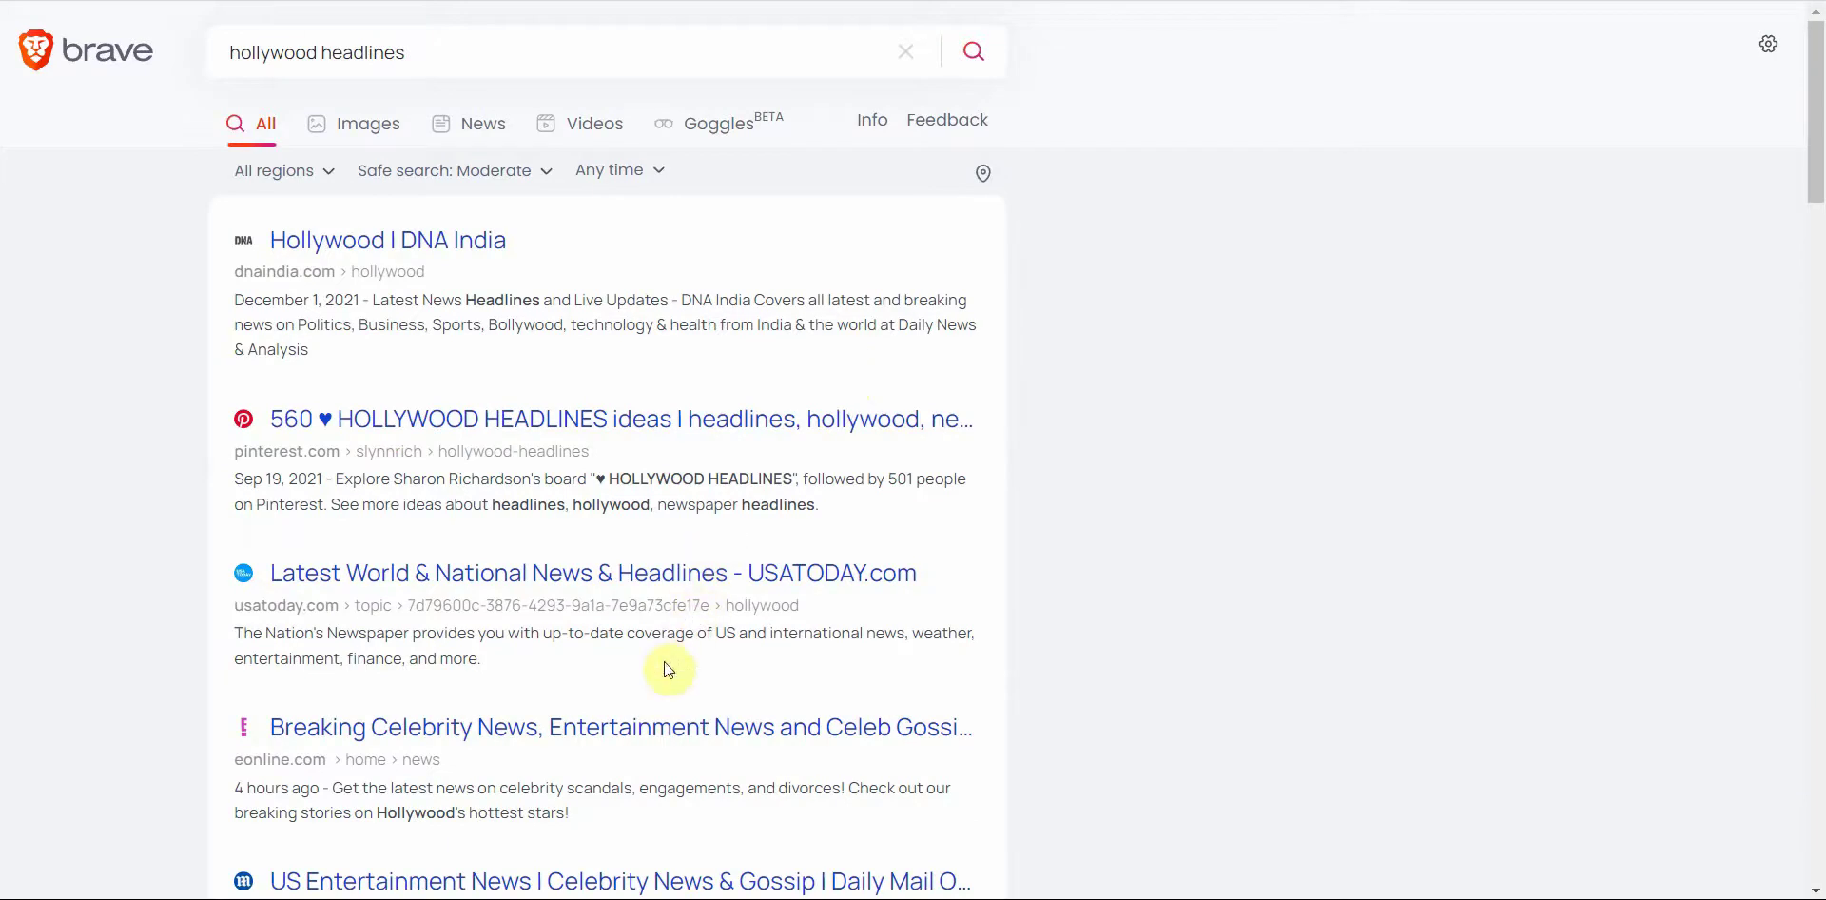
Step: Open the E! Online Meghan and Harry story, copy its headline, and return to Wordplay
left_click(625, 738)
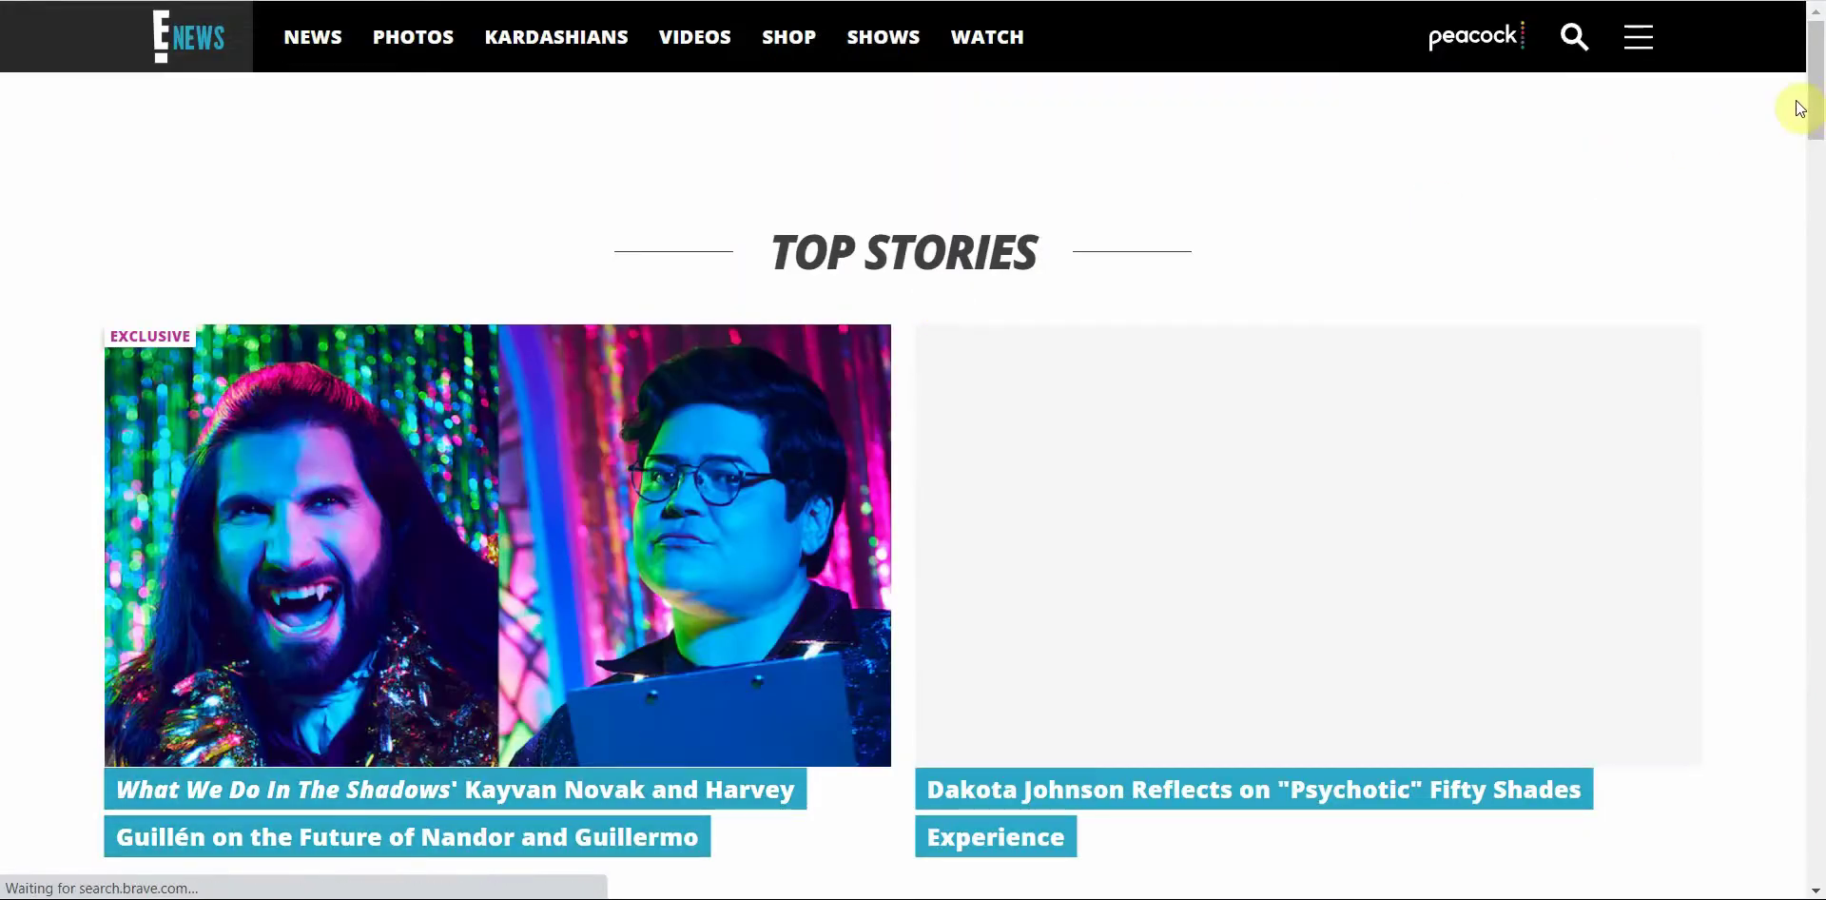
left_click_drag(1808, 108, 1814, 160)
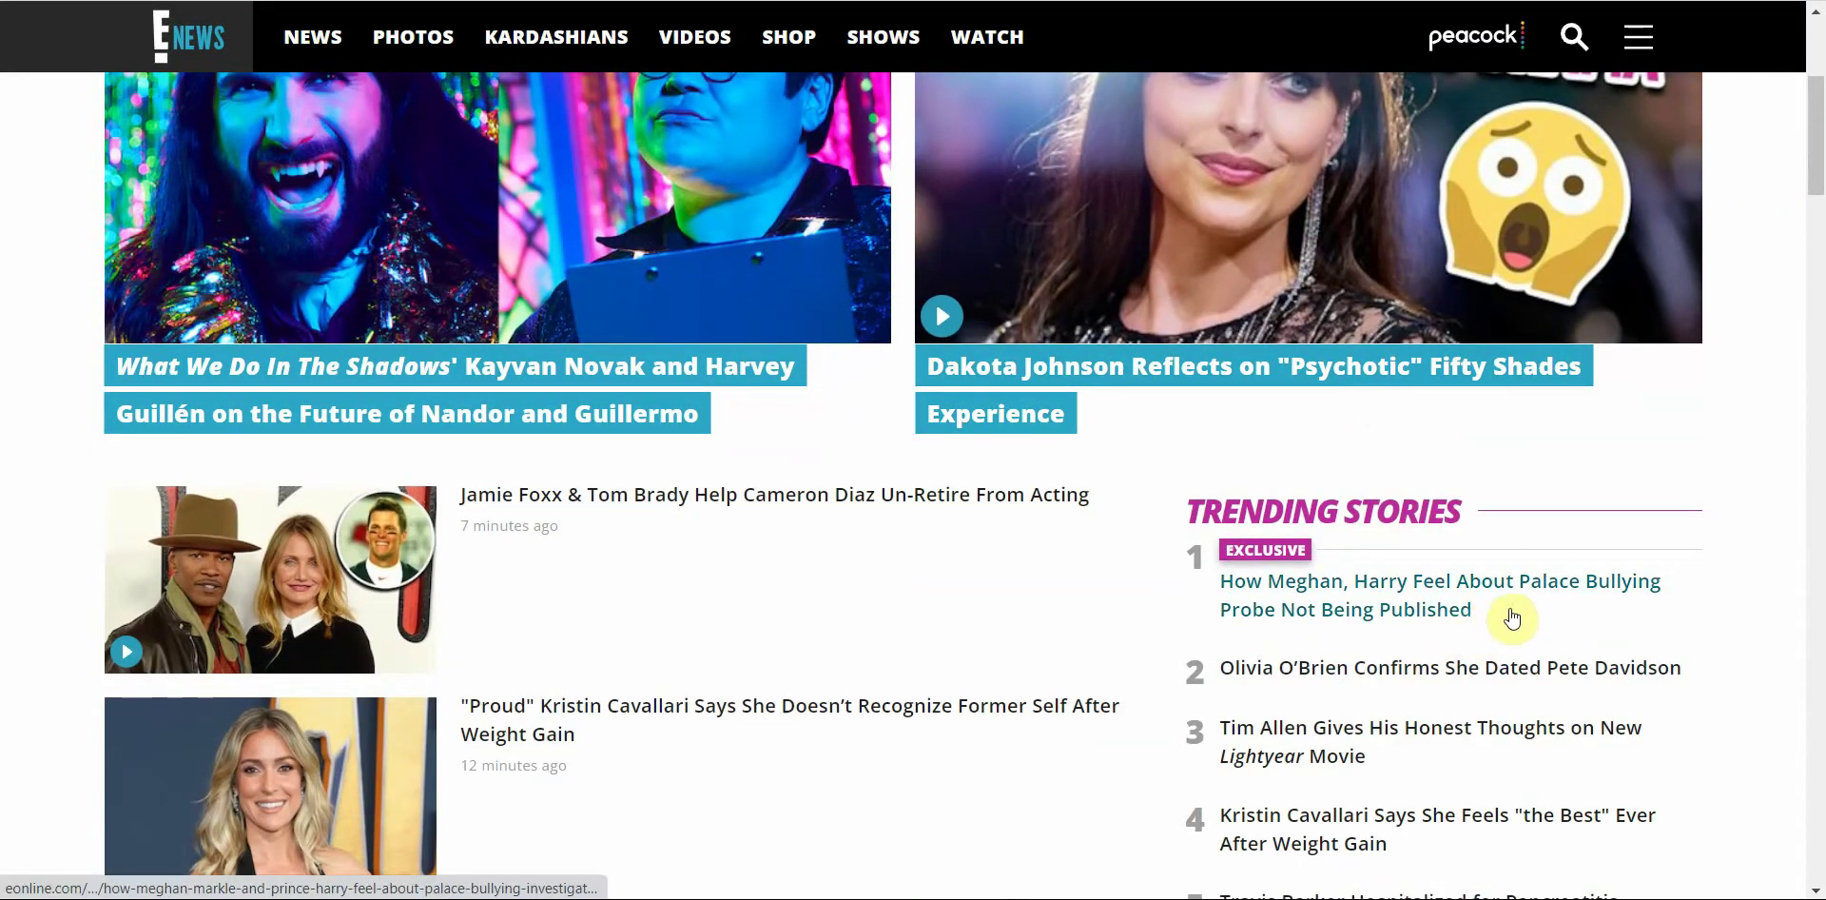
left_click(1351, 598)
left_click_drag(430, 64, 644, 233)
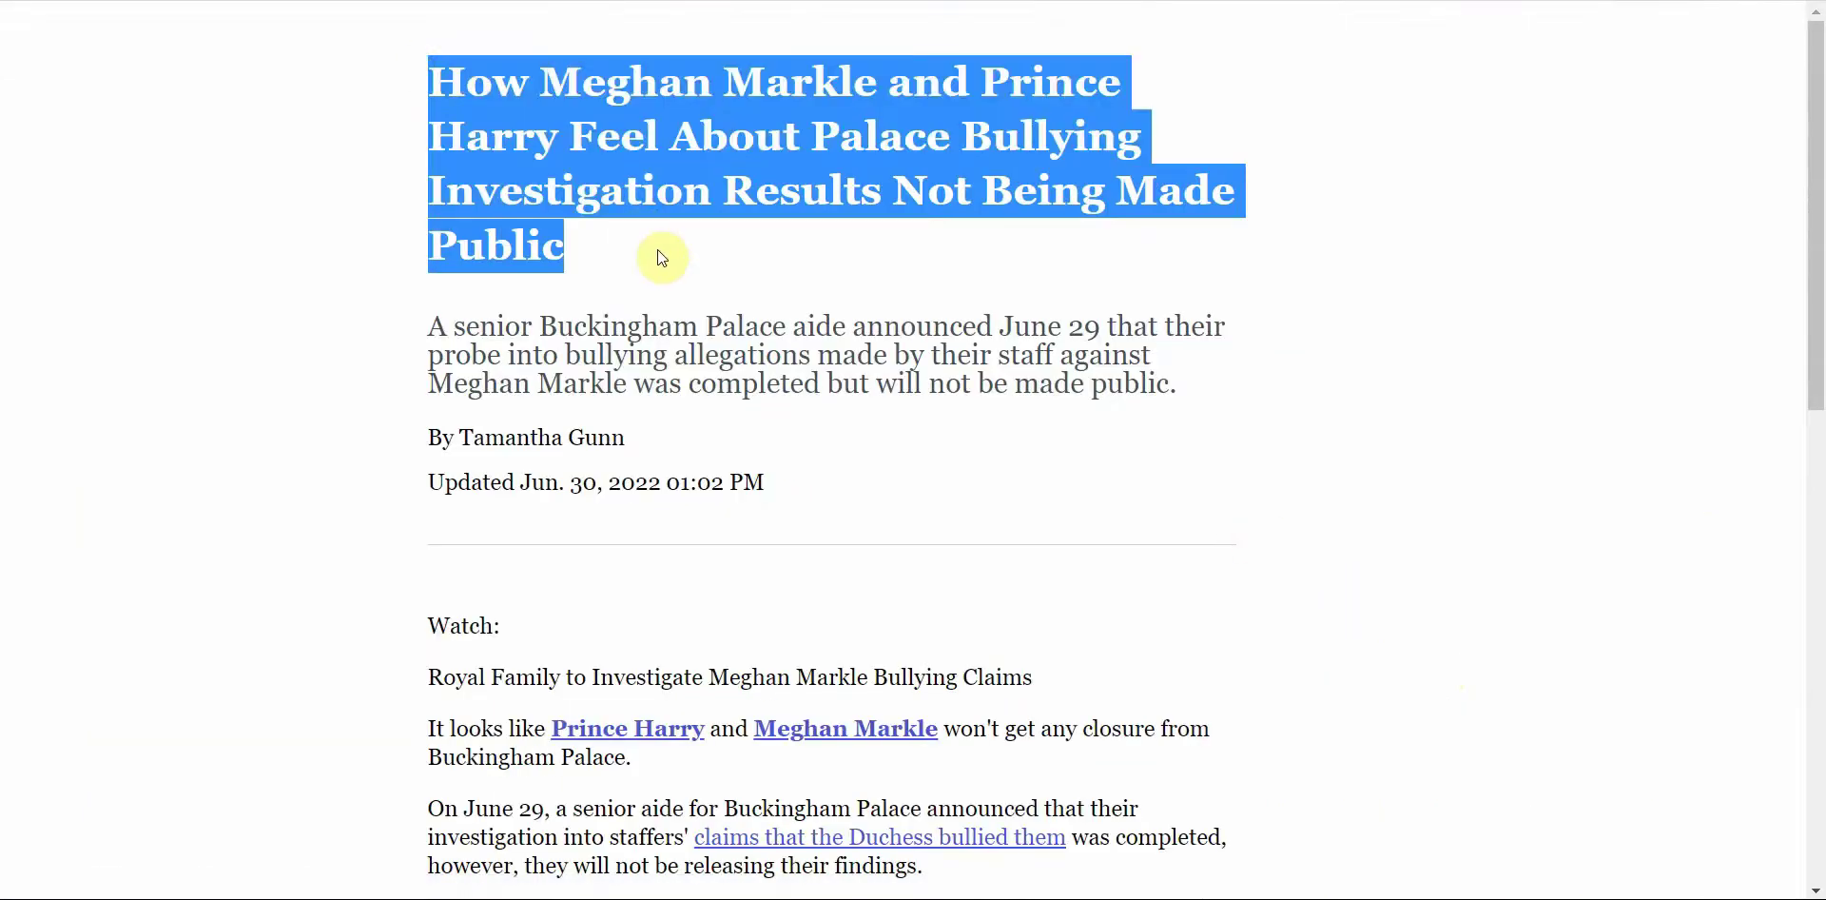
right_click(635, 118)
left_click(699, 138)
left_click(1607, 0)
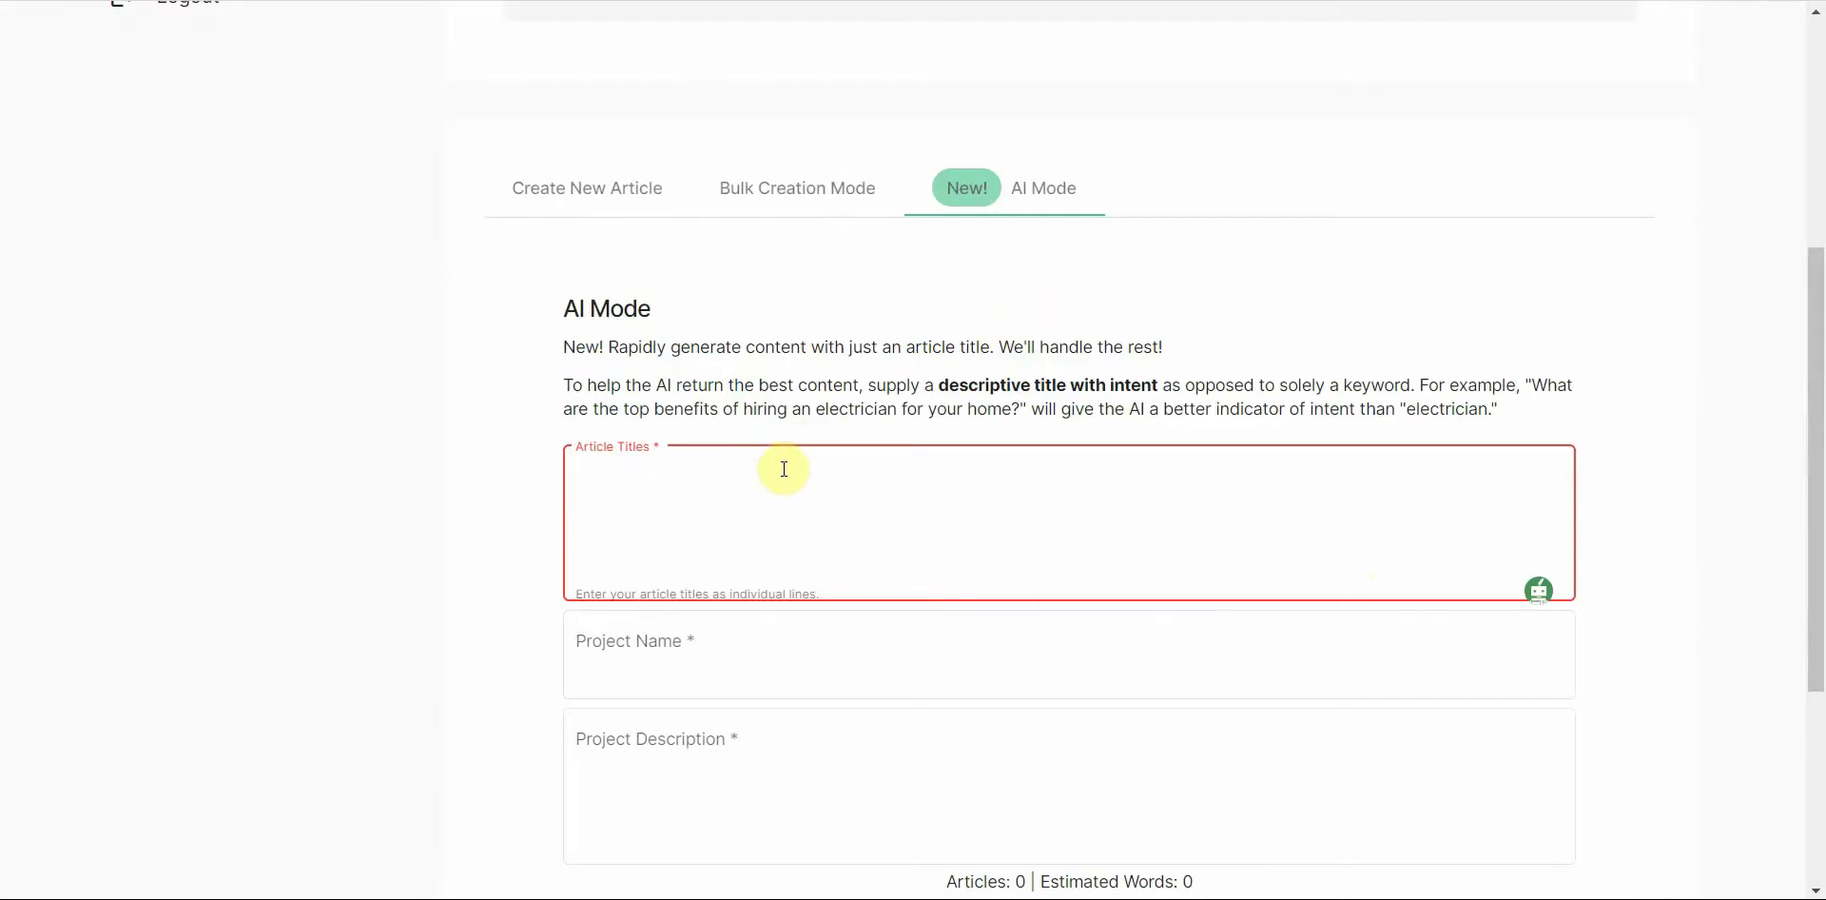
Step: Paste the Meghan-and-Harry headline into Article Titles, Project Name and Project Description, then submit
key("ctrl+v")
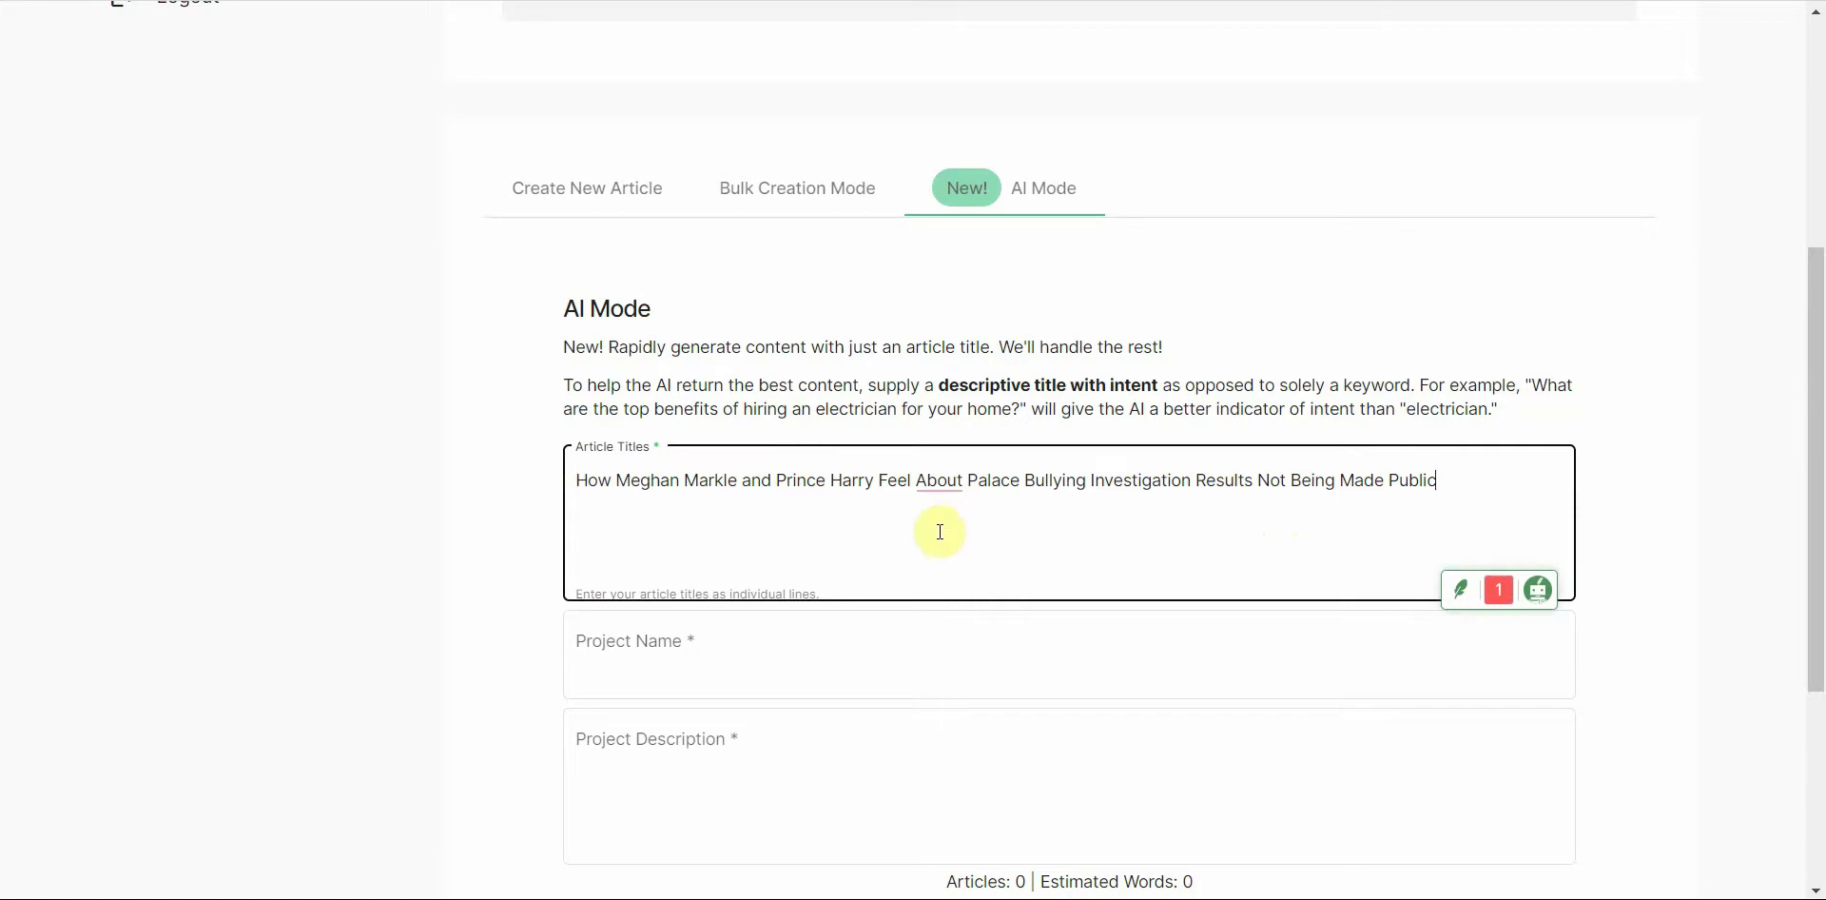
left_click(864, 686)
left_click(1223, 501)
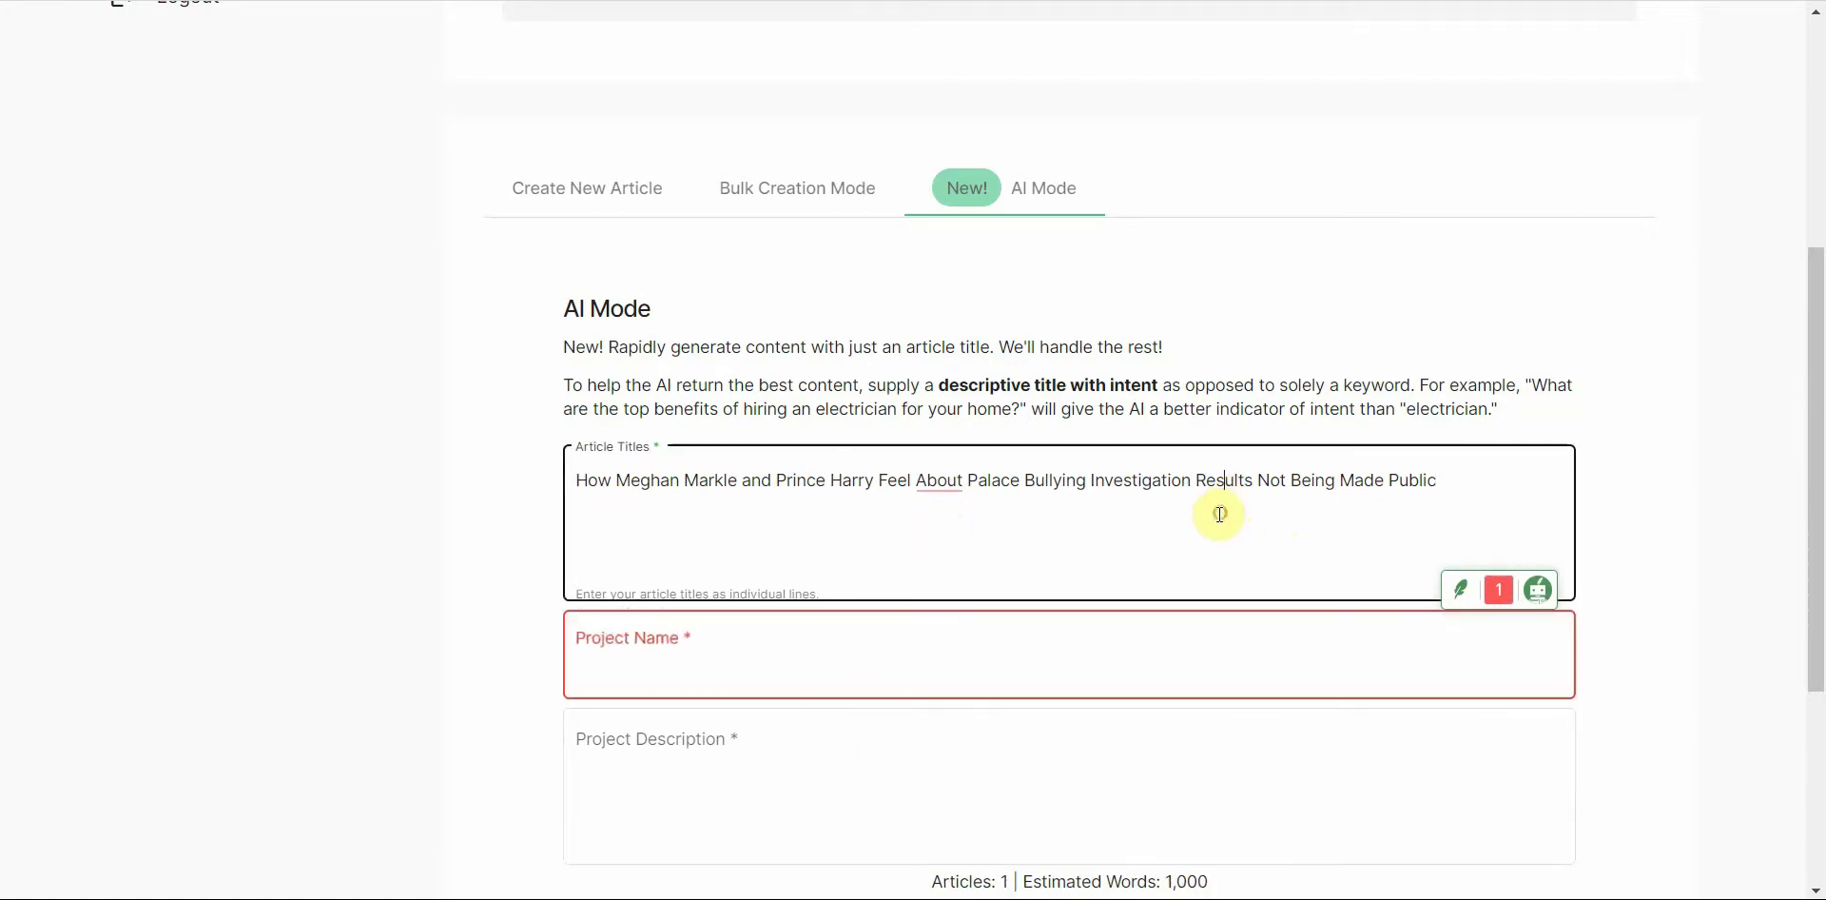
left_click(809, 677)
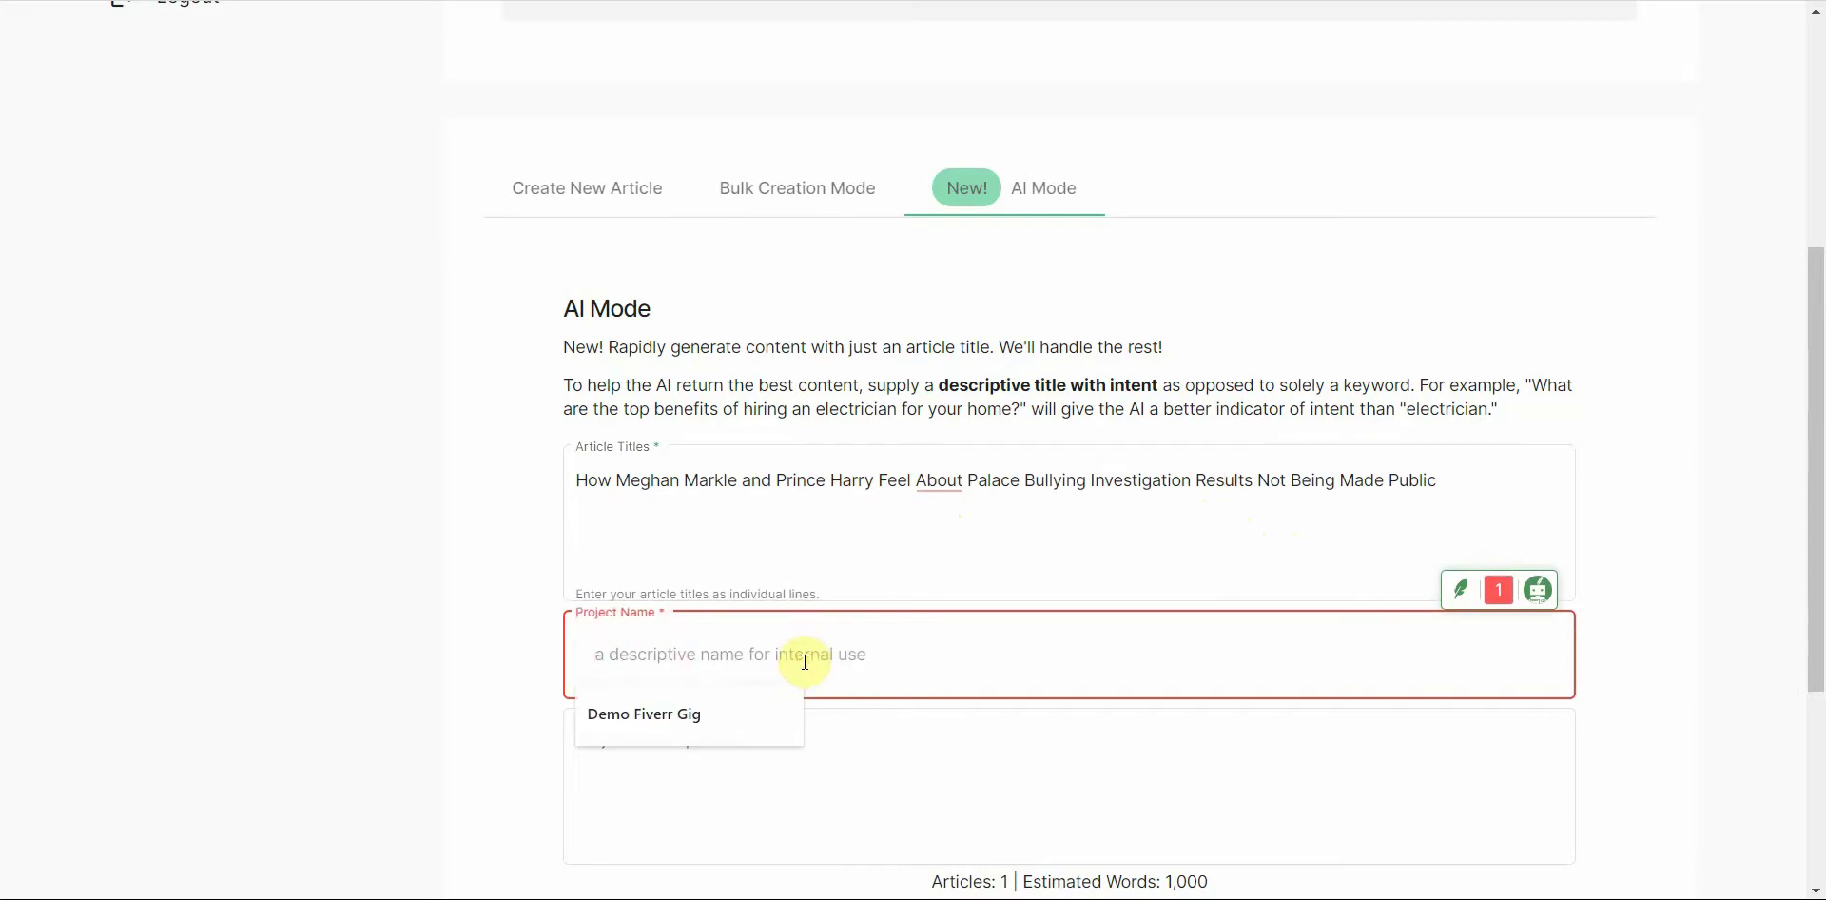
key("ctrl+v")
left_click(774, 746)
key("ctrl+v")
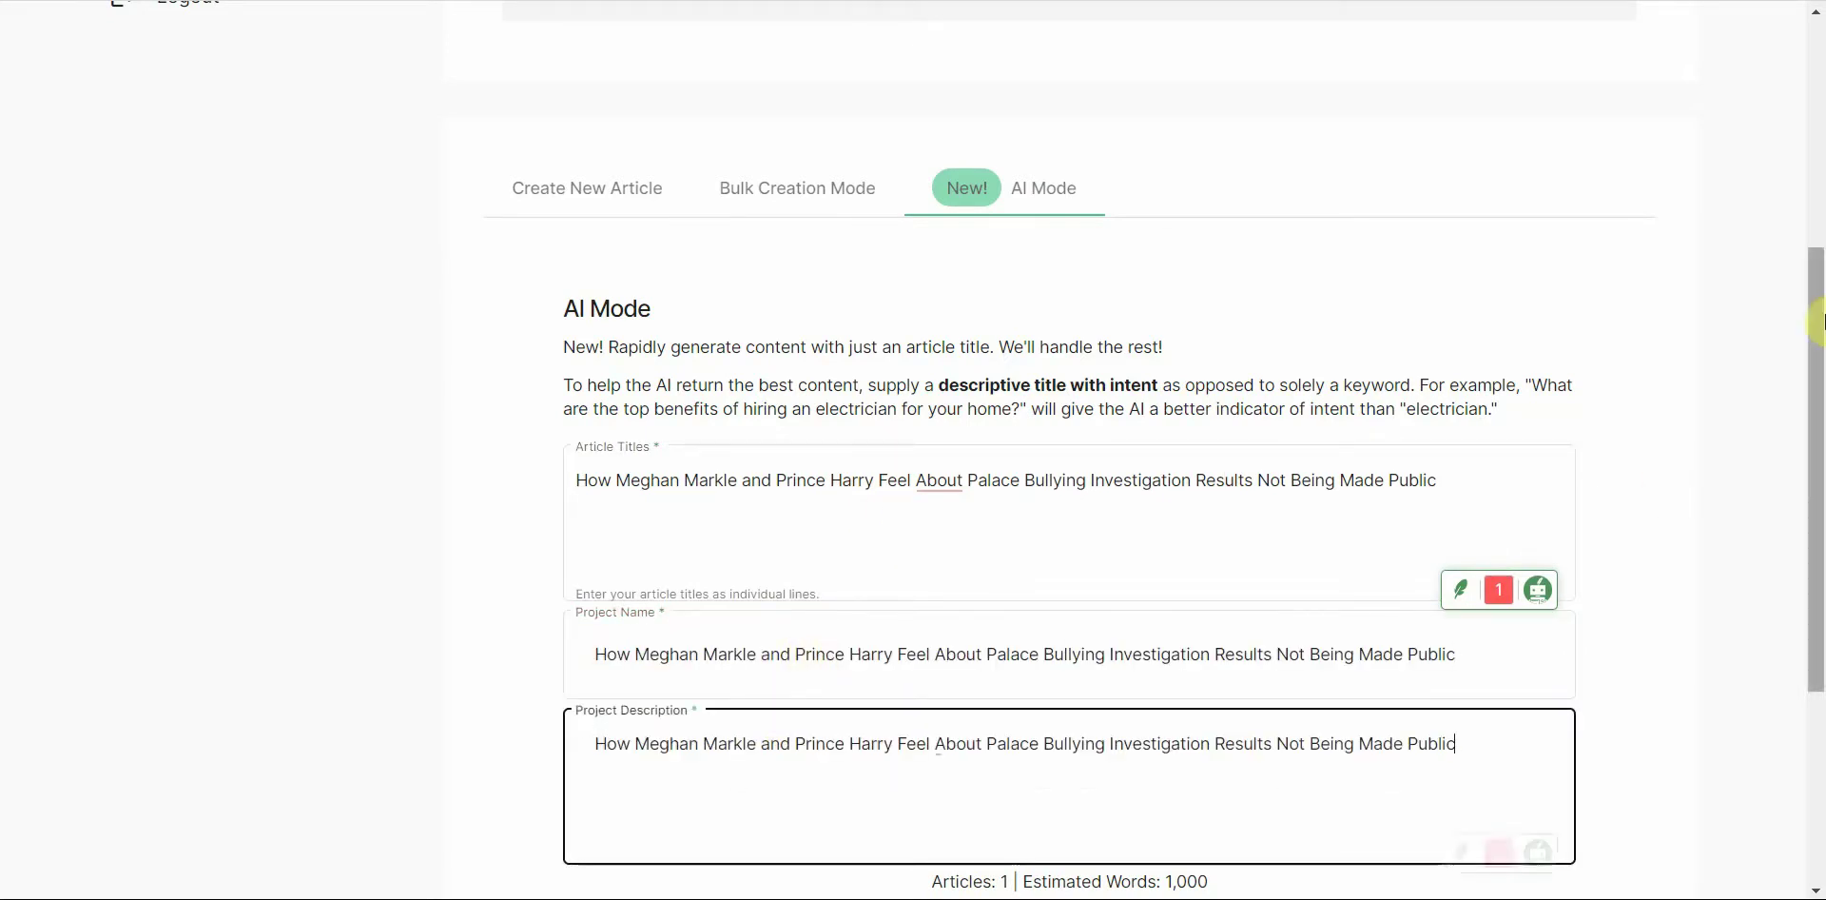
scroll(1785, 473, "down", 3)
left_click(639, 632)
Step: Confirm the 1000-word submission, dismiss the keyword-length warning, and resubmit
left_click(815, 496)
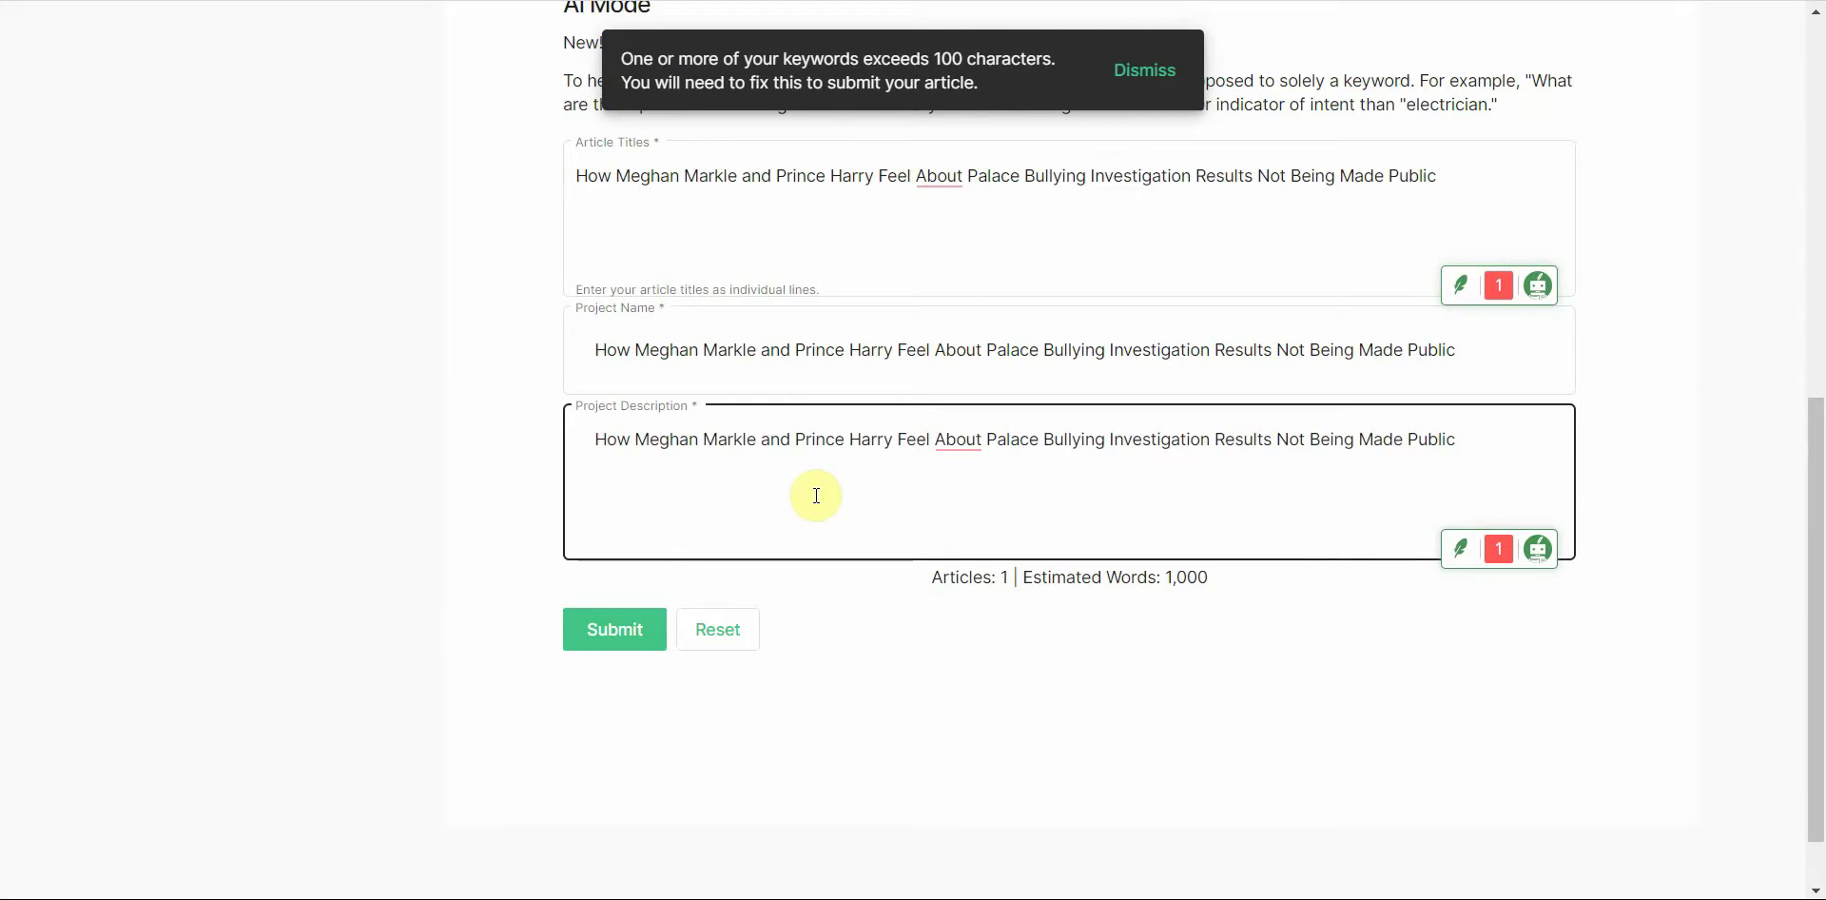
scroll(1817, 414, "up", 1)
left_click_drag(1817, 414, 1802, 264)
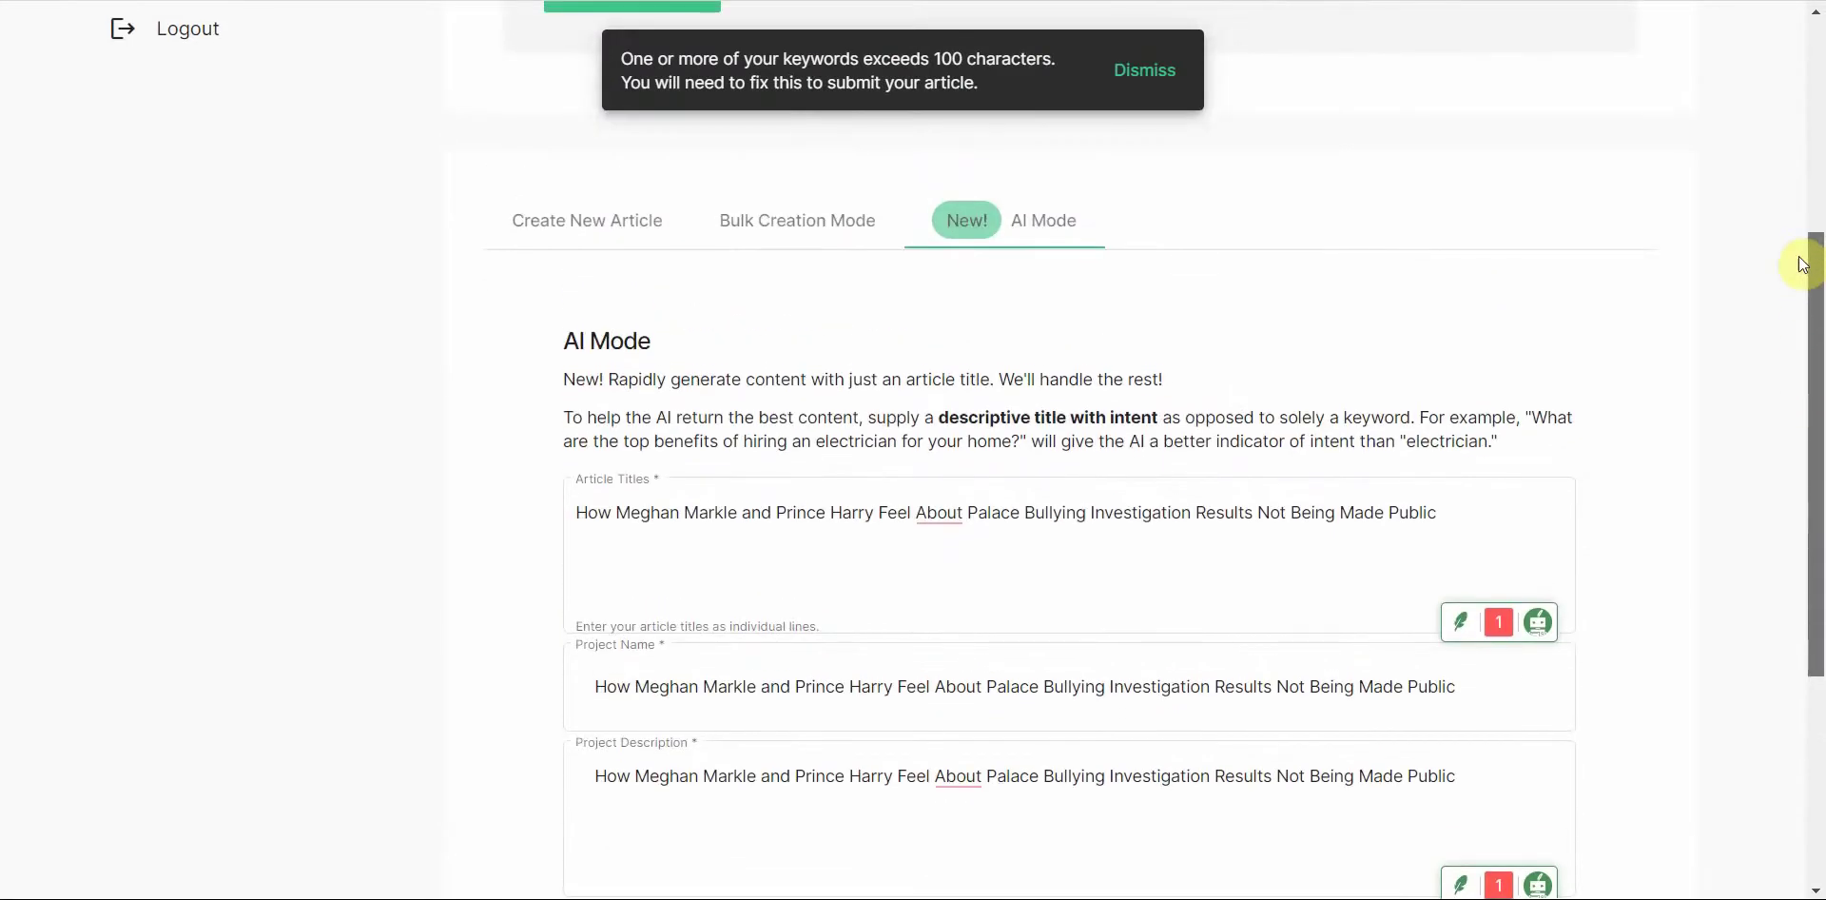
left_click(1146, 71)
left_click_drag(1813, 396, 1806, 551)
left_click(626, 614)
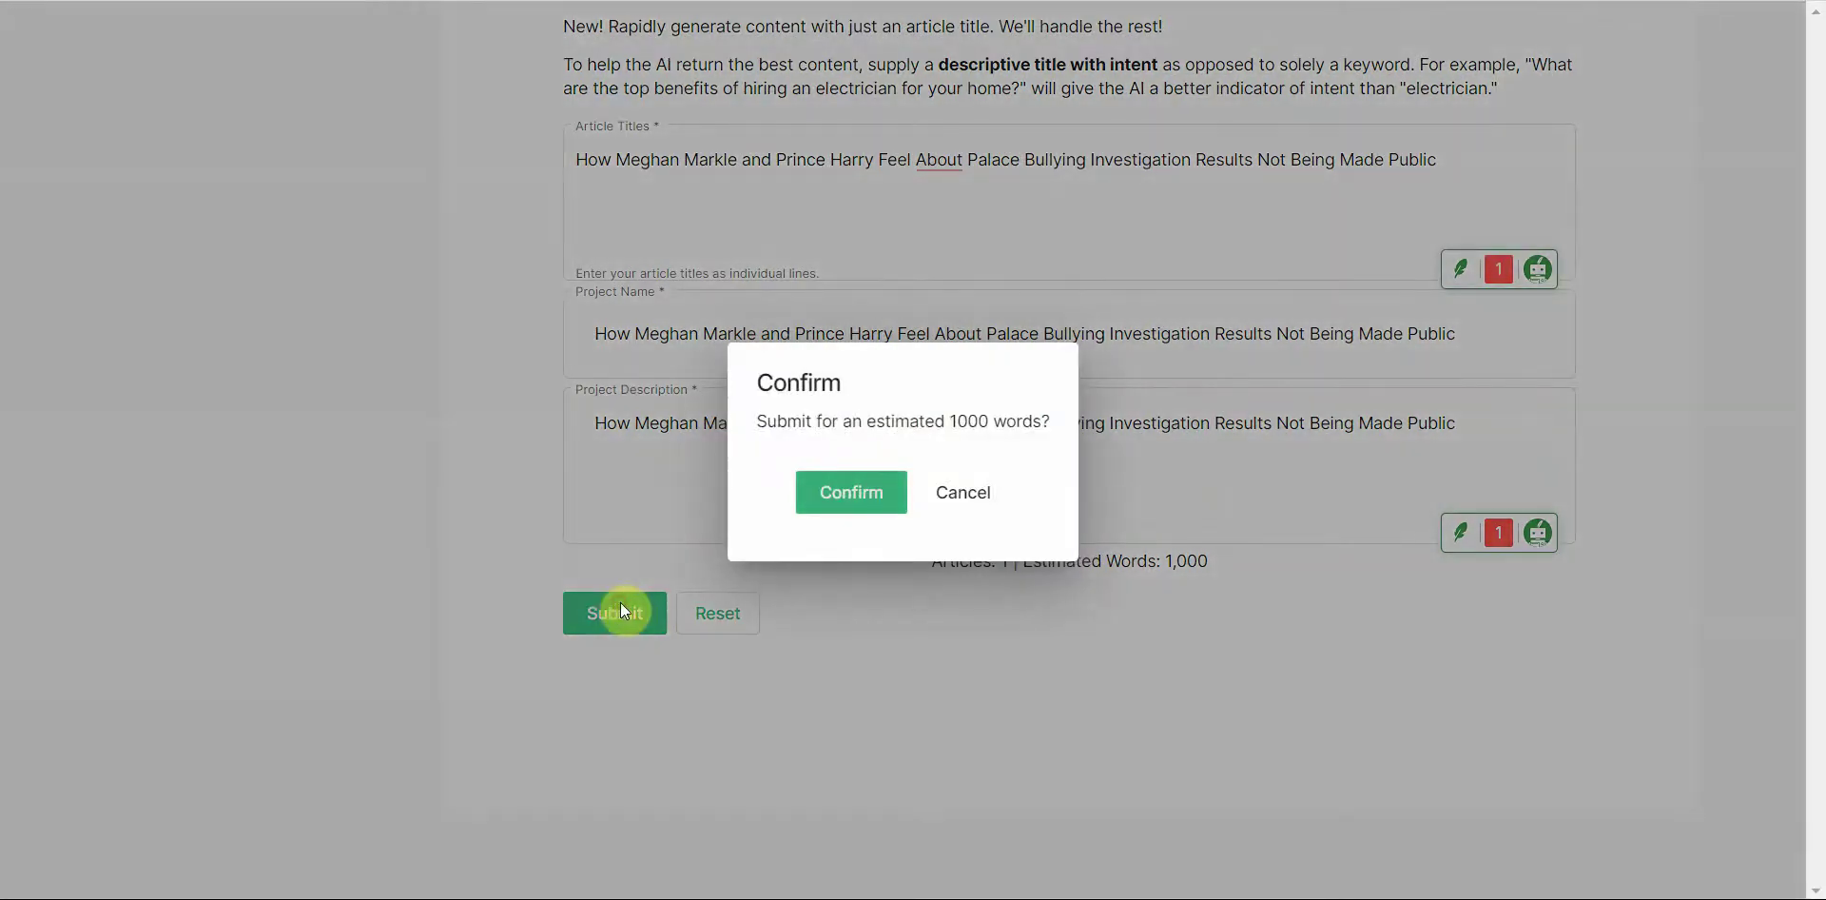
left_click(849, 492)
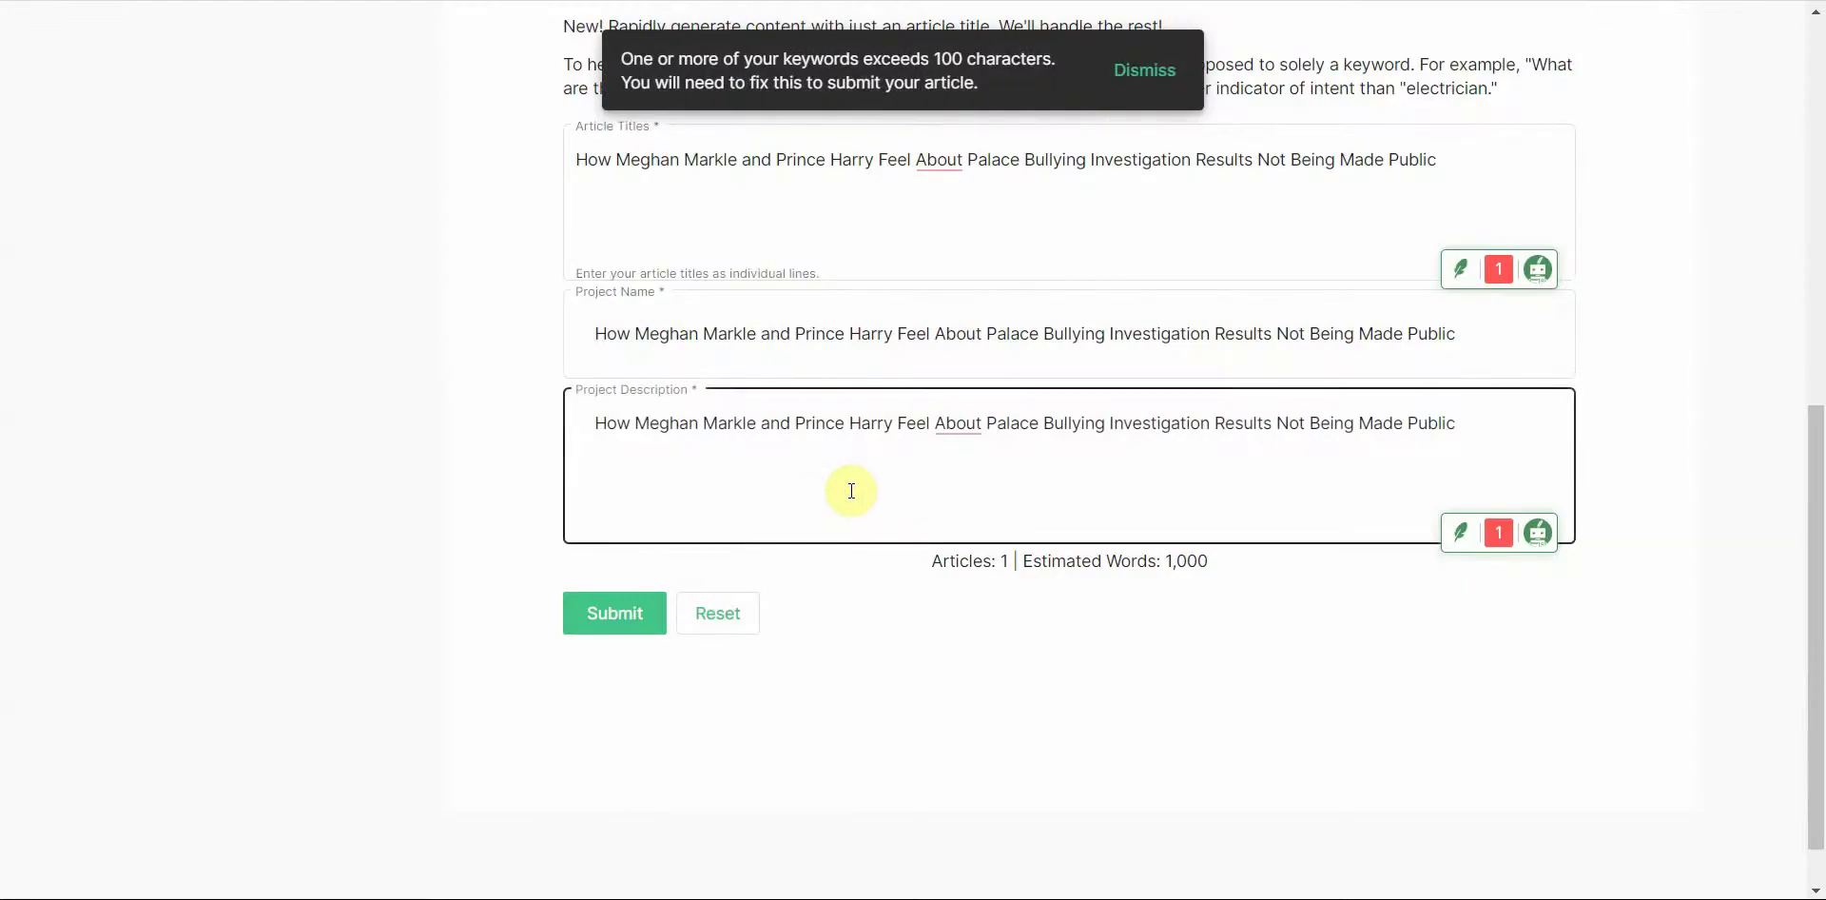
Step: Replace the project description and project name with 'Celeb Demo', resubmitting after each
triple_click(871, 432)
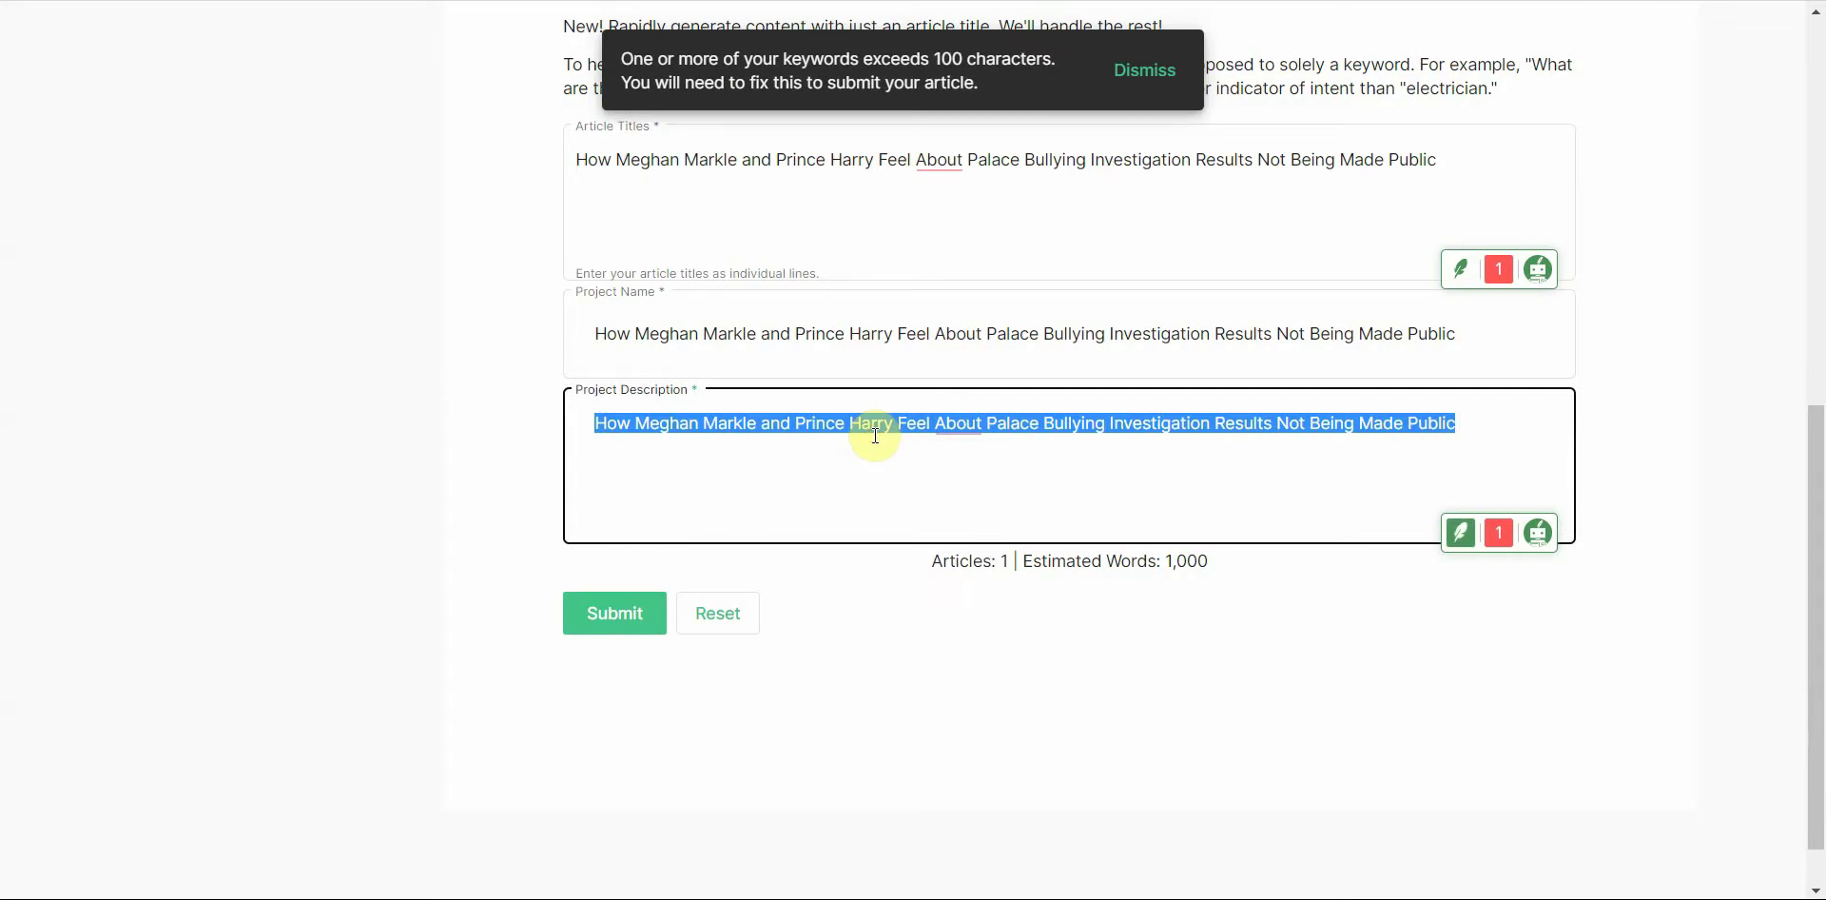
type("Ce")
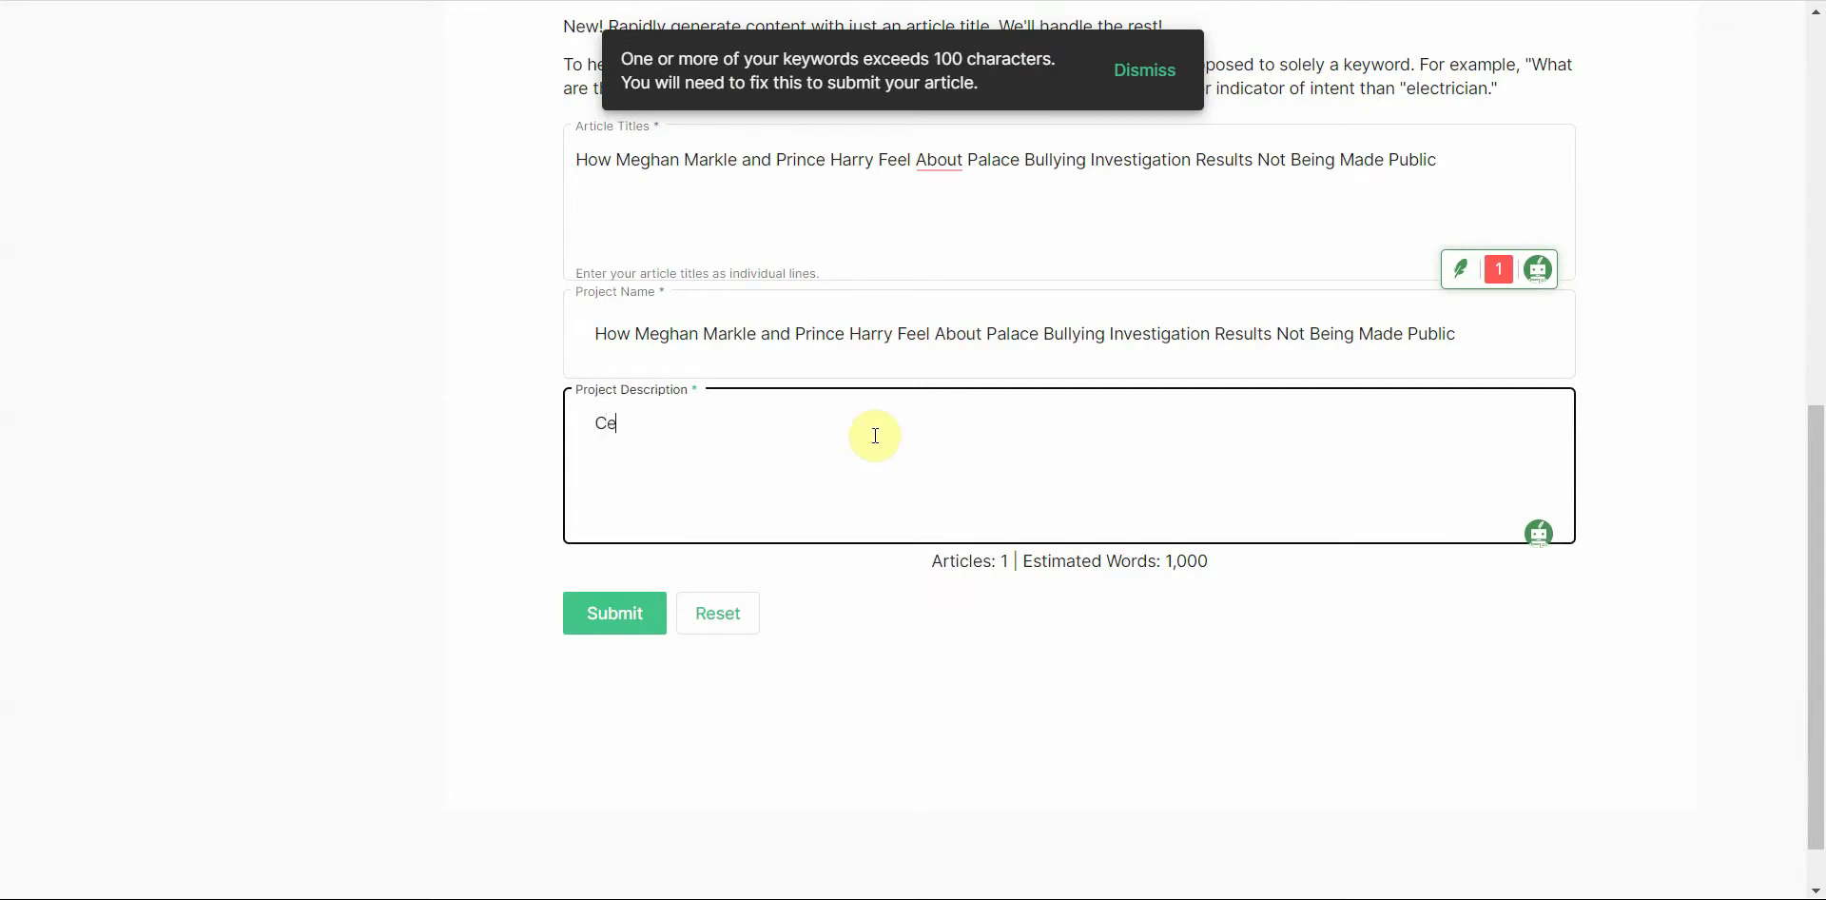
type("leb Demo")
left_click(603, 618)
left_click(835, 509)
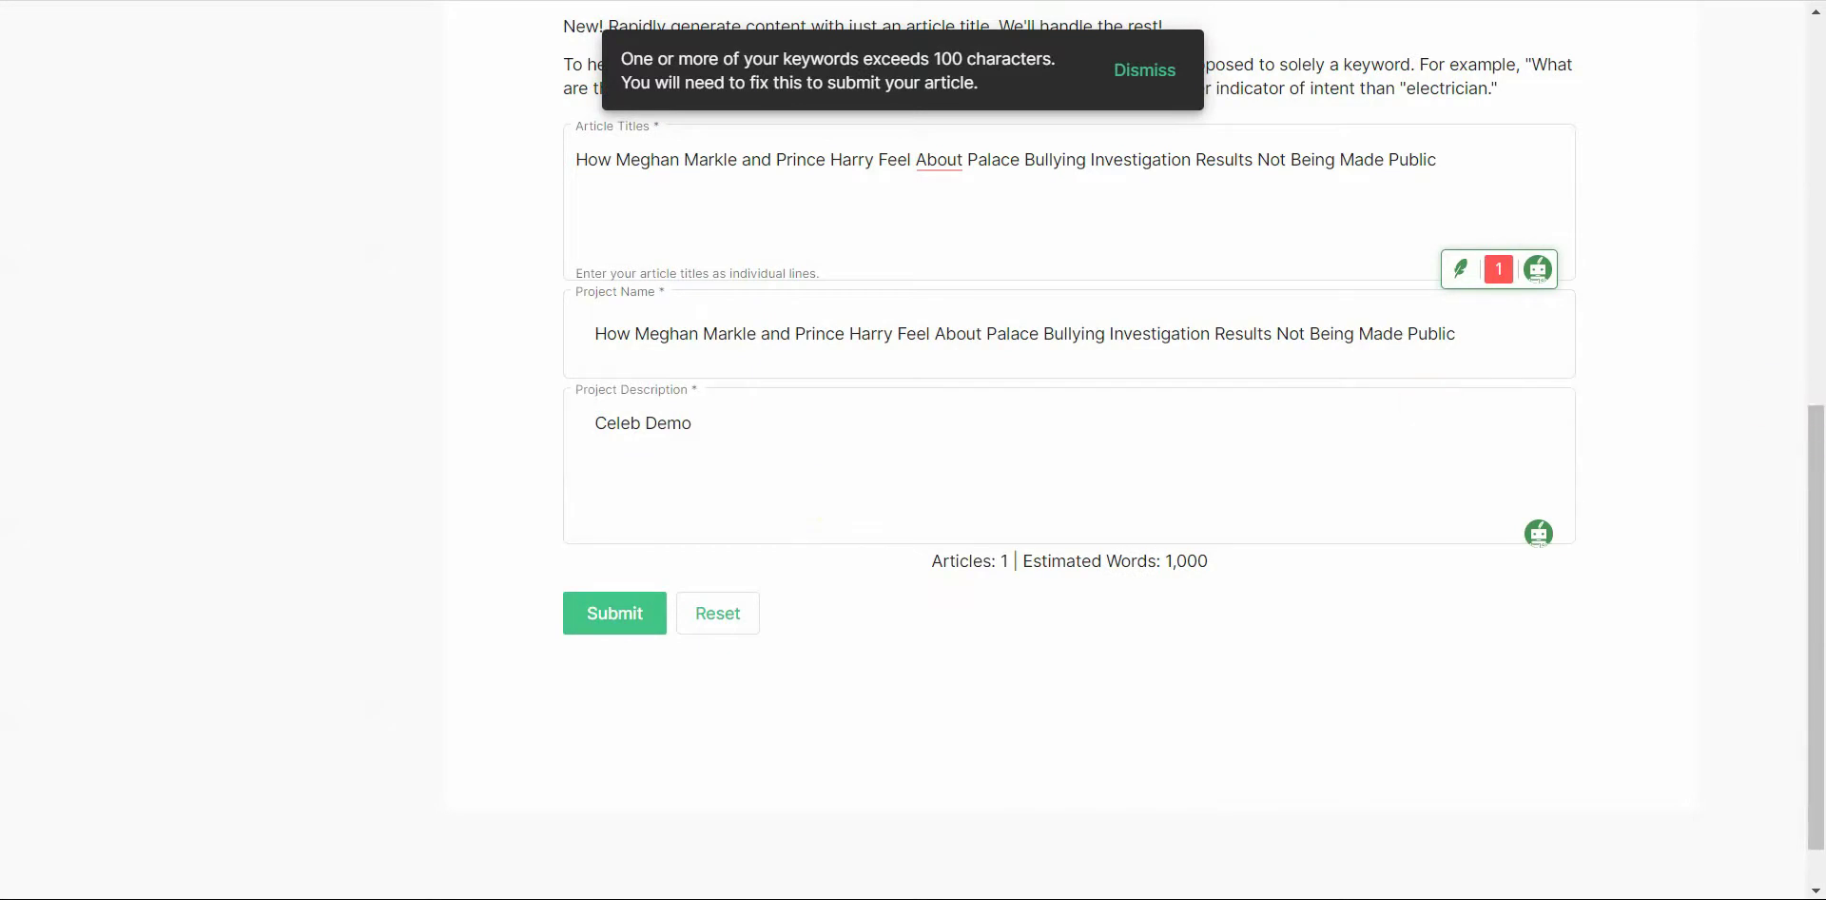
scroll(1651, 424, "up", 2)
triple_click(987, 511)
type("Ce")
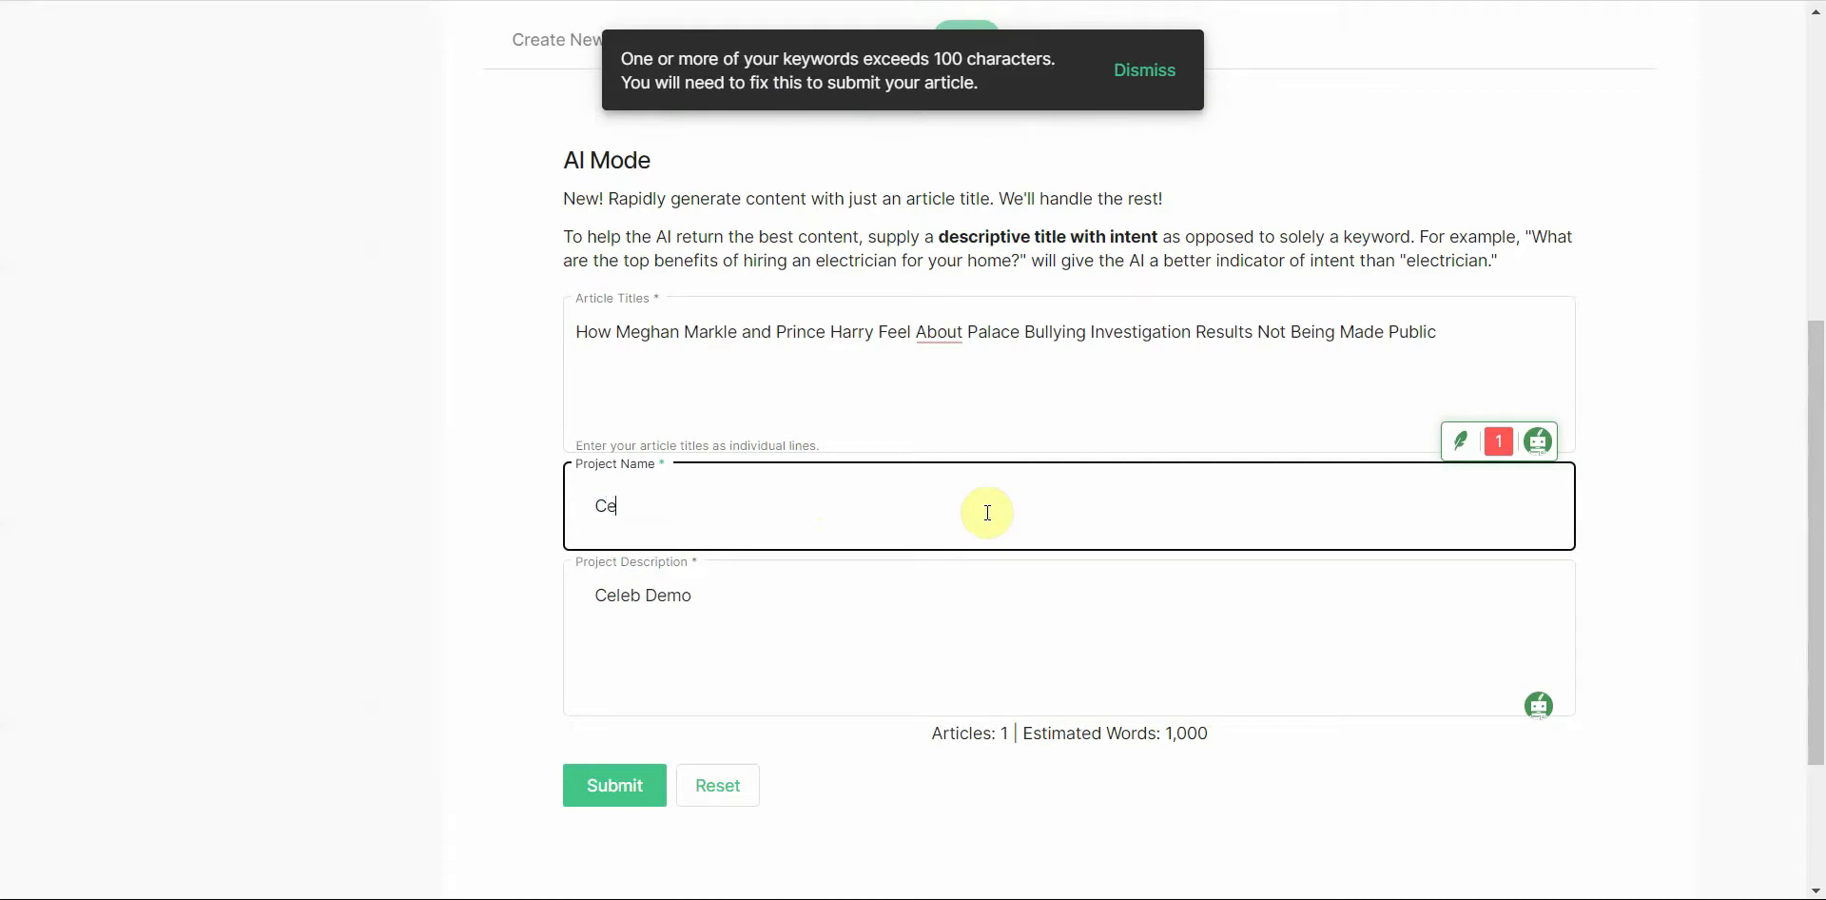
type("leb Demo")
left_click(608, 789)
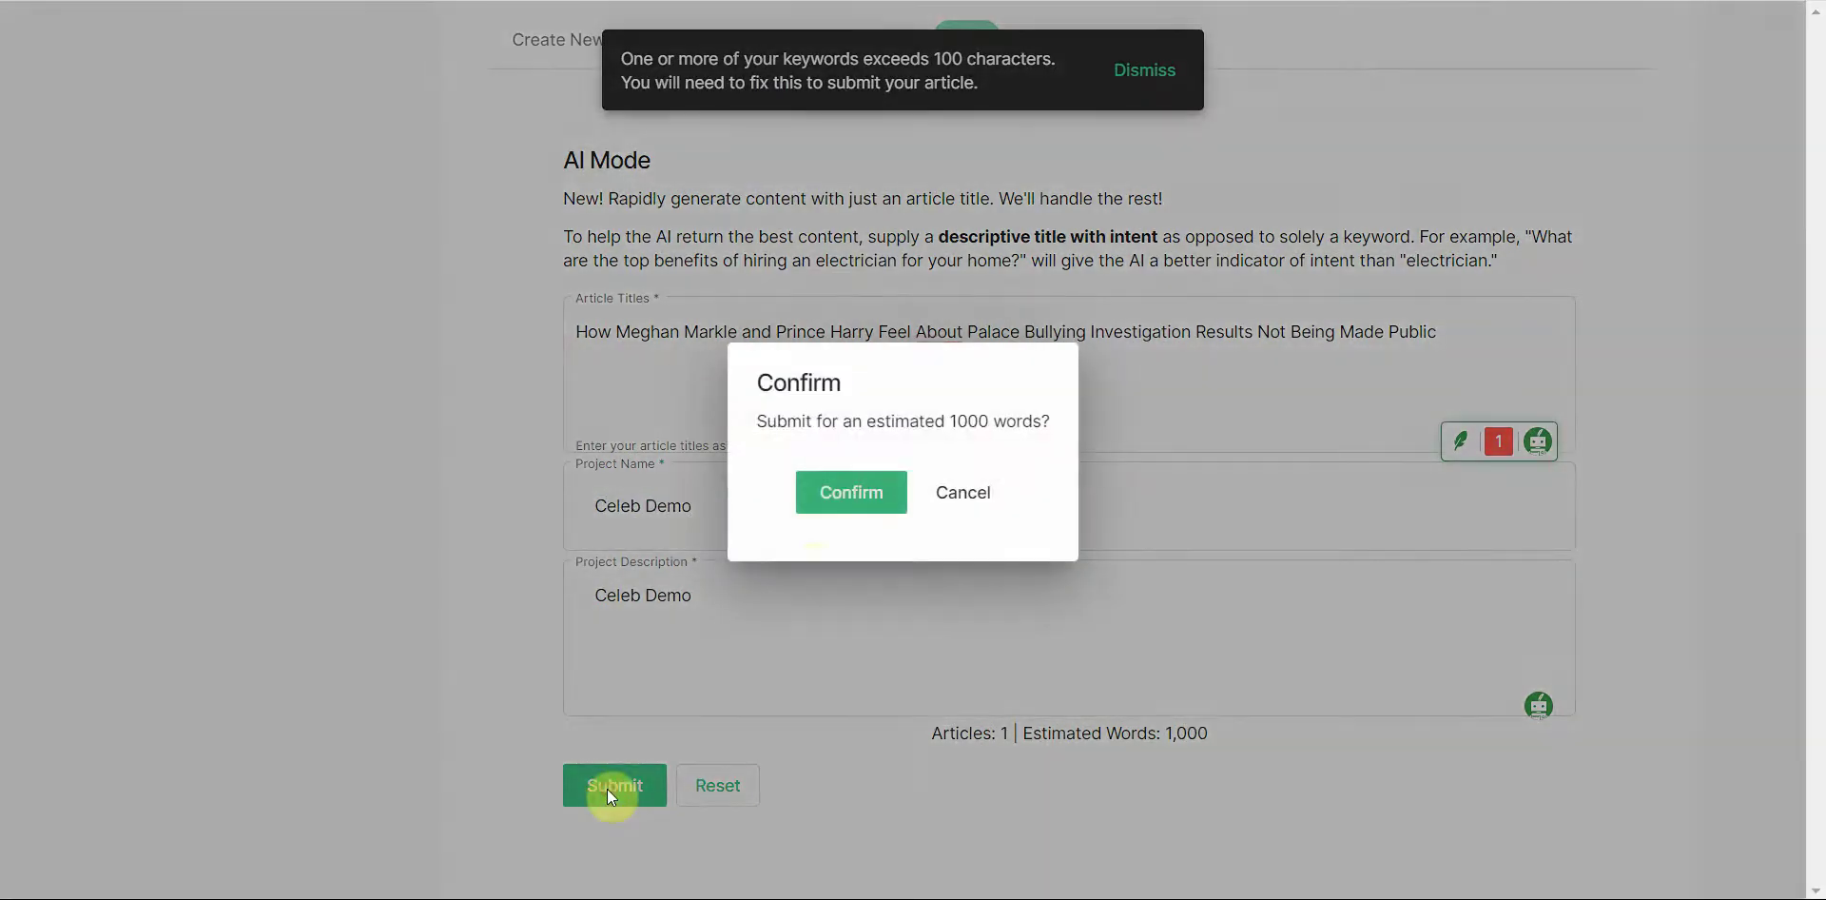
left_click(836, 483)
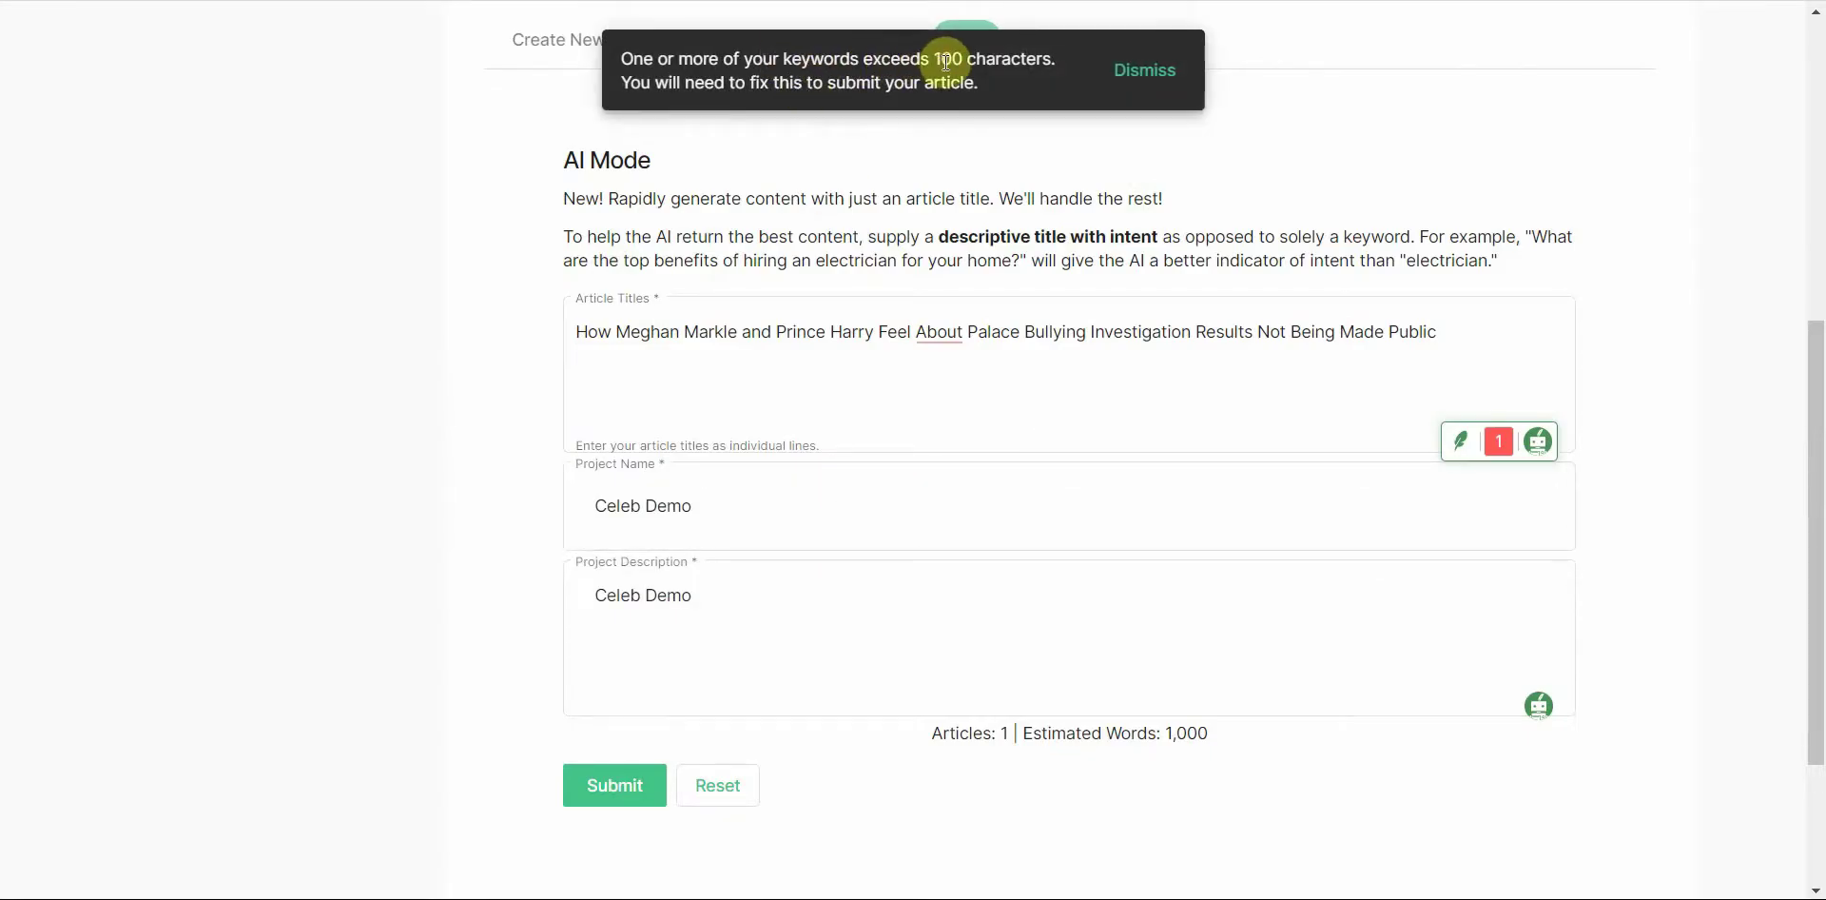
left_click(1332, 384)
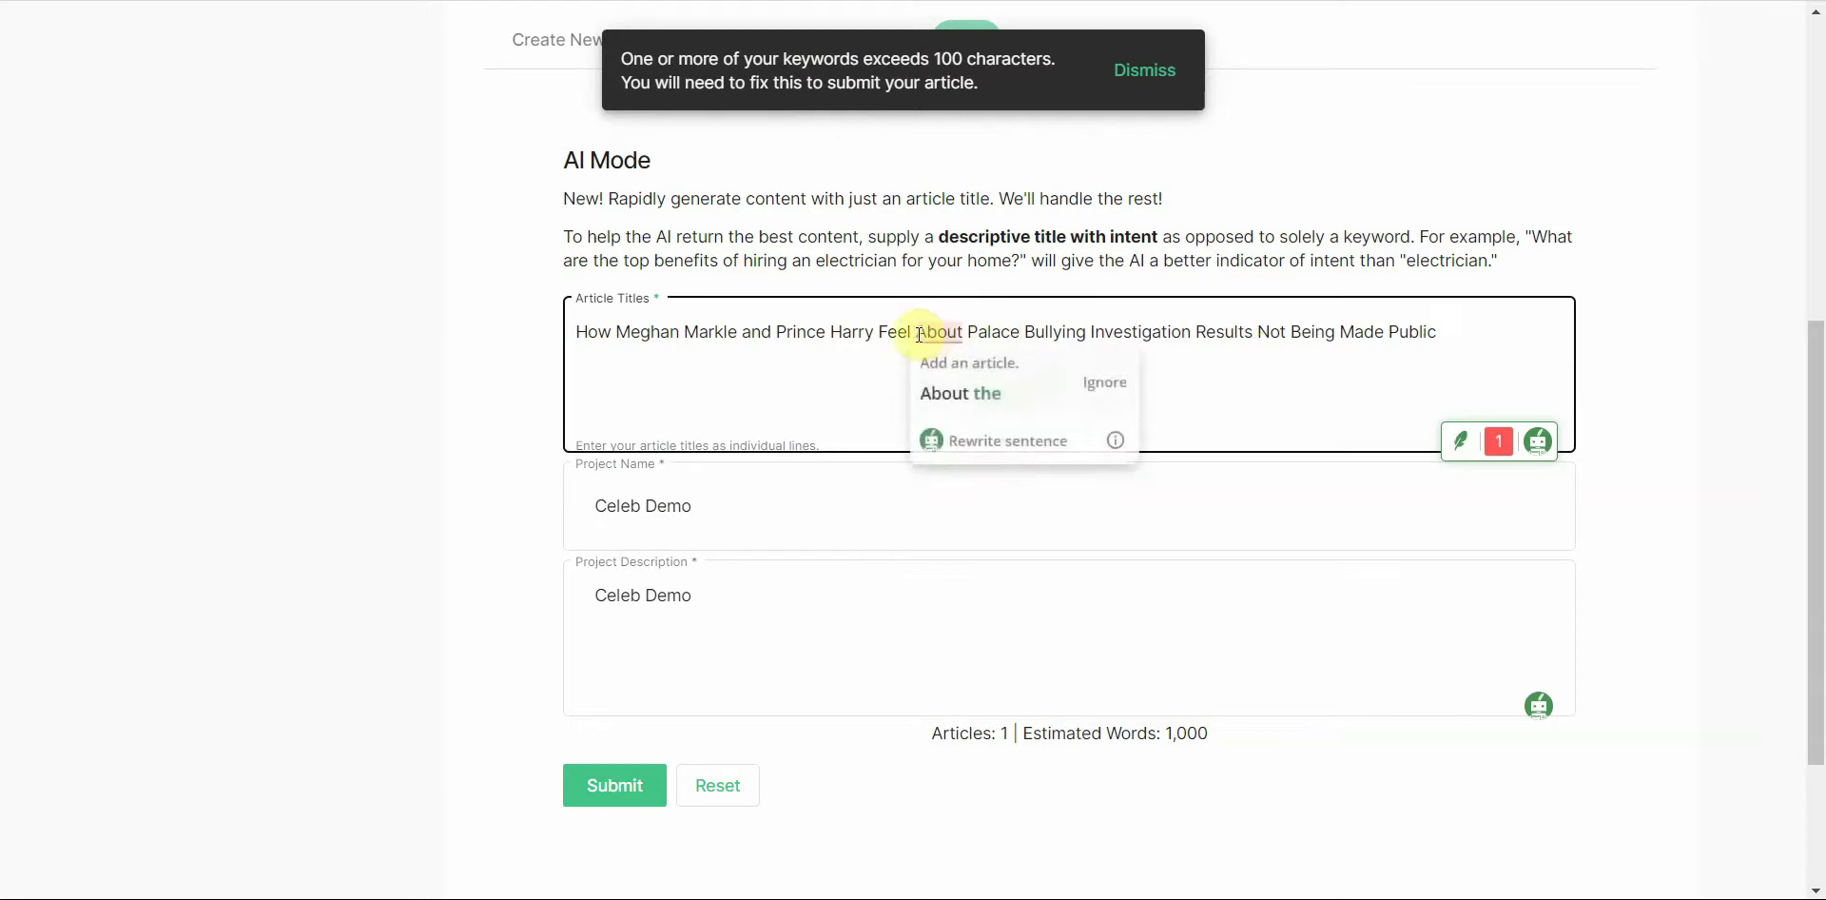
Step: Shorten the headline by deleting its long ending and the leading word 'How'
left_click_drag(887, 333, 1688, 283)
key("BackSpace")
key("BackSpace")
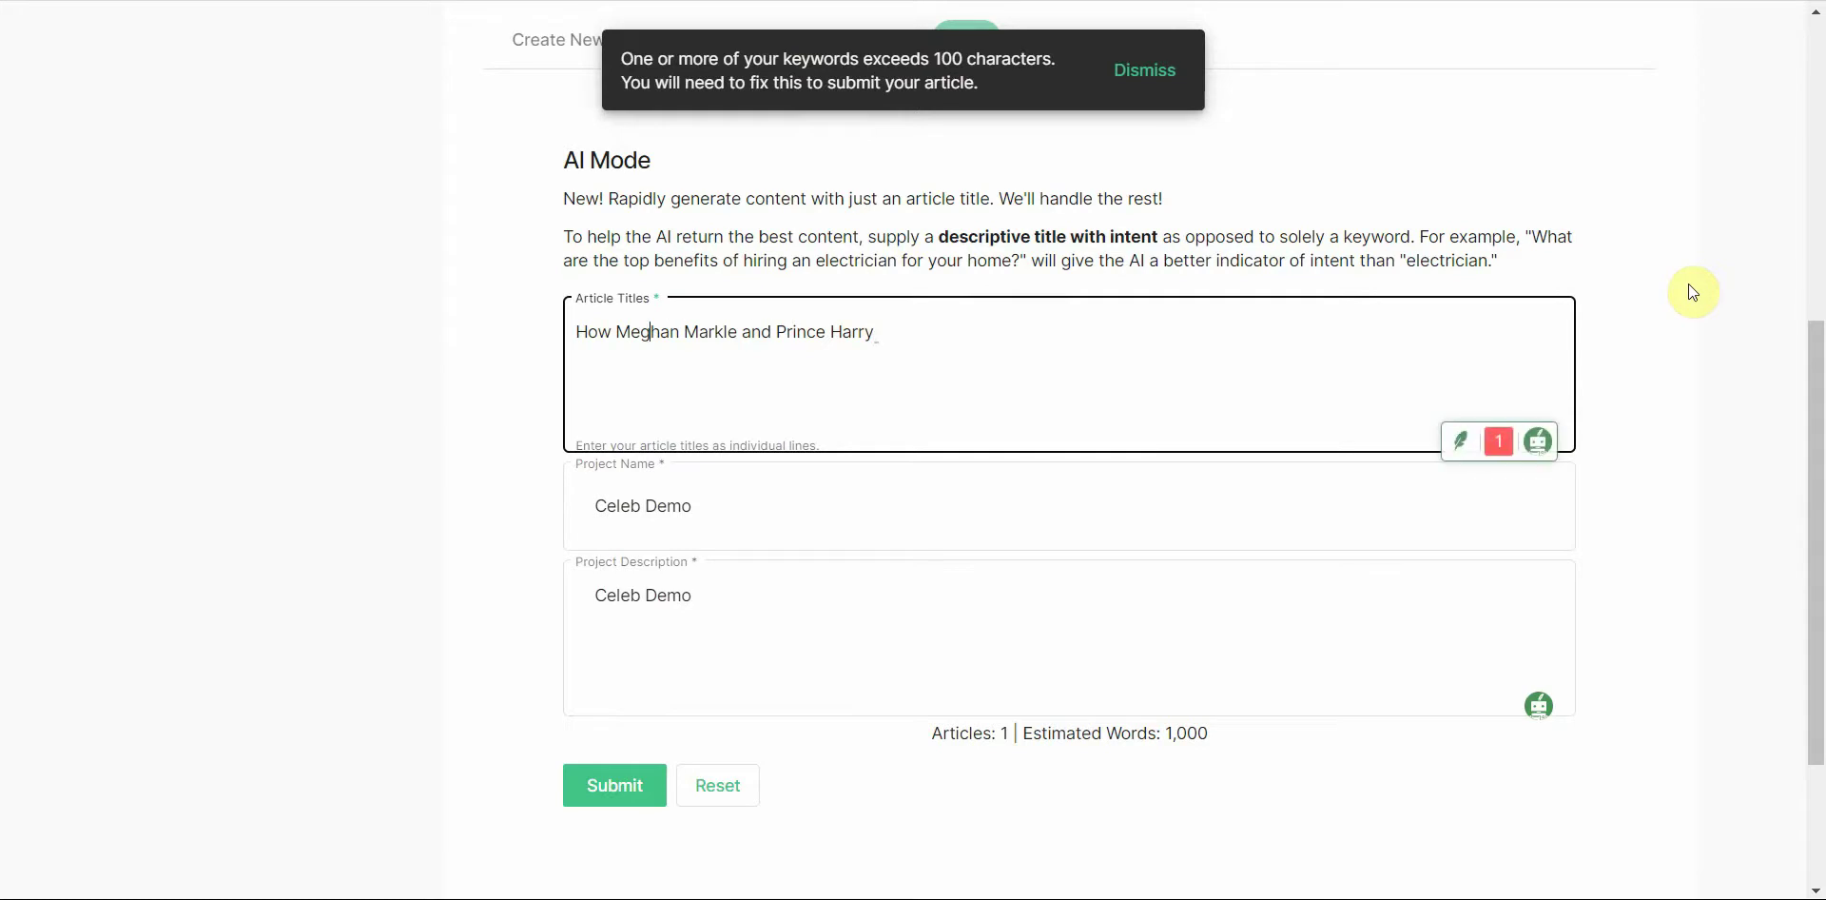
key("Home")
key("ctrl+shift+Right")
key("BackSpace")
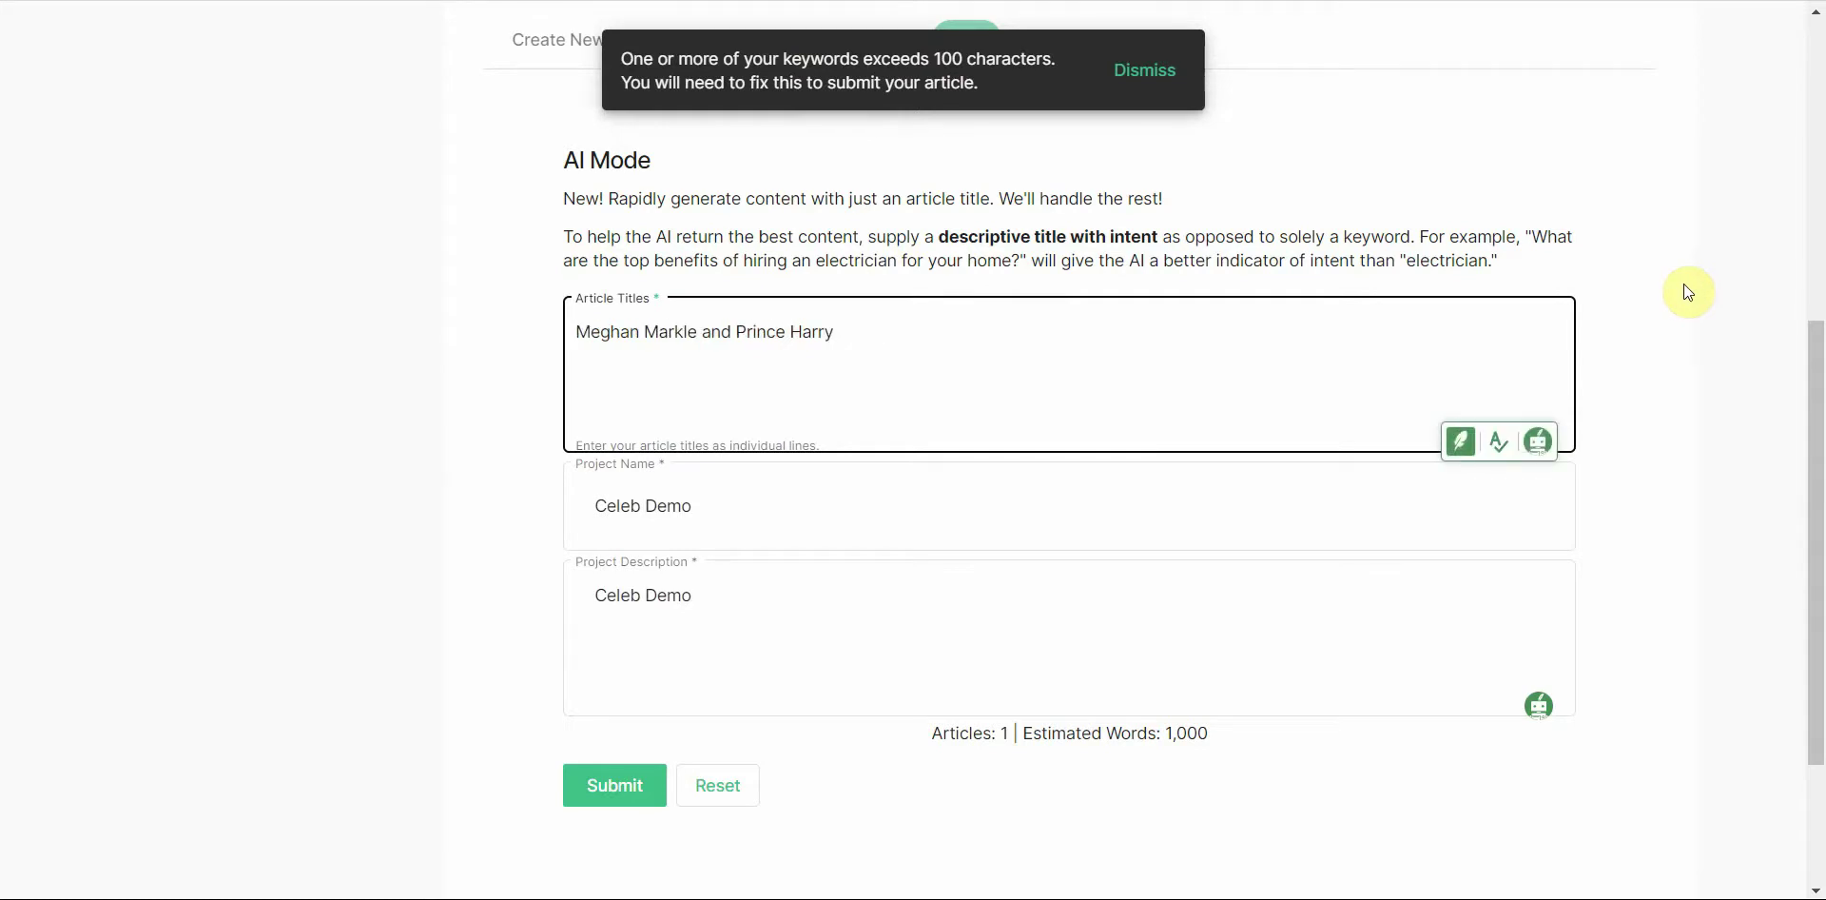
Step: Append 'Netflix' to the title, fixing its spelling, then submit and confirm generation
left_click(1173, 332)
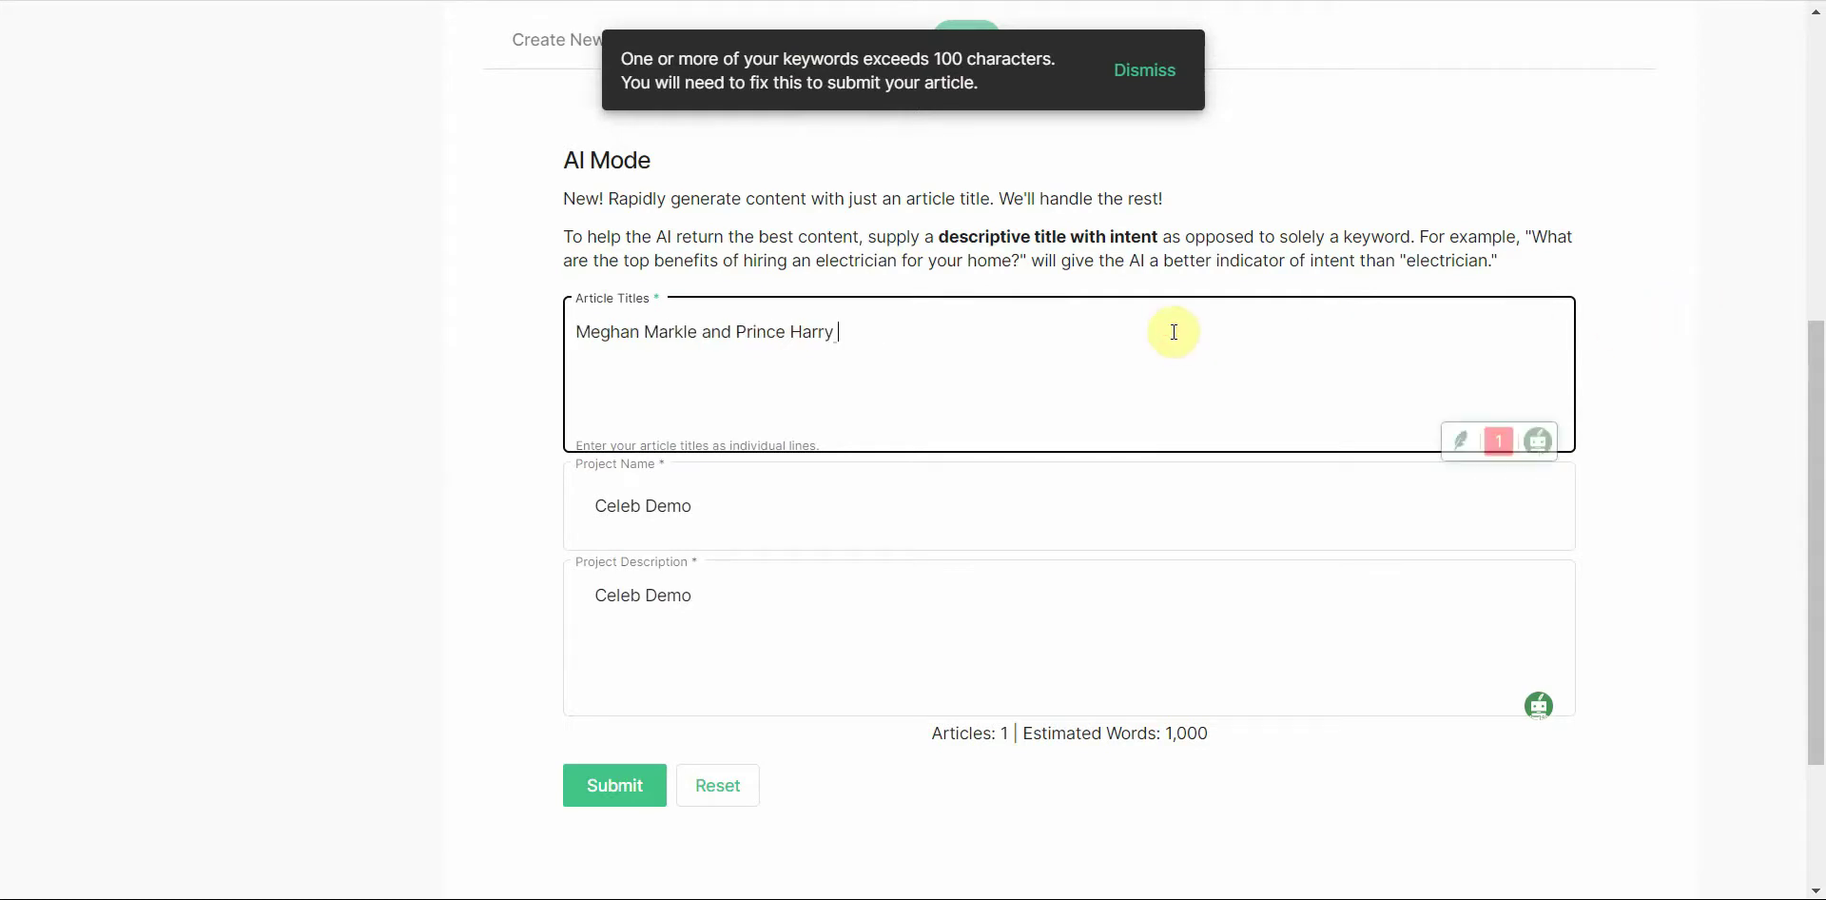
type("N")
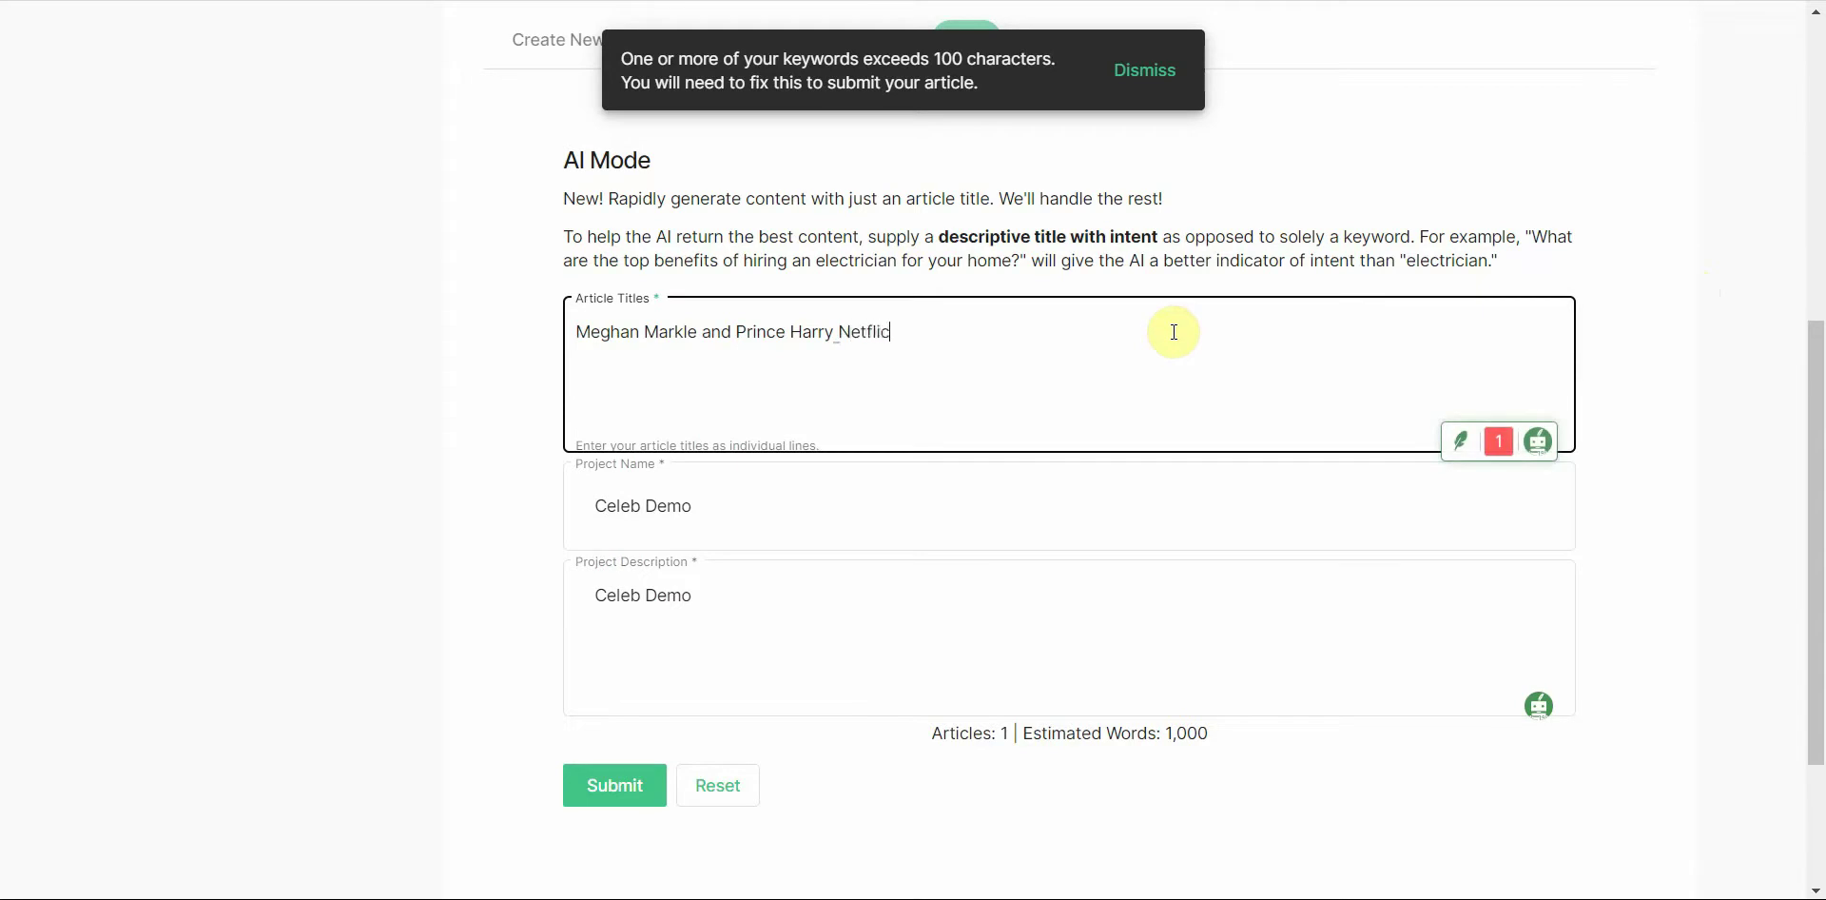
type("etflics")
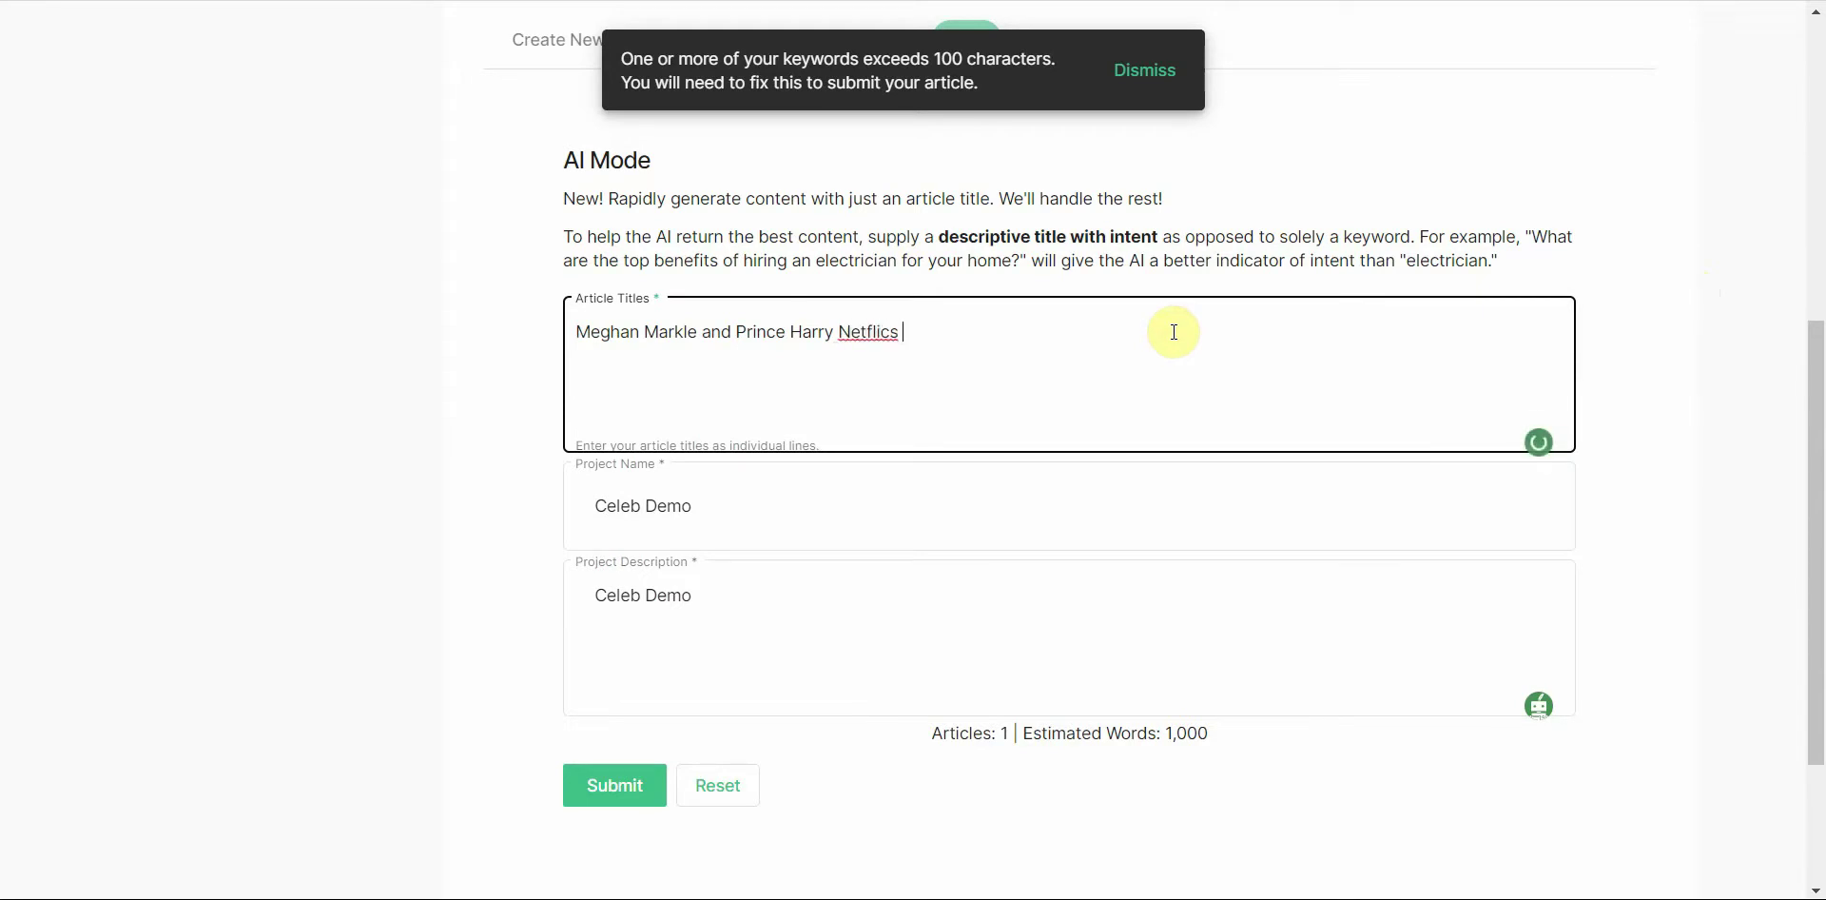
key("BackSpace")
type("ks")
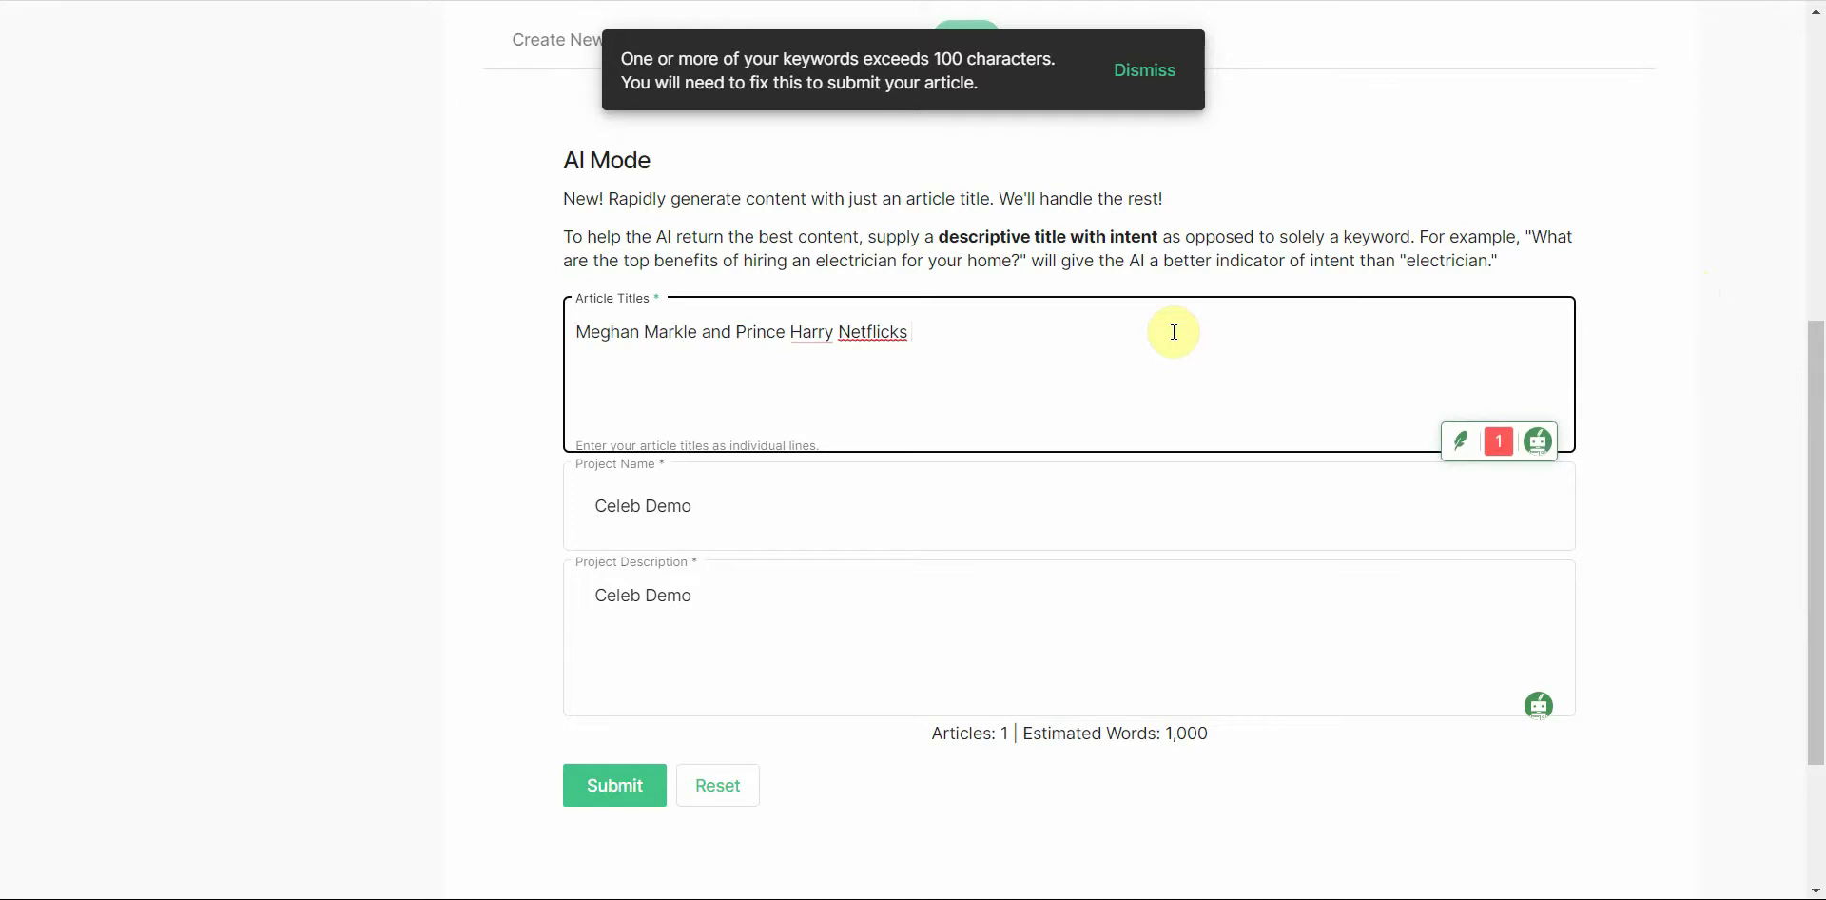
right_click(873, 331)
left_click(879, 348)
left_click(626, 790)
left_click(829, 492)
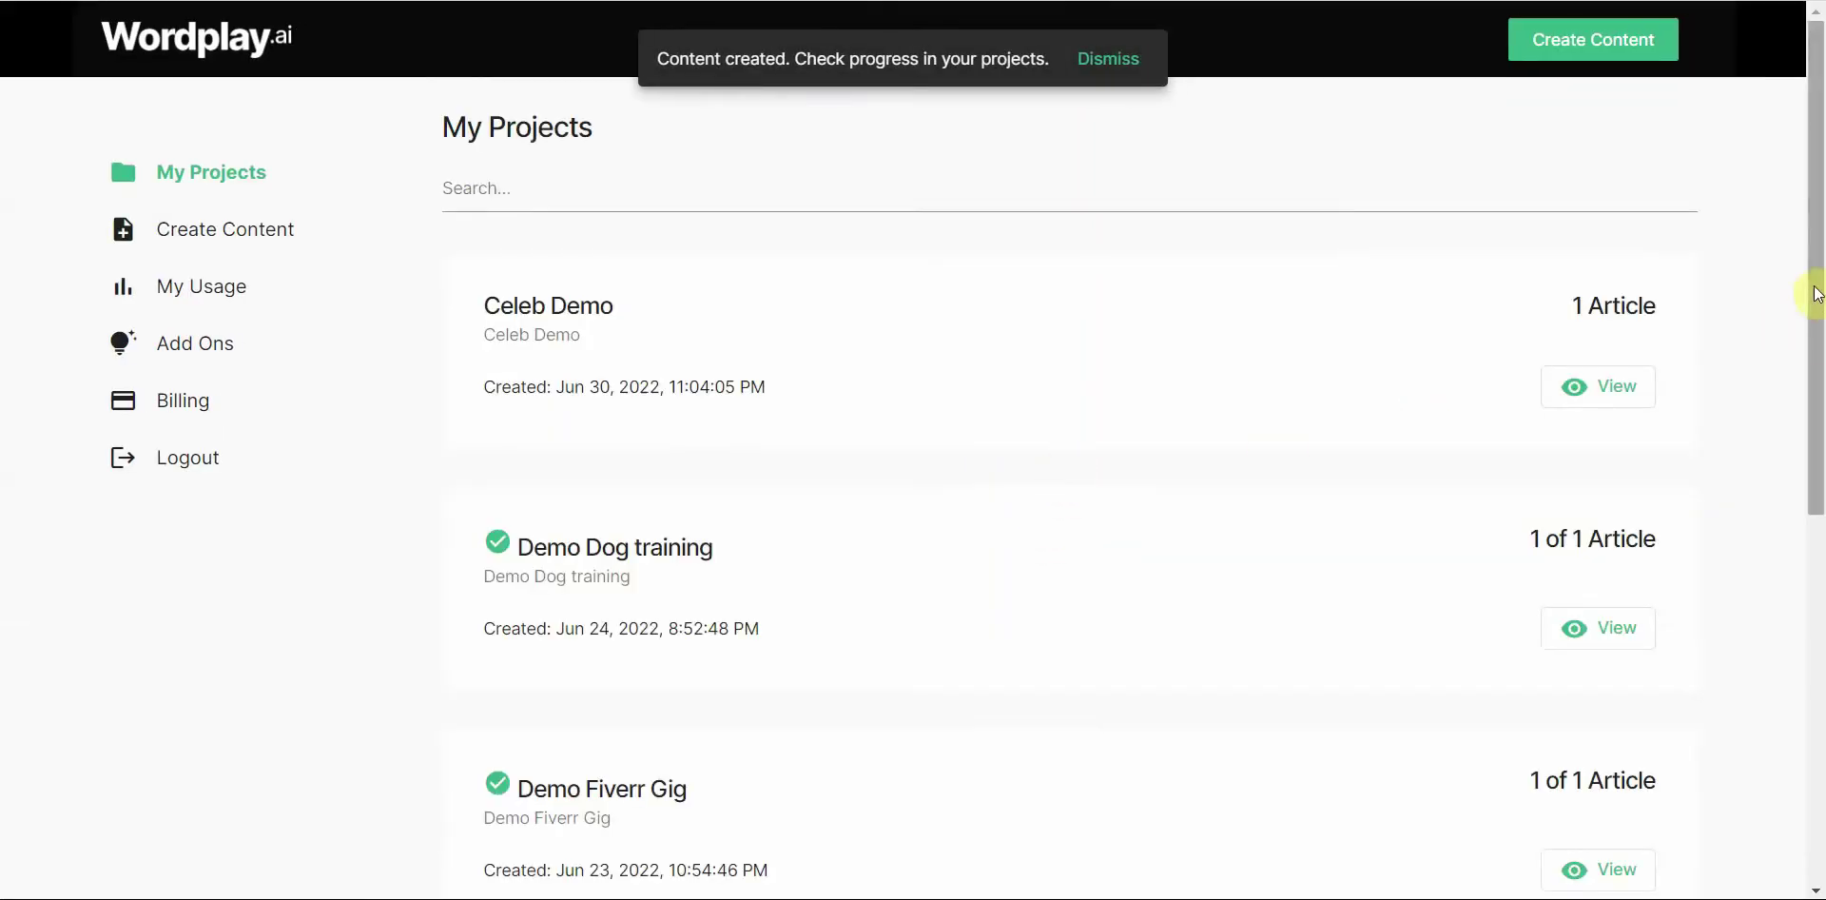
Step: Open the Celeb Demo project from My Projects
left_click_drag(1814, 294, 1819, 330)
scroll(1819, 330, "up", 1)
left_click(1607, 385)
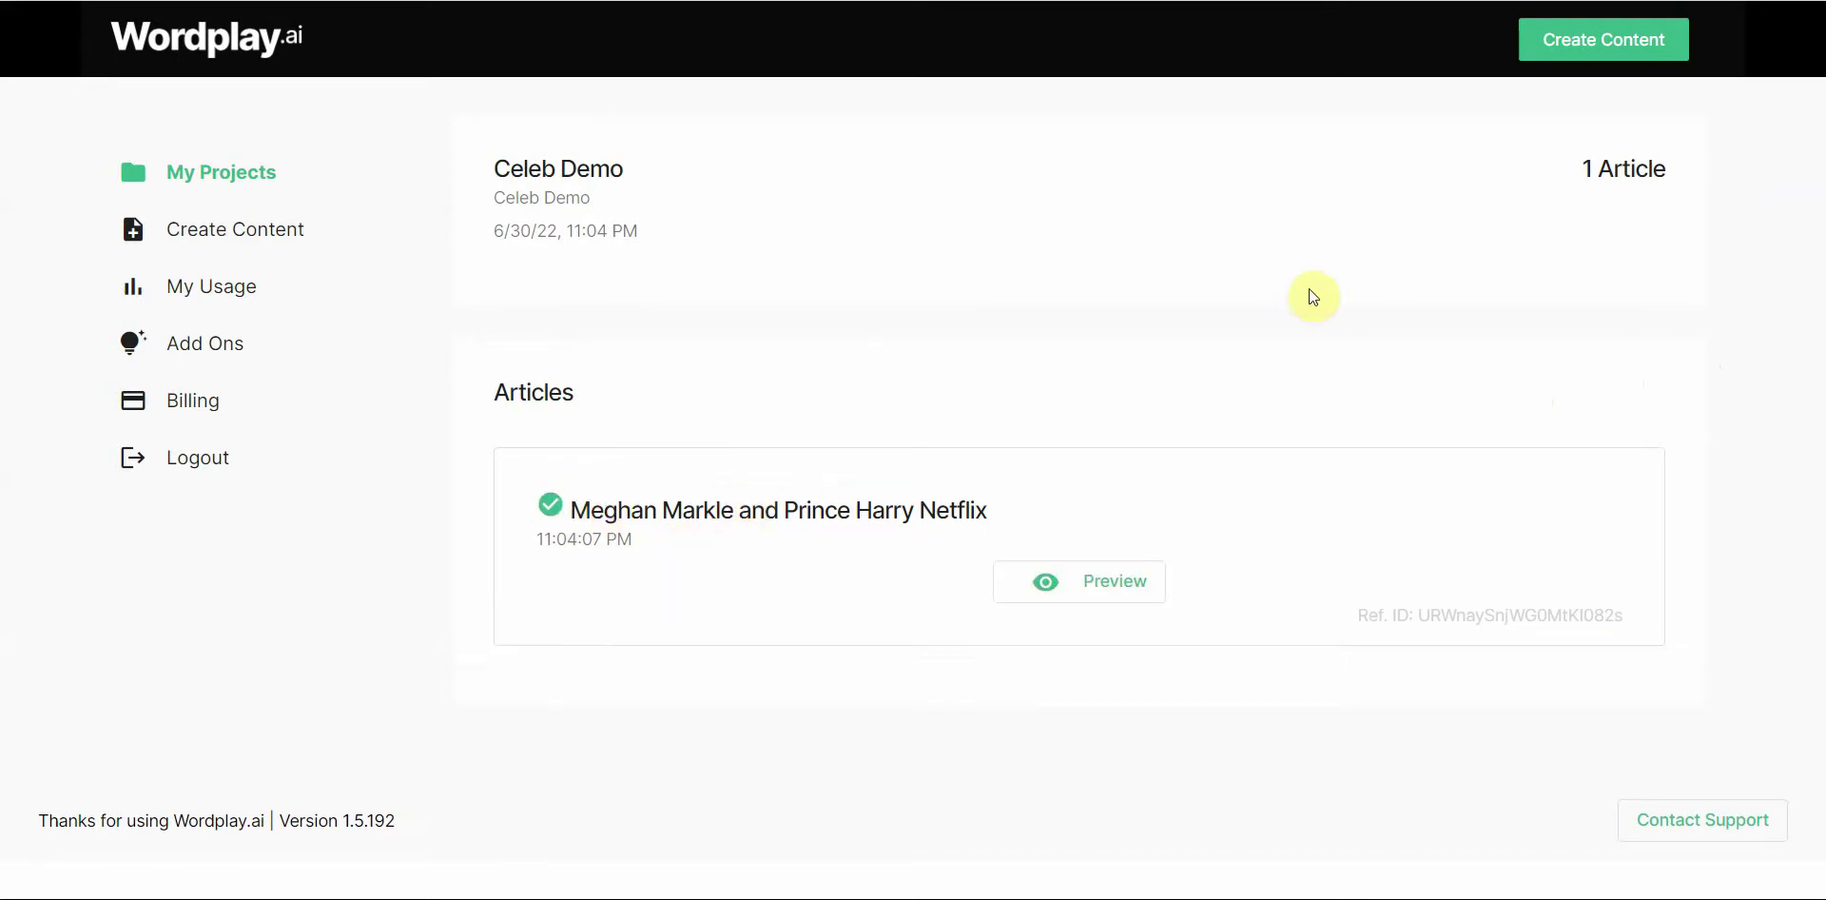
left_click(1100, 692)
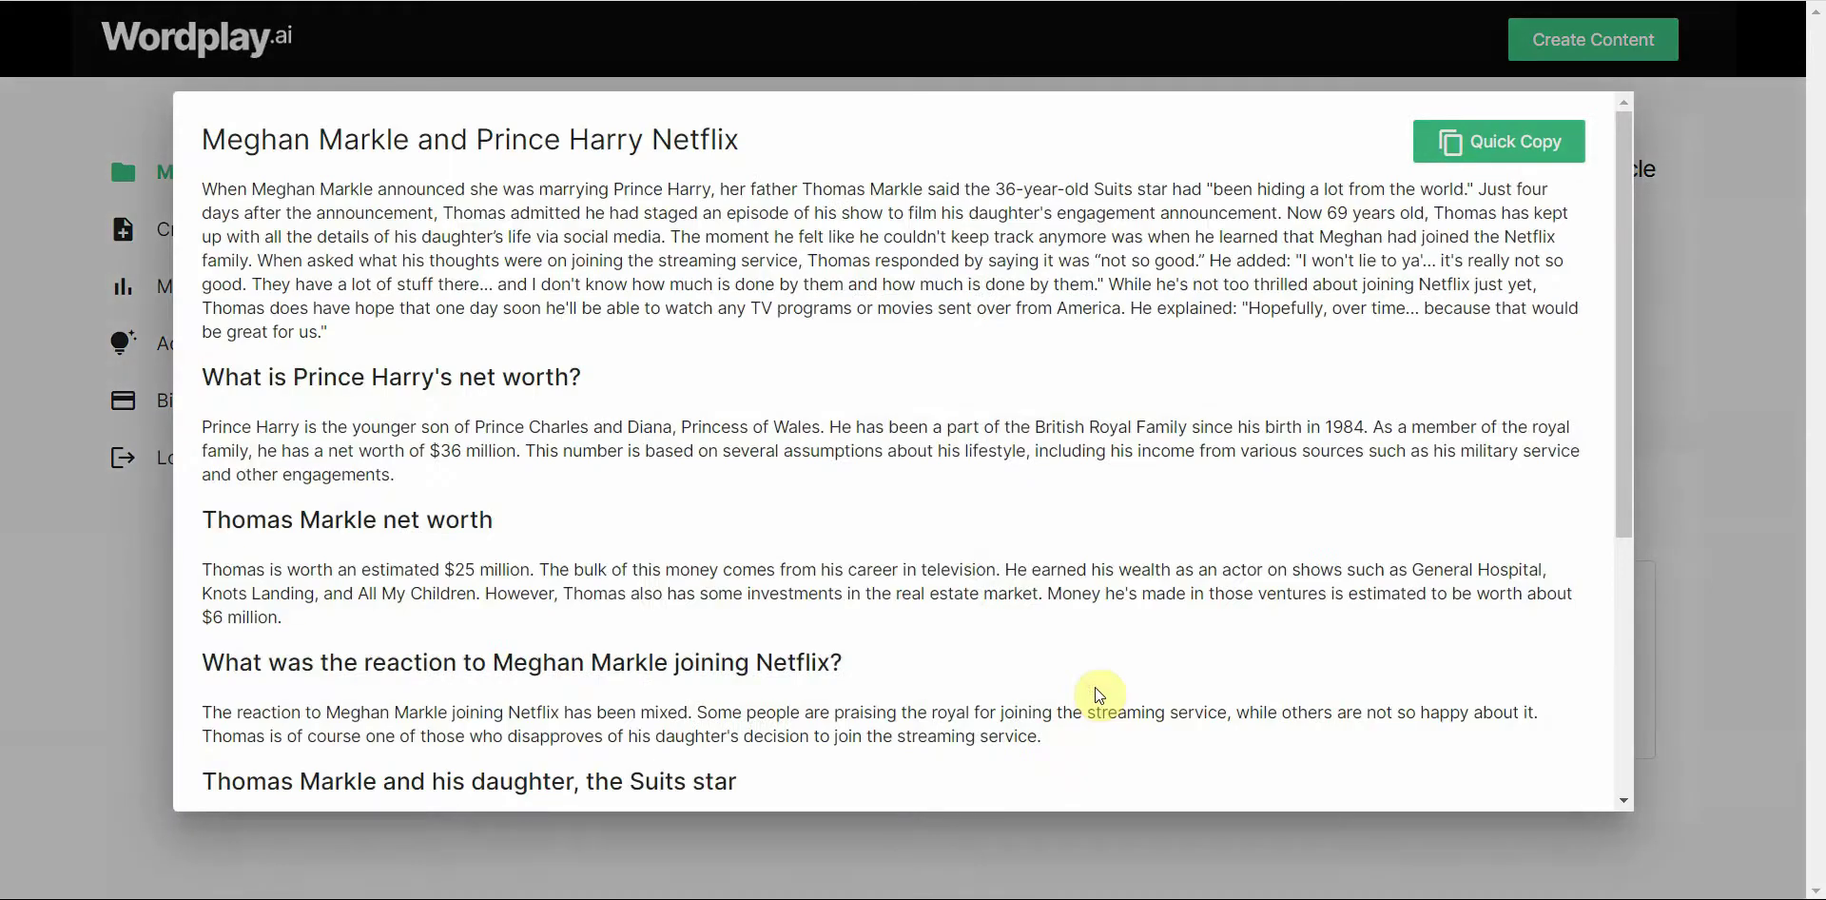
scroll(1503, 433, "down", 6)
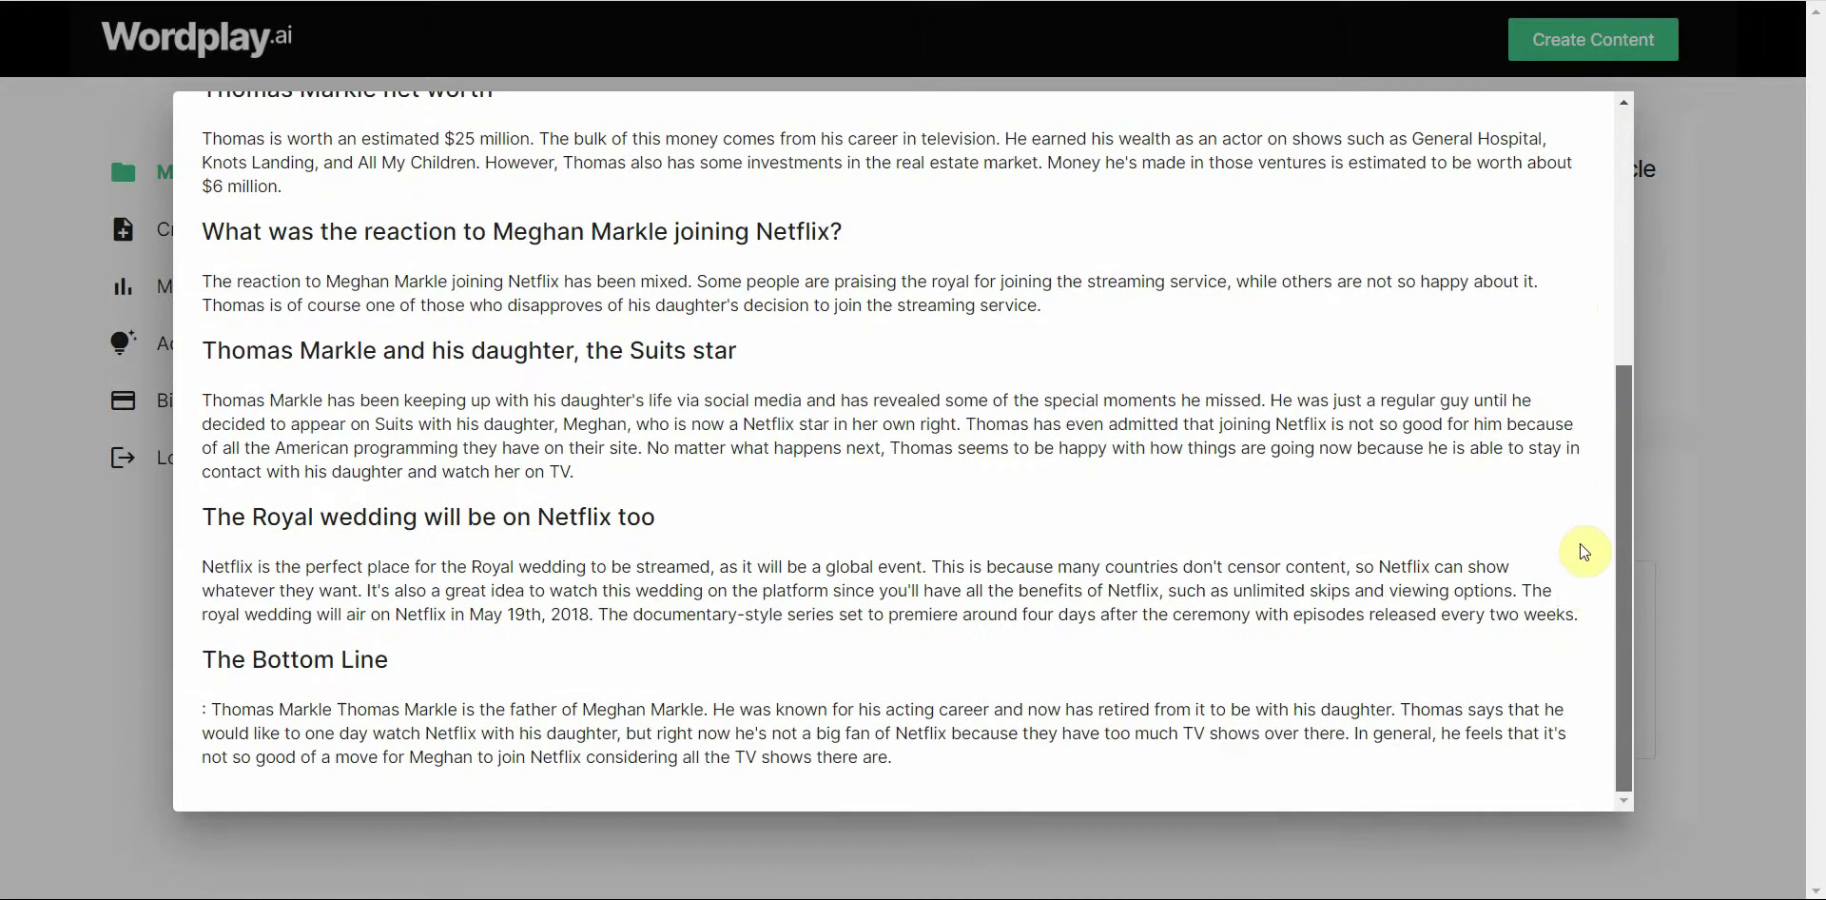
scroll(1569, 428, "up", 6)
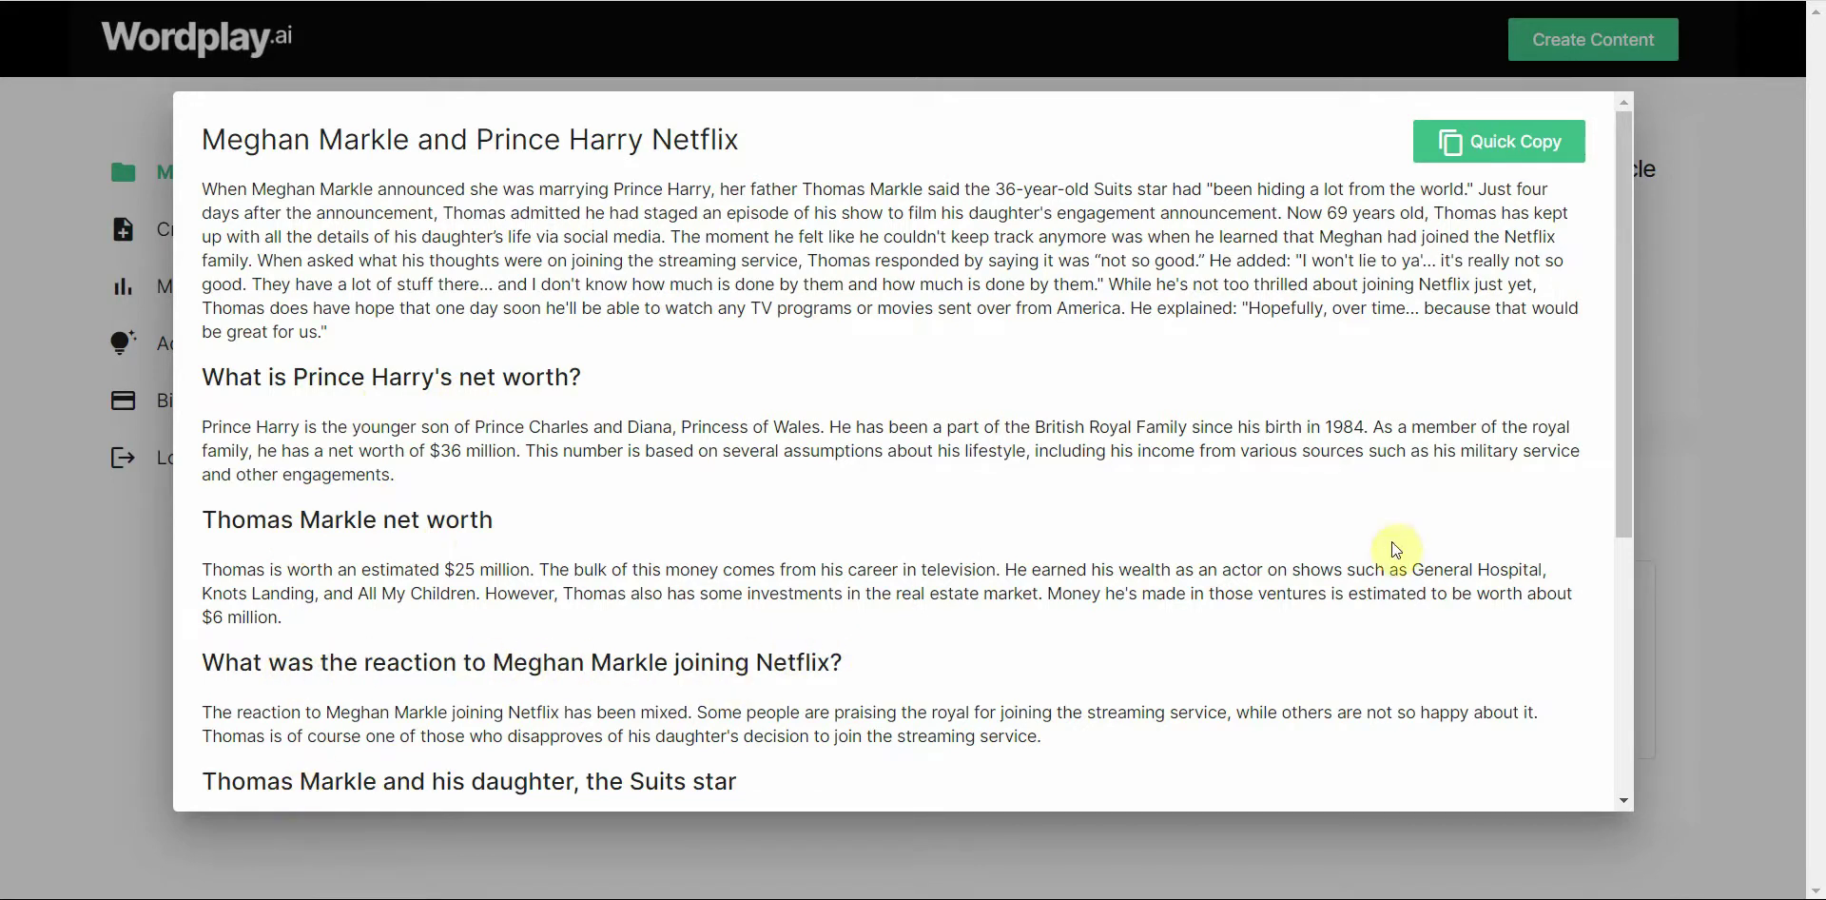
Step: Scroll through the Netflix article preview, then close it
left_click(1622, 476)
left_click_drag(1622, 476, 1564, 299)
scroll(1179, 358, "down", 5)
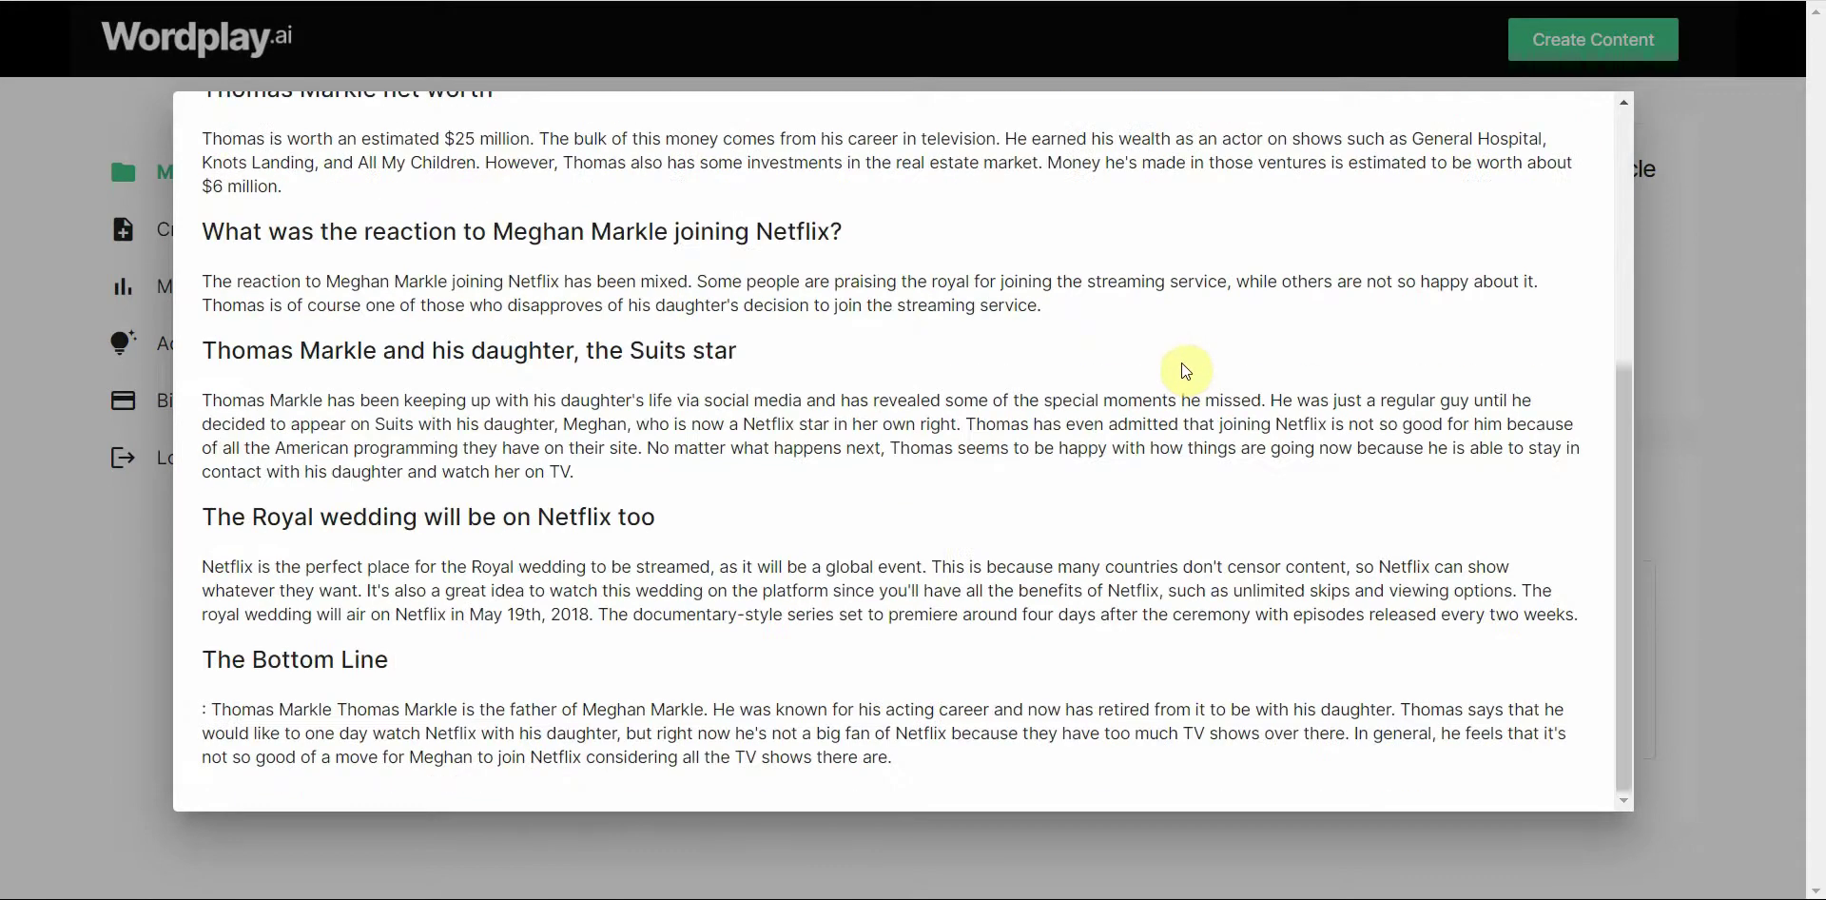
scroll(1182, 367, "up", 5)
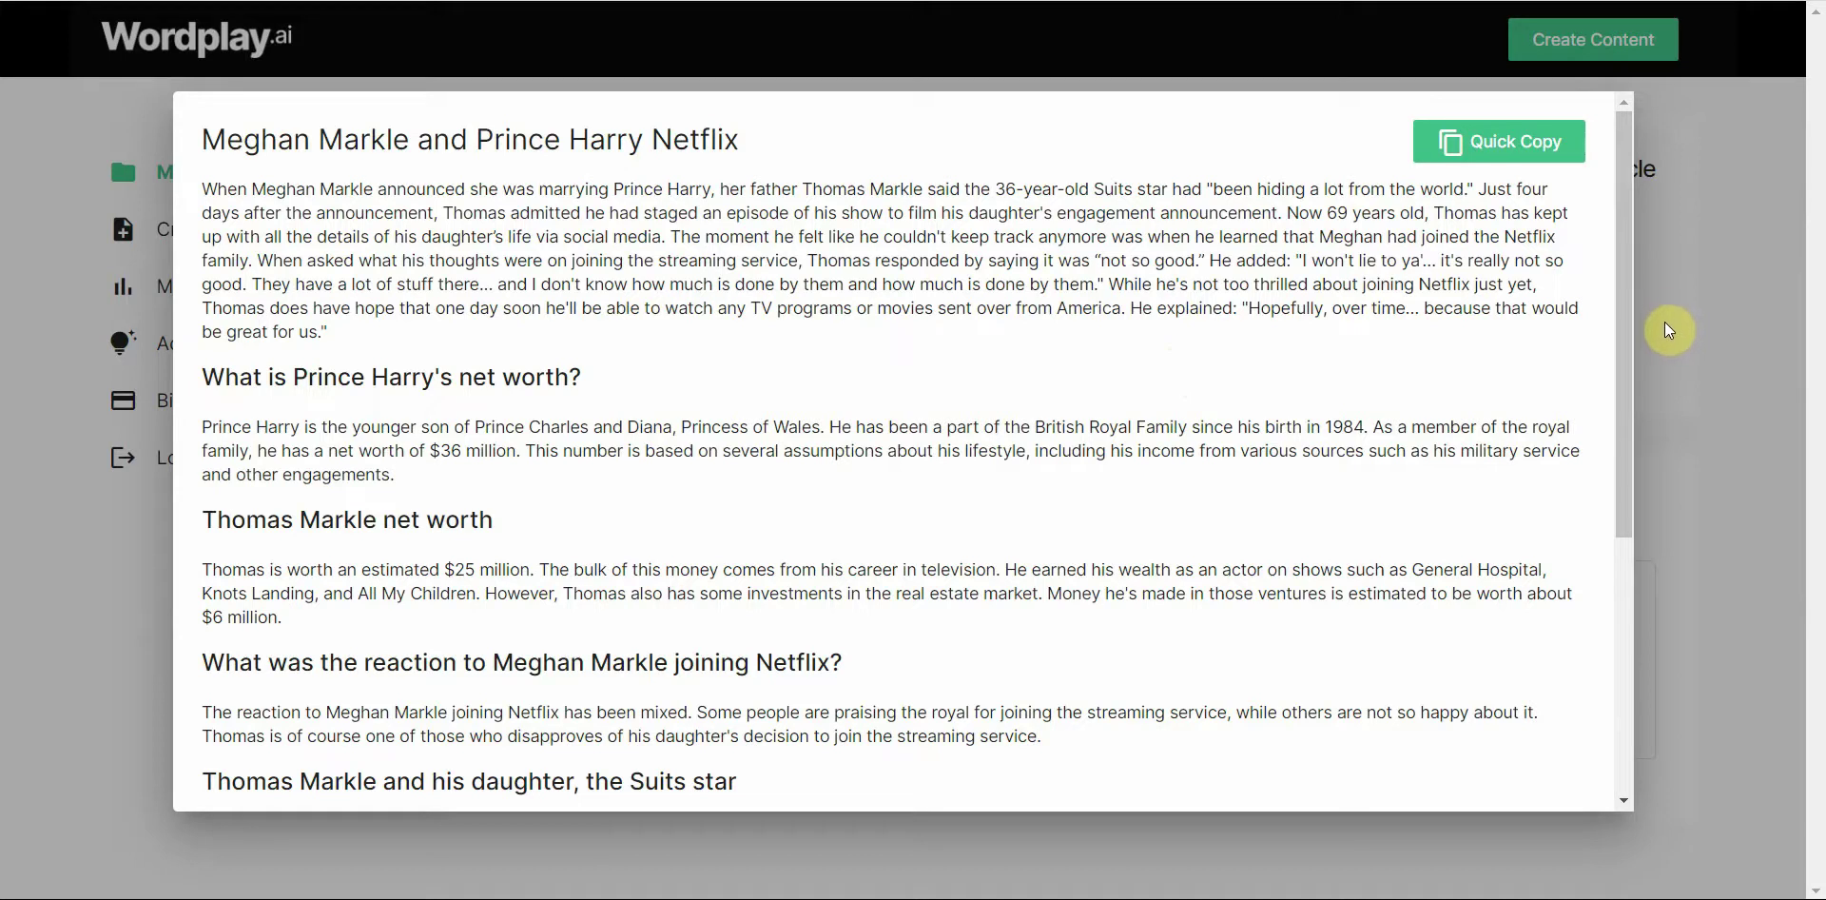
left_click(1701, 318)
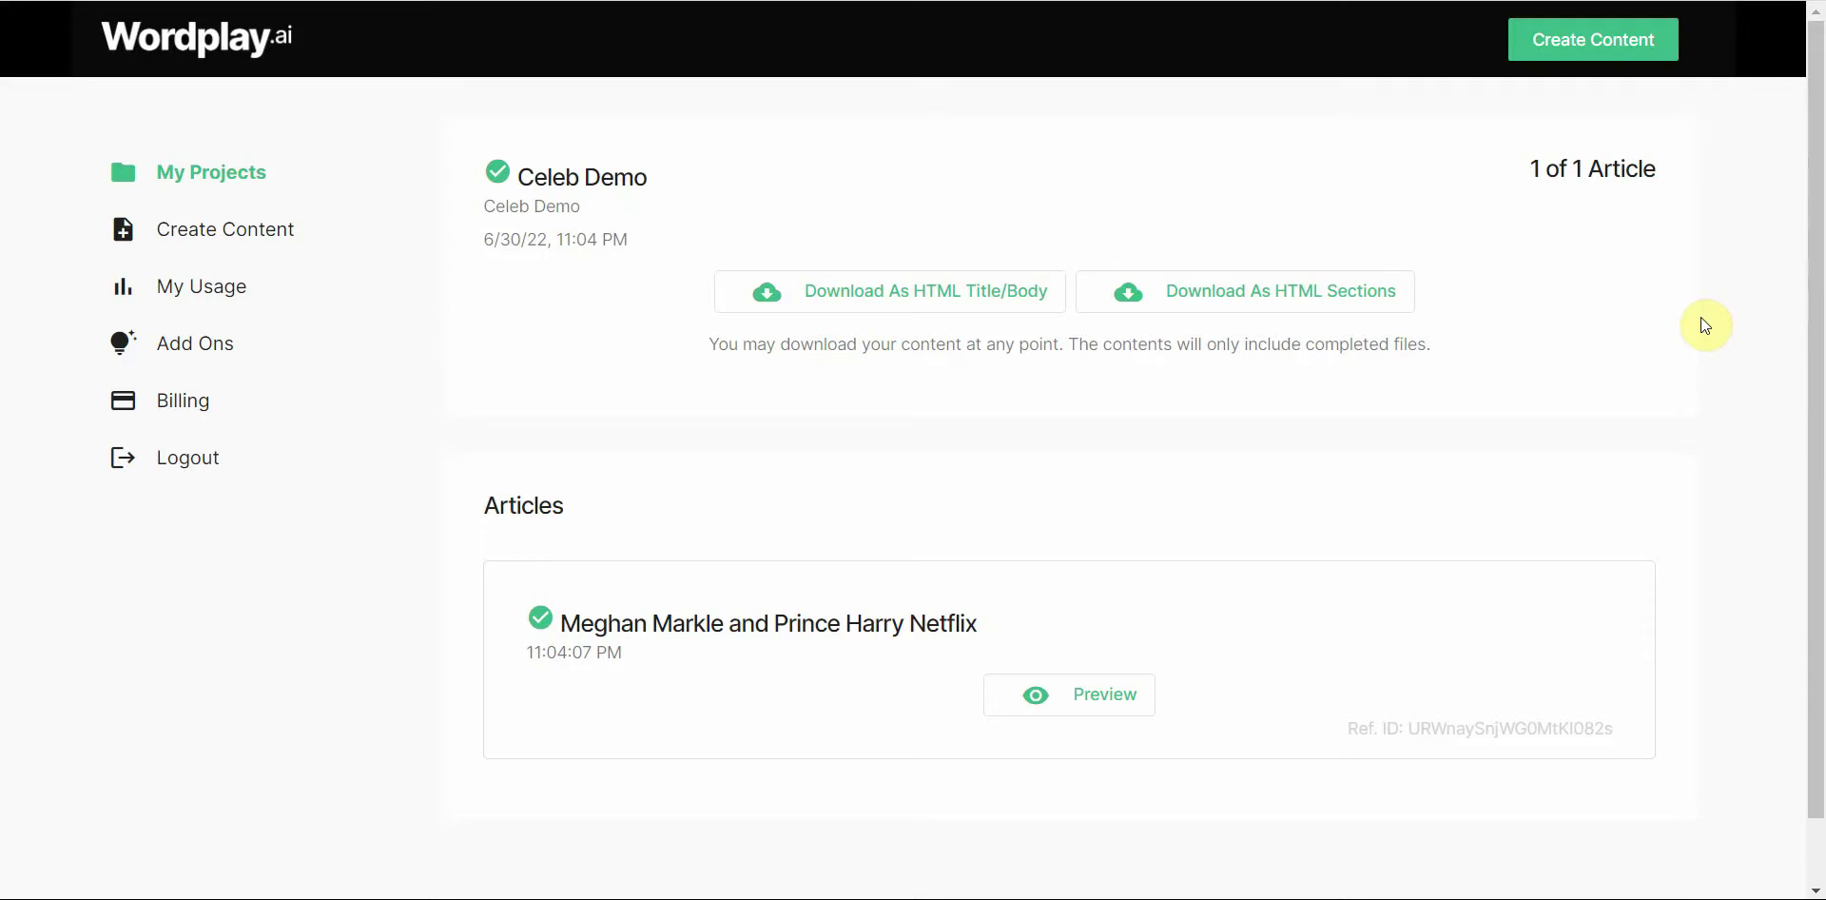